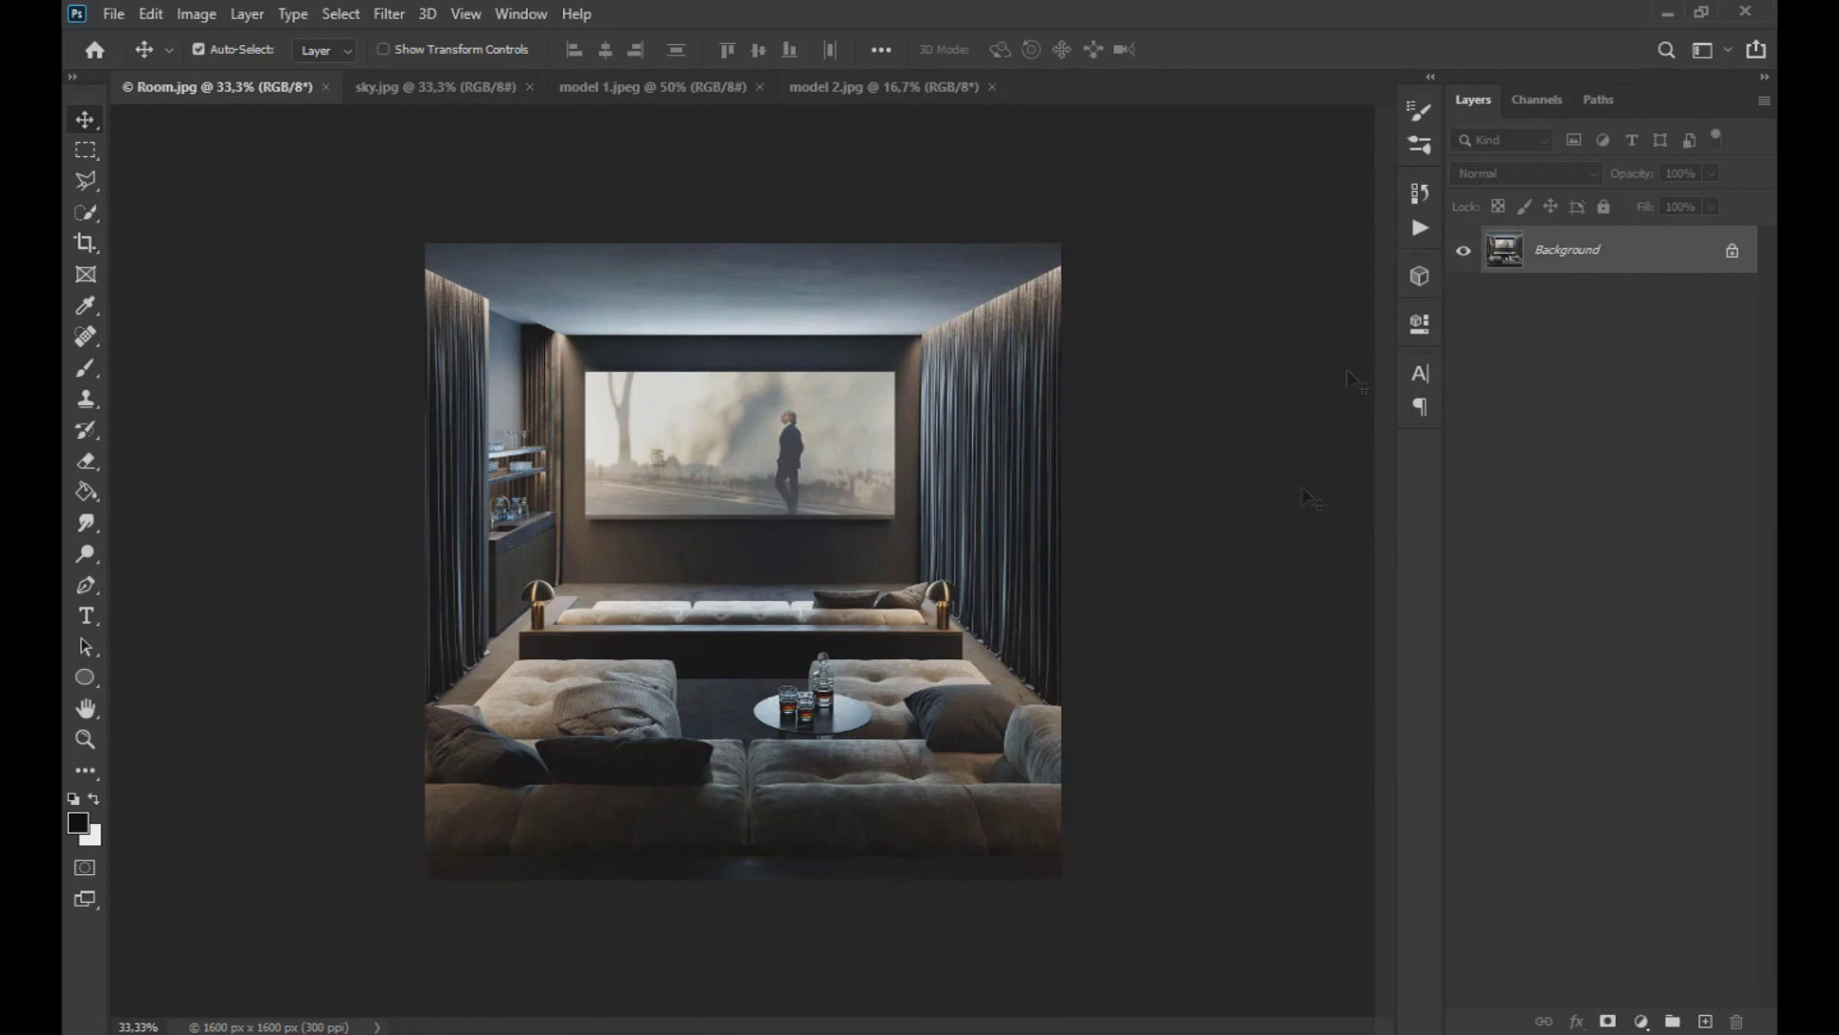
# - Duplicate the room's Background layer and outline the whole rear wall around the projection screen with the Polygonal Lasso
pyautogui.hotkey('ctrl', 'j')
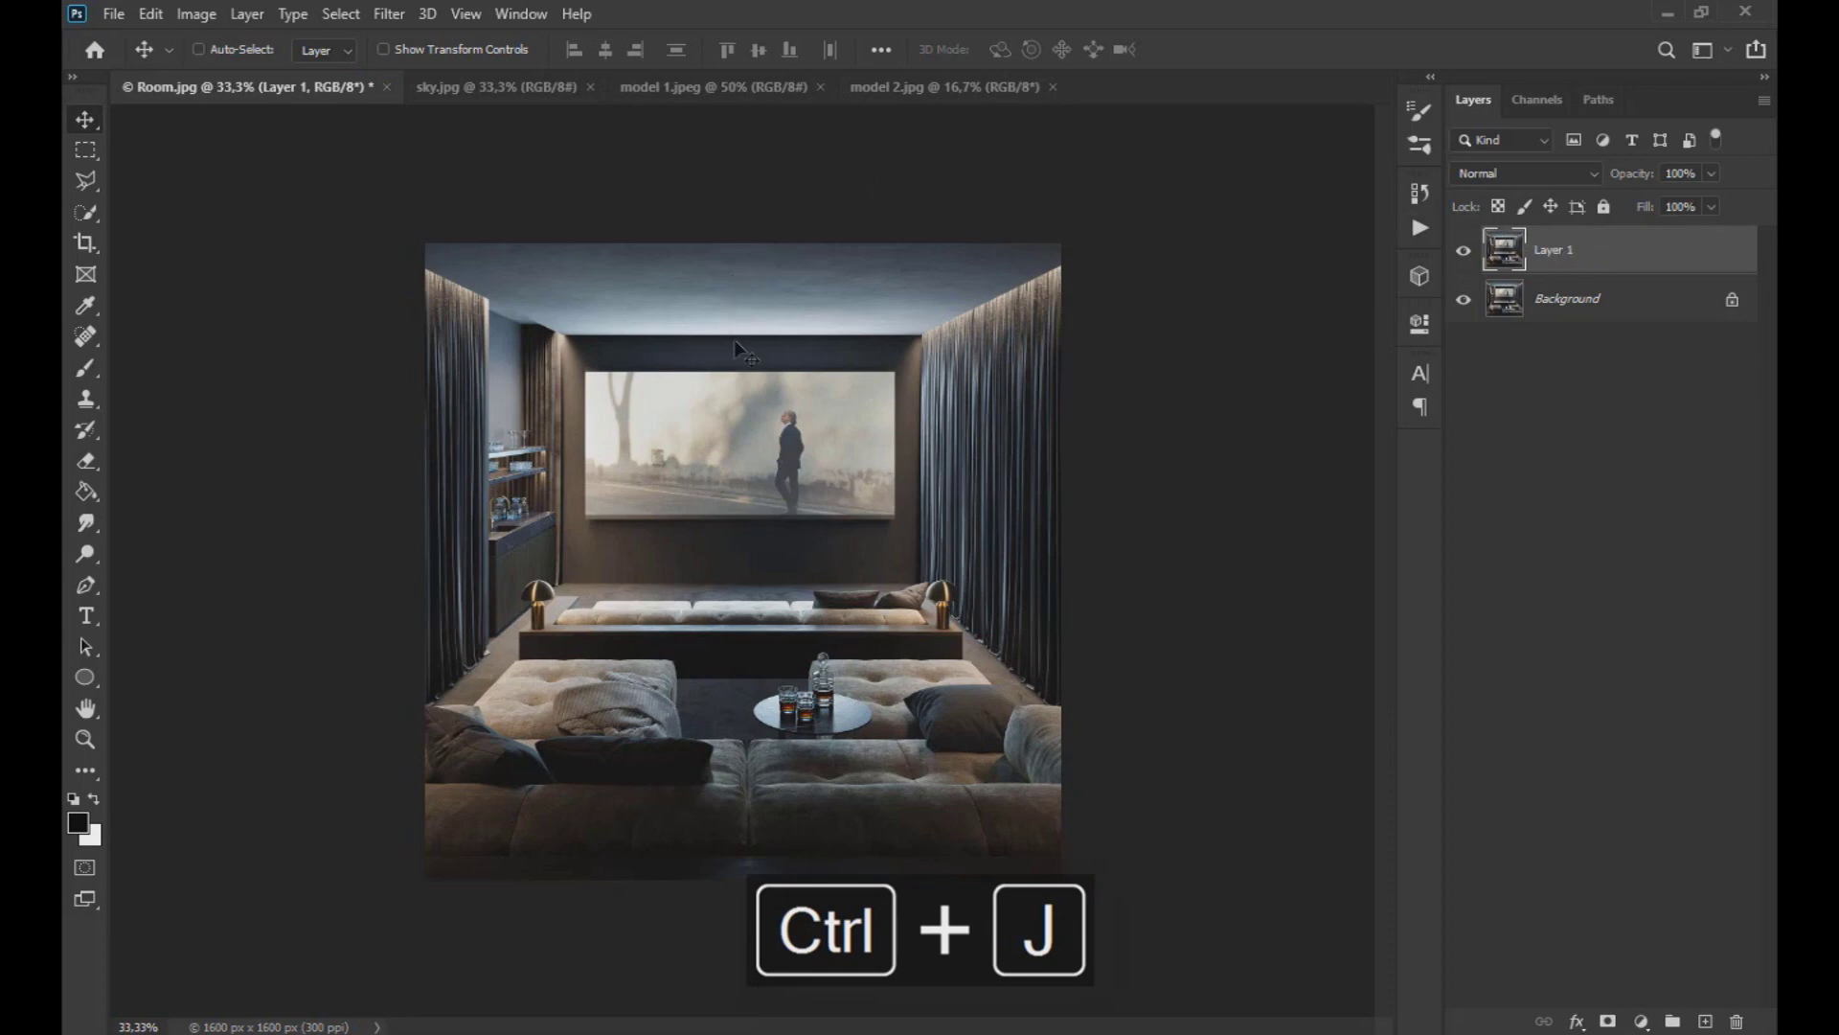
pyautogui.scroll(5, 734, 339)
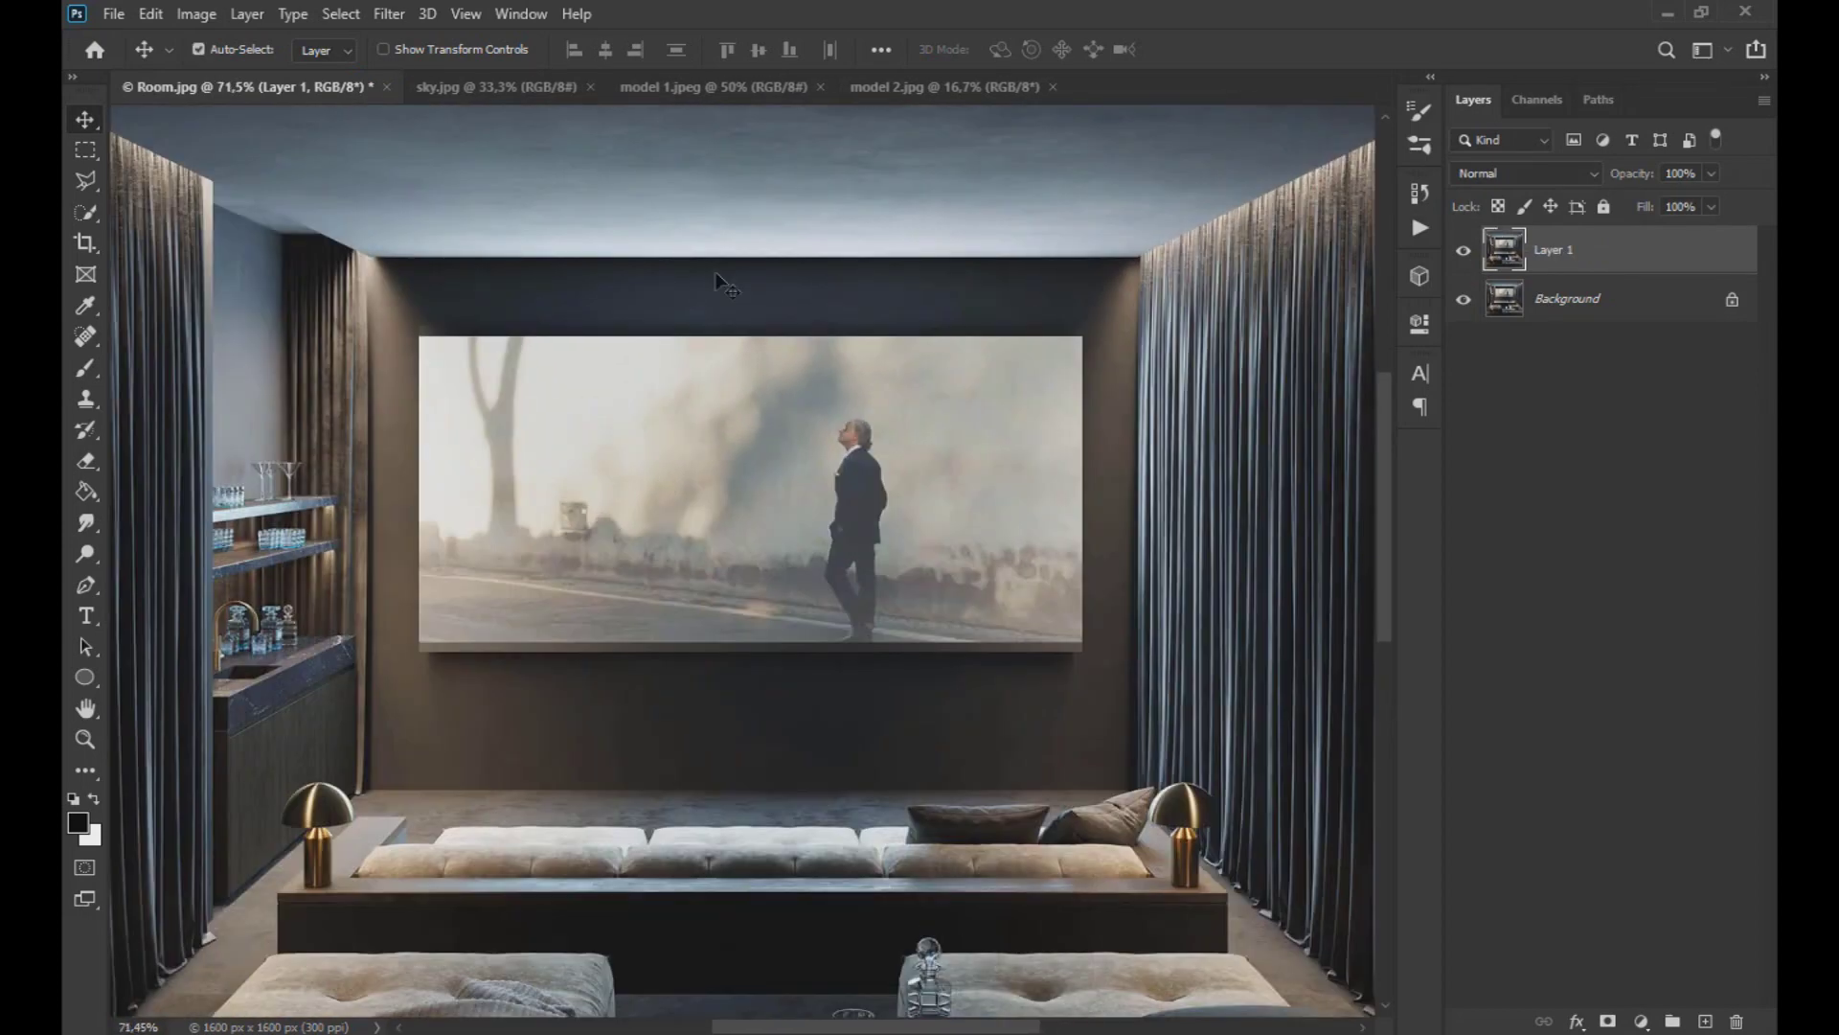
pyautogui.click(88, 188)
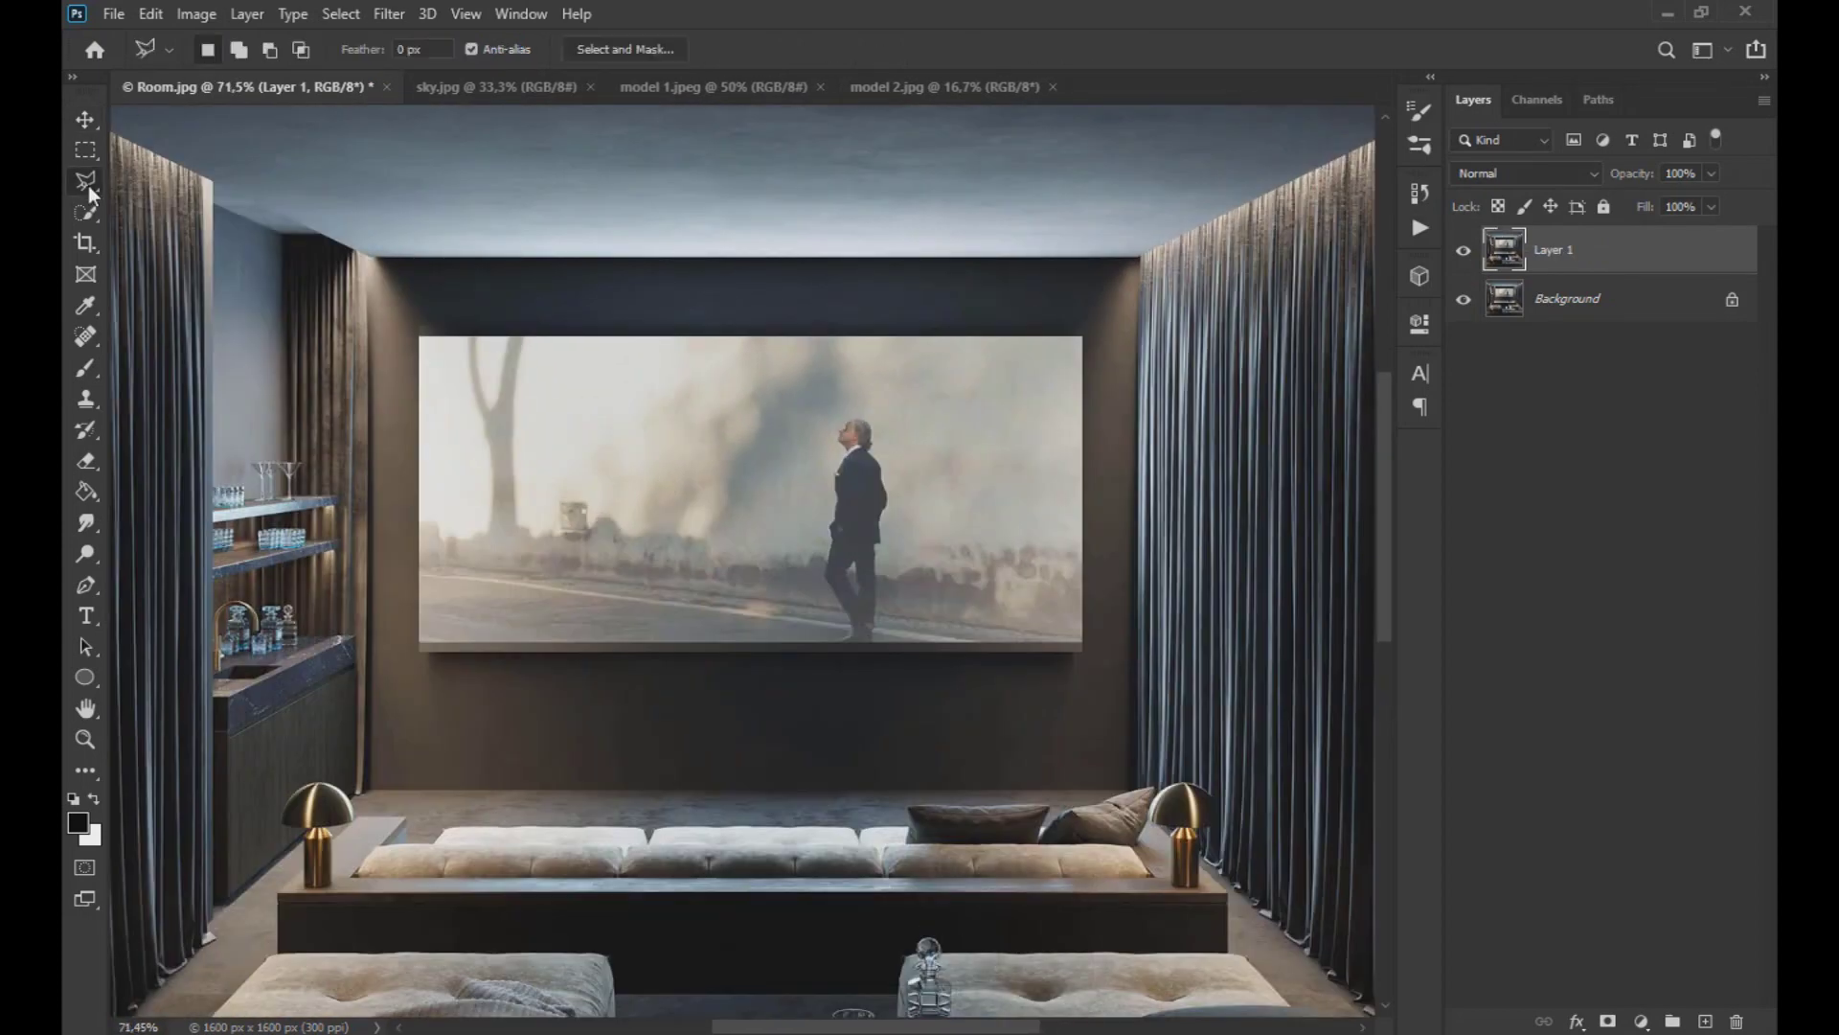
pyautogui.scroll(3, 435, 783)
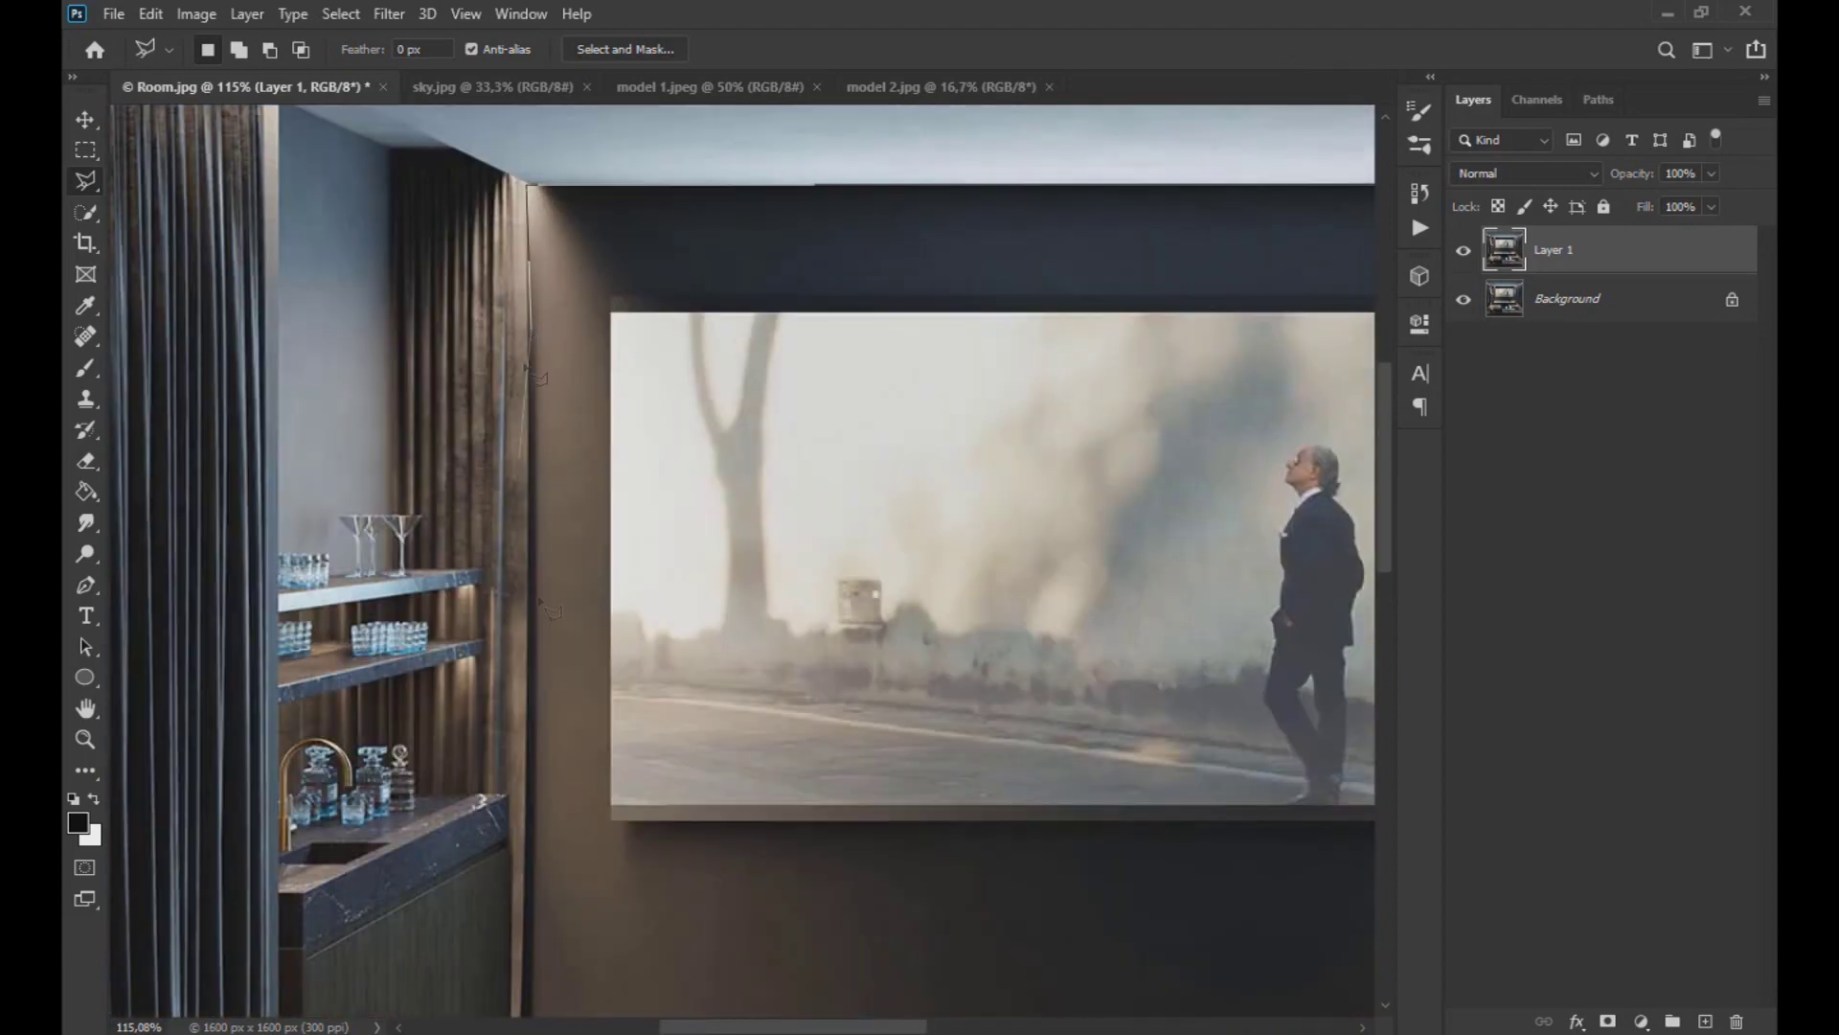
pyautogui.scroll(-5, 535, 671)
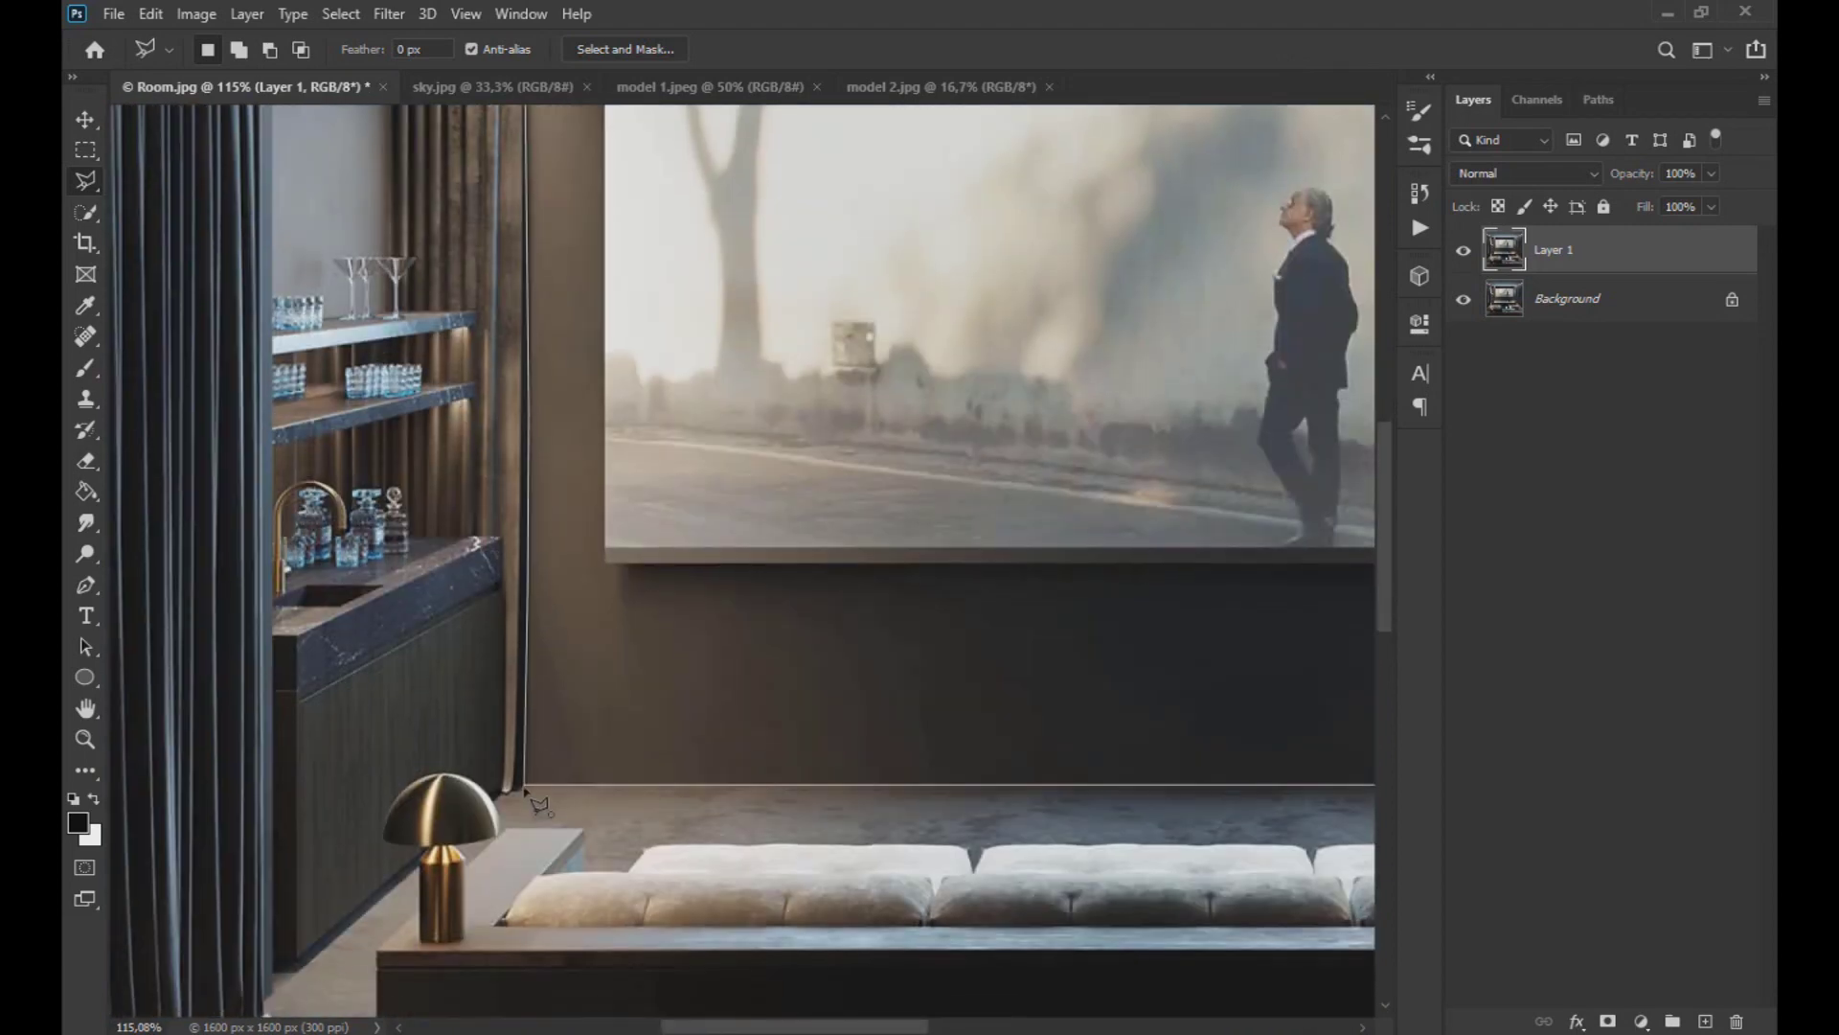
pyautogui.click(527, 785)
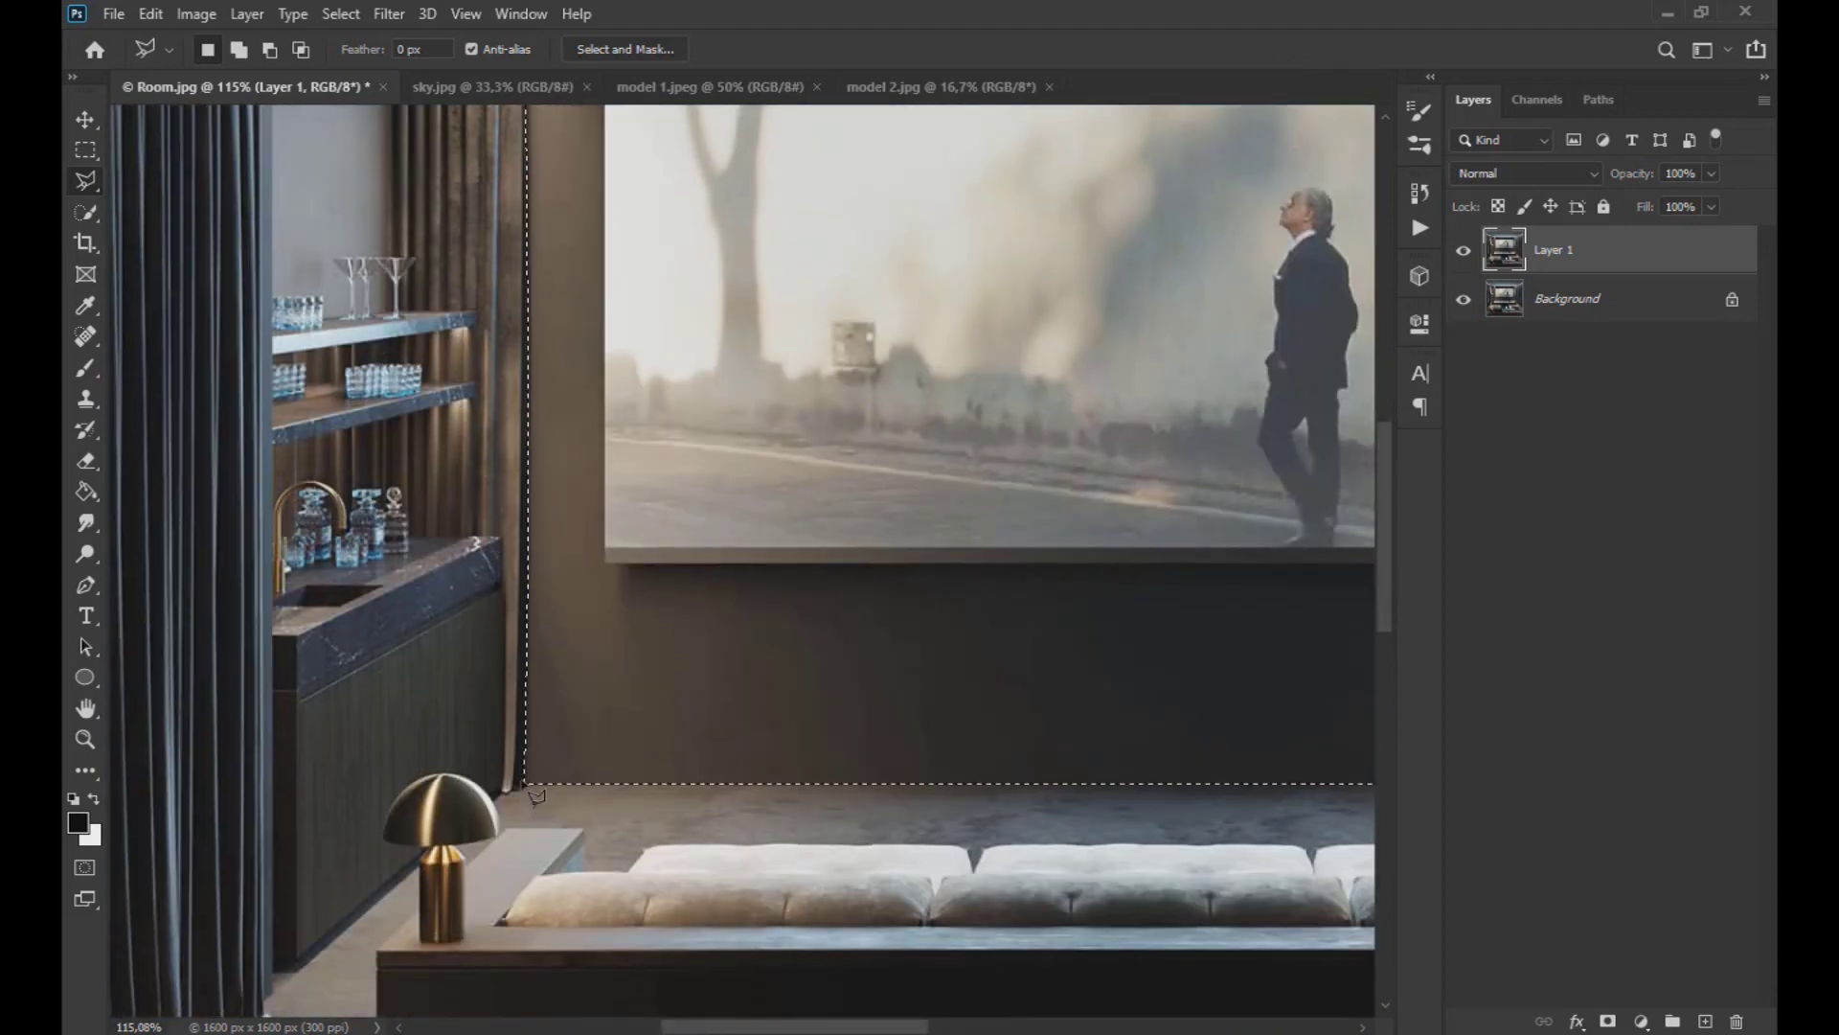
# - Smooth the rear wall selection with a sample radius of 1 pixel
pyautogui.click(348, 19)
pyautogui.moveTo(509, 359)
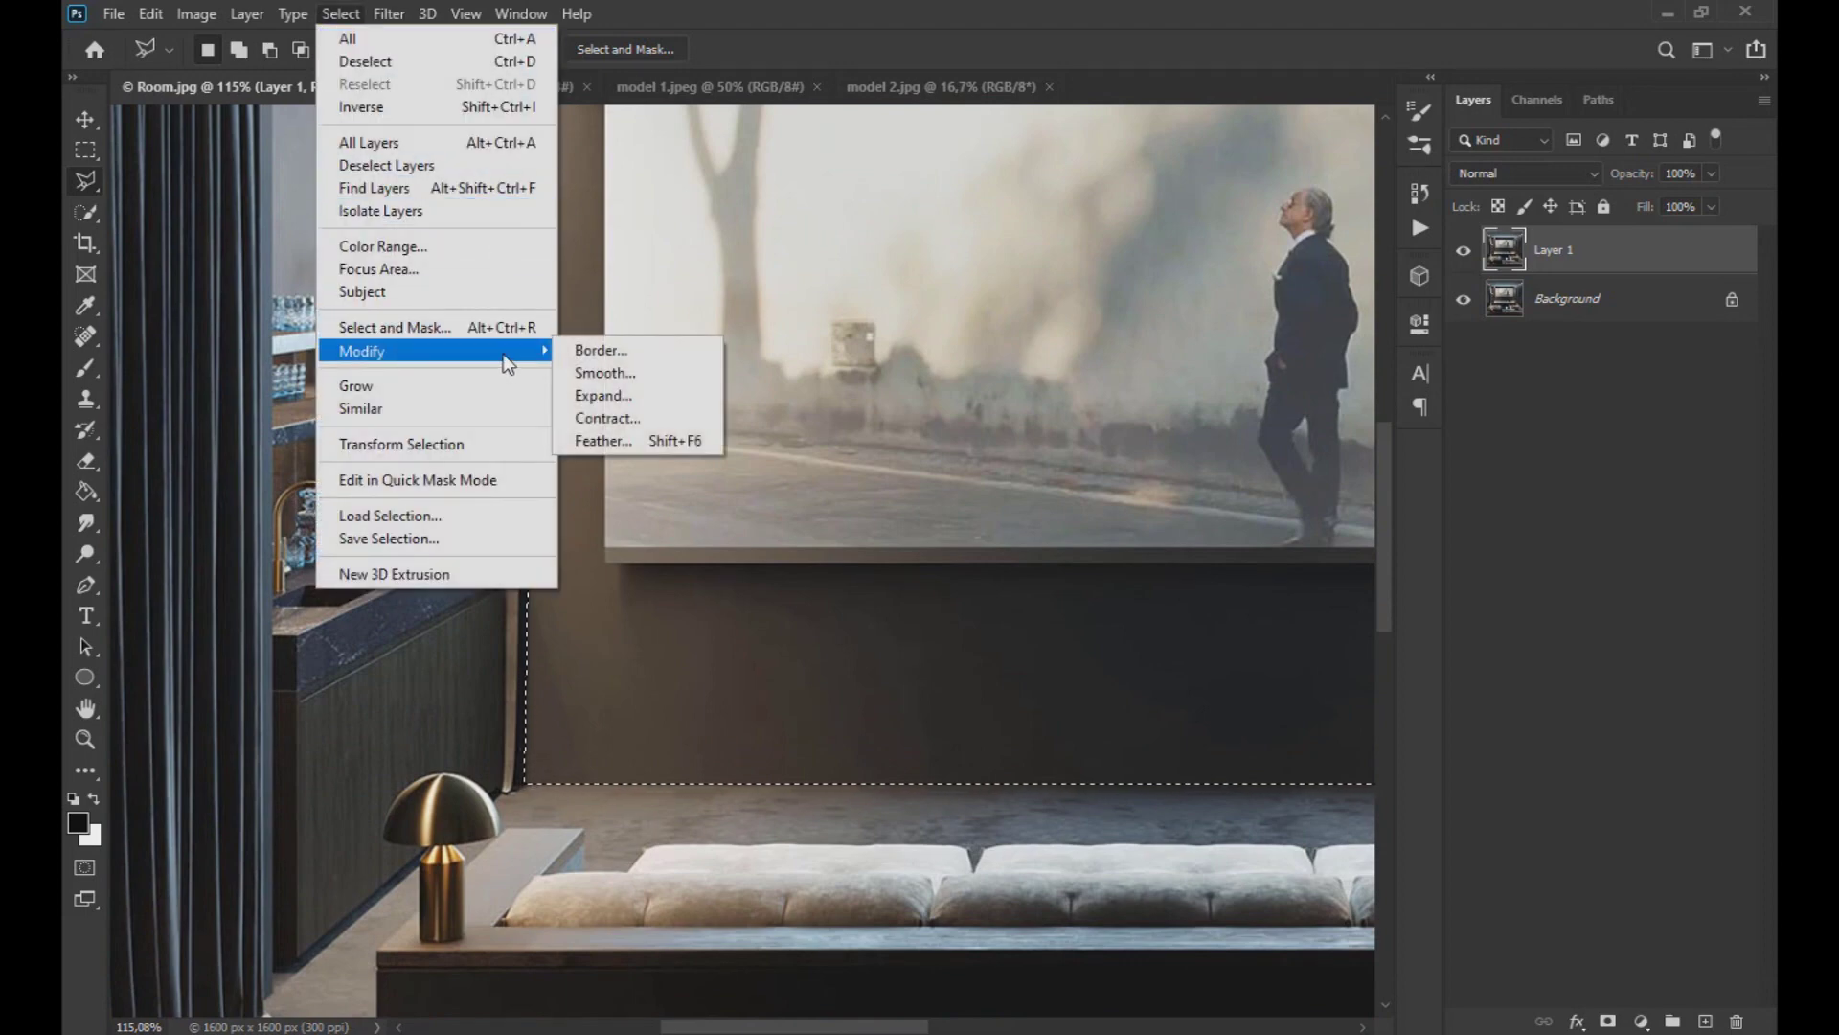
pyautogui.click(609, 373)
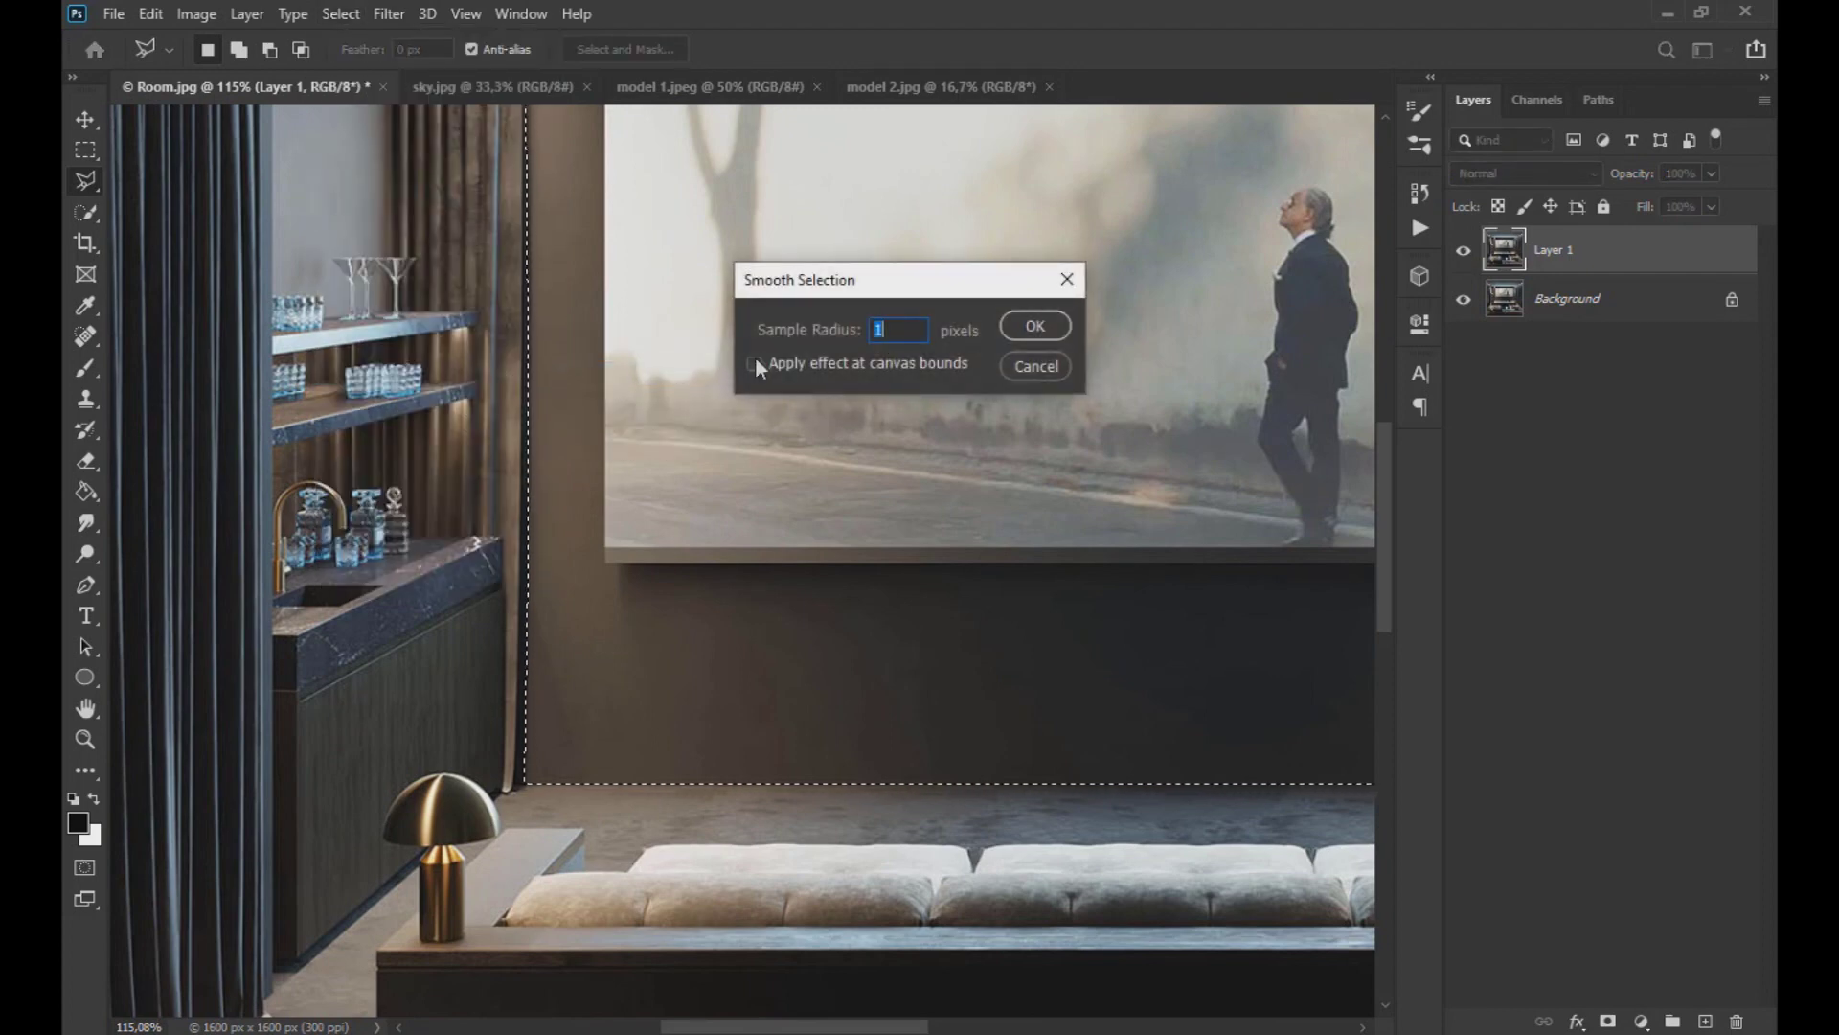
pyautogui.click(1054, 327)
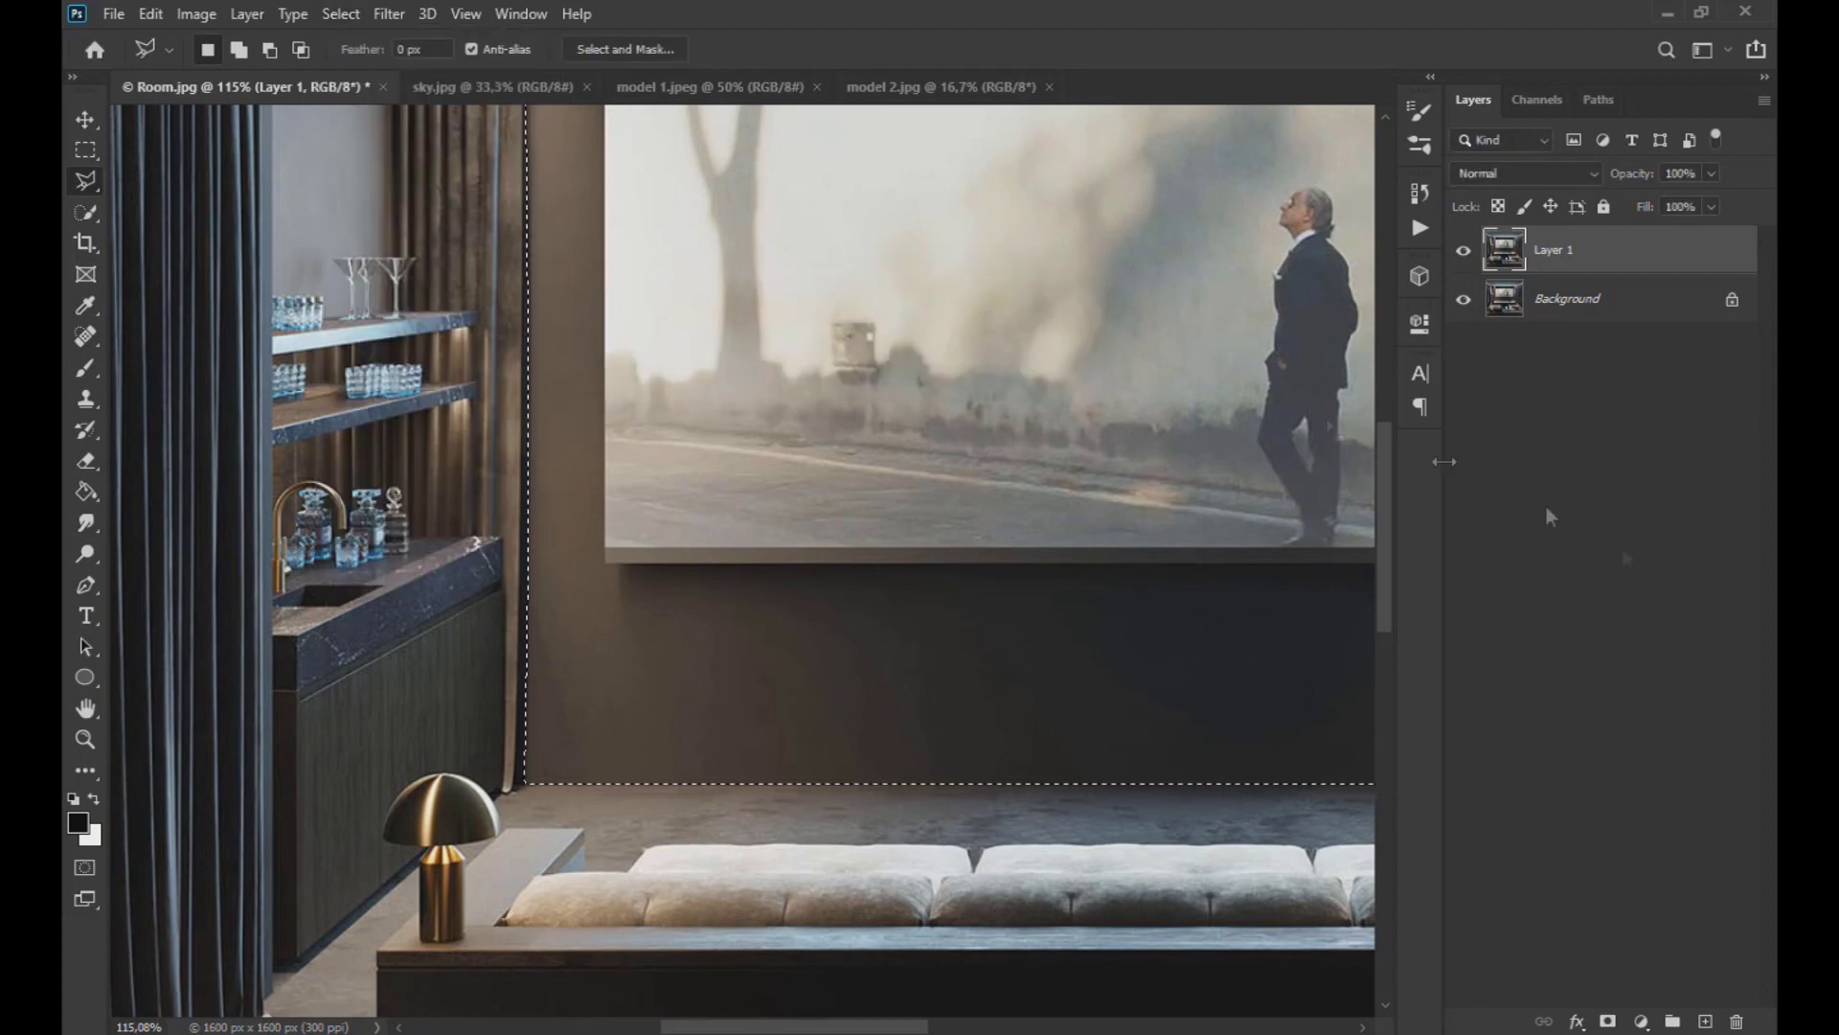
# - Hide the Background layer, mask Layer 1 with the selection and invert the mask to cut out the rear wall
pyautogui.click(1462, 299)
pyautogui.scroll(-3, 895, 523)
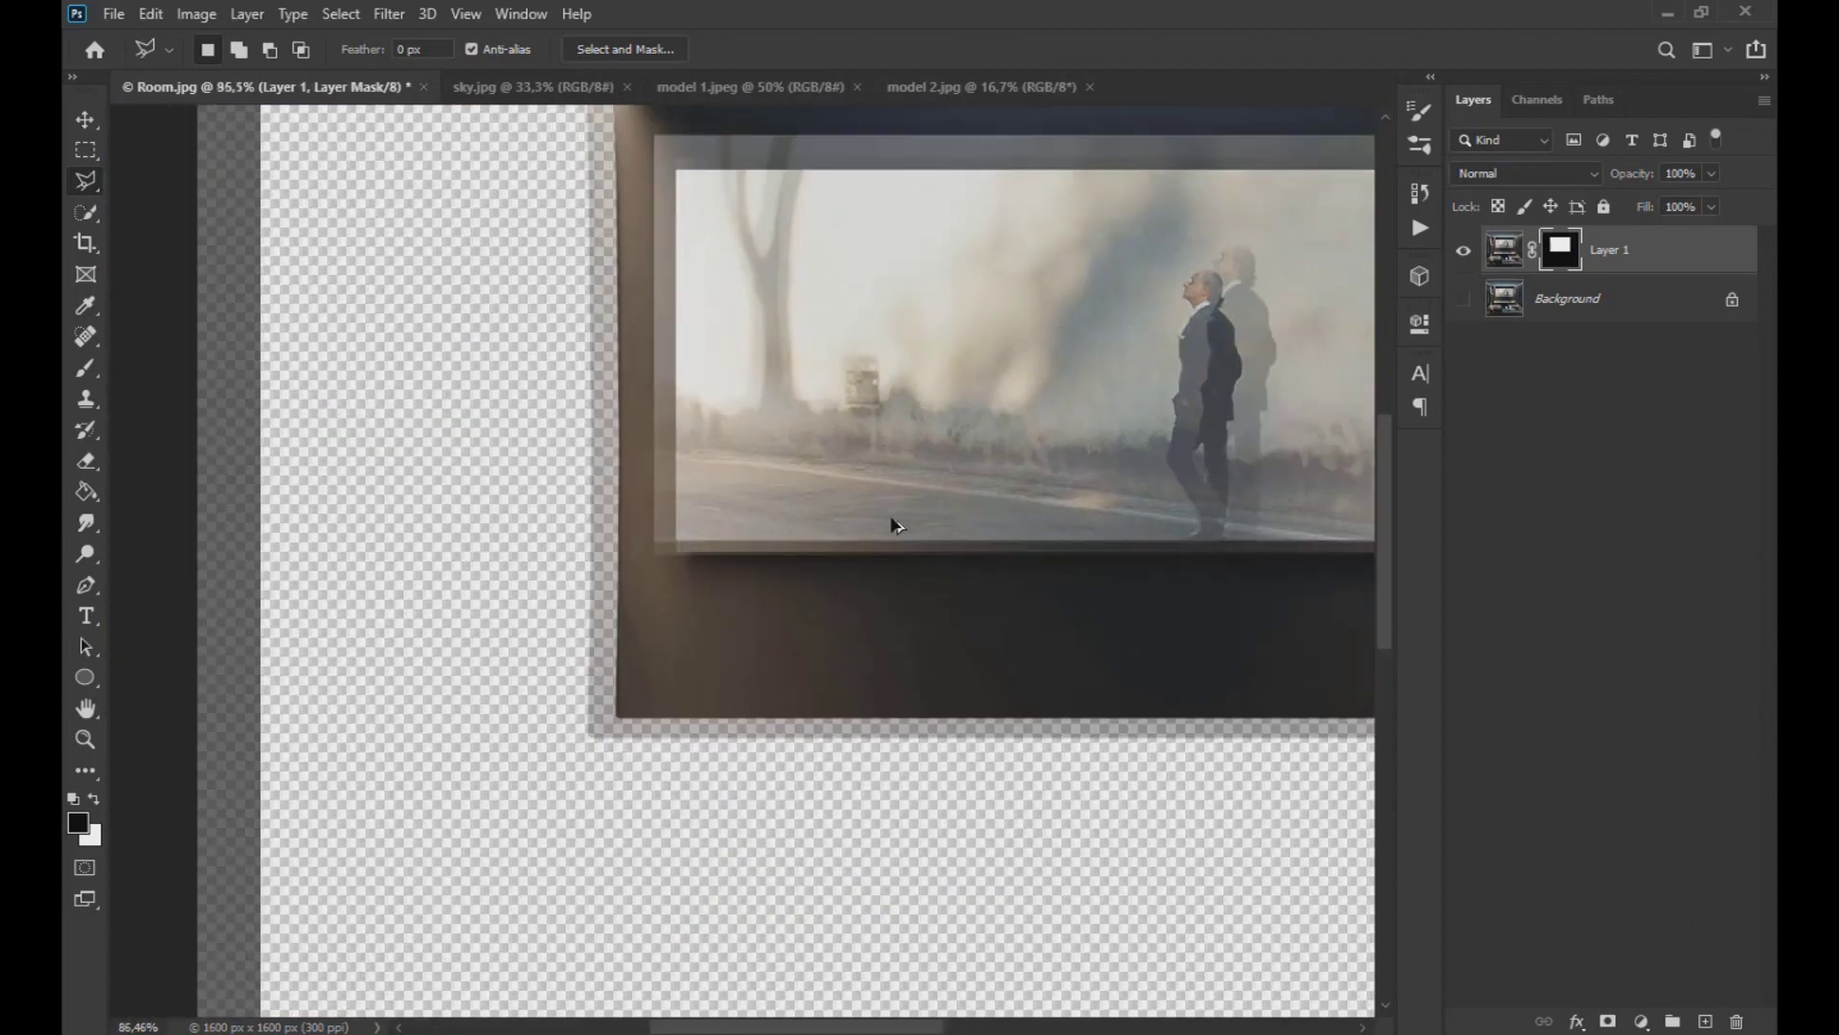
pyautogui.moveTo(1069, 381); pyautogui.dragTo(792, 564)
pyautogui.scroll(-2, 790, 563)
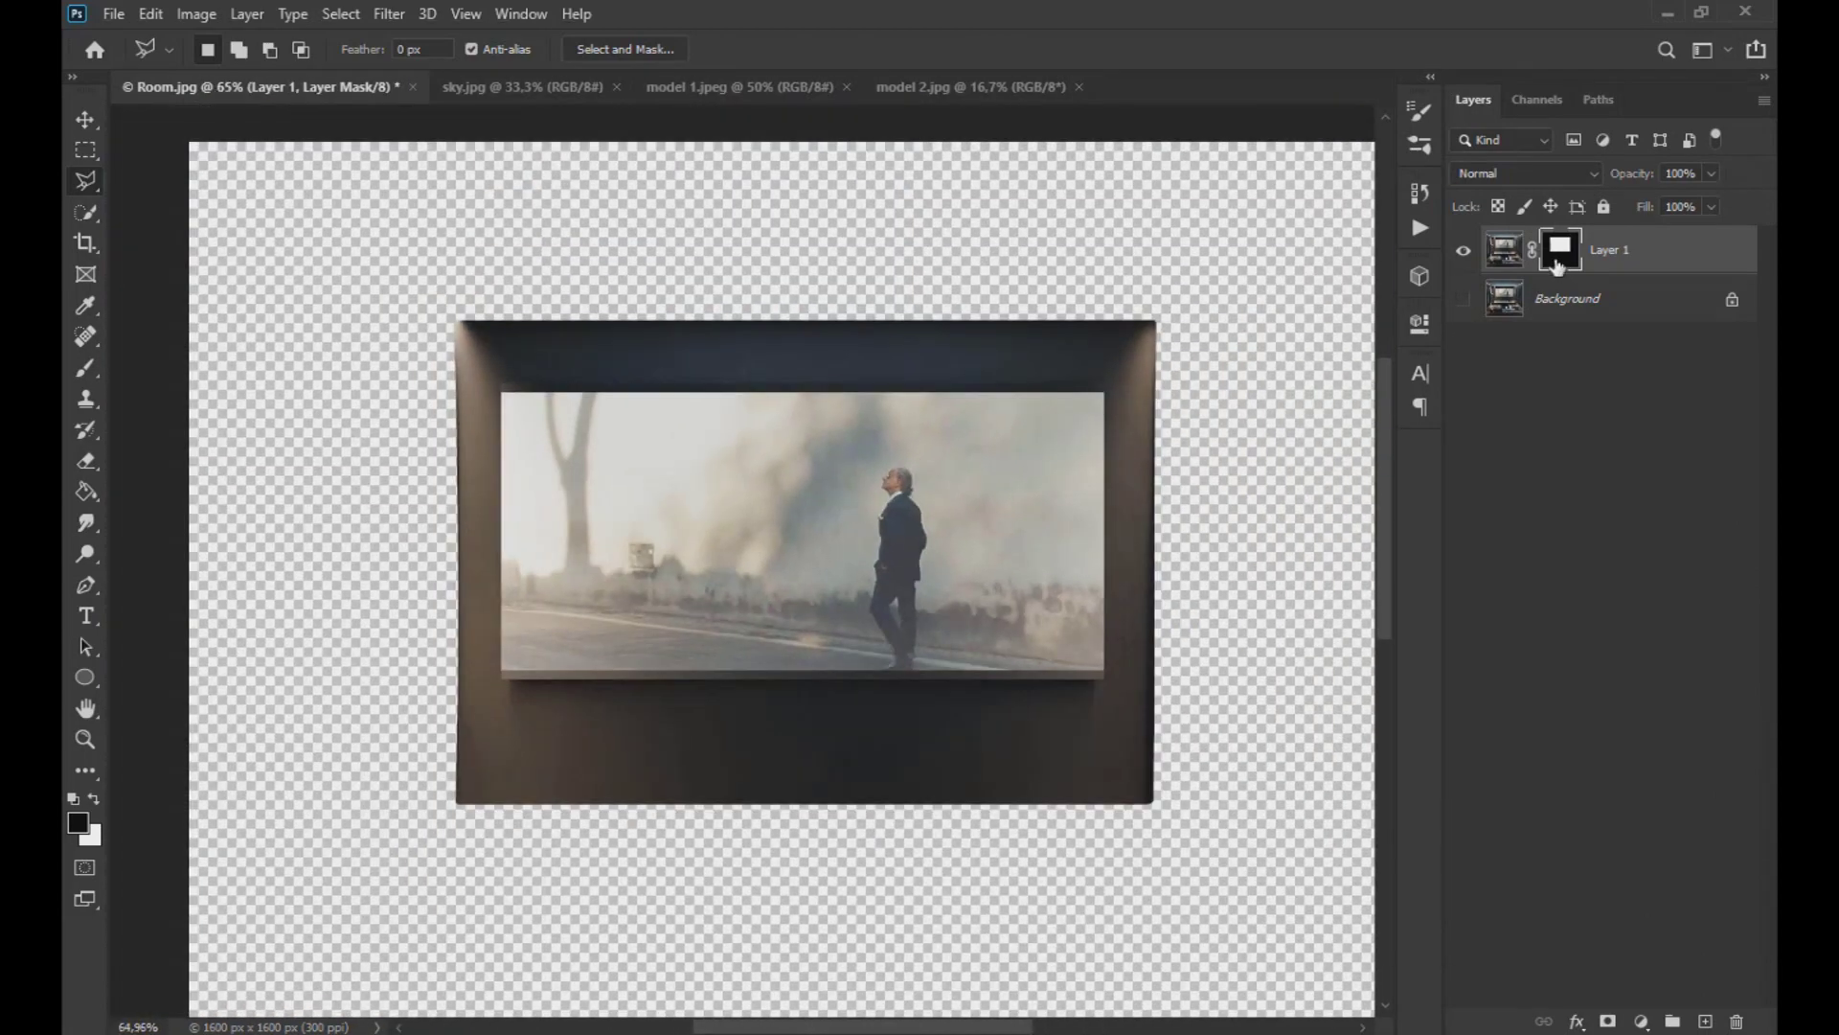
pyautogui.hotkey('ctrl', 'i')
pyautogui.scroll(-3, 1071, 369)
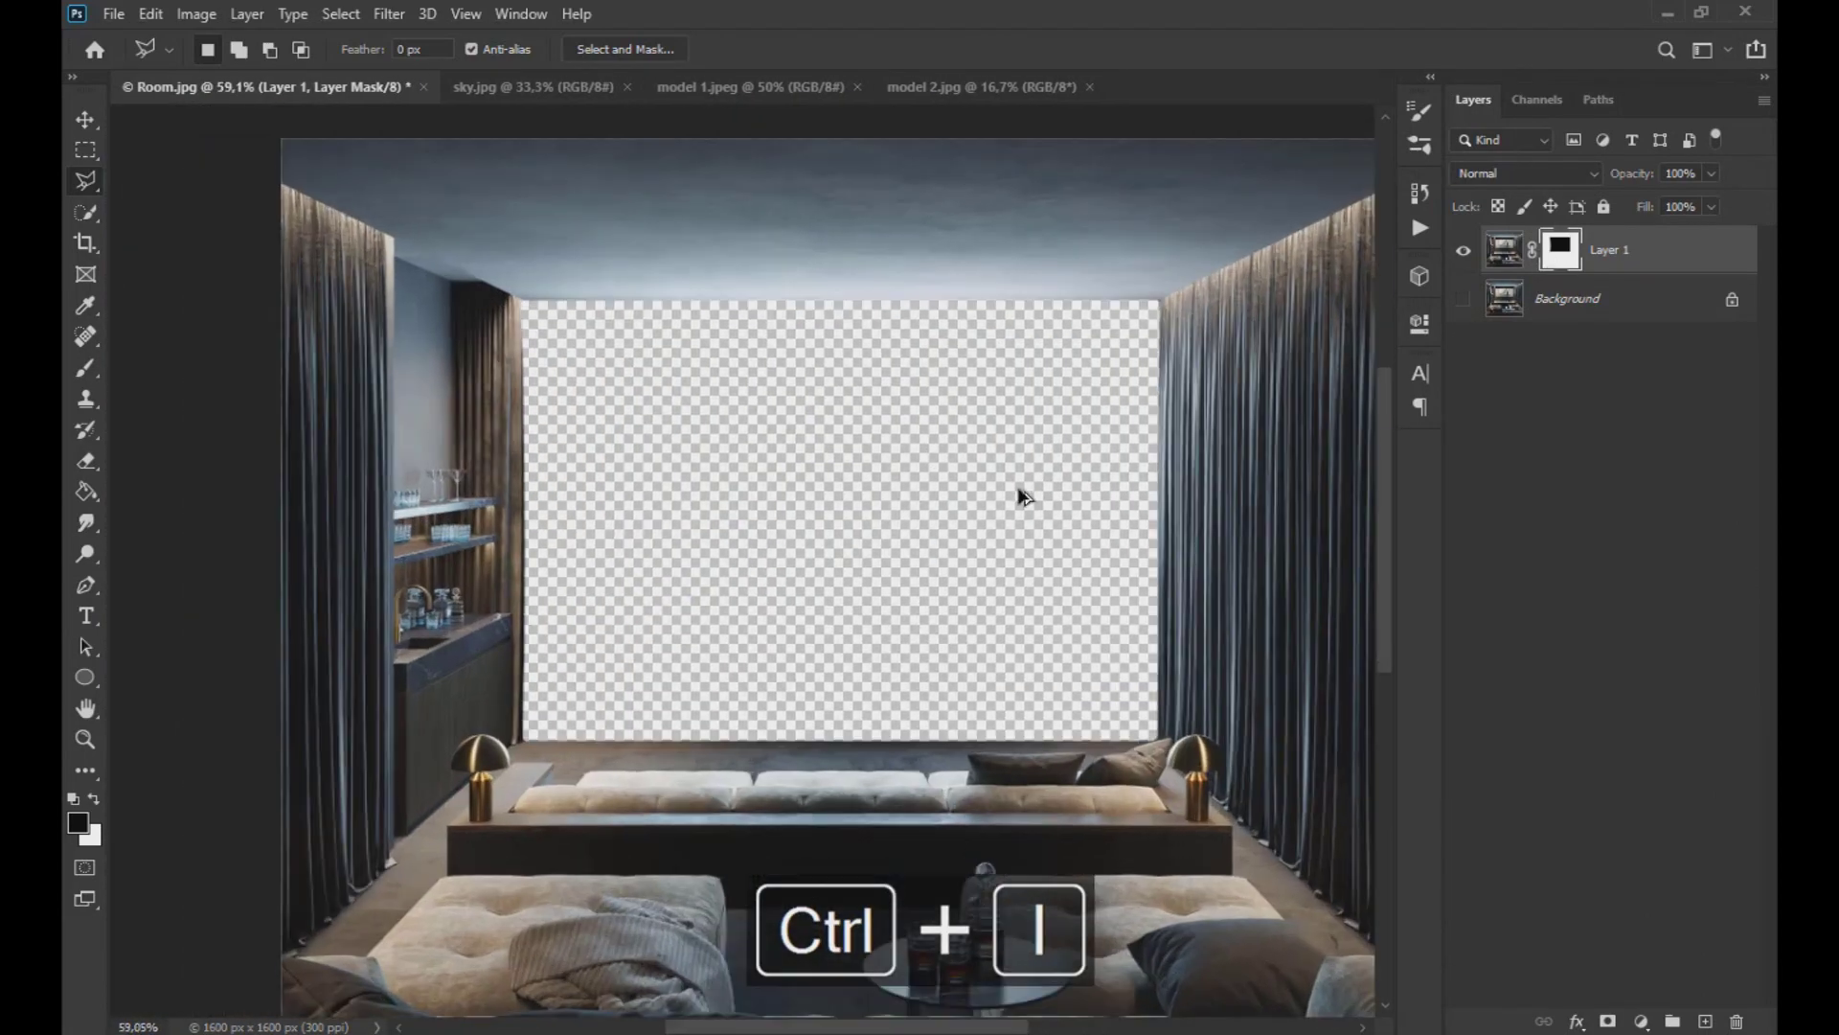
# - Copy the mountain picture from sky.jpg into the Room.jpg document
pyautogui.click(504, 89)
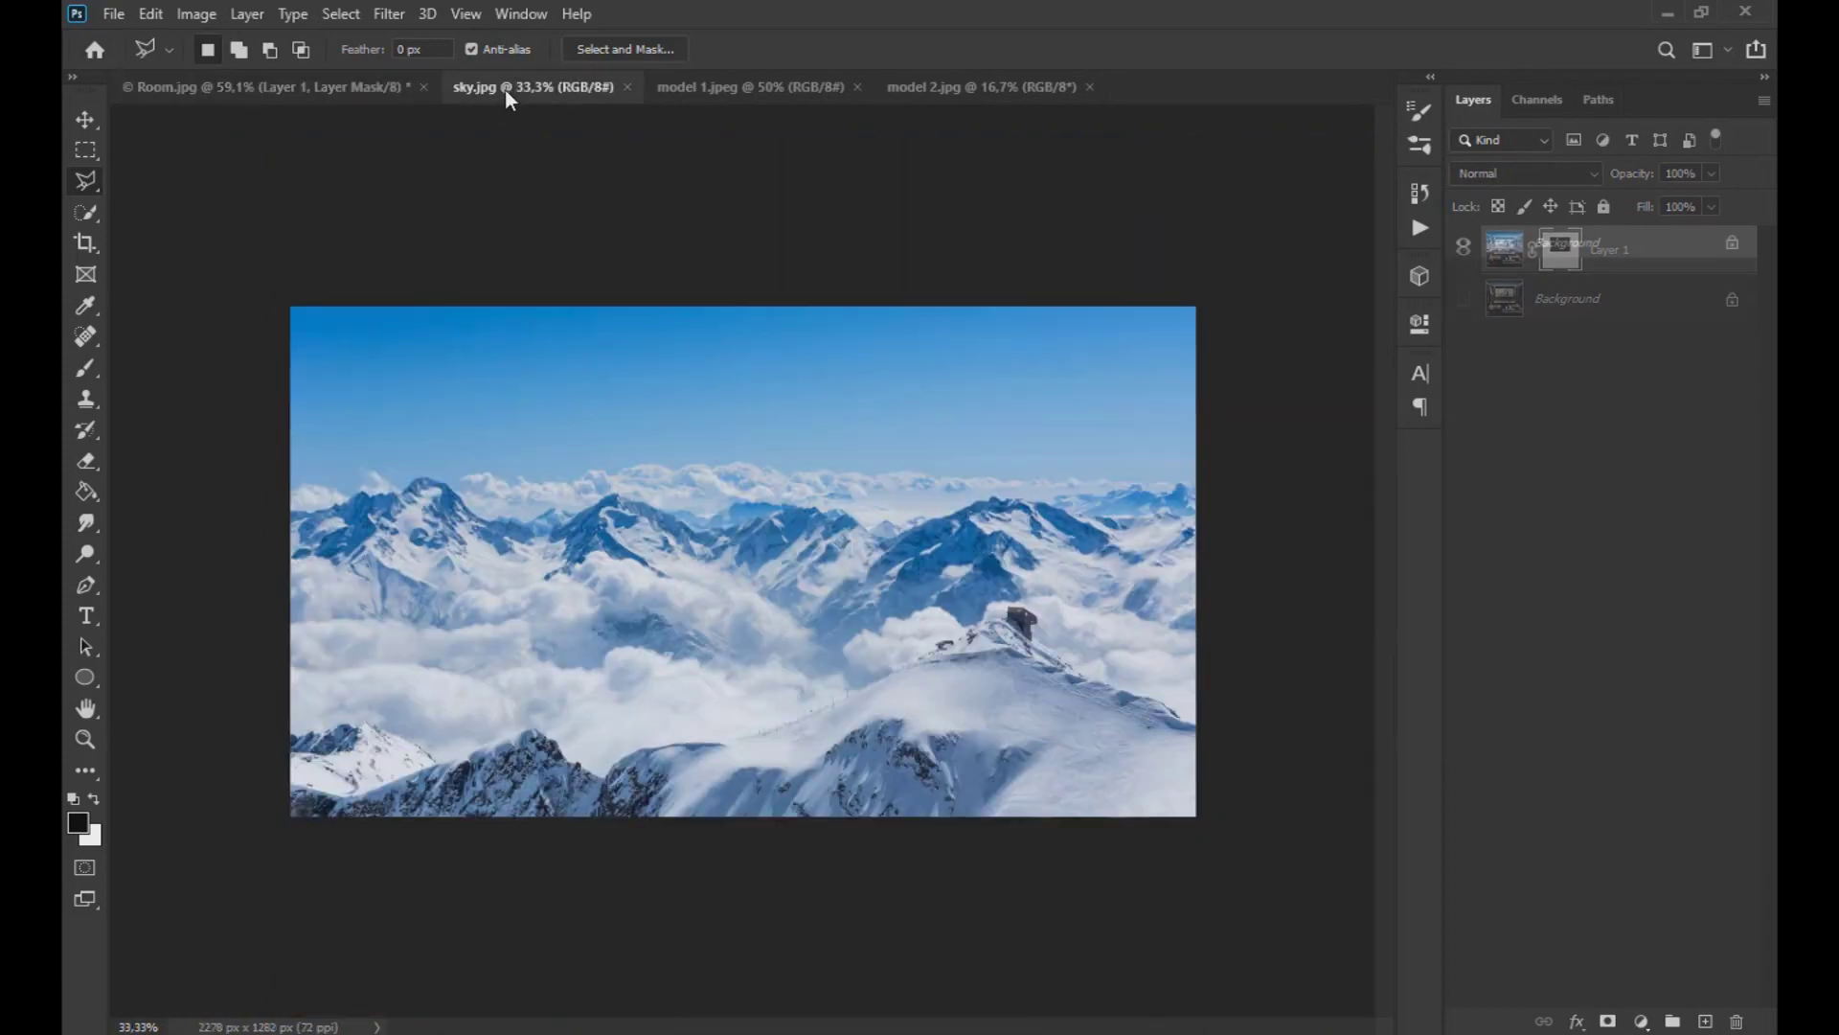
pyautogui.click(92, 120)
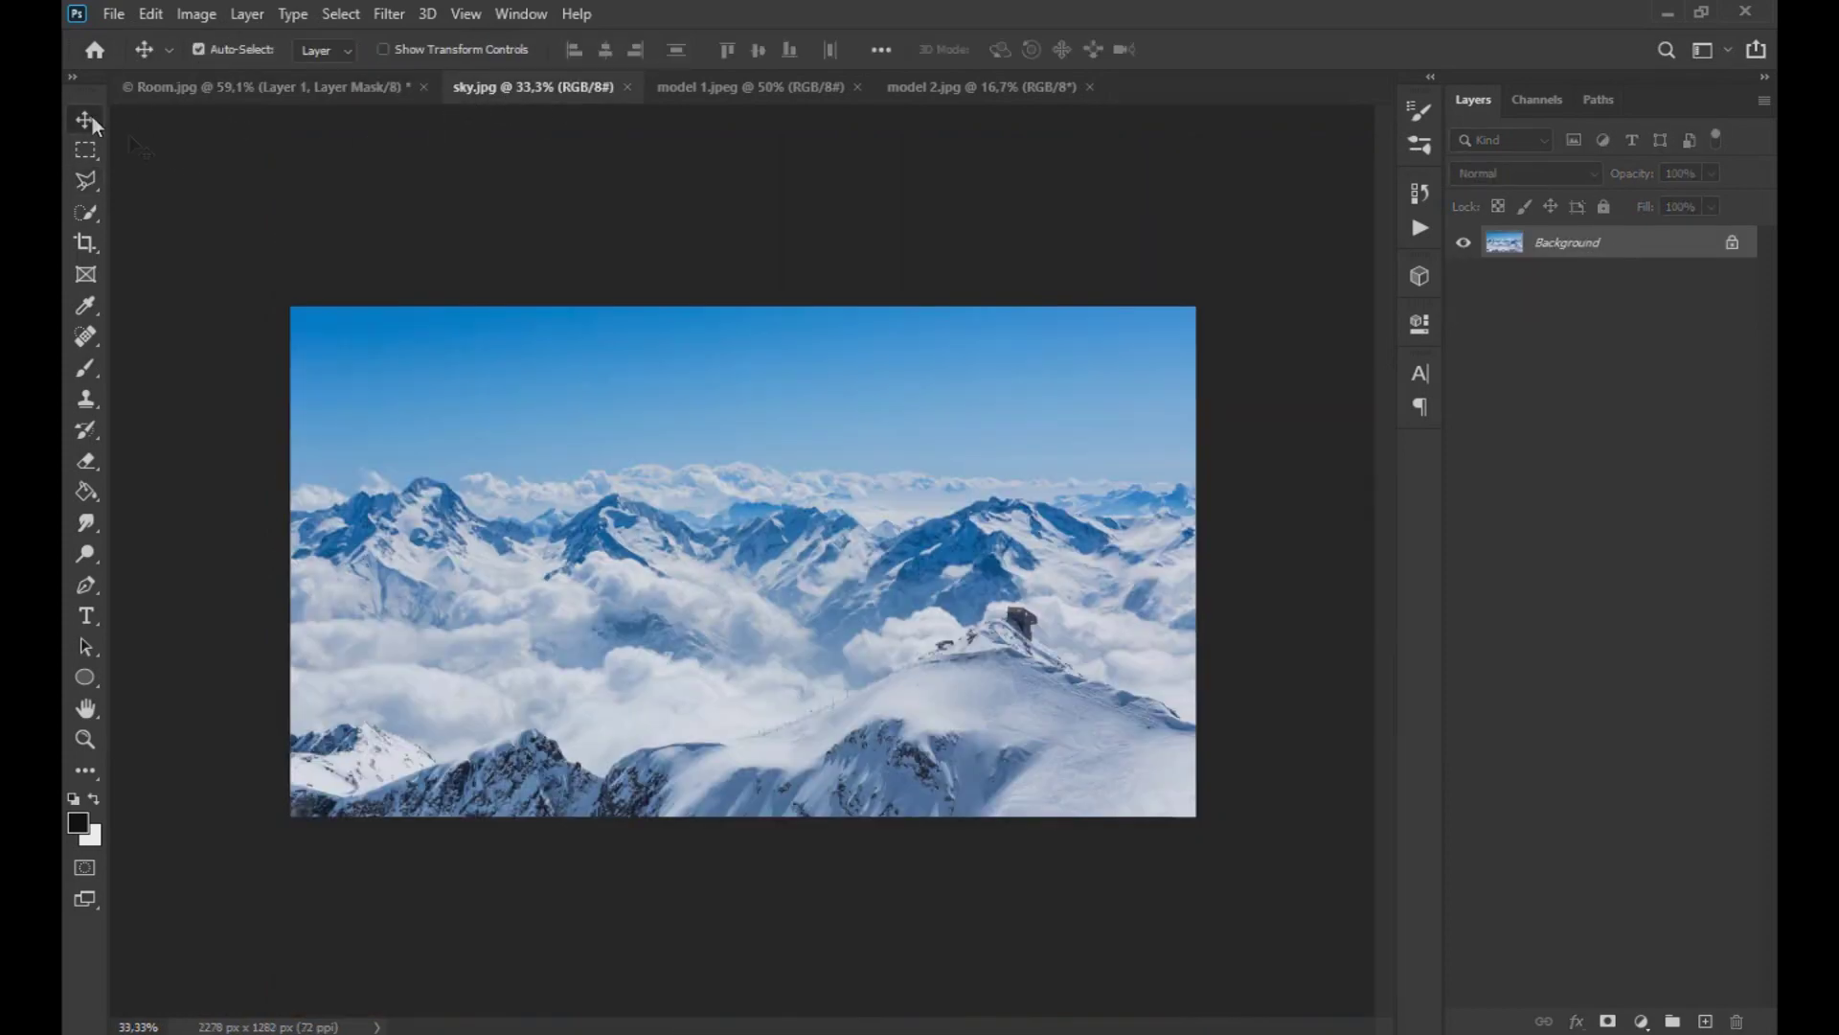
pyautogui.moveTo(668, 618); pyautogui.dragTo(518, 193)
pyautogui.moveTo(355, 93); pyautogui.dragTo(591, 383)
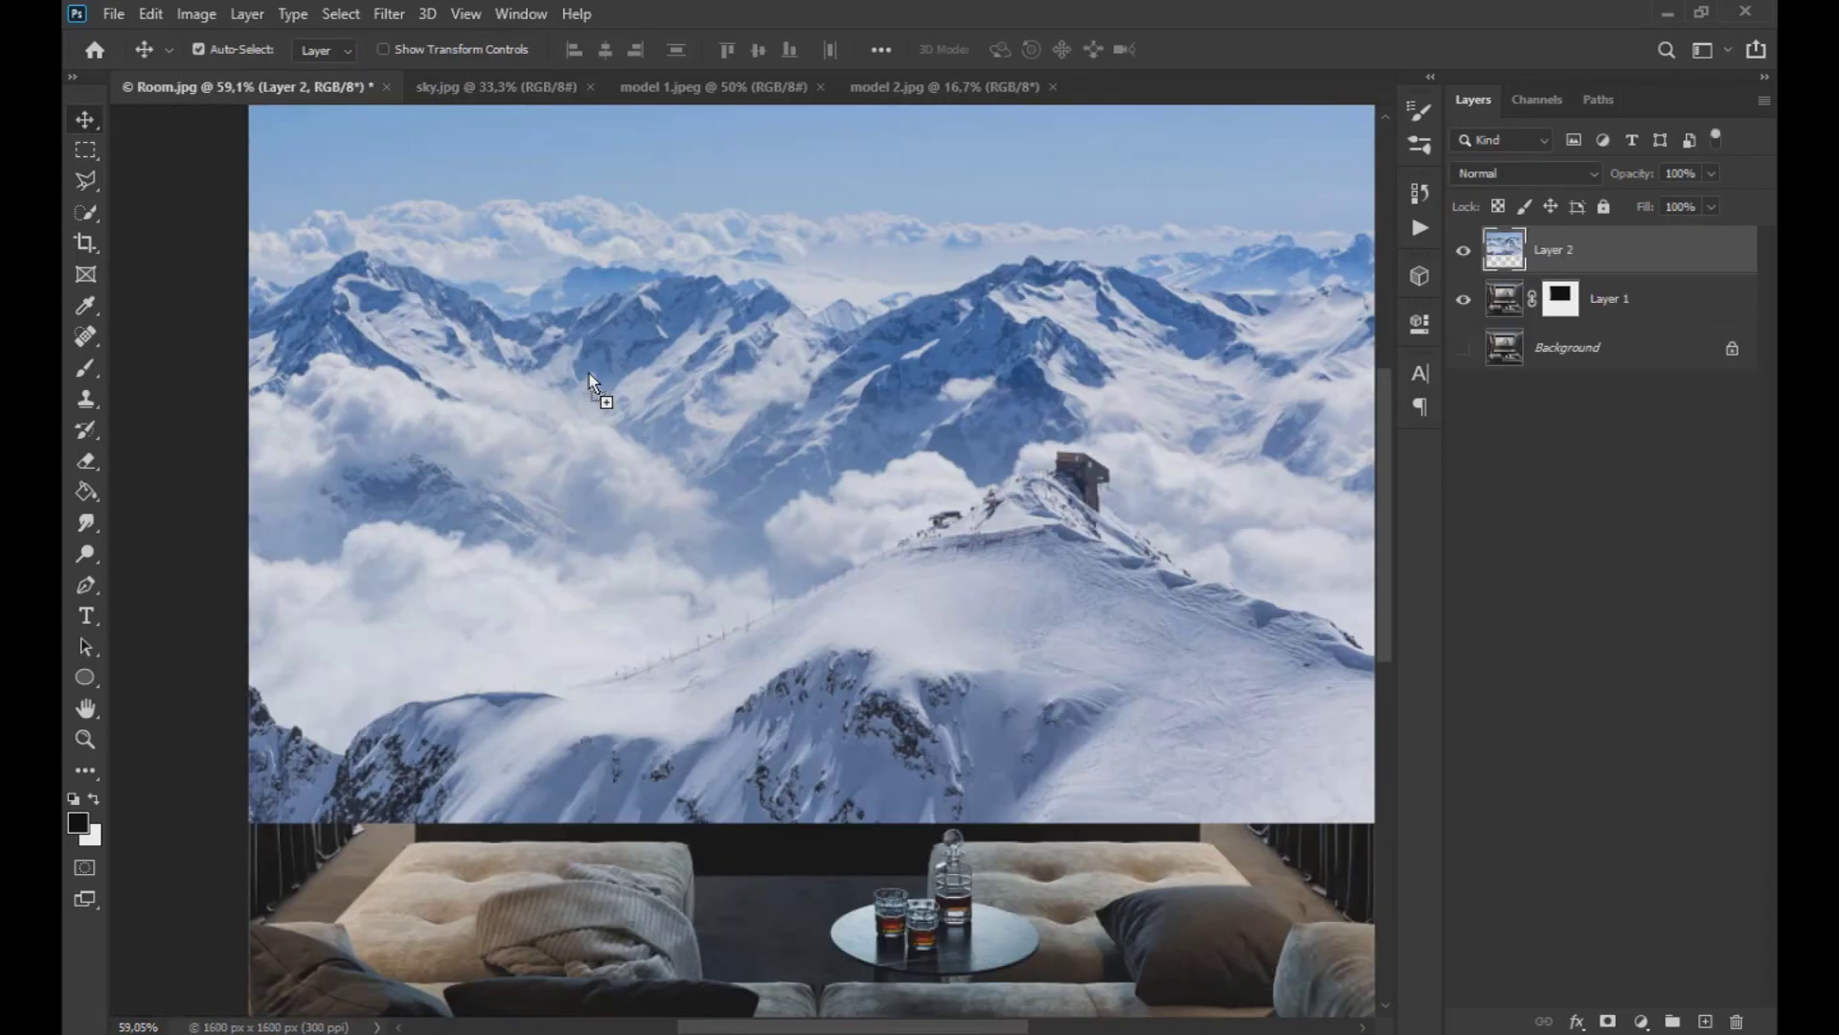
# - Place the mountain layer below Layer 1 and scale it to about 40% so it spans the wall opening's width
pyautogui.moveTo(1502, 251); pyautogui.dragTo(1502, 323)
pyautogui.hotkey('ctrl', '0')
pyautogui.hotkey('ctrl', 't')
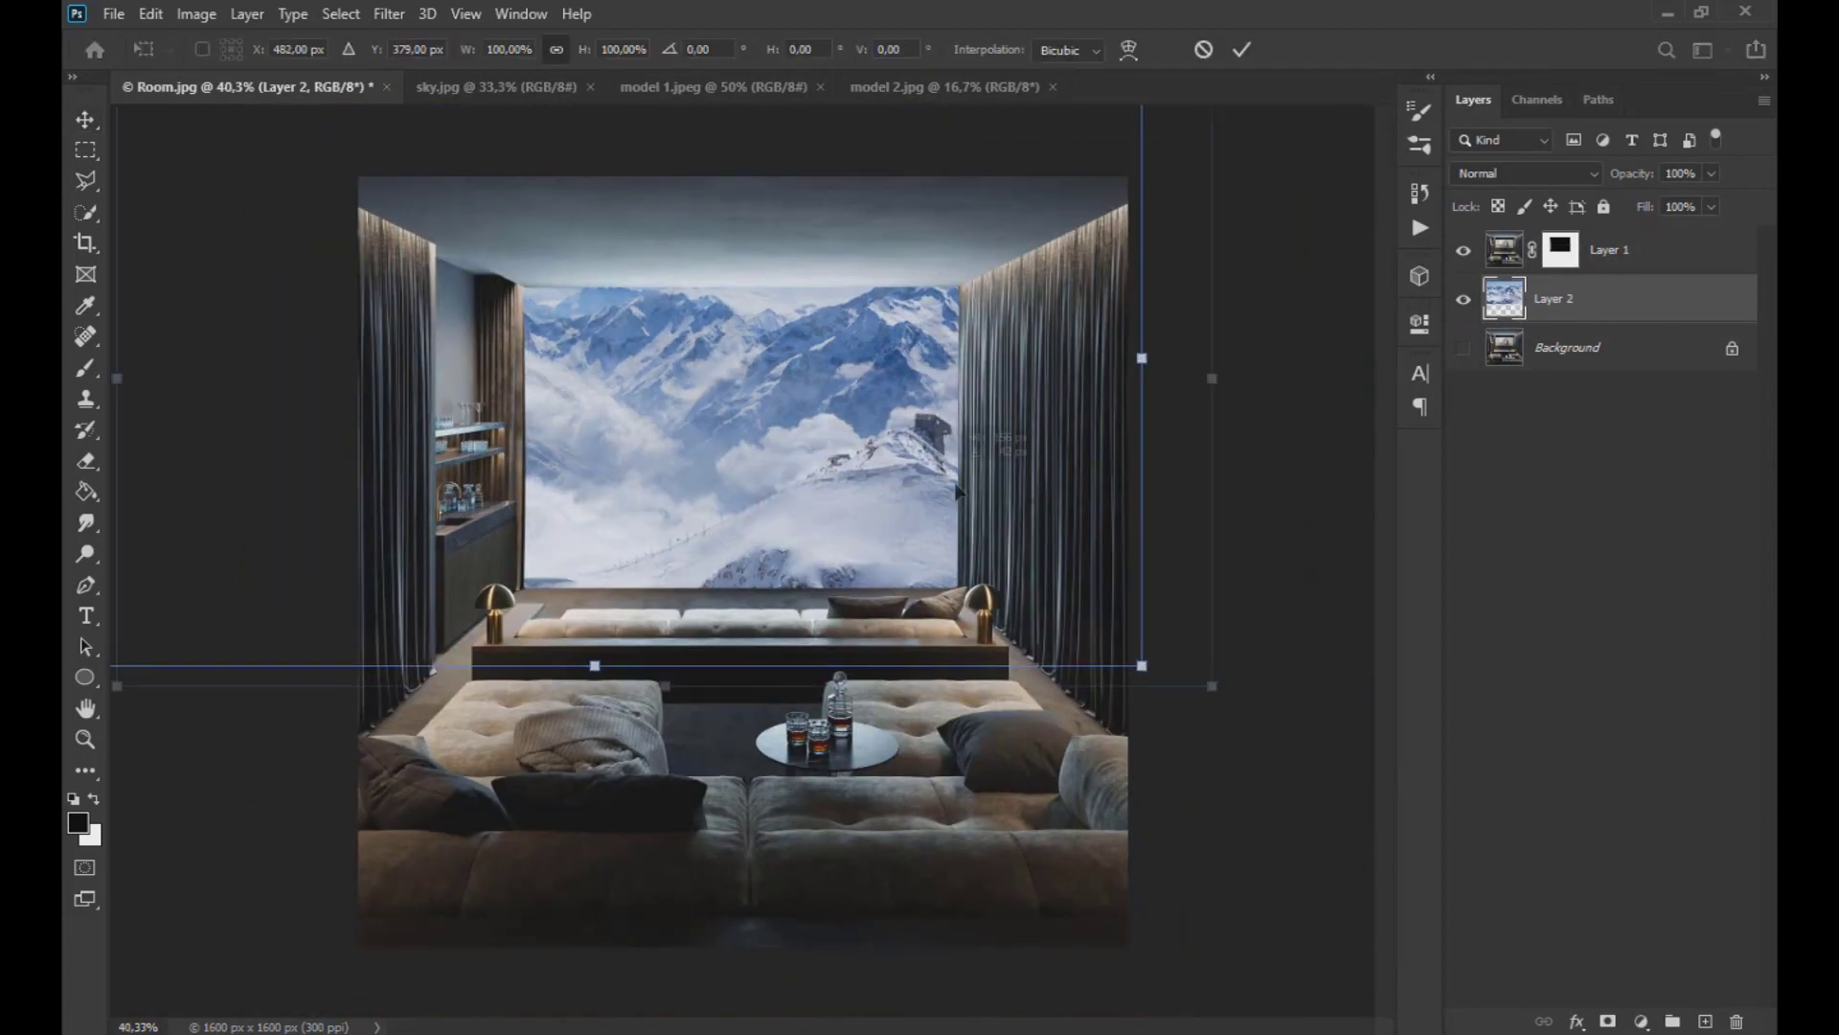
pyautogui.moveTo(1247, 175); pyautogui.dragTo(913, 458)
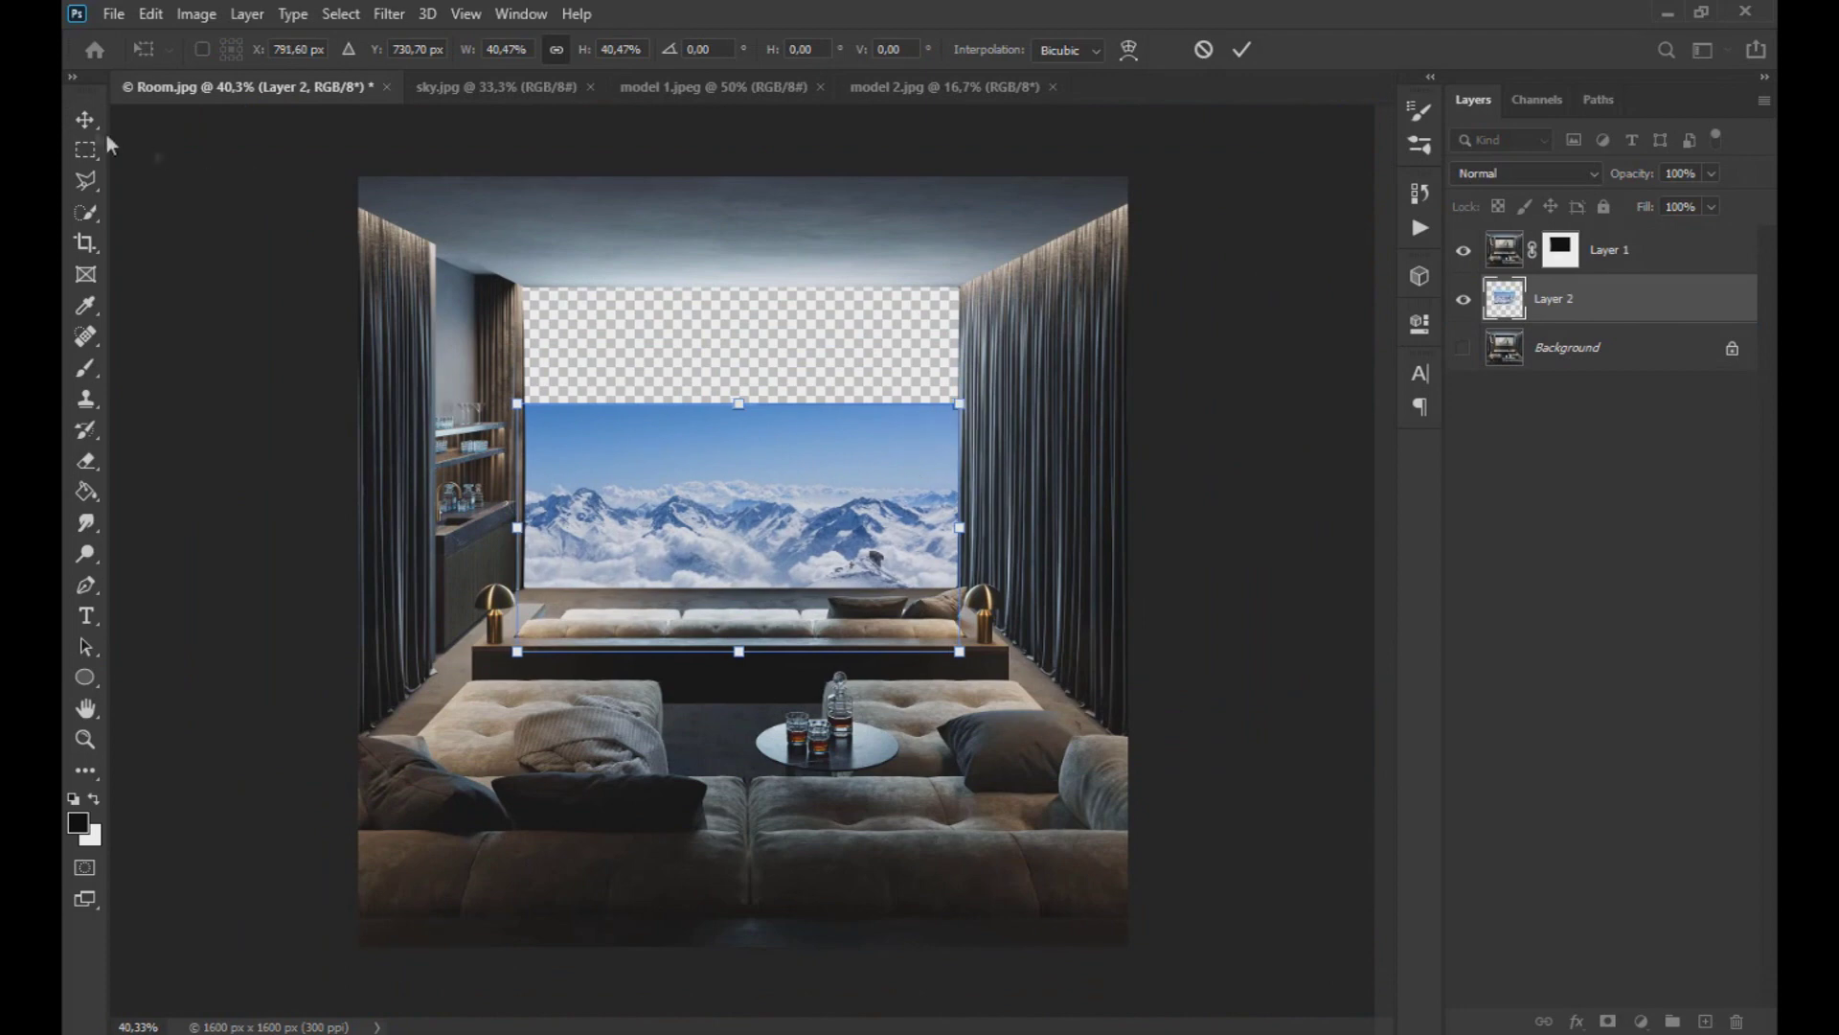
pyautogui.click(85, 120)
# - Warp the mountain layer to reshape its horizon slightly and nudge it down within the wall opening
pyautogui.scroll(3, 903, 579)
pyautogui.scroll(-2, 946, 562)
pyautogui.scroll(1, 939, 446)
pyautogui.press('ctrl')
pyautogui.moveTo(757, 386)
pyautogui.mouseDown()
pyautogui.moveTo(757, 410)
pyautogui.moveTo(751, 393)
pyautogui.mouseUp()
pyautogui.hotkey('ctrl', 't')
pyautogui.rightClick(751, 392)
pyautogui.click(787, 557)
pyautogui.moveTo(677, 484); pyautogui.dragTo(682, 458)
pyautogui.moveTo(1001, 490); pyautogui.dragTo(993, 502)
pyautogui.moveTo(706, 517); pyautogui.dragTo(706, 501)
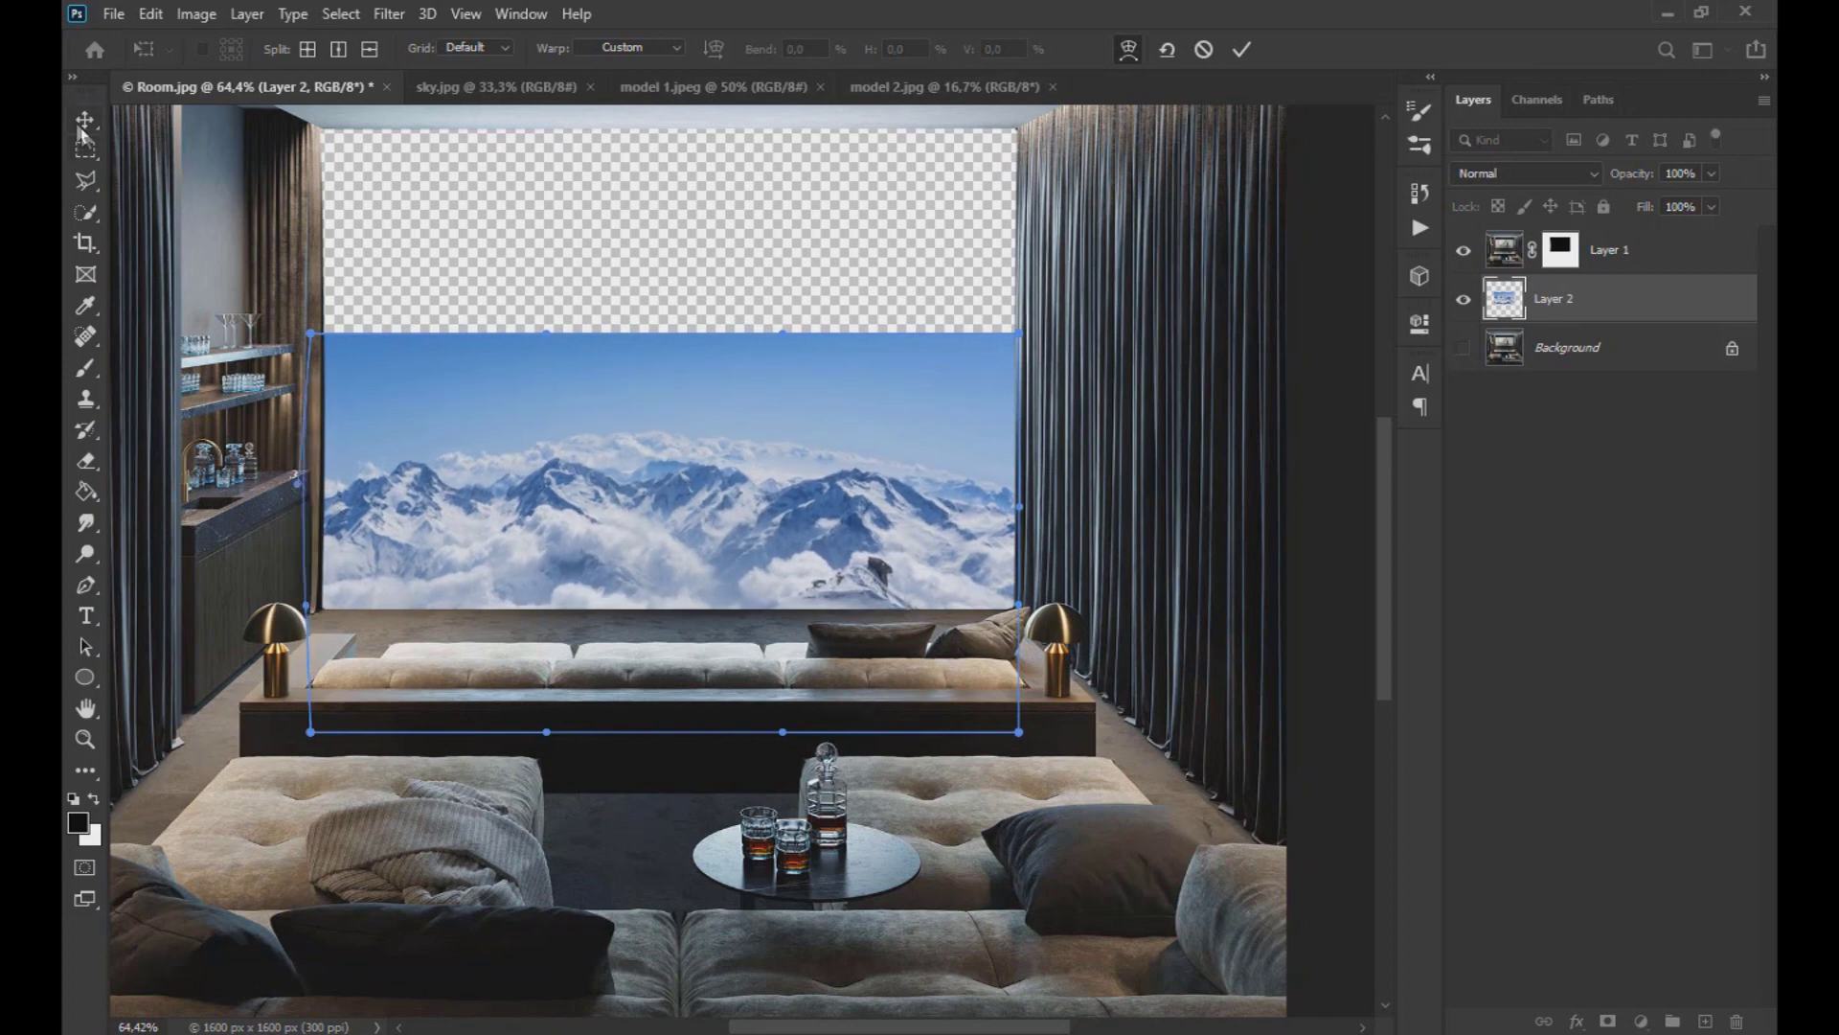
pyautogui.click(85, 120)
pyautogui.moveTo(712, 411); pyautogui.dragTo(714, 421)
# - Add a new layer above the mountains and paint the empty upper opening with blue sampled from the sky
pyautogui.hotkey('ctrl', 'shift', 'alt', 'n')
pyautogui.press('i')
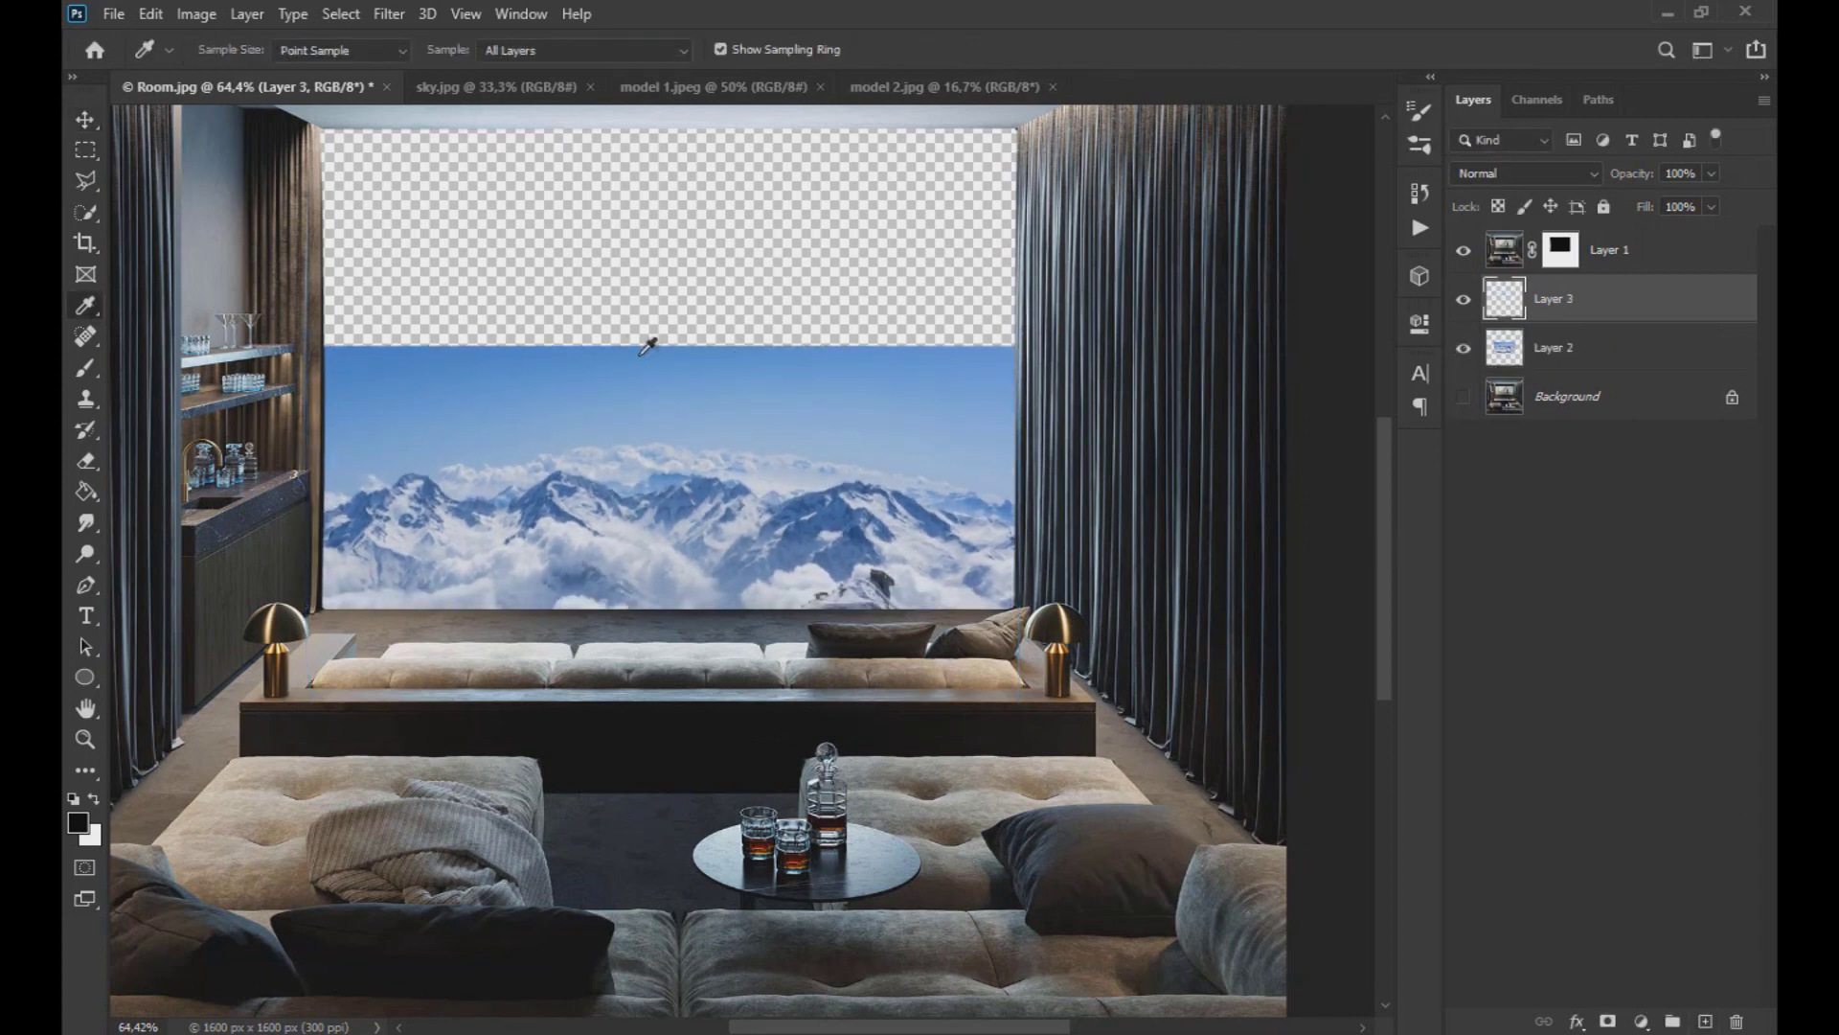
pyautogui.click(85, 368)
pyautogui.moveTo(383, 268)
pyautogui.mouseDown()
pyautogui.moveTo(731, 271)
pyautogui.moveTo(308, 144)
pyautogui.mouseUp()
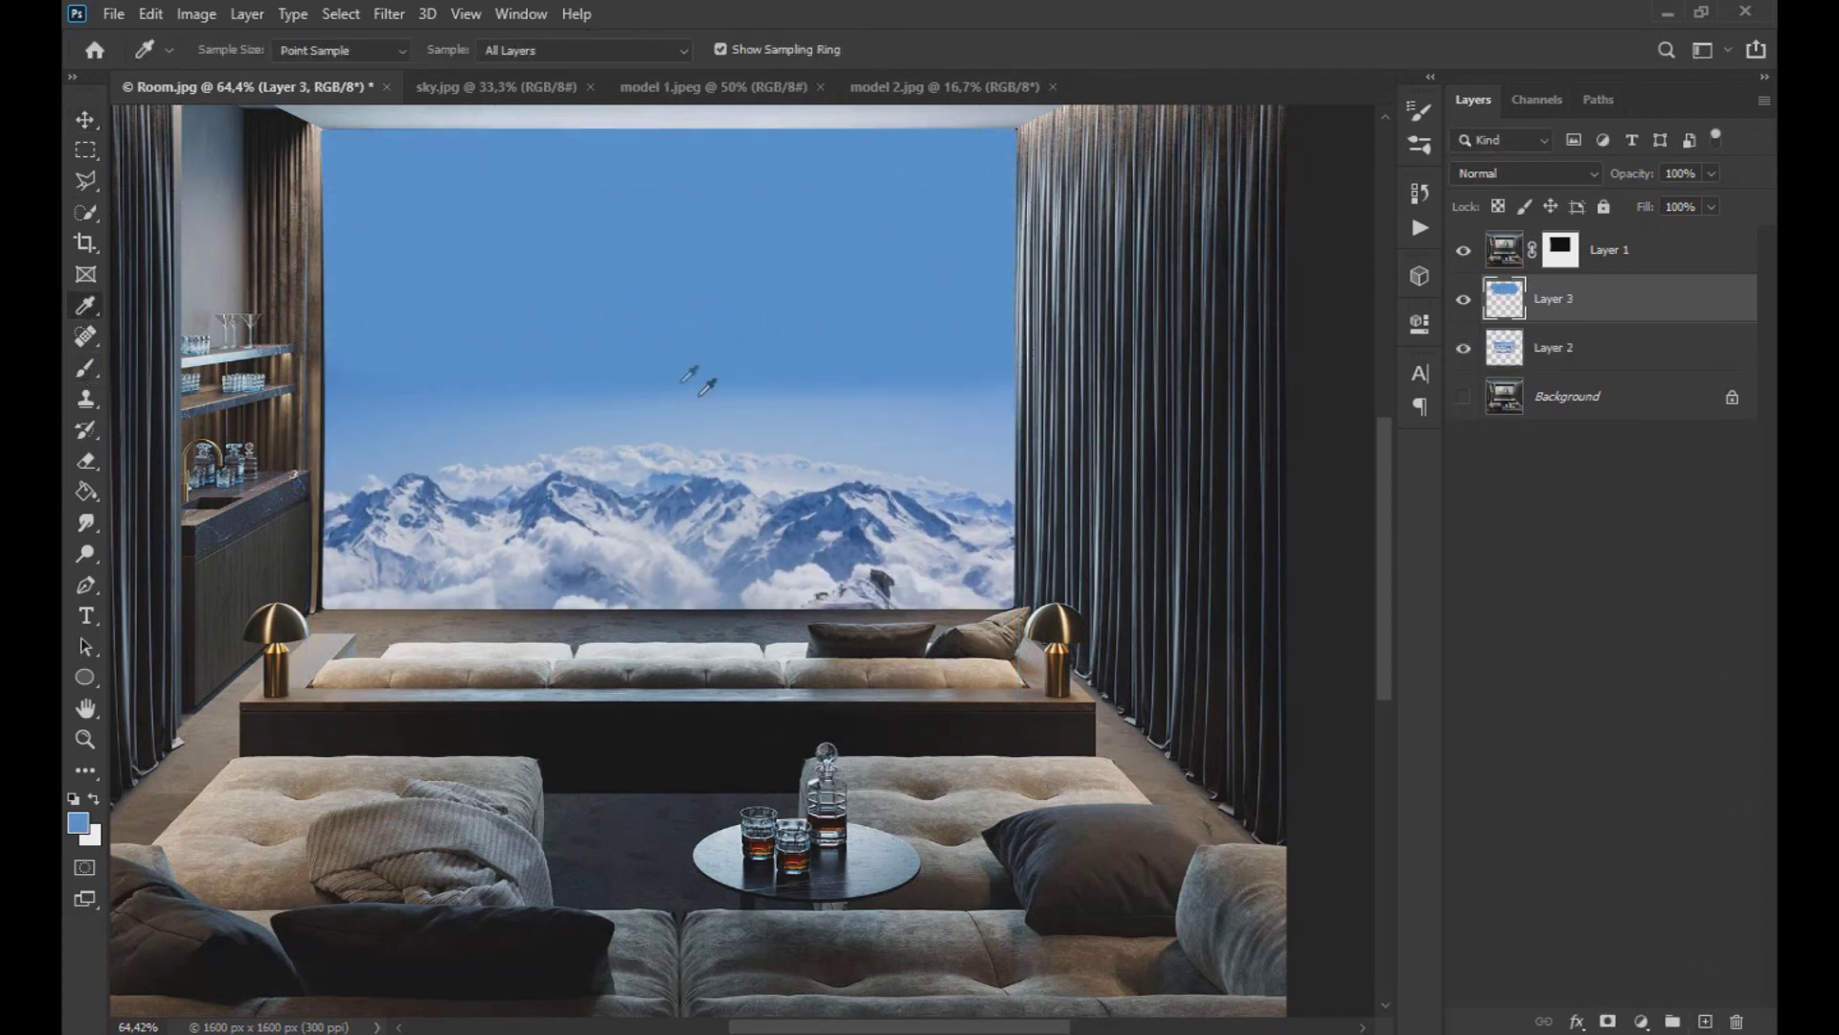
pyautogui.keyDown('alt'); pyautogui.click(706, 388); pyautogui.keyUp('alt')
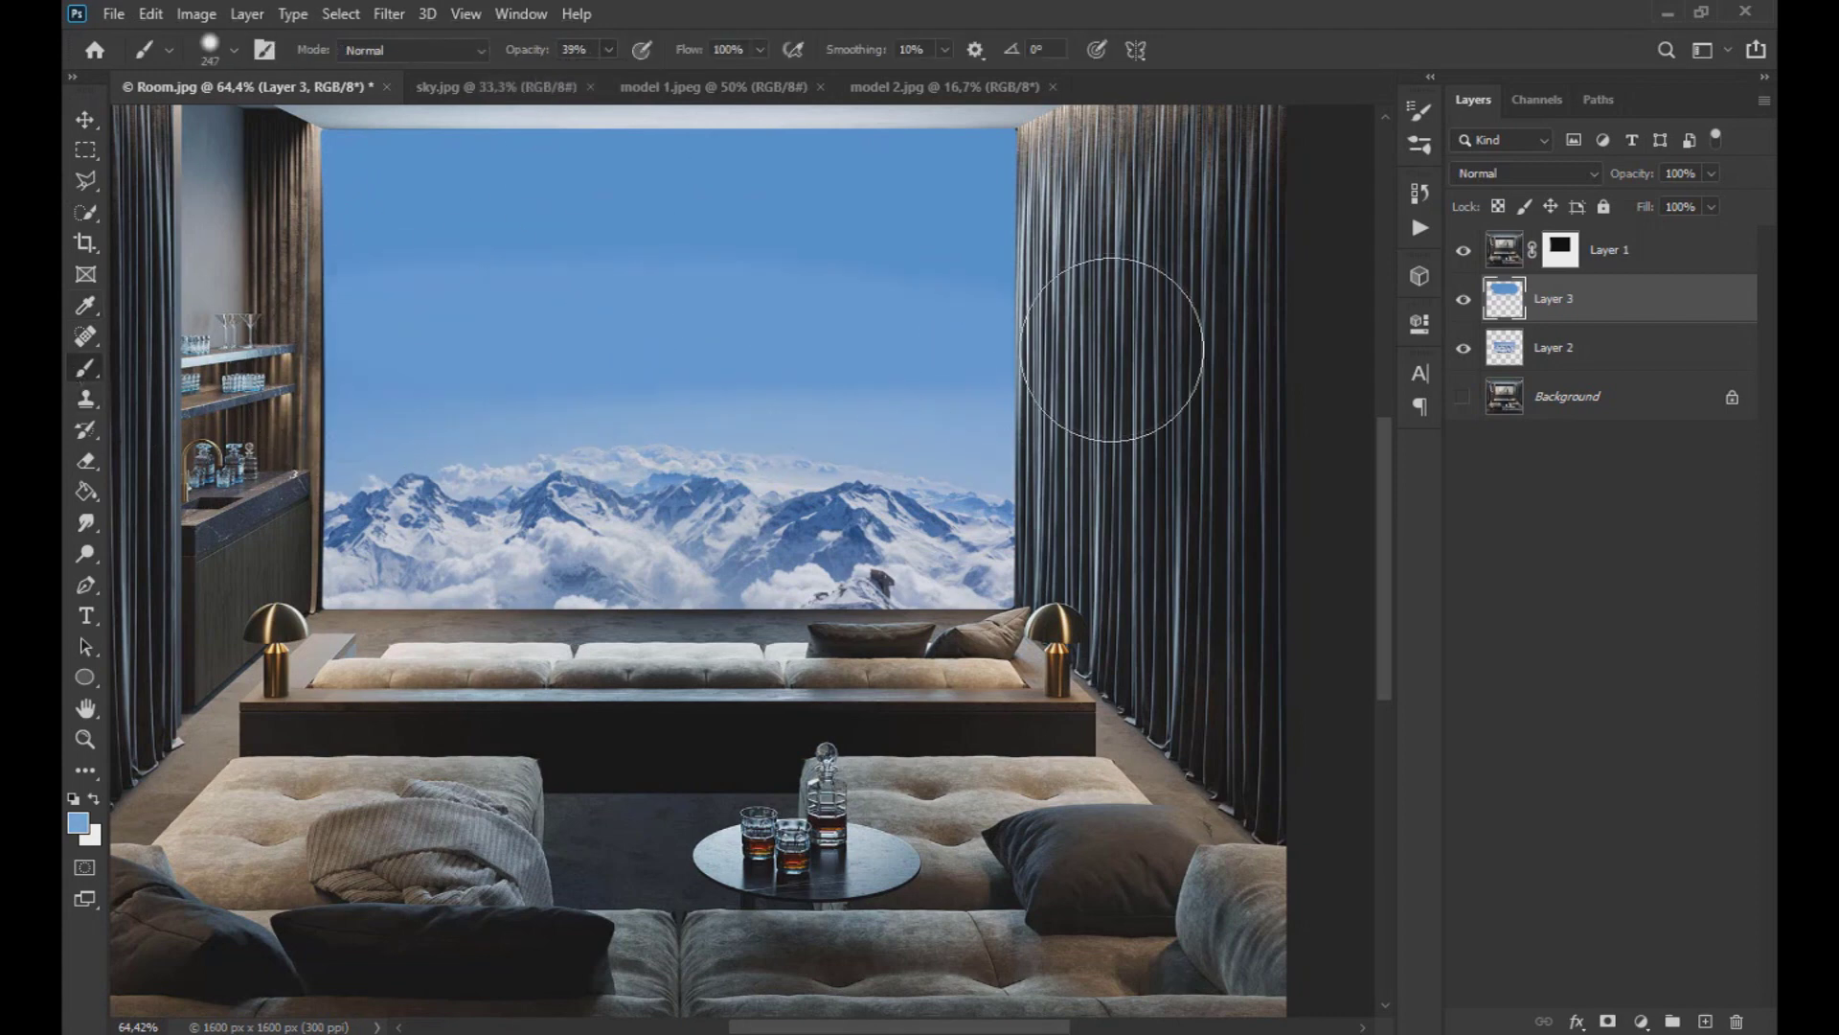
# - Apply a Gaussian Blur with a 47-pixel radius to the painted sky layer
pyautogui.press('v')
pyautogui.click(389, 13)
pyautogui.moveTo(412, 292)
pyautogui.click(728, 372)
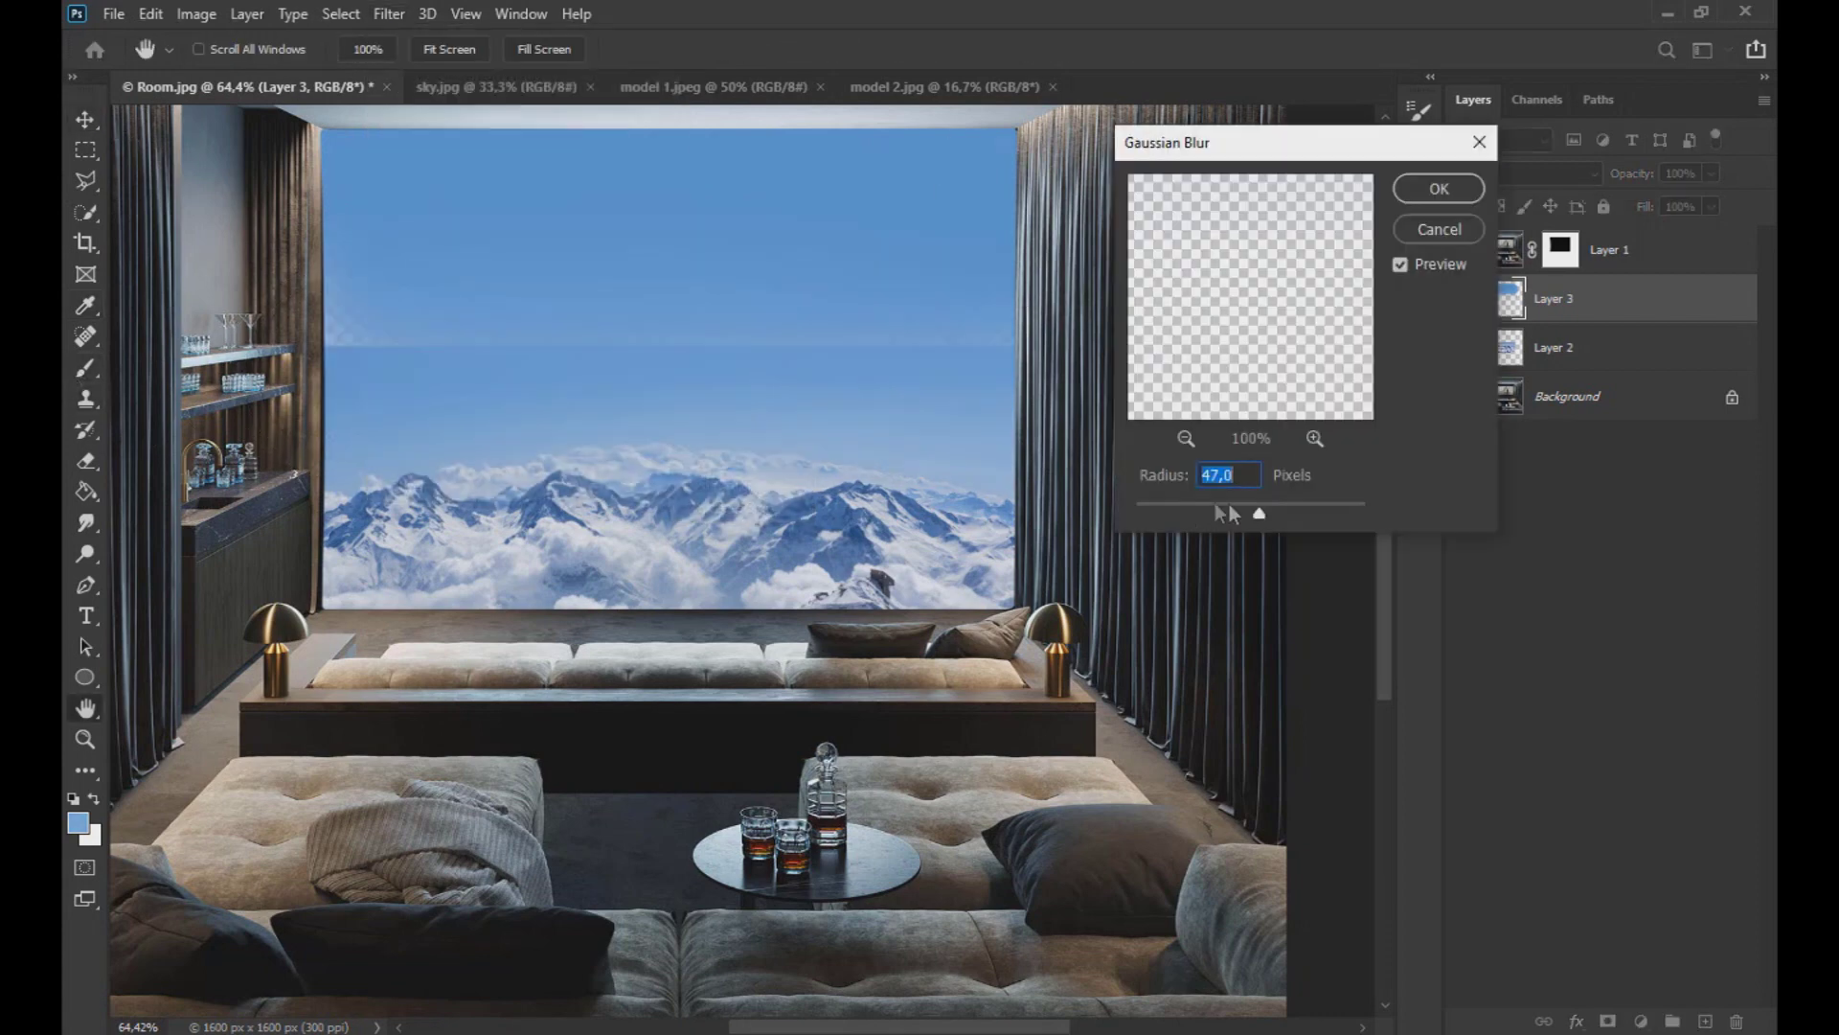
pyautogui.click(1427, 197)
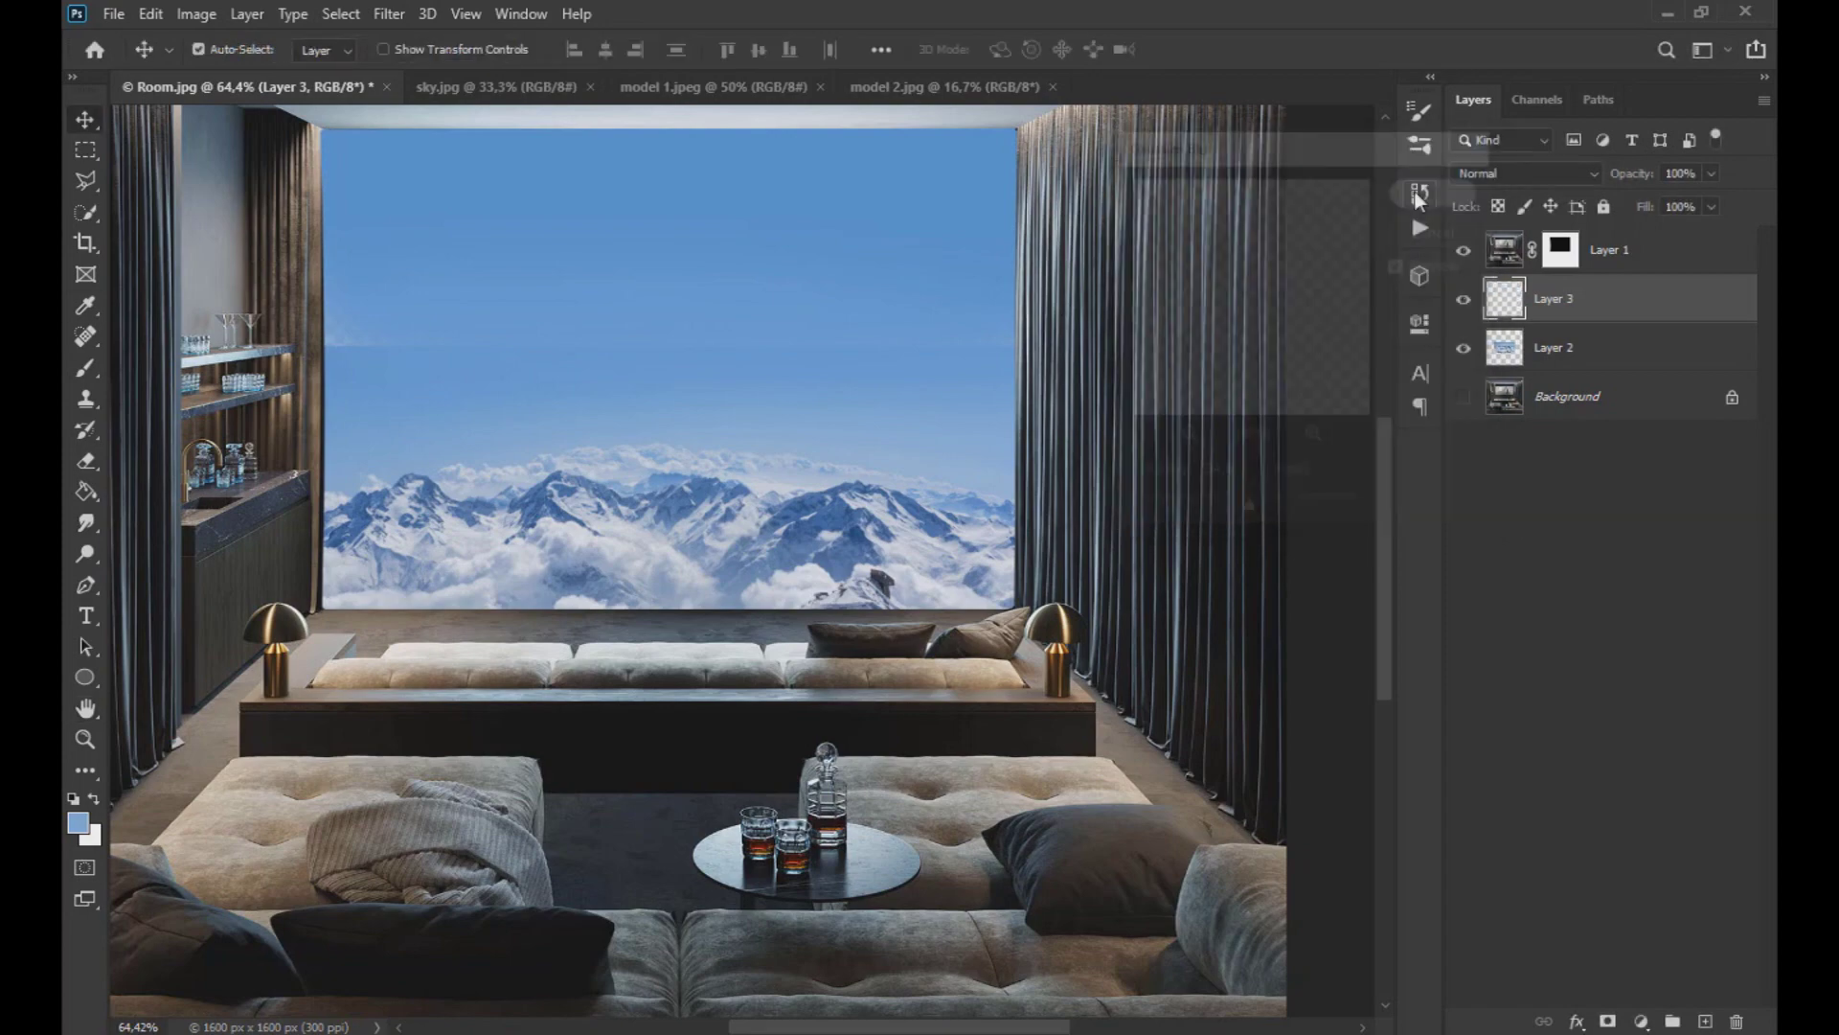
# - Scale the painted sky layer to about 128.5% and shift it slightly so it blends down into the mountains
pyautogui.hotkey('ctrl', 't')
pyautogui.hotkey('ctrl', '0')
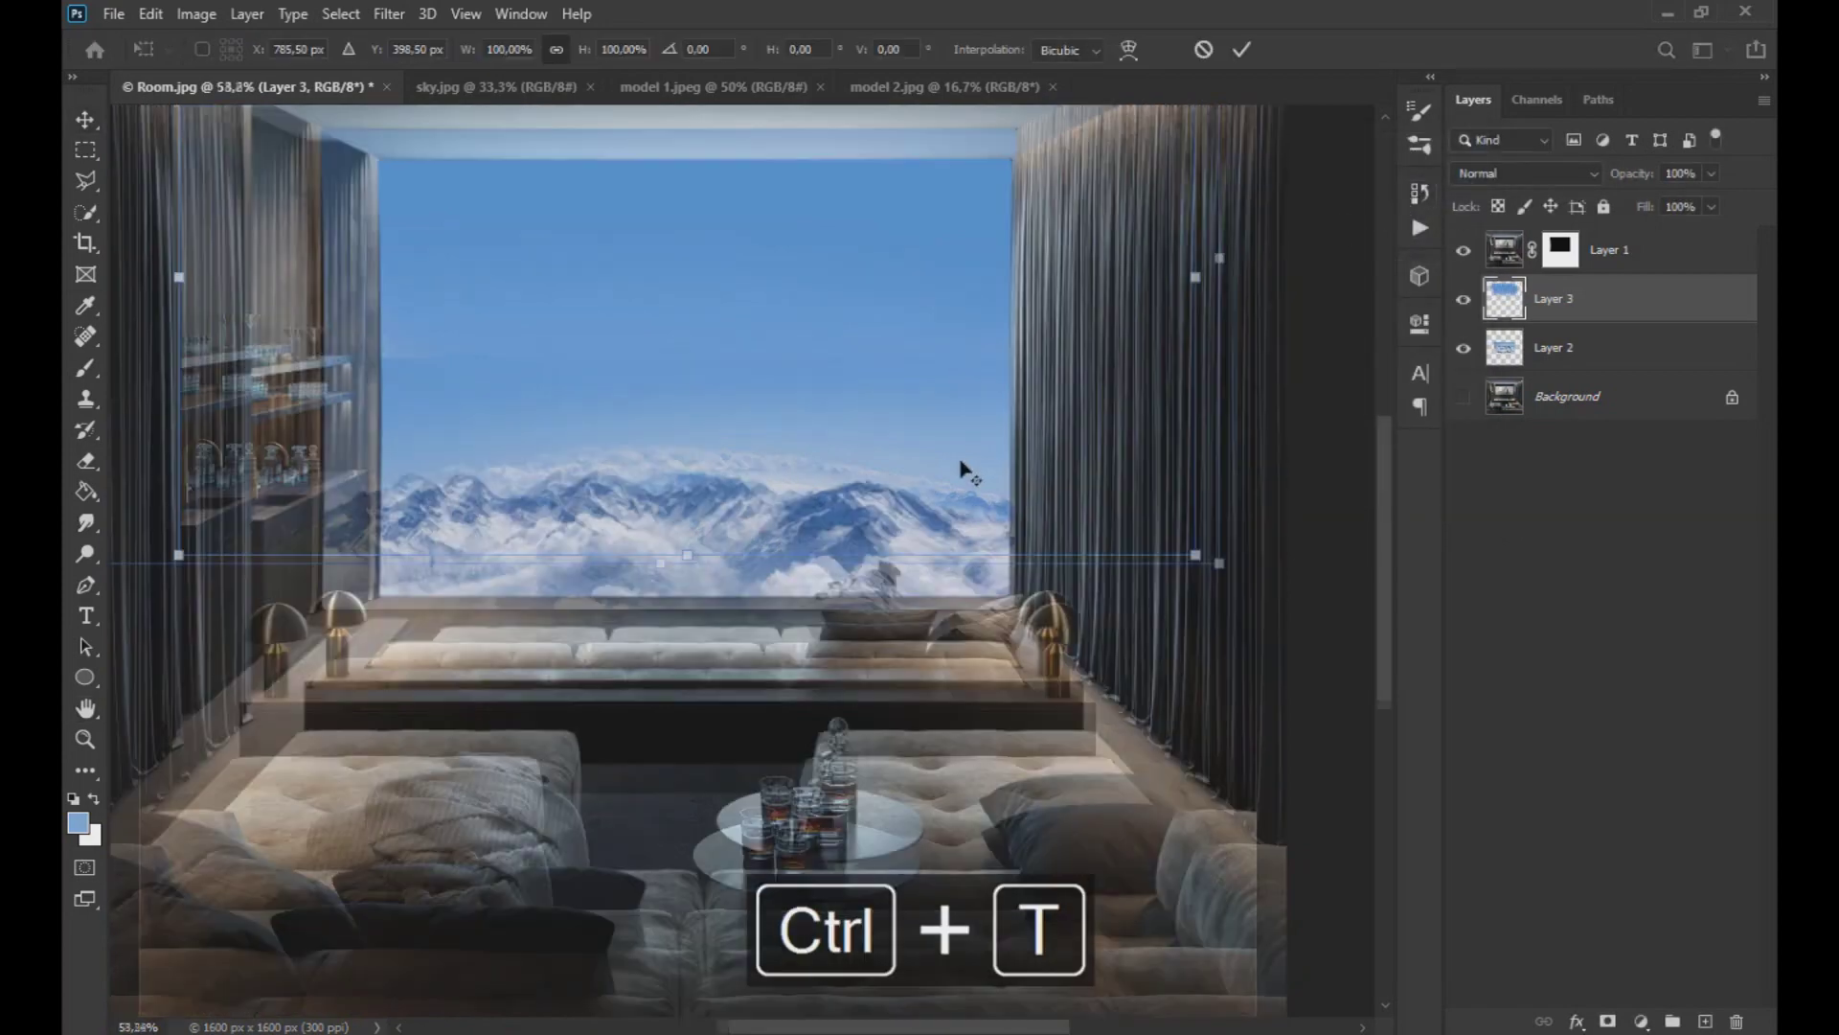
pyautogui.moveTo(1119, 565); pyautogui.dragTo(1211, 663)
pyautogui.moveTo(1067, 519); pyautogui.dragTo(1063, 512)
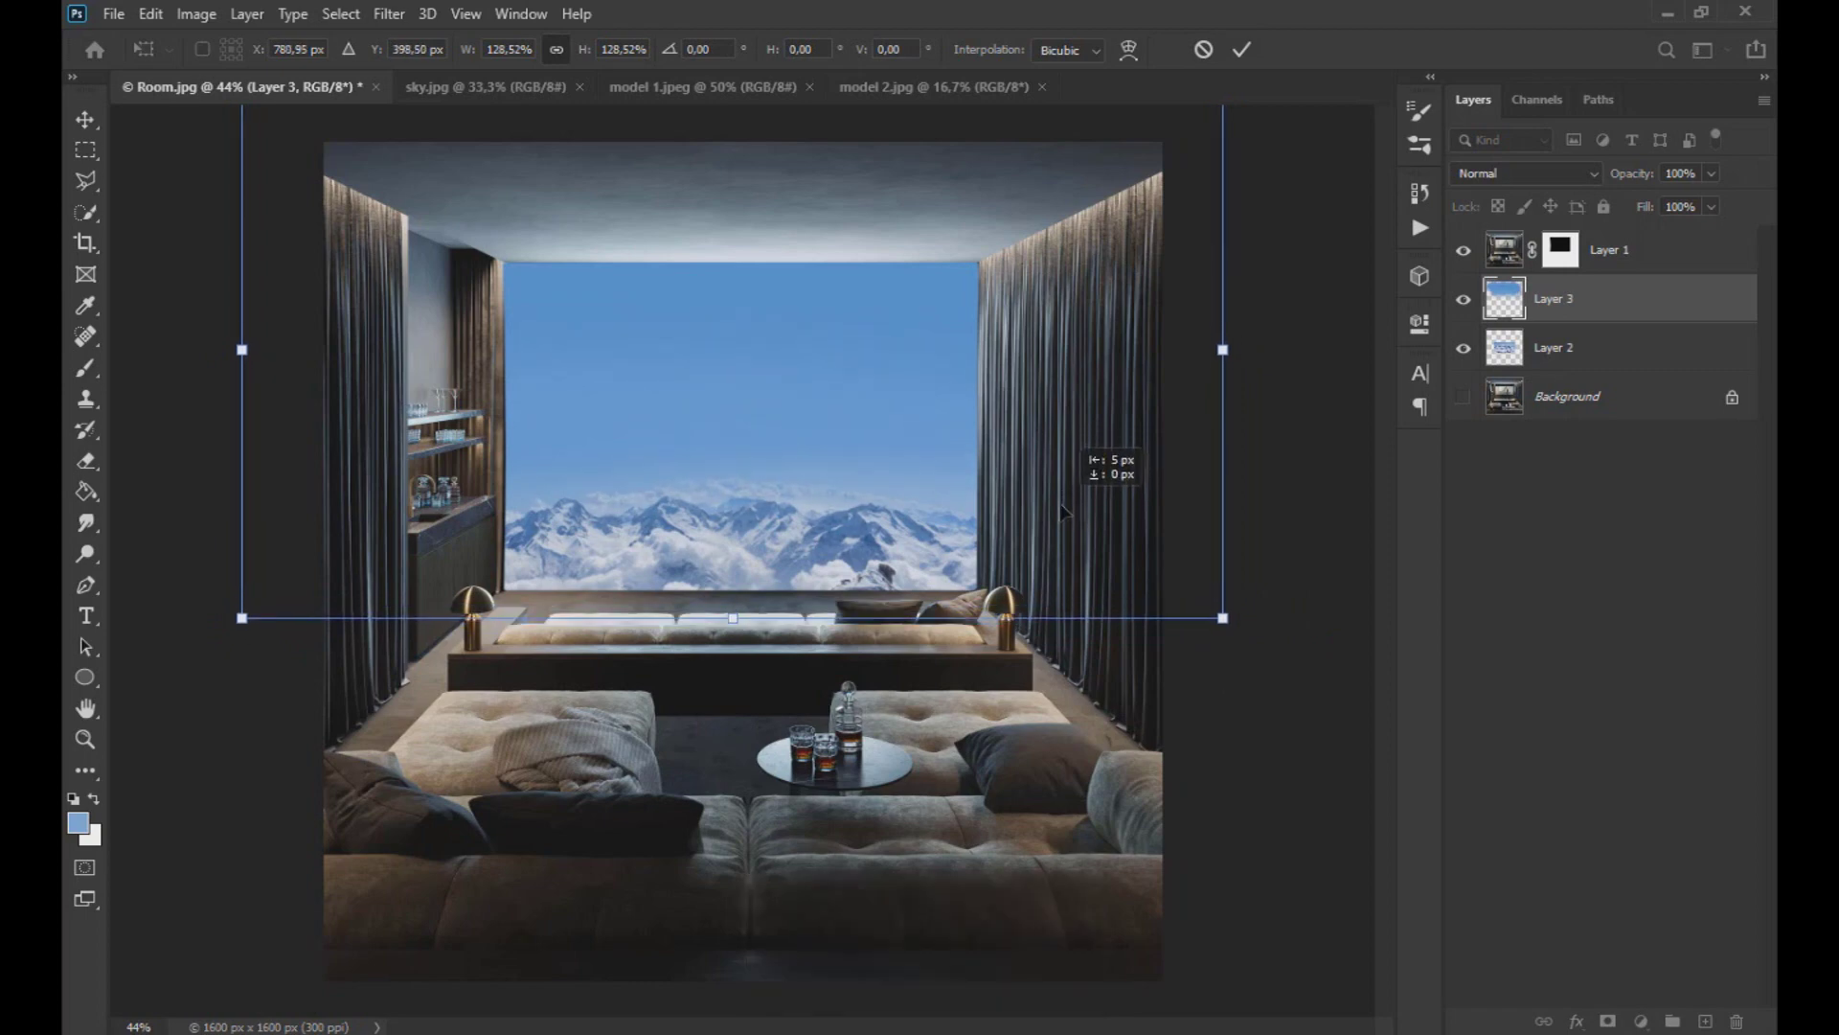
pyautogui.click(88, 119)
# - Merge the painted sky layer with the mountain layer
pyautogui.scroll(-1, 865, 500)
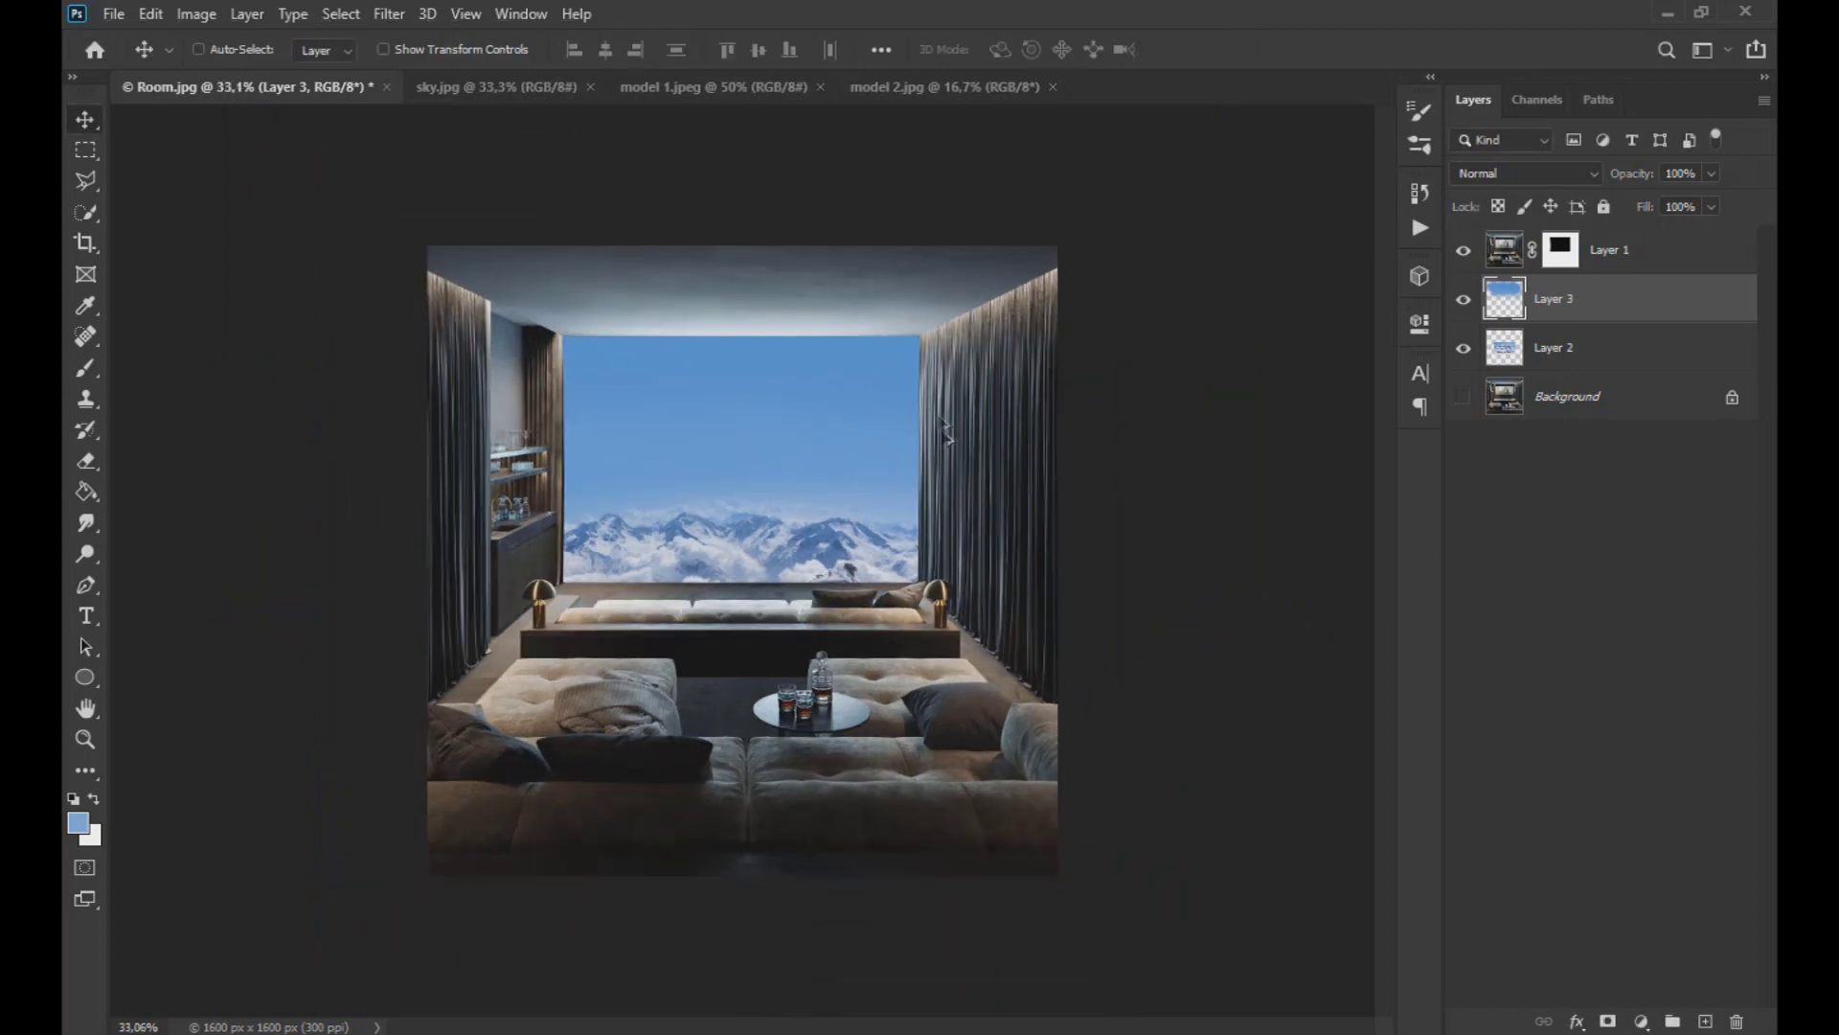
pyautogui.scroll(3, 872, 514)
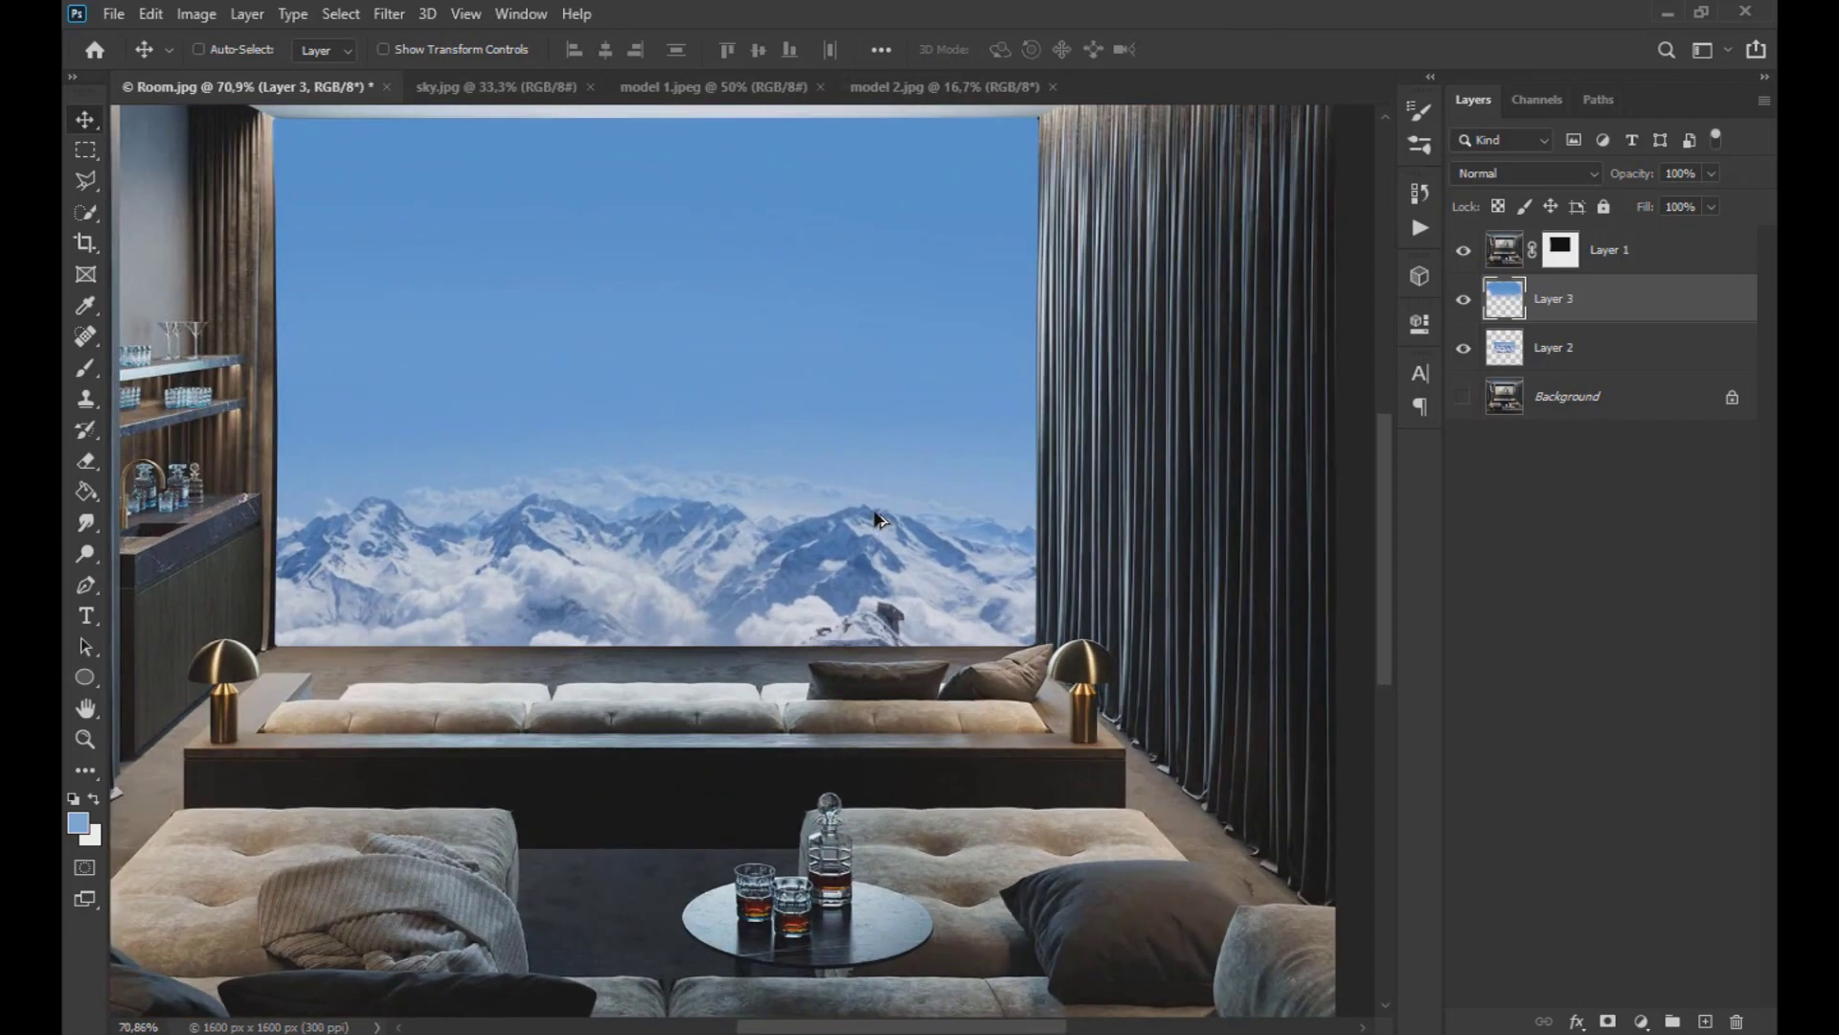
pyautogui.keyDown('ctrl'); pyautogui.click(1575, 350); pyautogui.keyUp('ctrl')
pyautogui.hotkey('ctrl', 'e')
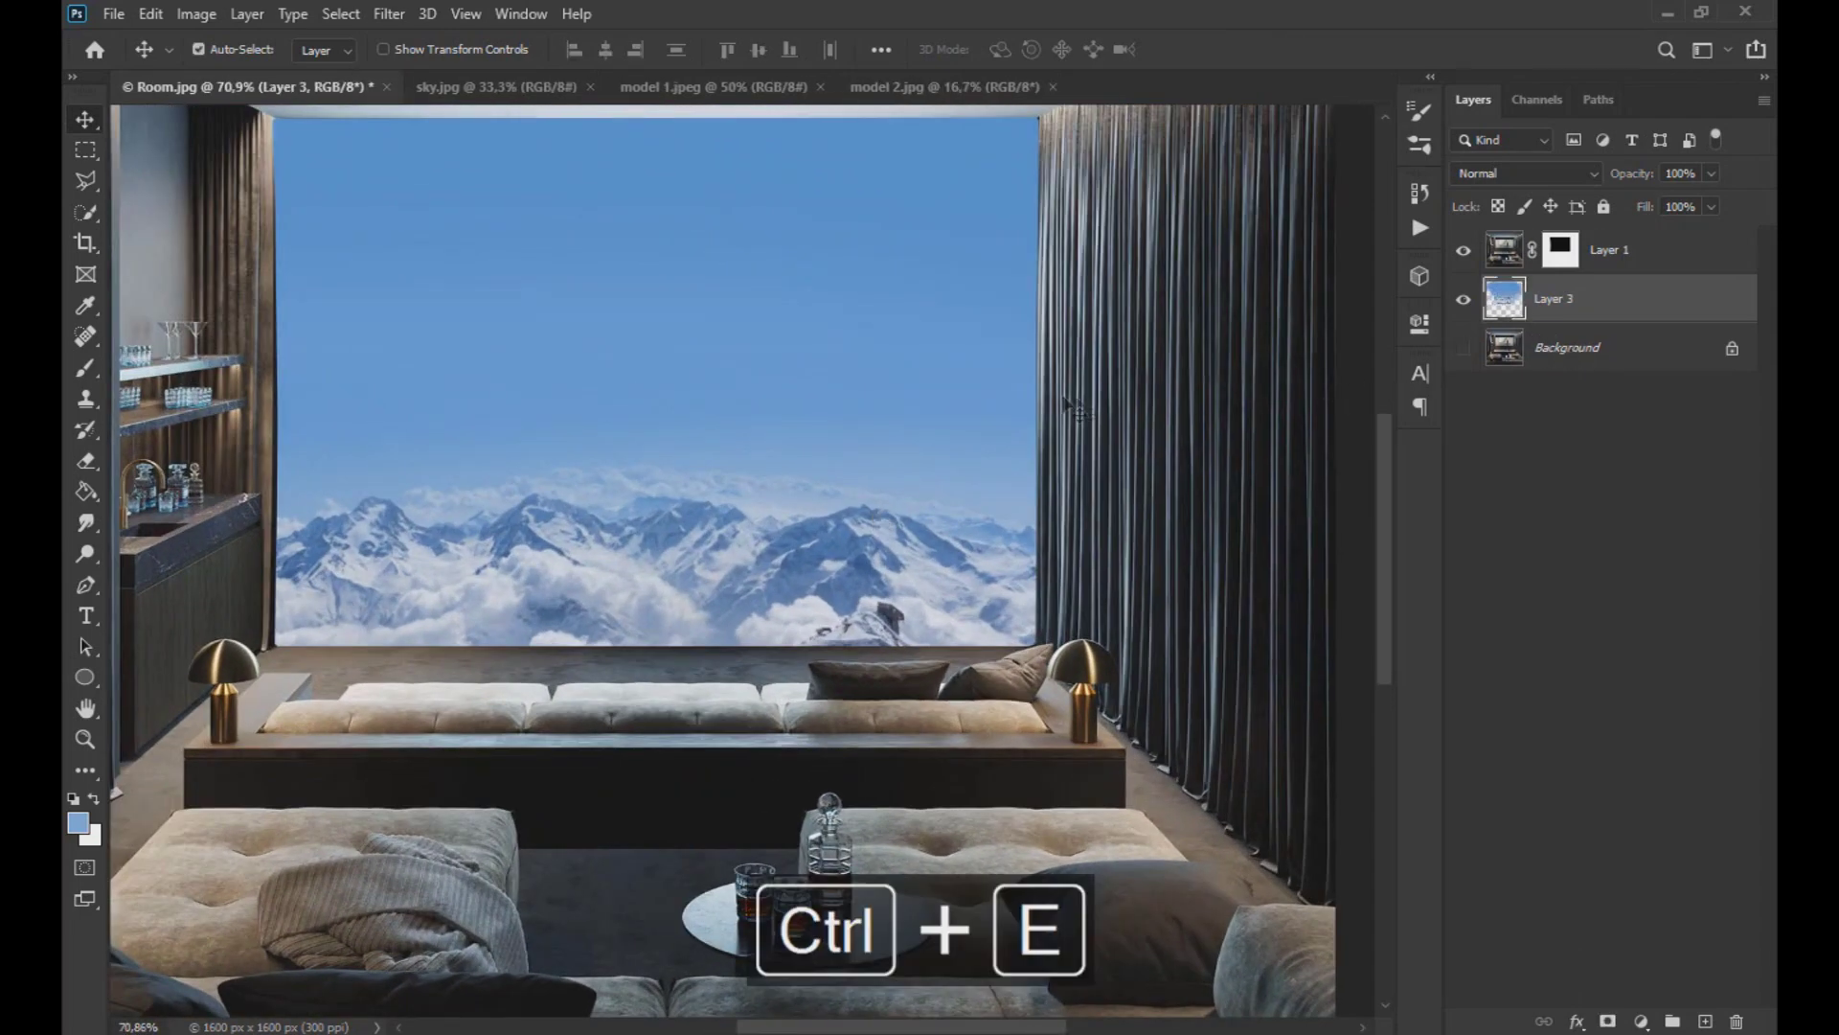
# - Enlarge the merged sky and mountain layer slightly and reposition it inside the wall opening
pyautogui.hotkey('ctrl', 't')
pyautogui.moveTo(935, 496)
pyautogui.mouseDown()
pyautogui.moveTo(933, 467)
pyautogui.moveTo(944, 491)
pyautogui.mouseUp()
pyautogui.scroll(-5, 946, 491)
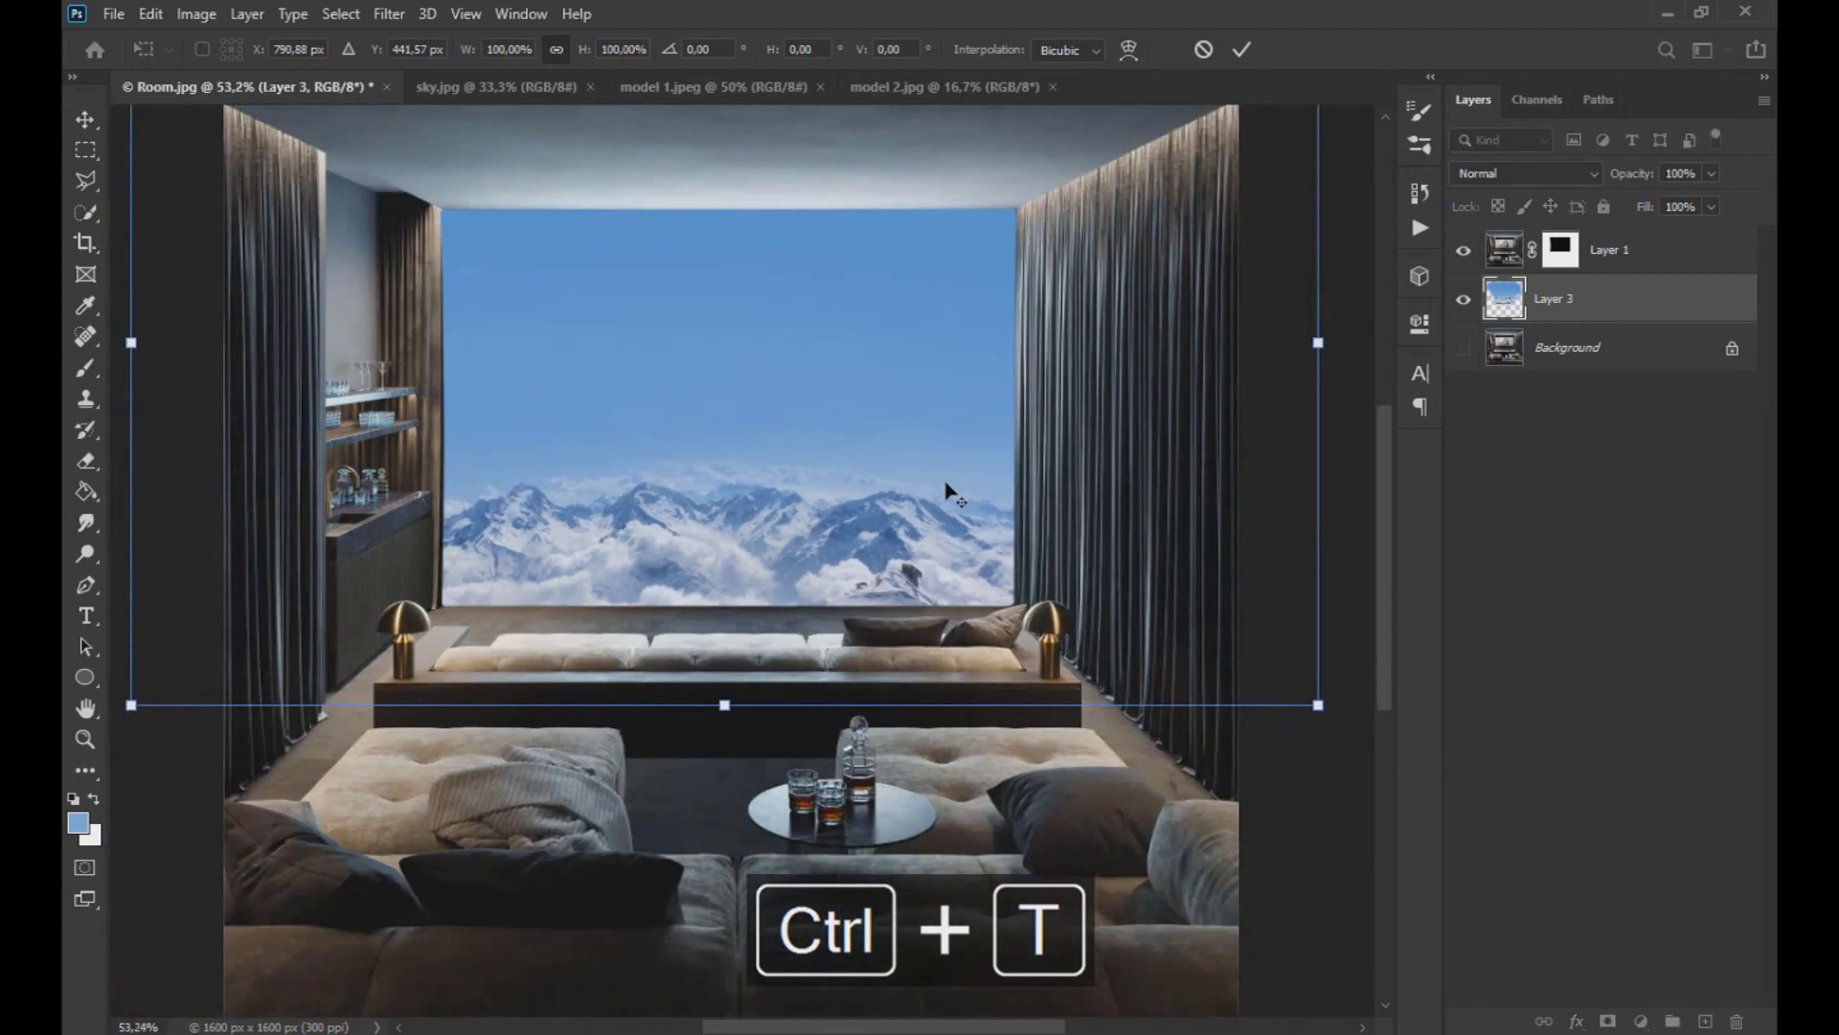
pyautogui.moveTo(1228, 670)
pyautogui.mouseDown()
pyautogui.moveTo(1194, 624)
pyautogui.moveTo(1251, 653)
pyautogui.mouseUp()
pyautogui.moveTo(1241, 373); pyautogui.dragTo(1269, 378)
pyautogui.press('Return')
# - Start a Match Color adjustment on the sky and mountain layer, using Room.jpg as the source and its Background layer
pyautogui.scroll(4, 738, 473)
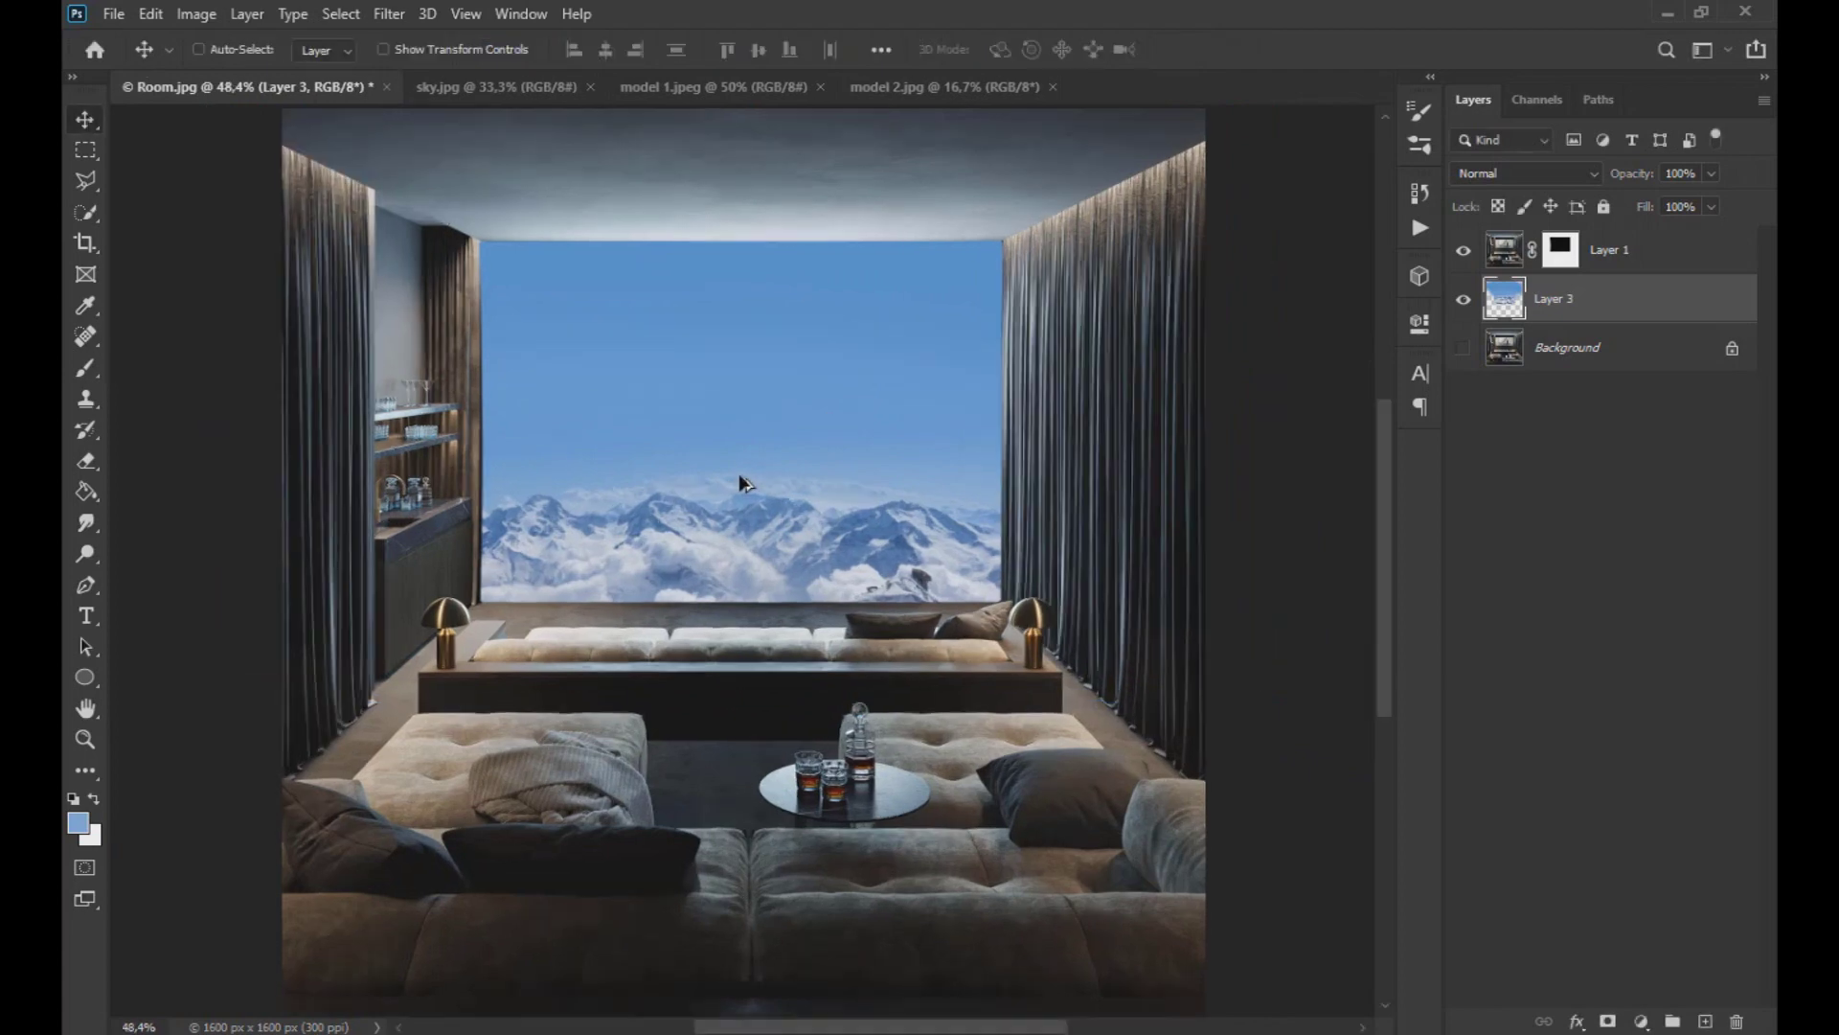
pyautogui.click(196, 14)
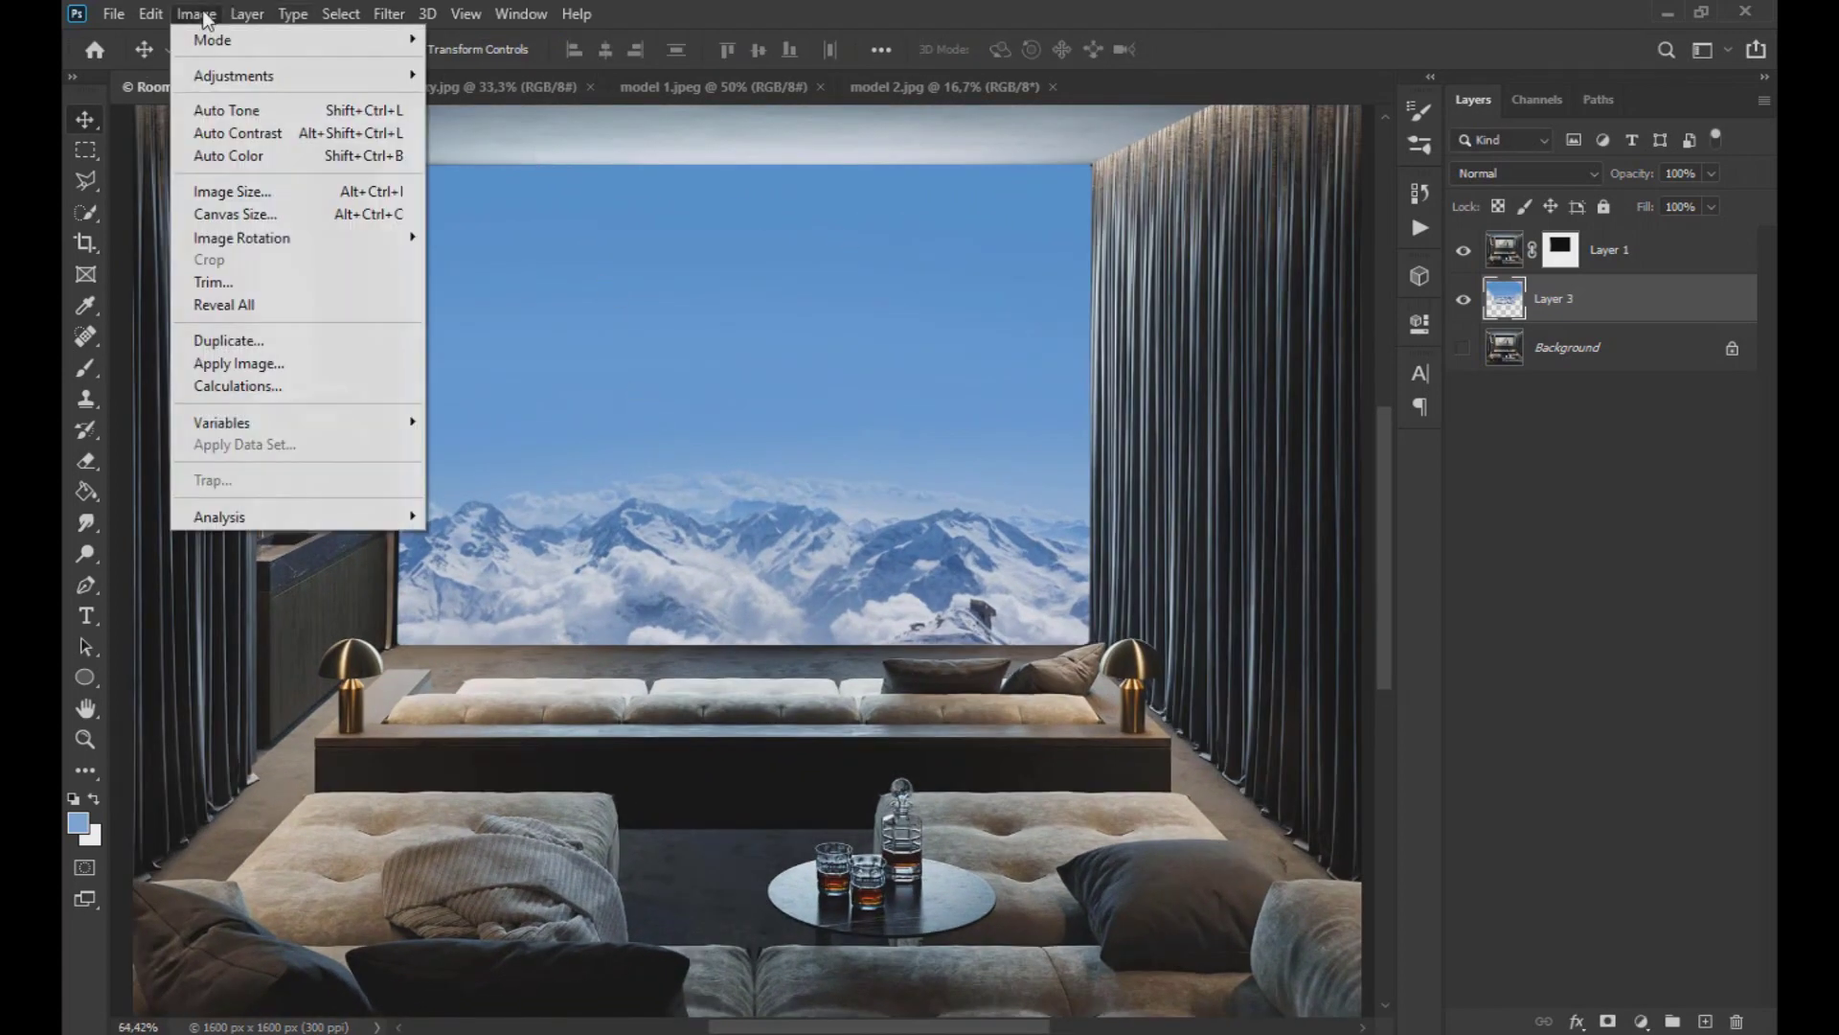
pyautogui.moveTo(240, 76)
pyautogui.click(536, 562)
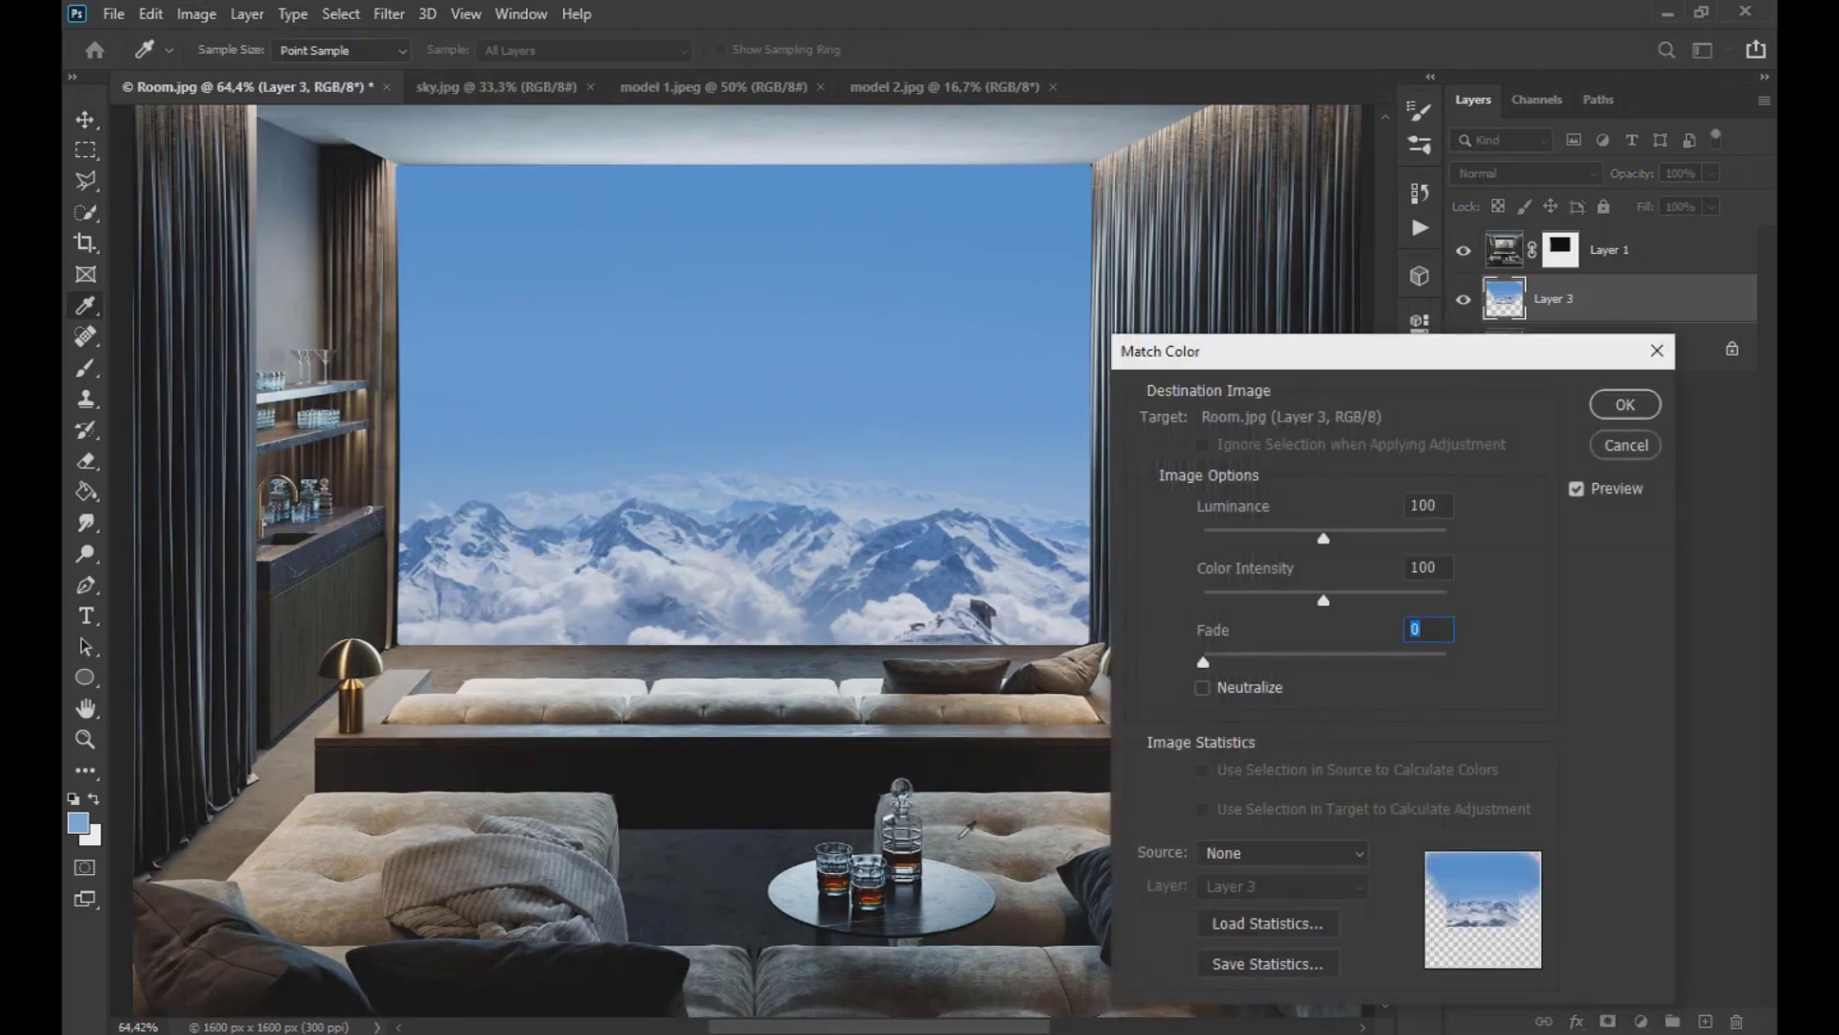
pyautogui.click(1282, 852)
pyautogui.click(1245, 941)
pyautogui.click(1287, 888)
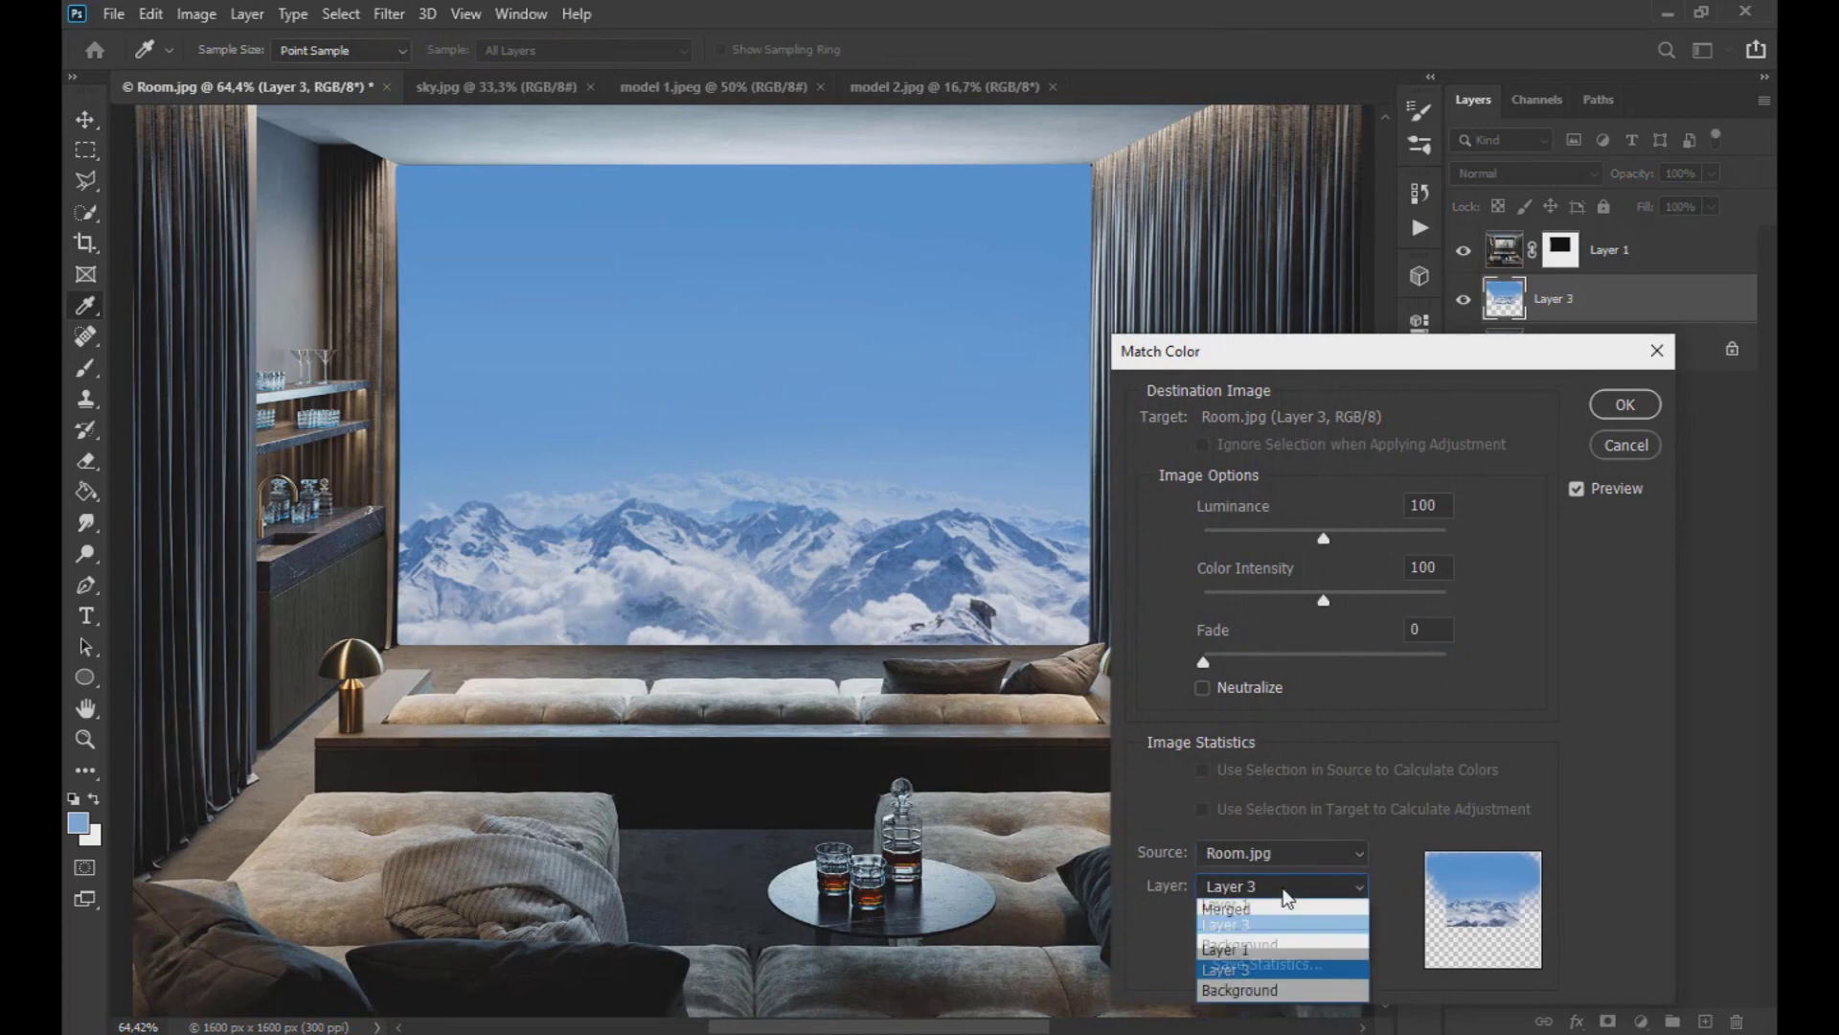
pyautogui.click(1250, 990)
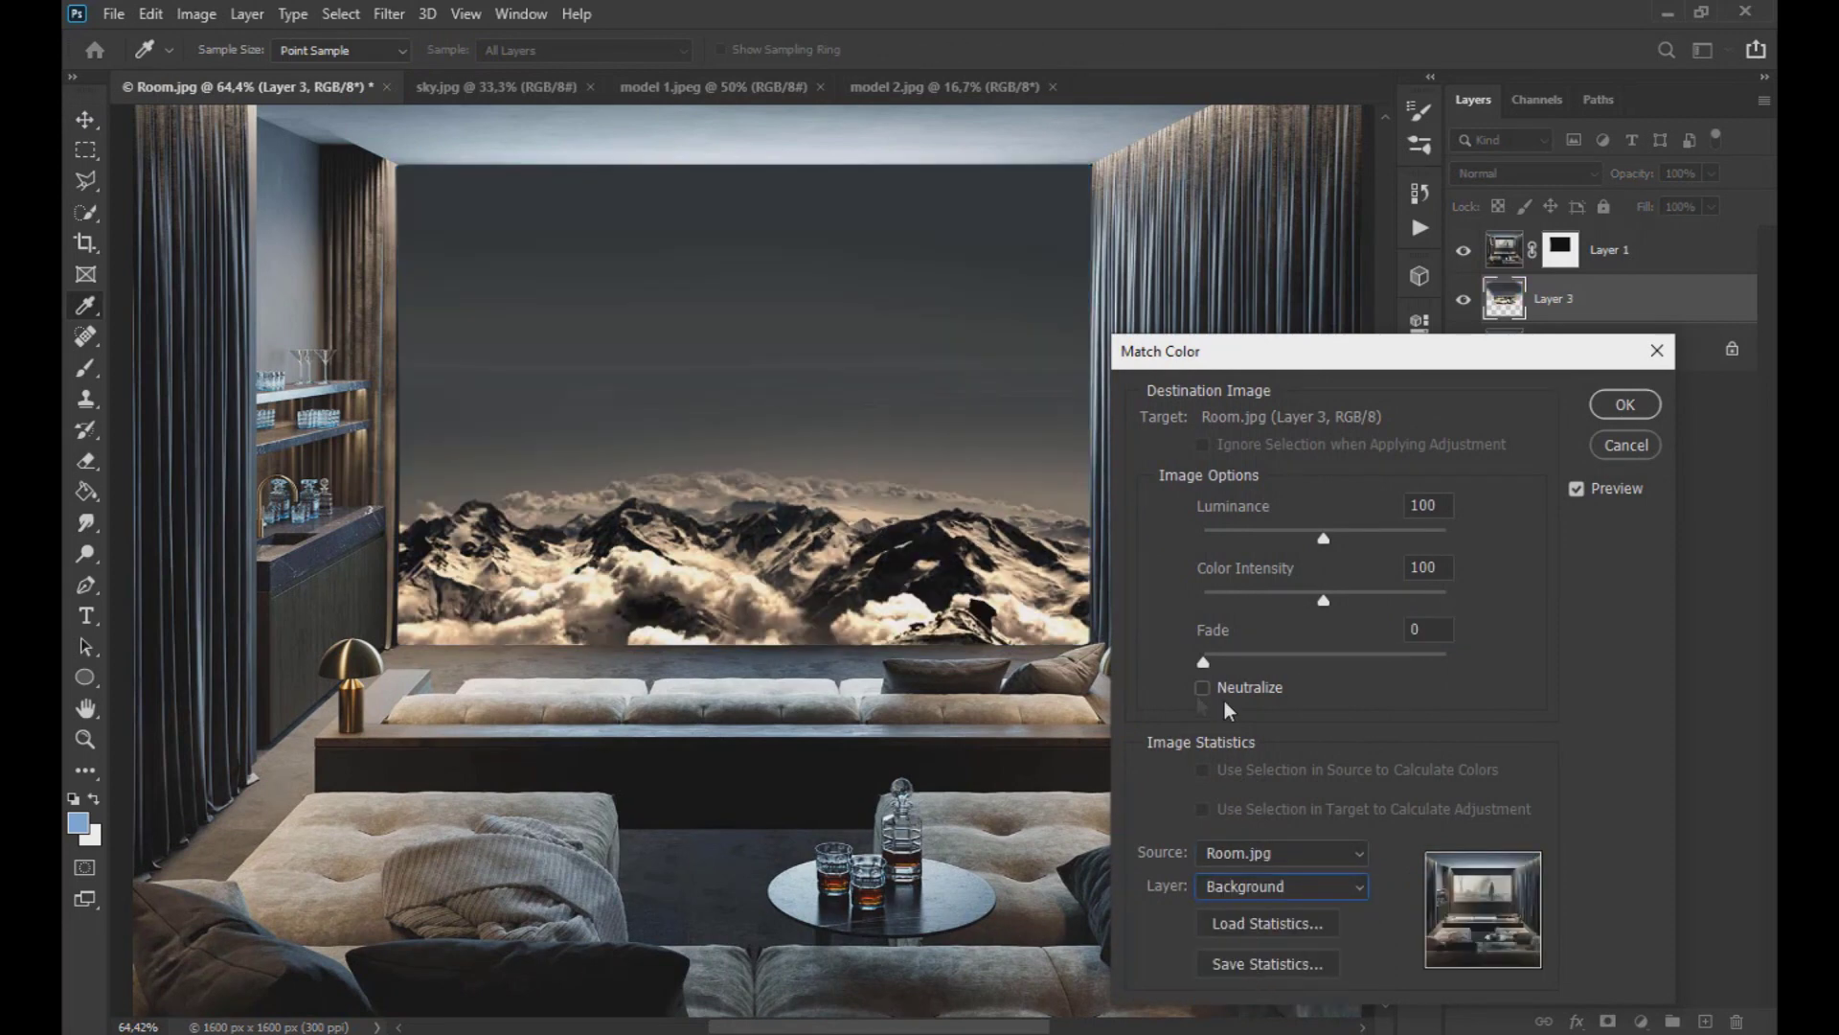
# - Set the color match to Luminance 195, Color Intensity 108 and Fade 67, and apply it to the sky layer
pyautogui.moveTo(1275, 674); pyautogui.dragTo(1327, 663)
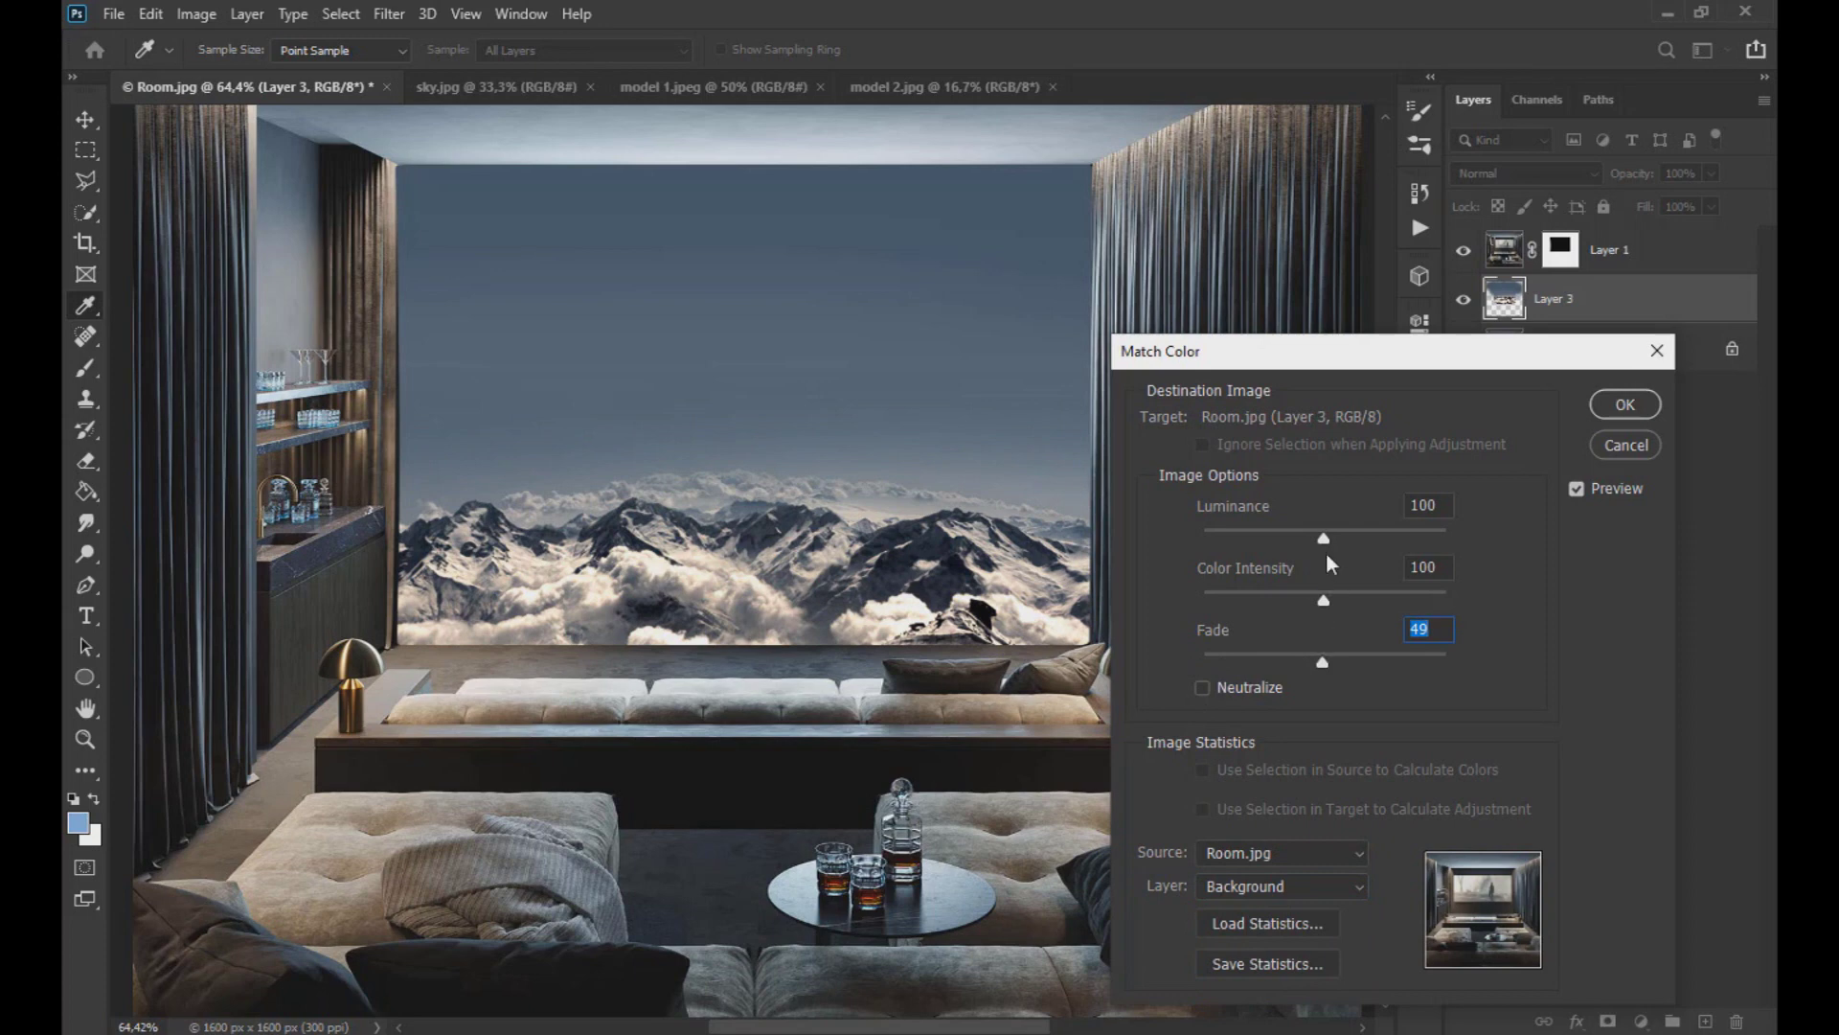
pyautogui.moveTo(1325, 538); pyautogui.dragTo(1401, 547)
pyautogui.moveTo(1367, 671); pyautogui.dragTo(1369, 669)
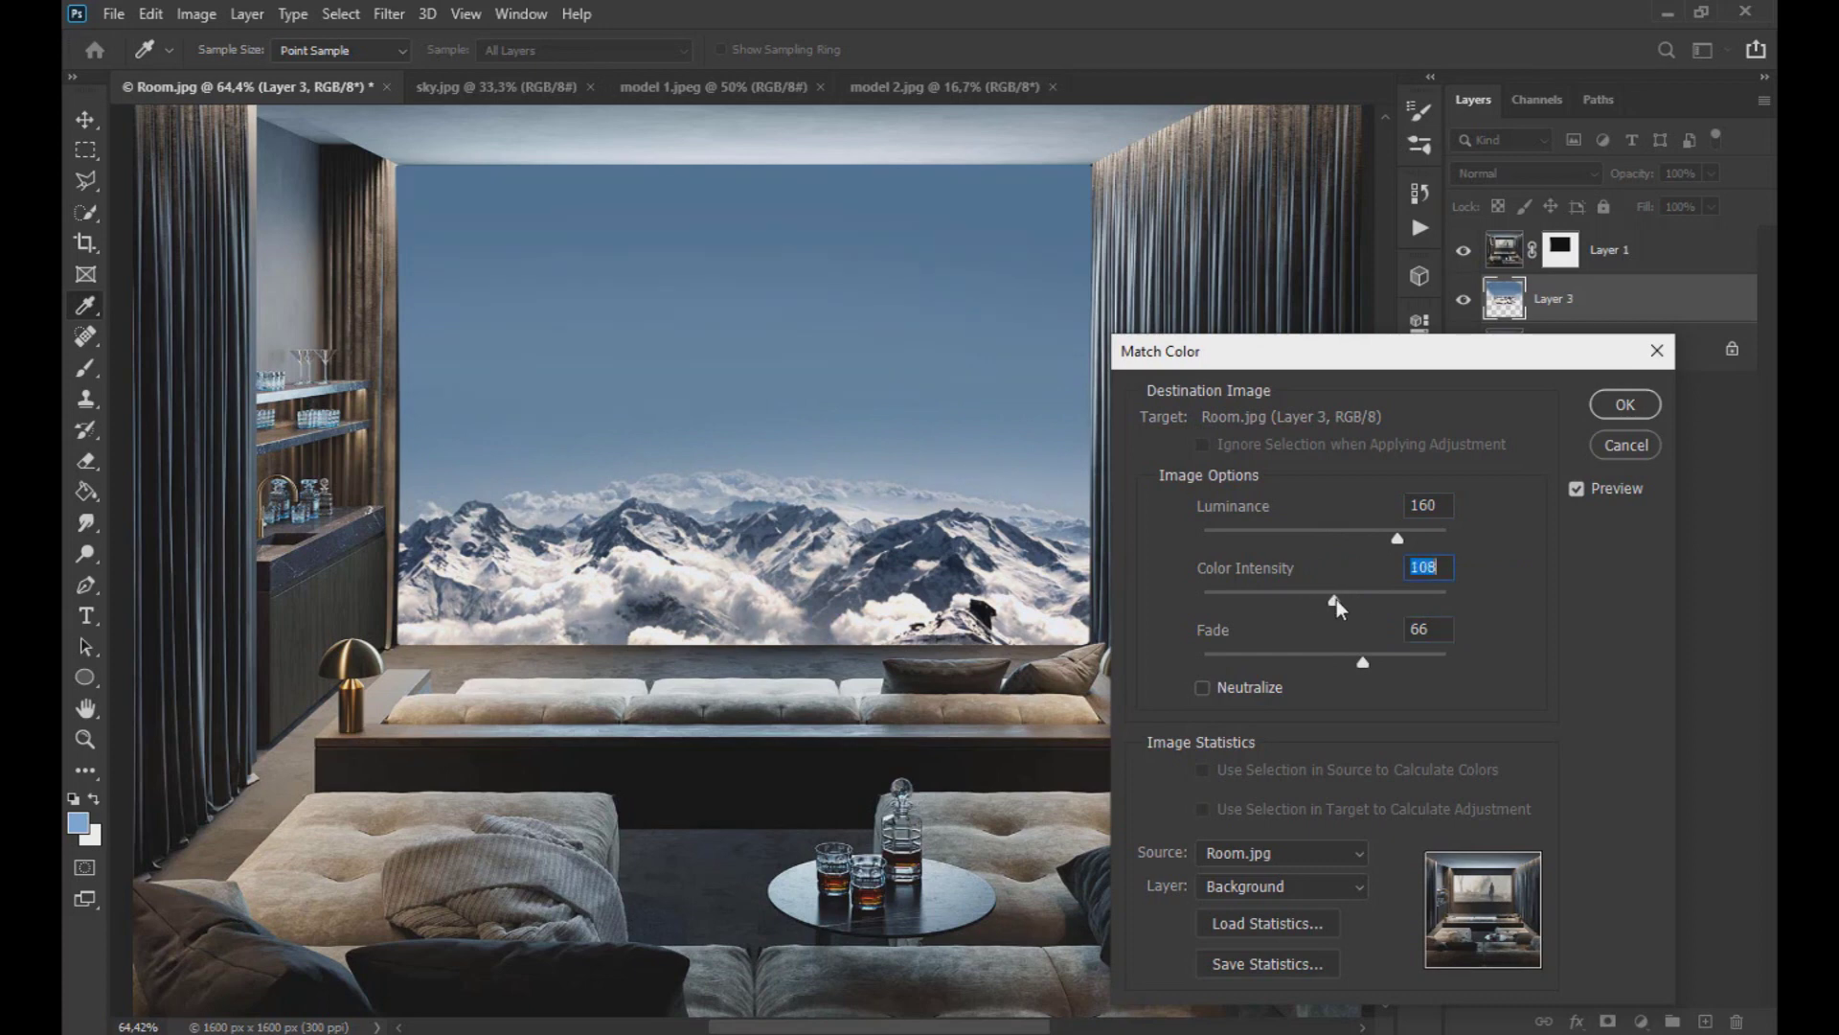
pyautogui.moveTo(1338, 661); pyautogui.dragTo(1340, 657)
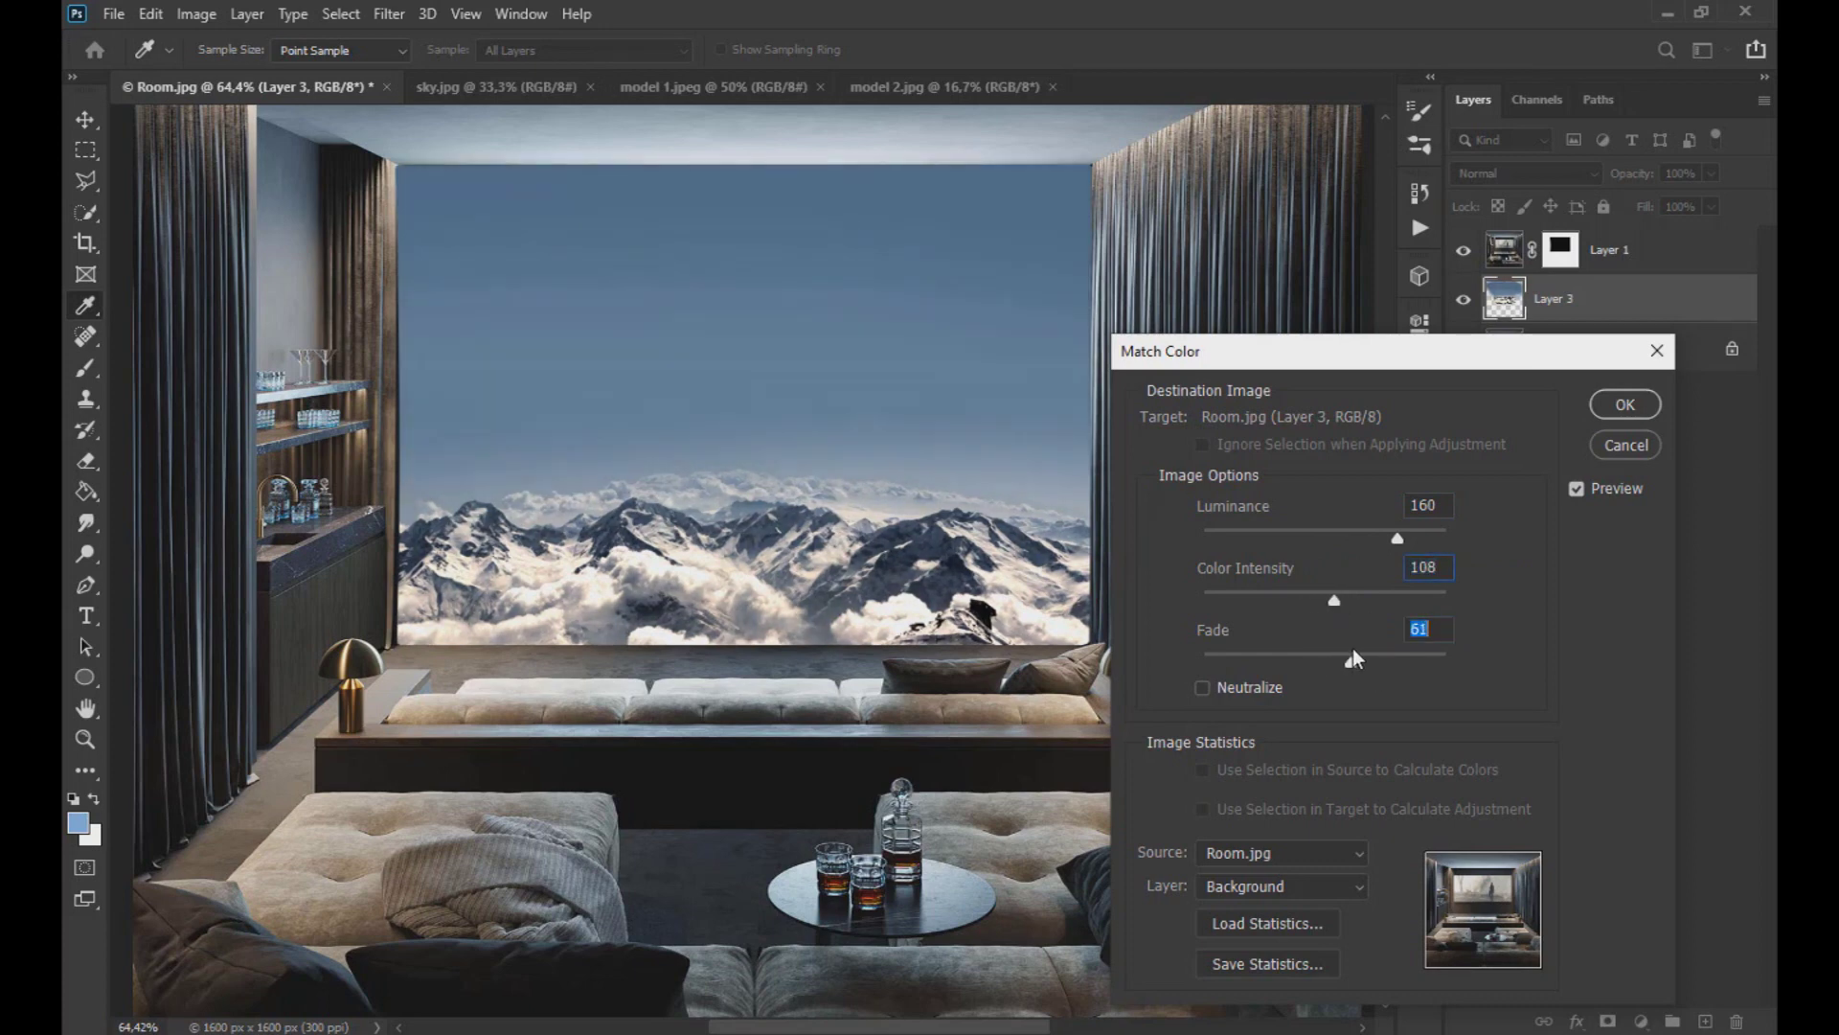
pyautogui.moveTo(1366, 668); pyautogui.dragTo(1377, 659)
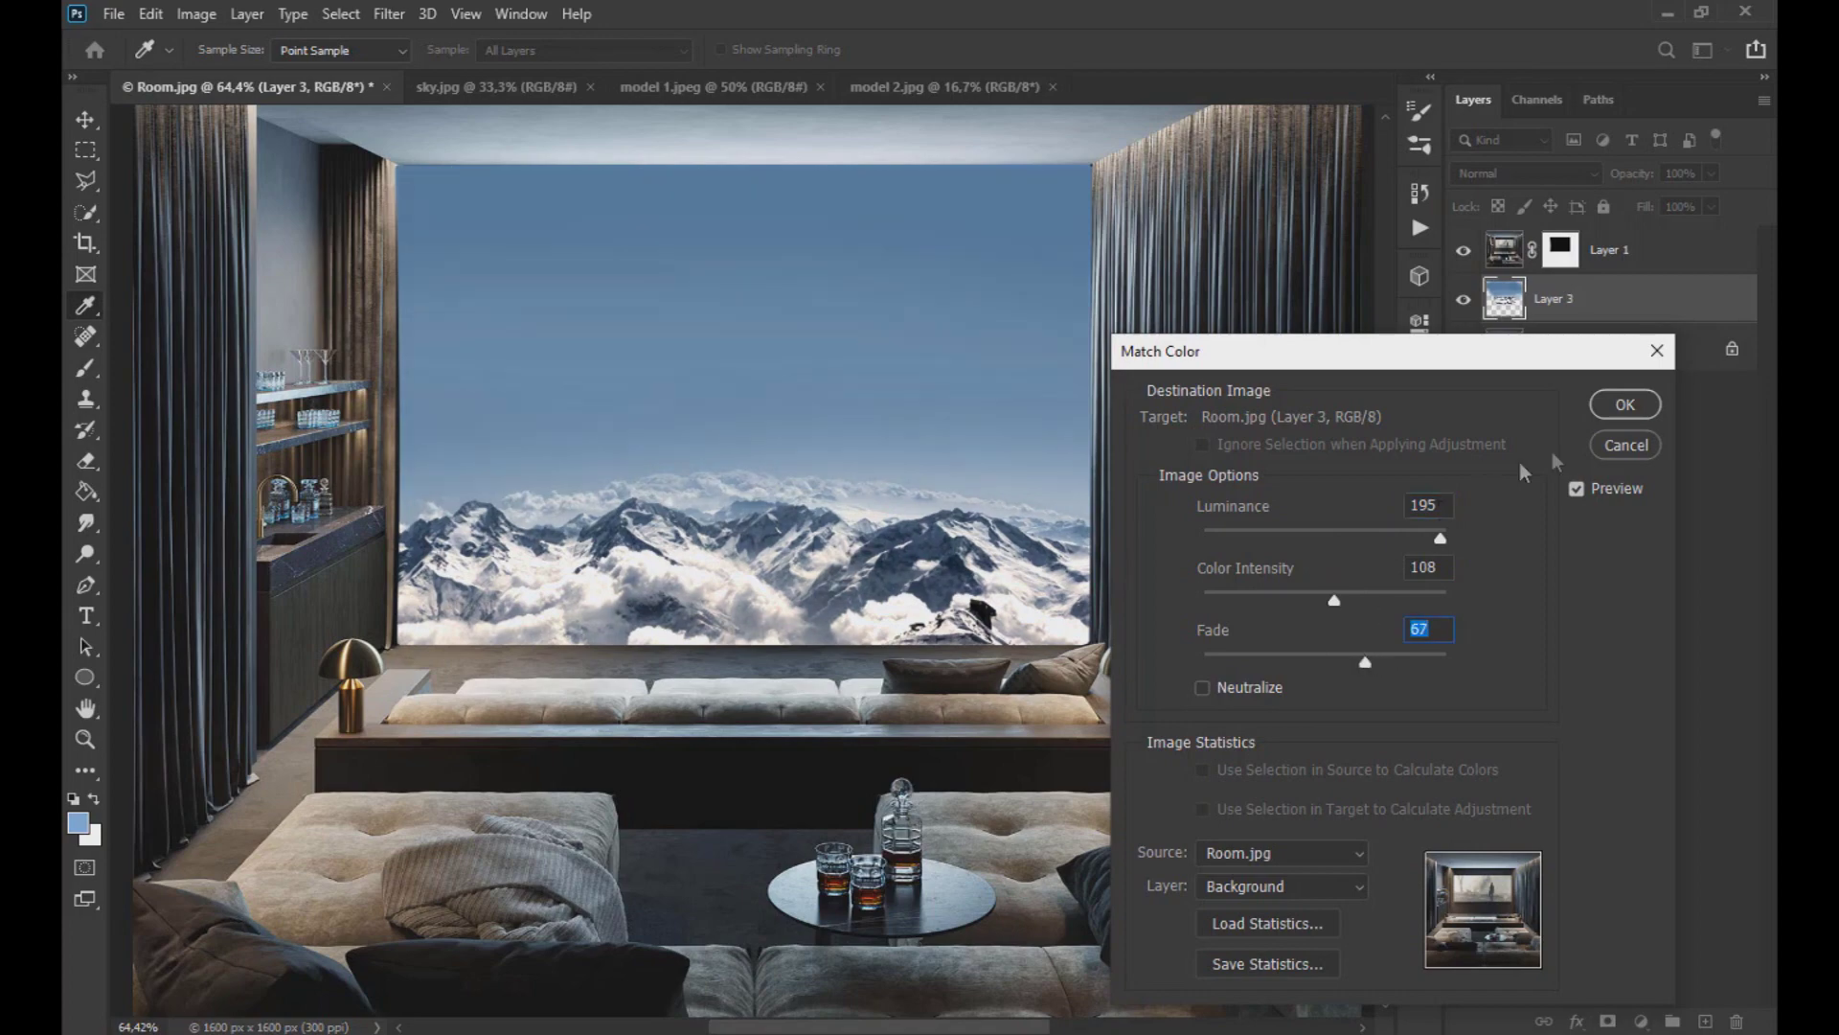
pyautogui.click(1626, 404)
pyautogui.press('v')
pyautogui.scroll(-2, 1052, 617)
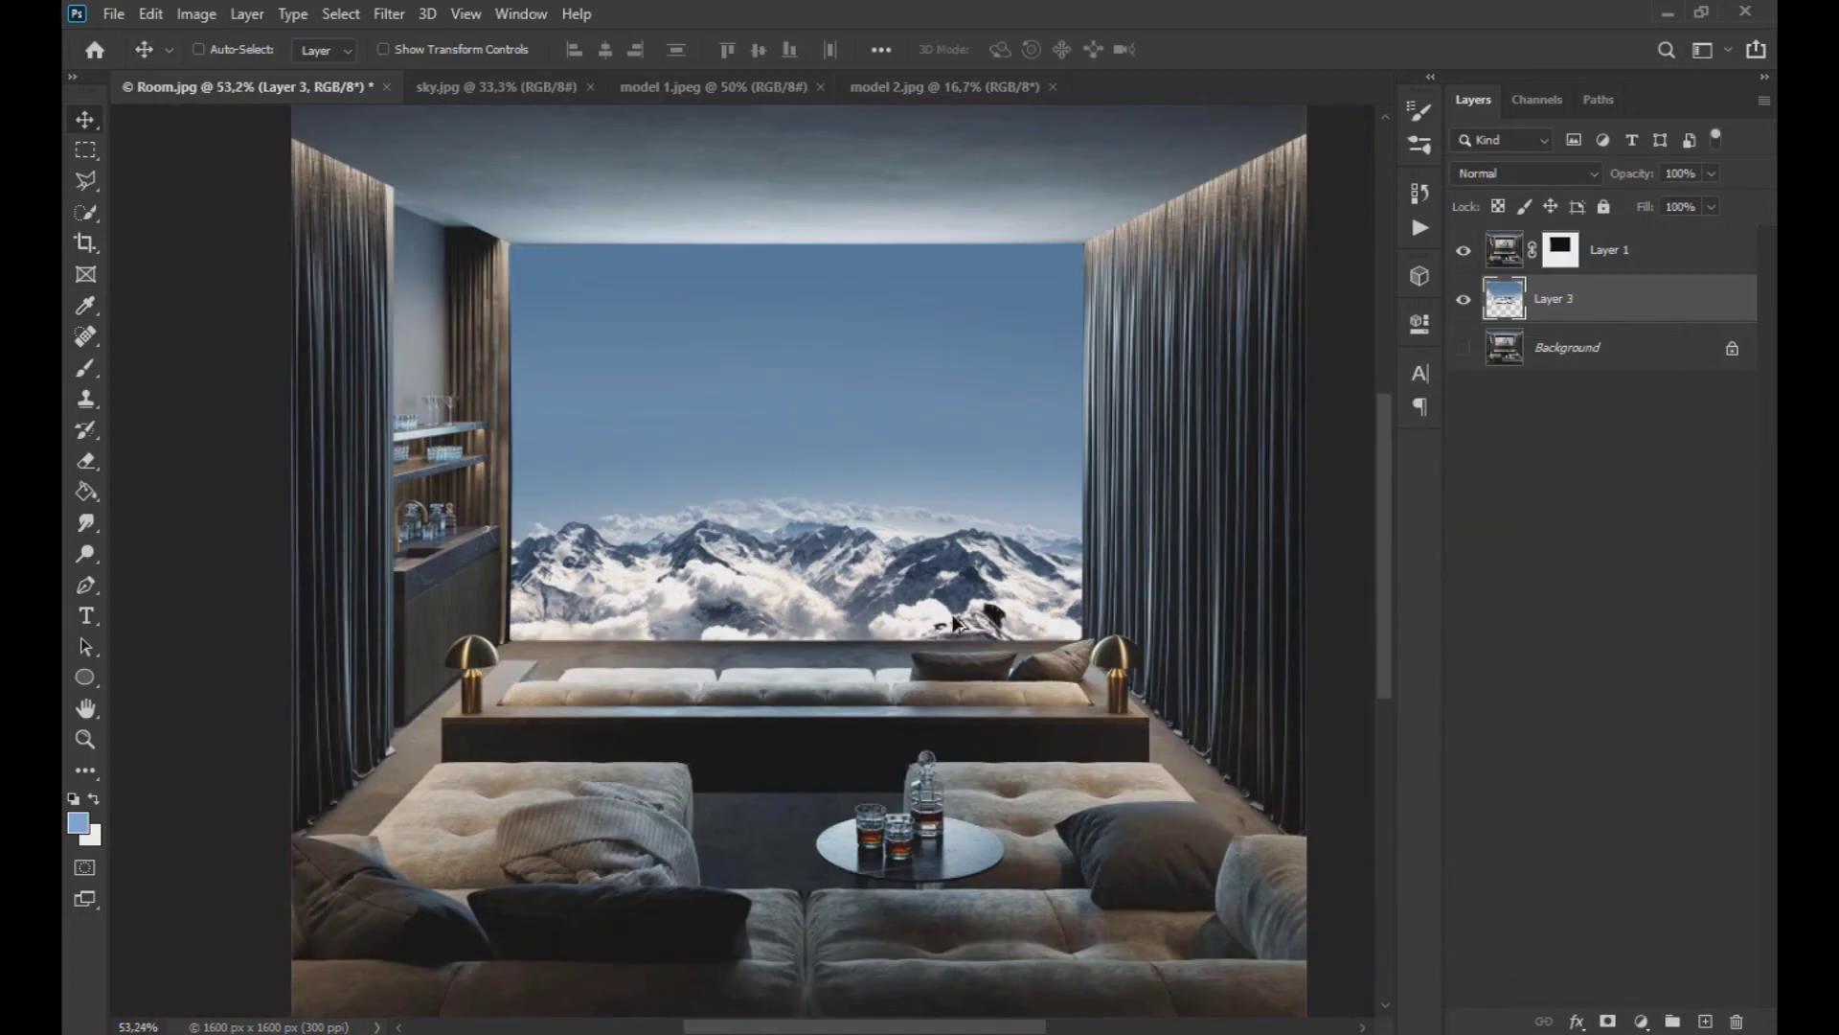
pyautogui.scroll(-3, 814, 454)
pyautogui.scroll(2, 807, 441)
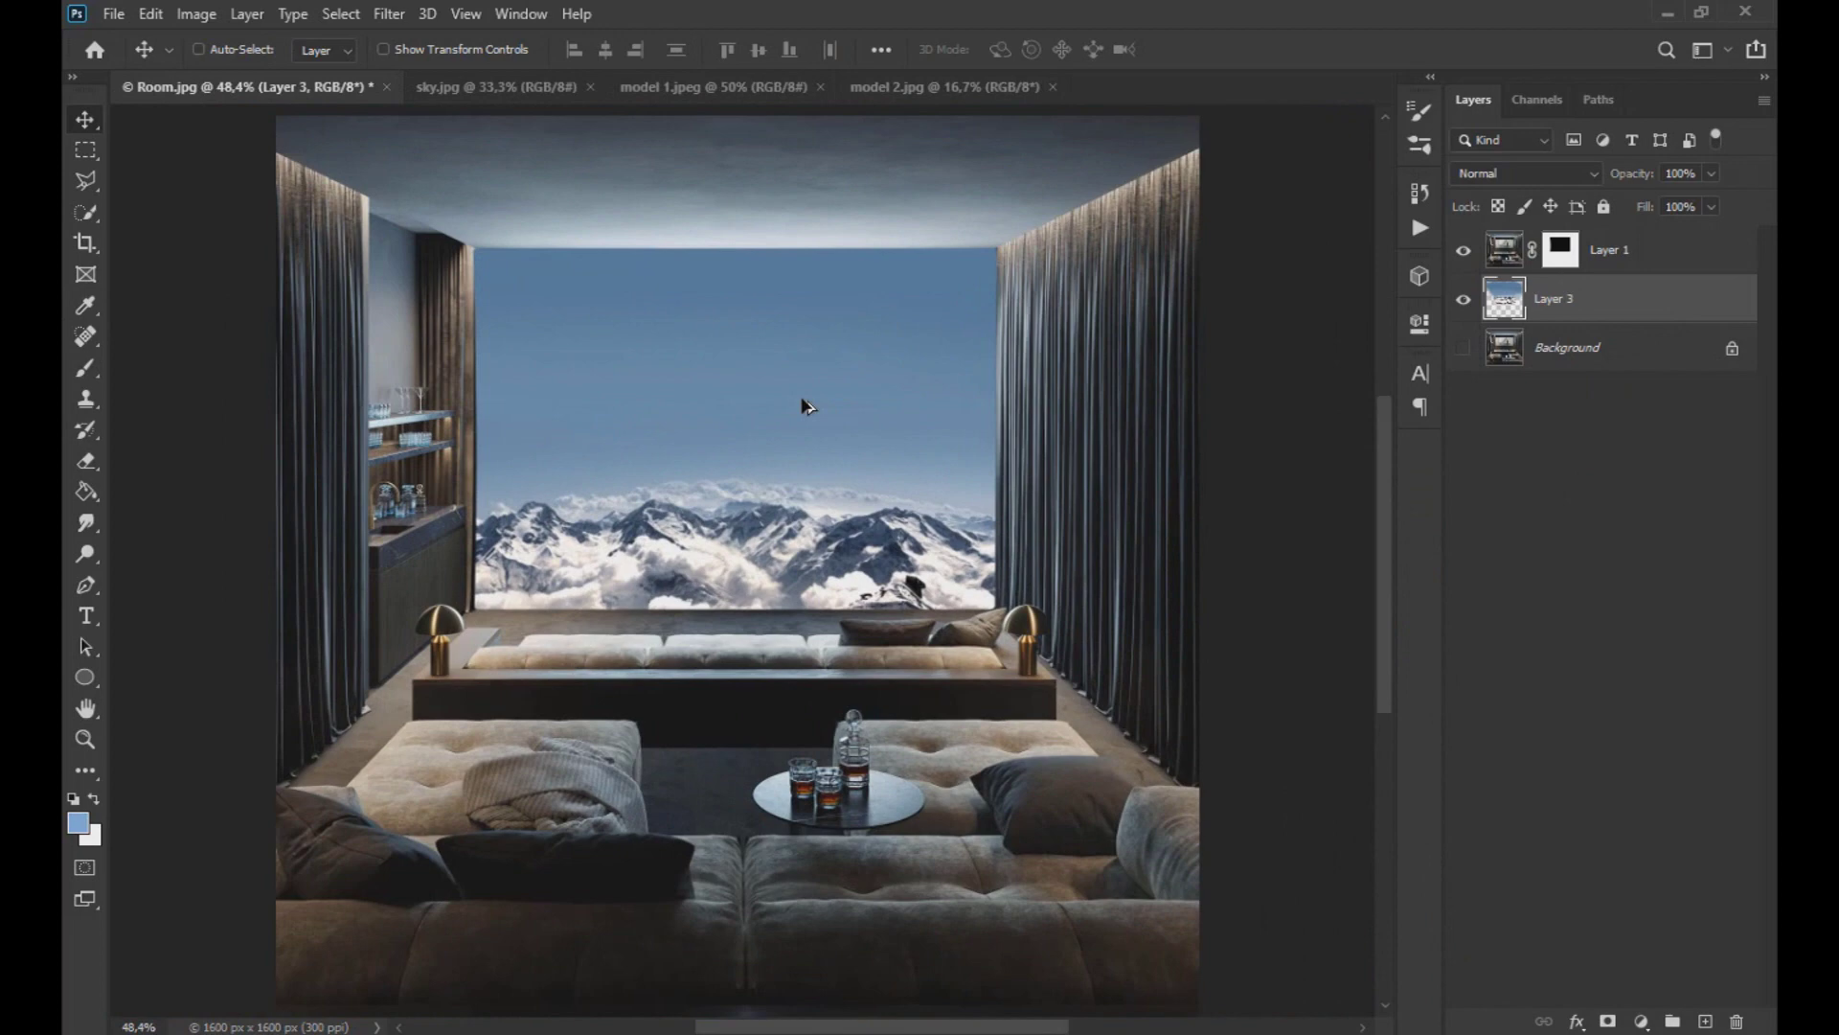
# - Brighten the sky and mountain layer with a Curves adjustment, raising the midtones from input 114 to output 148
pyautogui.click(211, 21)
pyautogui.moveTo(246, 73)
pyautogui.click(492, 121)
pyautogui.moveTo(1046, 506); pyautogui.dragTo(1320, 421)
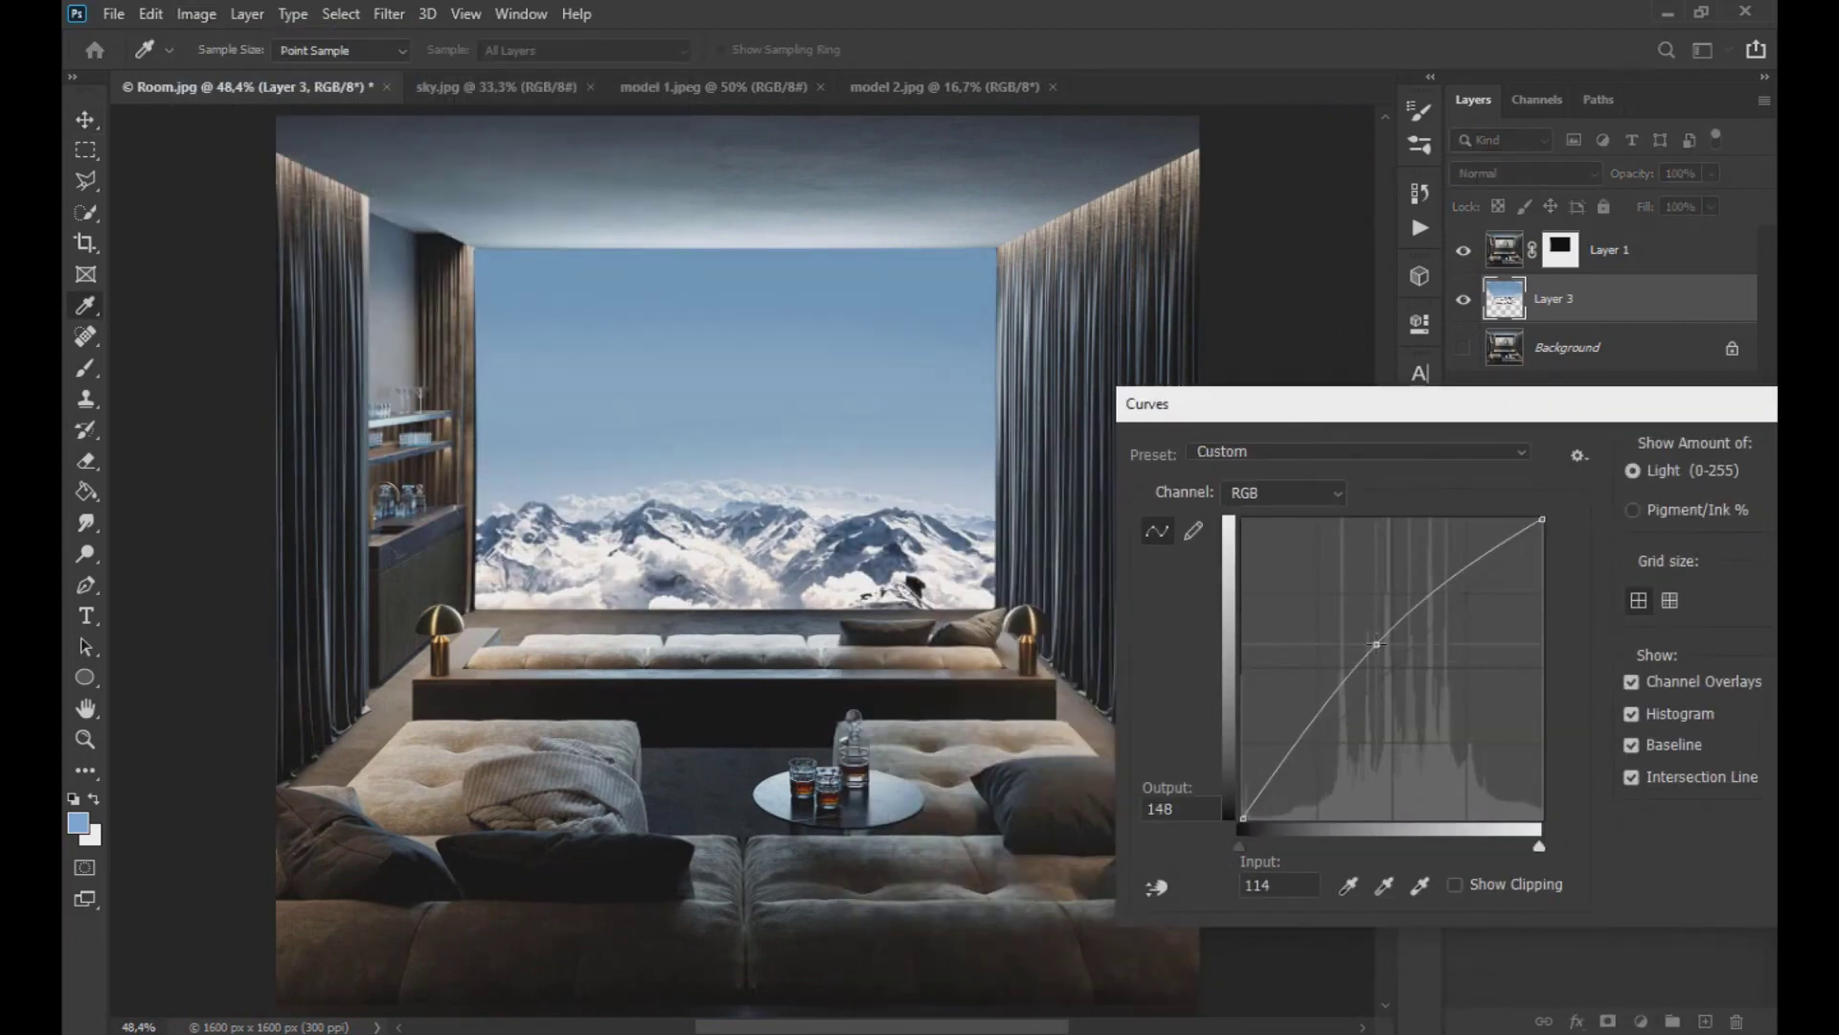
pyautogui.moveTo(1456, 433); pyautogui.dragTo(1161, 436)
pyautogui.click(1591, 463)
# - Slightly reduce the saturation of the sky and mountain layer with a Hue/Saturation adjustment
pyautogui.click(196, 14)
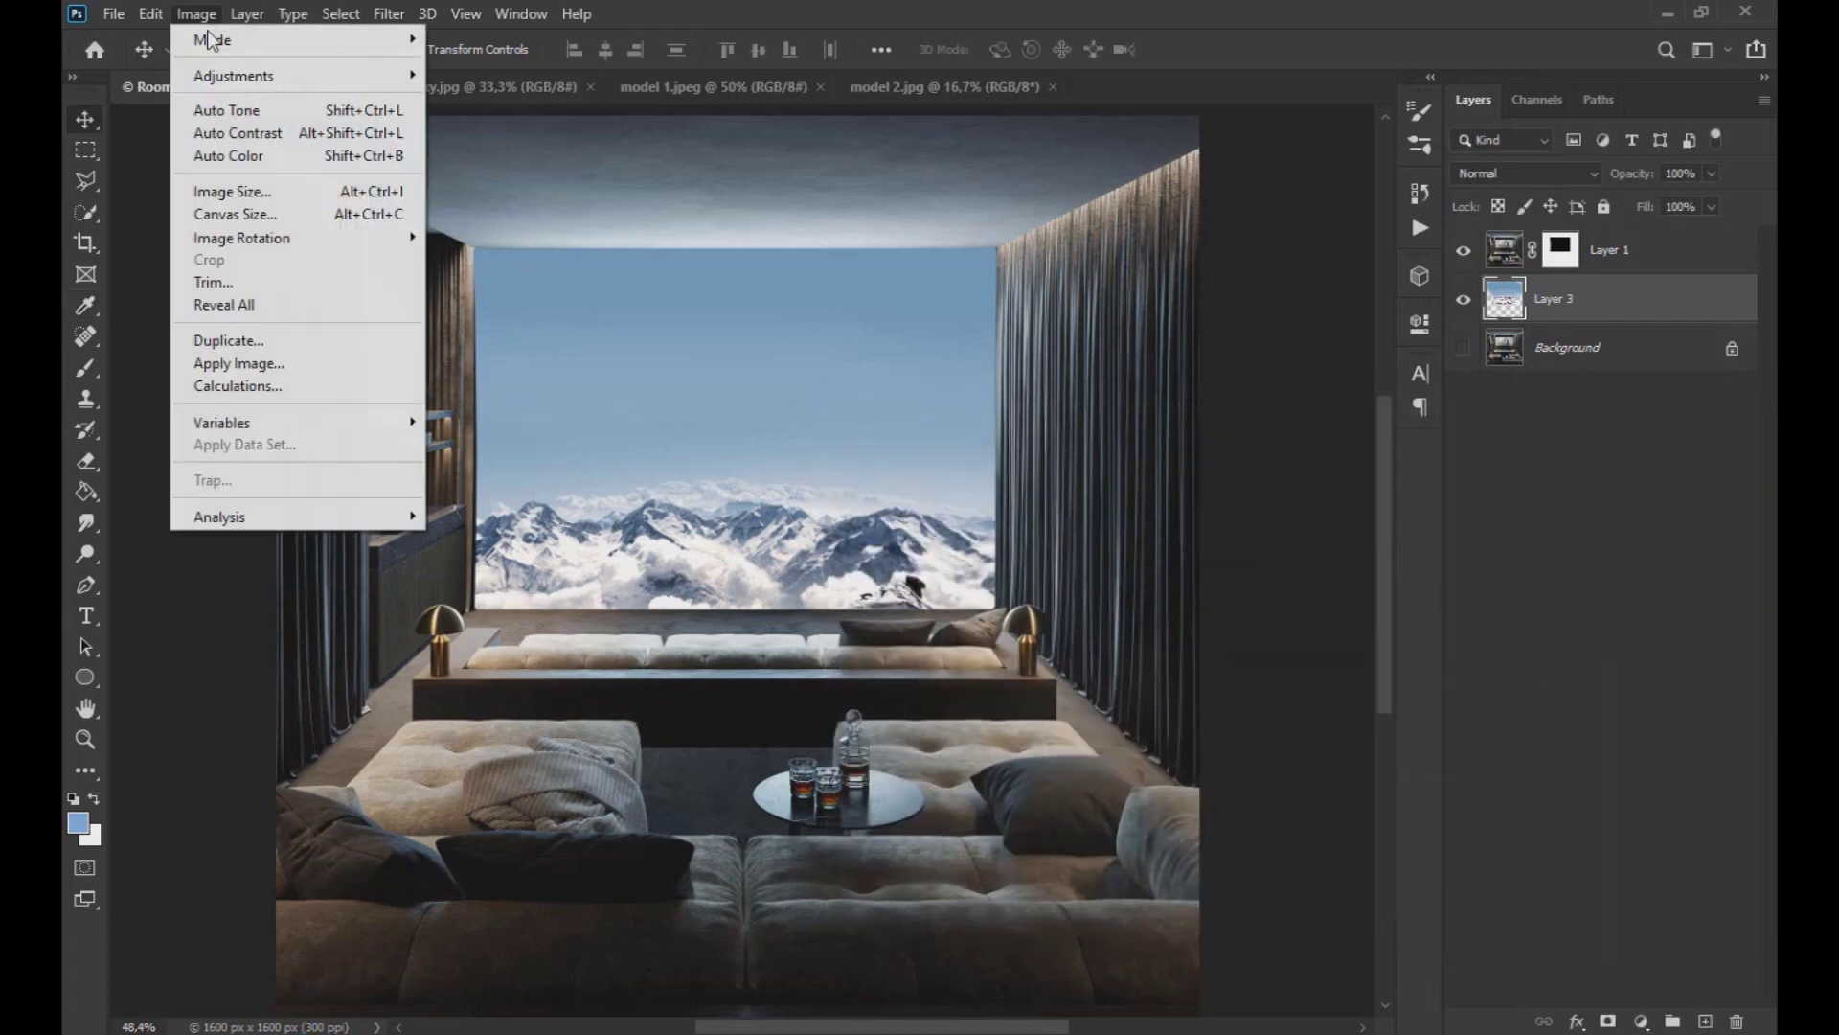
pyautogui.moveTo(245, 76)
pyautogui.click(518, 205)
pyautogui.moveTo(1303, 387); pyautogui.dragTo(1269, 388)
pyautogui.press('Return')
pyautogui.press('v')
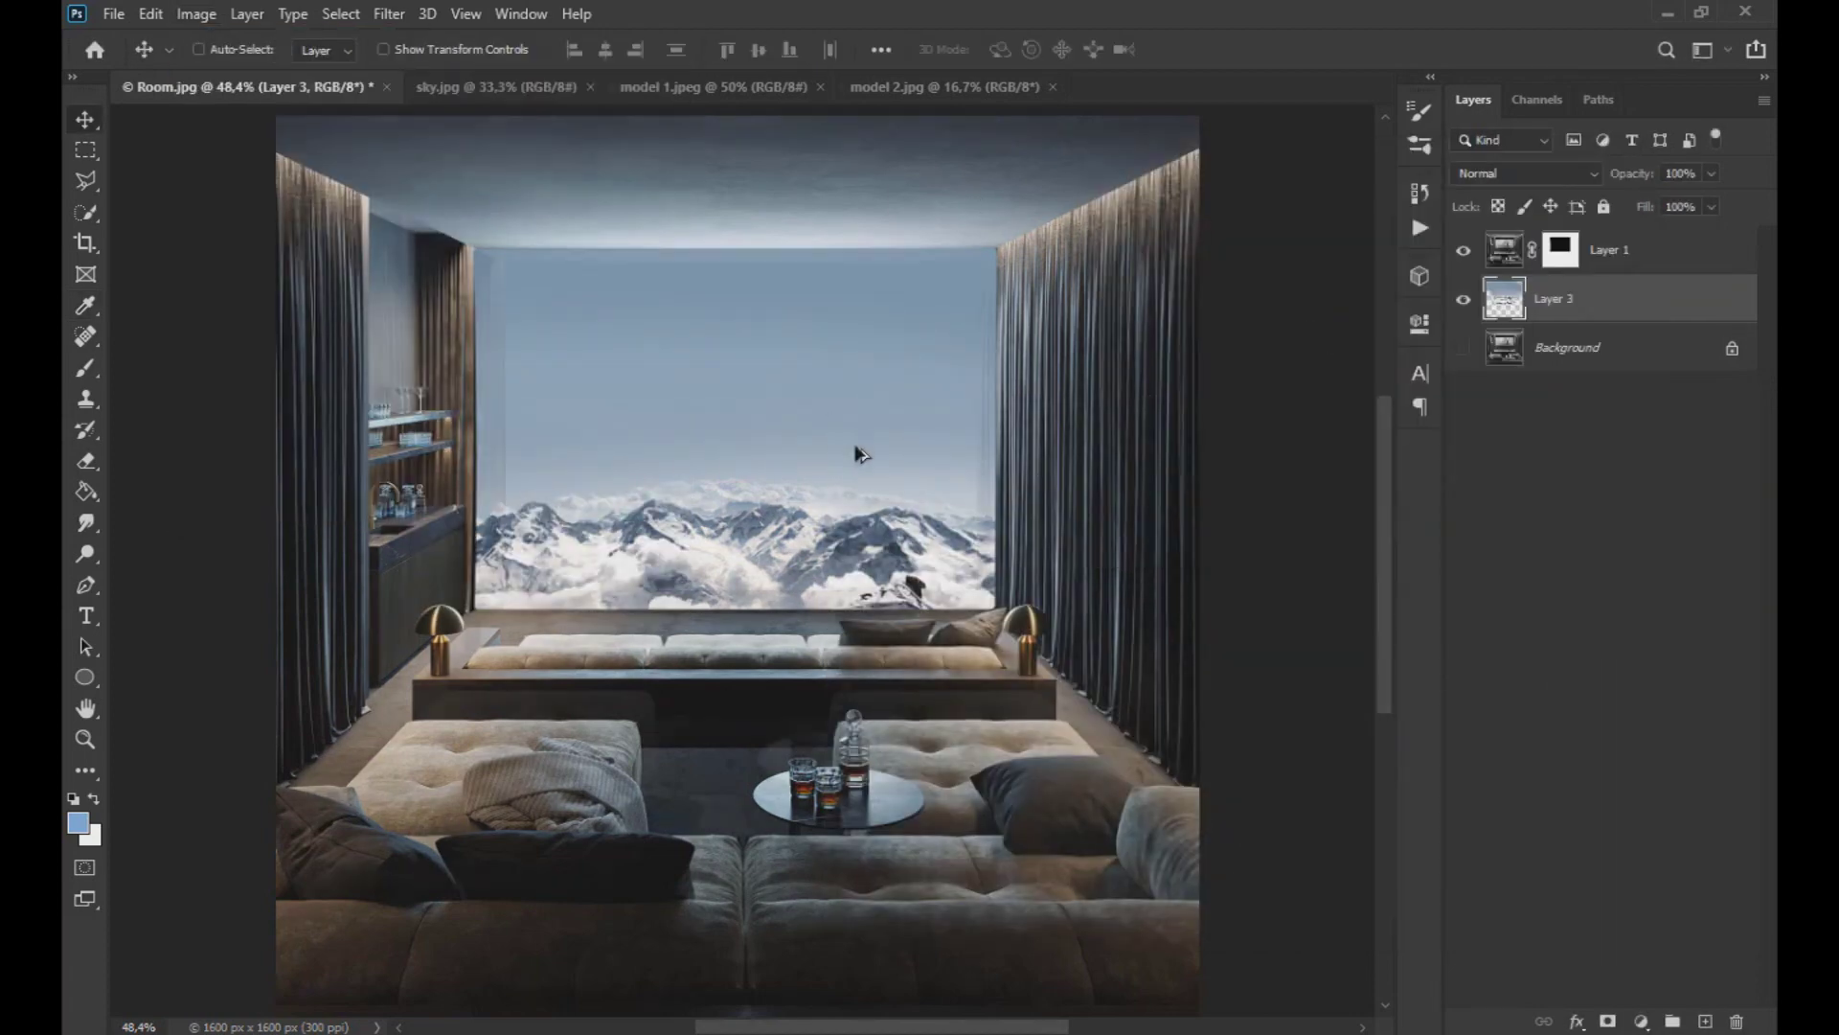
pyautogui.scroll(-3, 860, 439)
pyautogui.scroll(3, 800, 431)
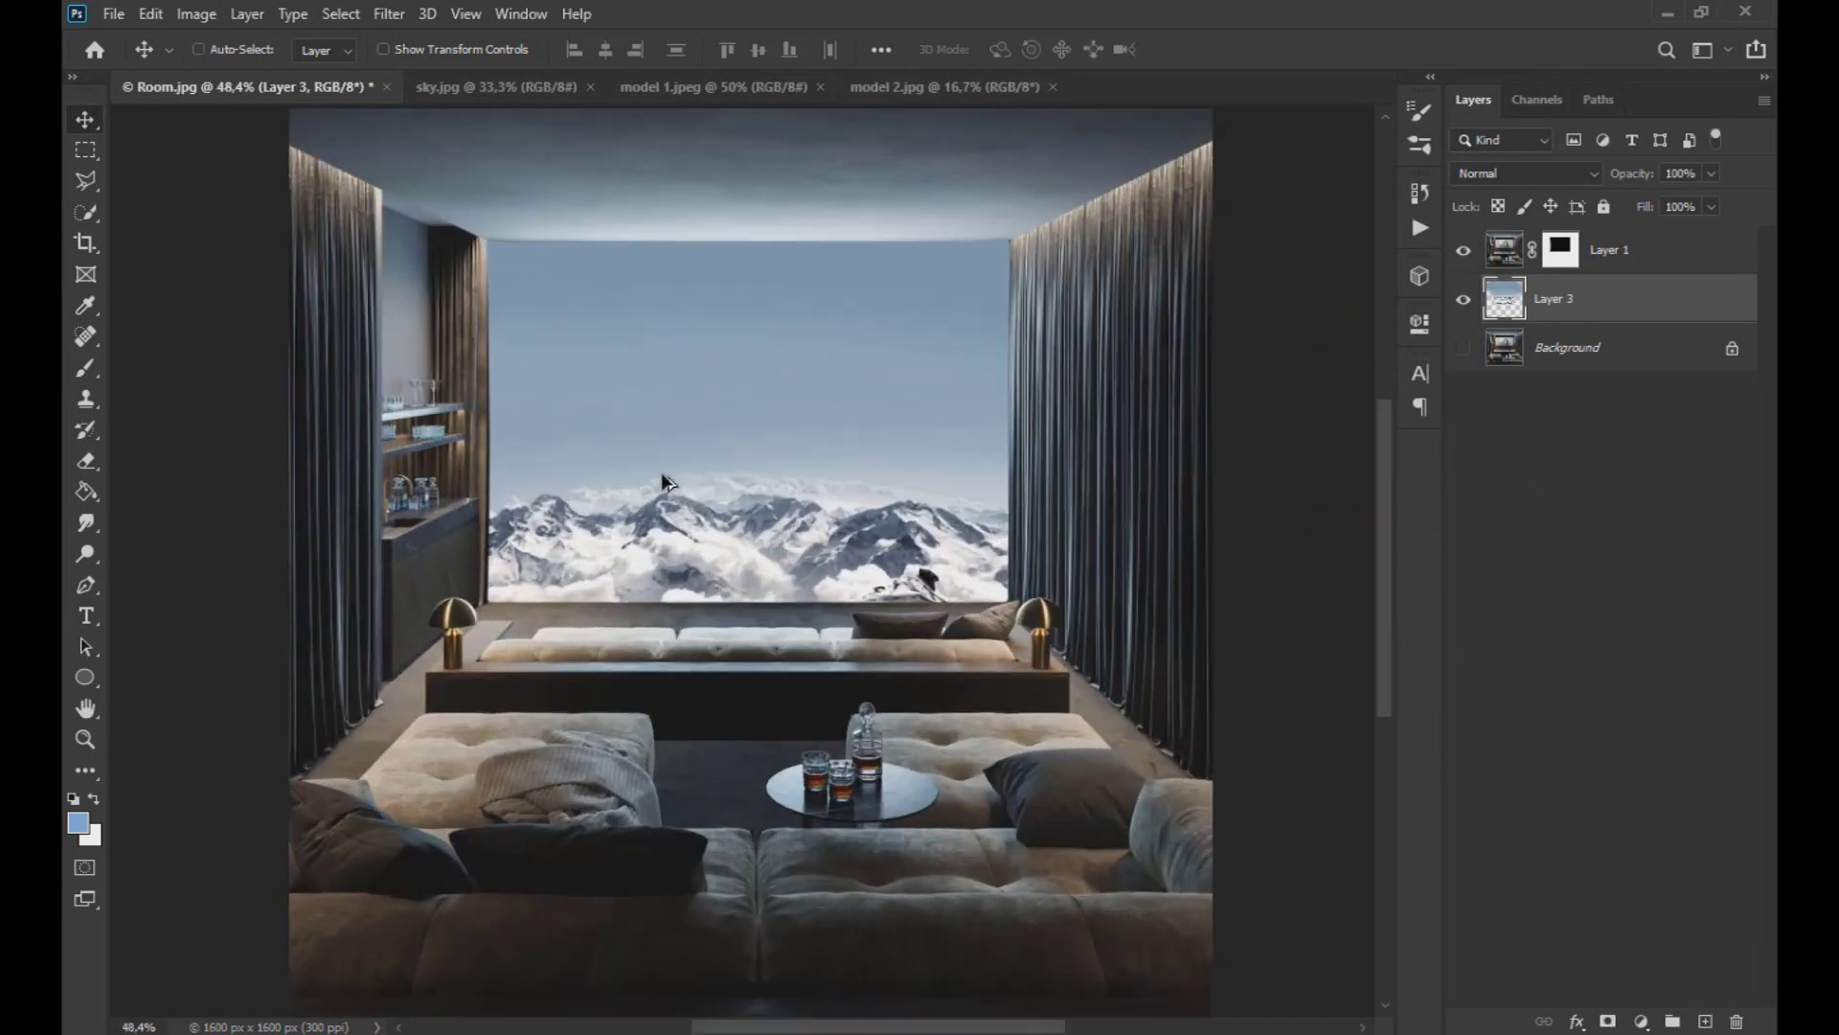
# - Dodge the midtones of the room layer at 79% exposure around the wall opening, on the inner curtains and the rear sofa area
pyautogui.click(1501, 263)
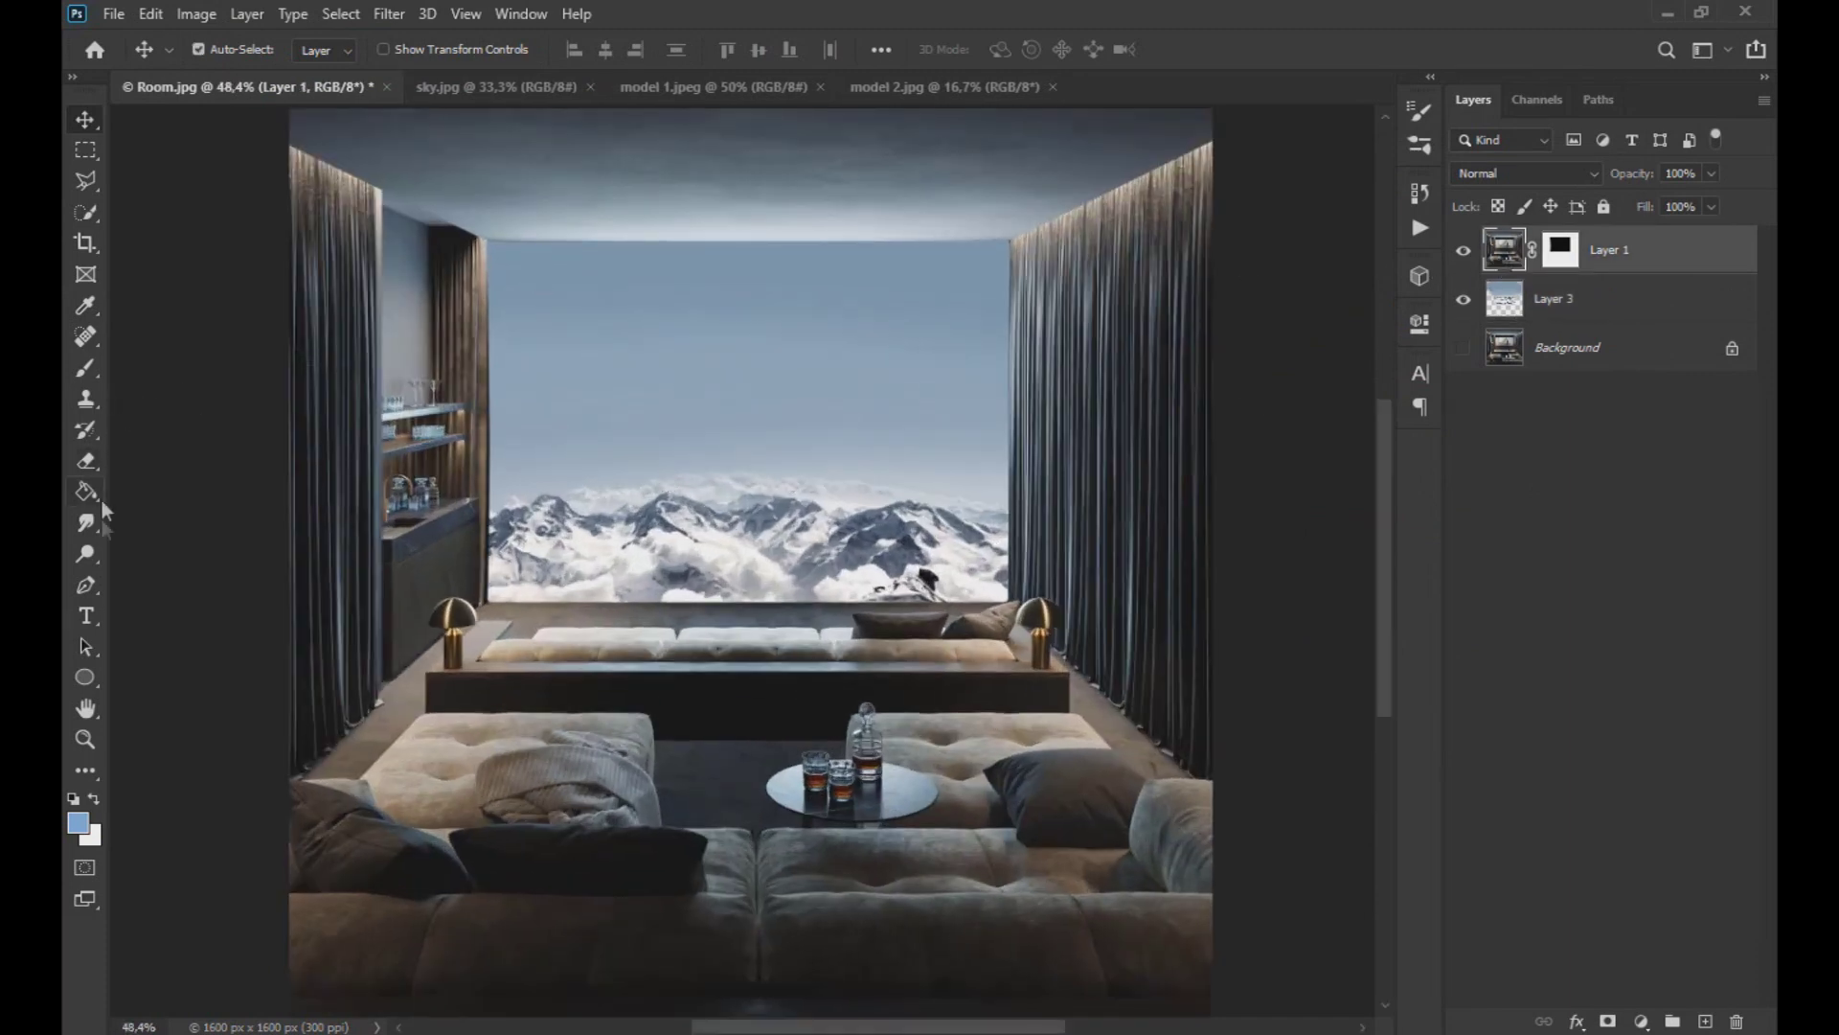
pyautogui.click(85, 554)
pyautogui.moveTo(477, 286)
pyautogui.mouseDown()
pyautogui.moveTo(484, 571)
pyautogui.moveTo(512, 242)
pyautogui.moveTo(593, 215)
pyautogui.moveTo(451, 259)
pyautogui.moveTo(589, 613)
pyautogui.moveTo(977, 585)
pyautogui.mouseUp()
pyautogui.hotkey('ctrl', 'z')
pyautogui.hotkey('ctrl', 'z')
pyautogui.moveTo(1027, 479); pyautogui.dragTo(1030, 249)
pyautogui.click(568, 49)
pyautogui.moveTo(602, 79); pyautogui.dragTo(606, 79)
pyautogui.moveTo(594, 547)
pyautogui.mouseDown()
pyautogui.moveTo(560, 547)
pyautogui.moveTo(644, 584)
pyautogui.moveTo(964, 573)
pyautogui.mouseUp()
# - Dodge the ceiling above the wall opening with a 301-pixel brush at 42% exposure
pyautogui.scroll(-3, 957, 550)
pyautogui.scroll(2, 728, 536)
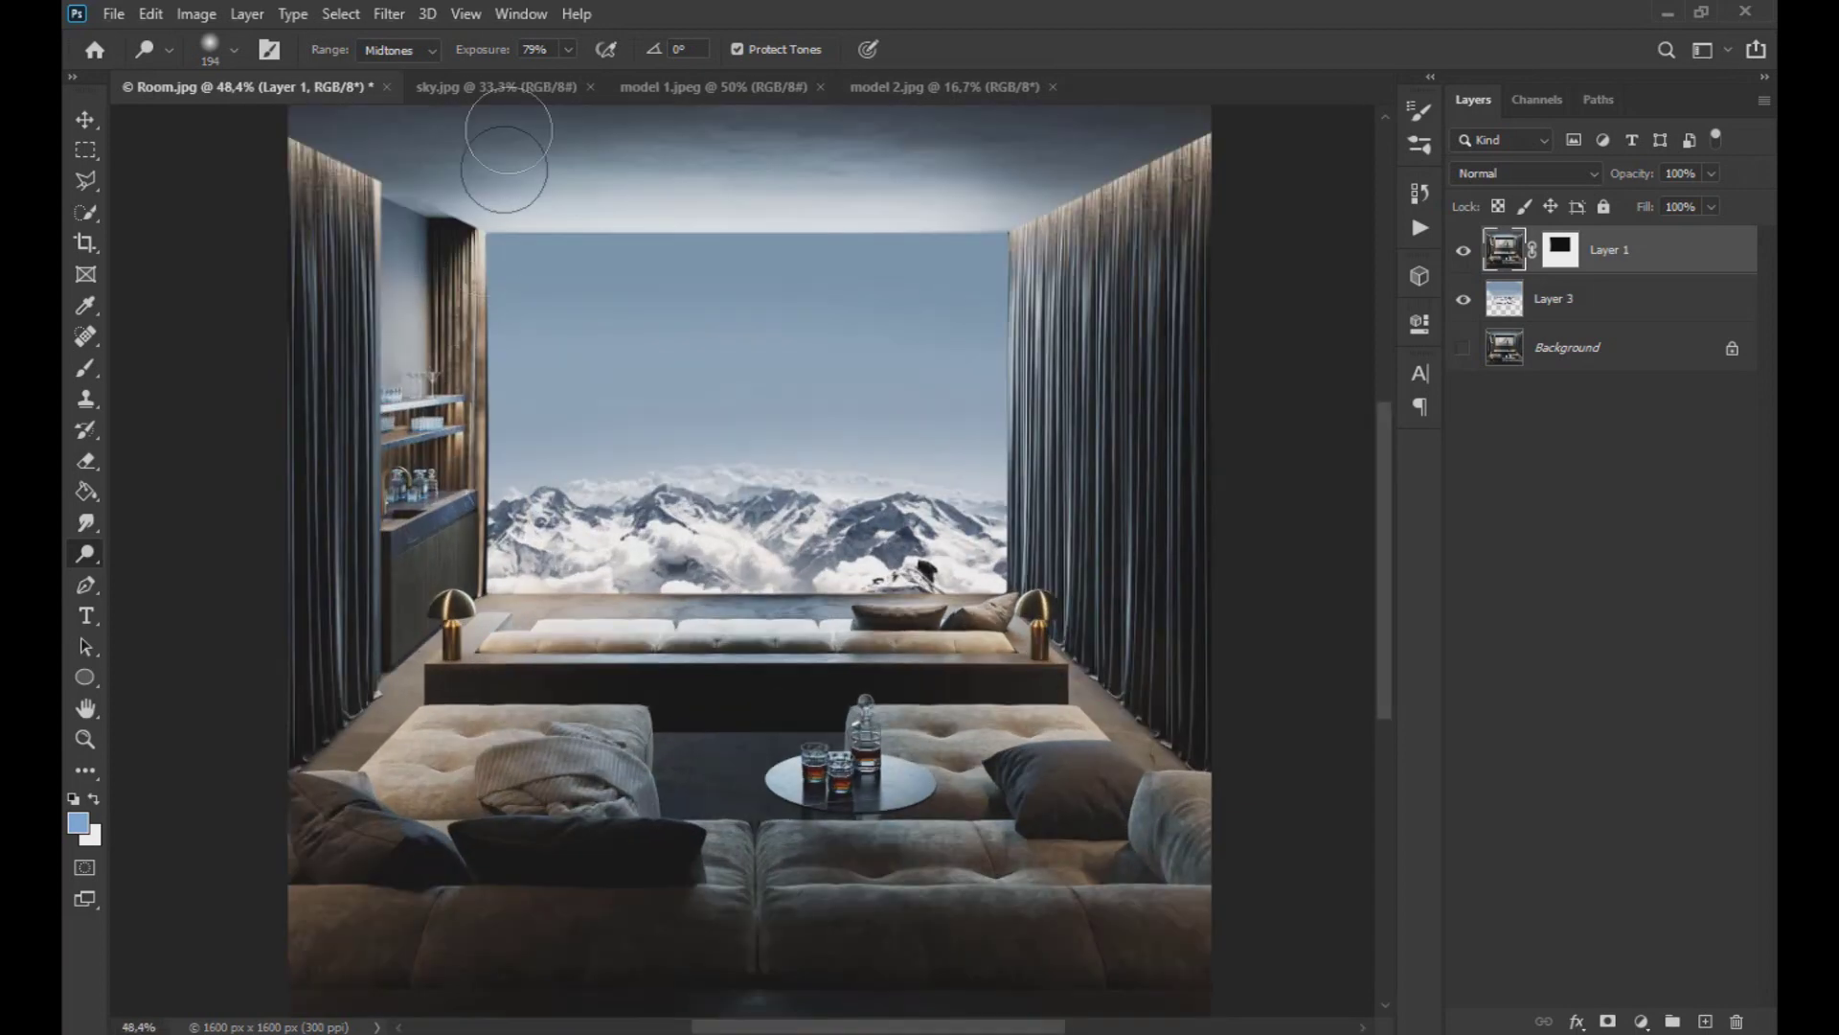
pyautogui.moveTo(477, 335); pyautogui.dragTo(526, 335)
pyautogui.moveTo(536, 187); pyautogui.dragTo(1009, 217)
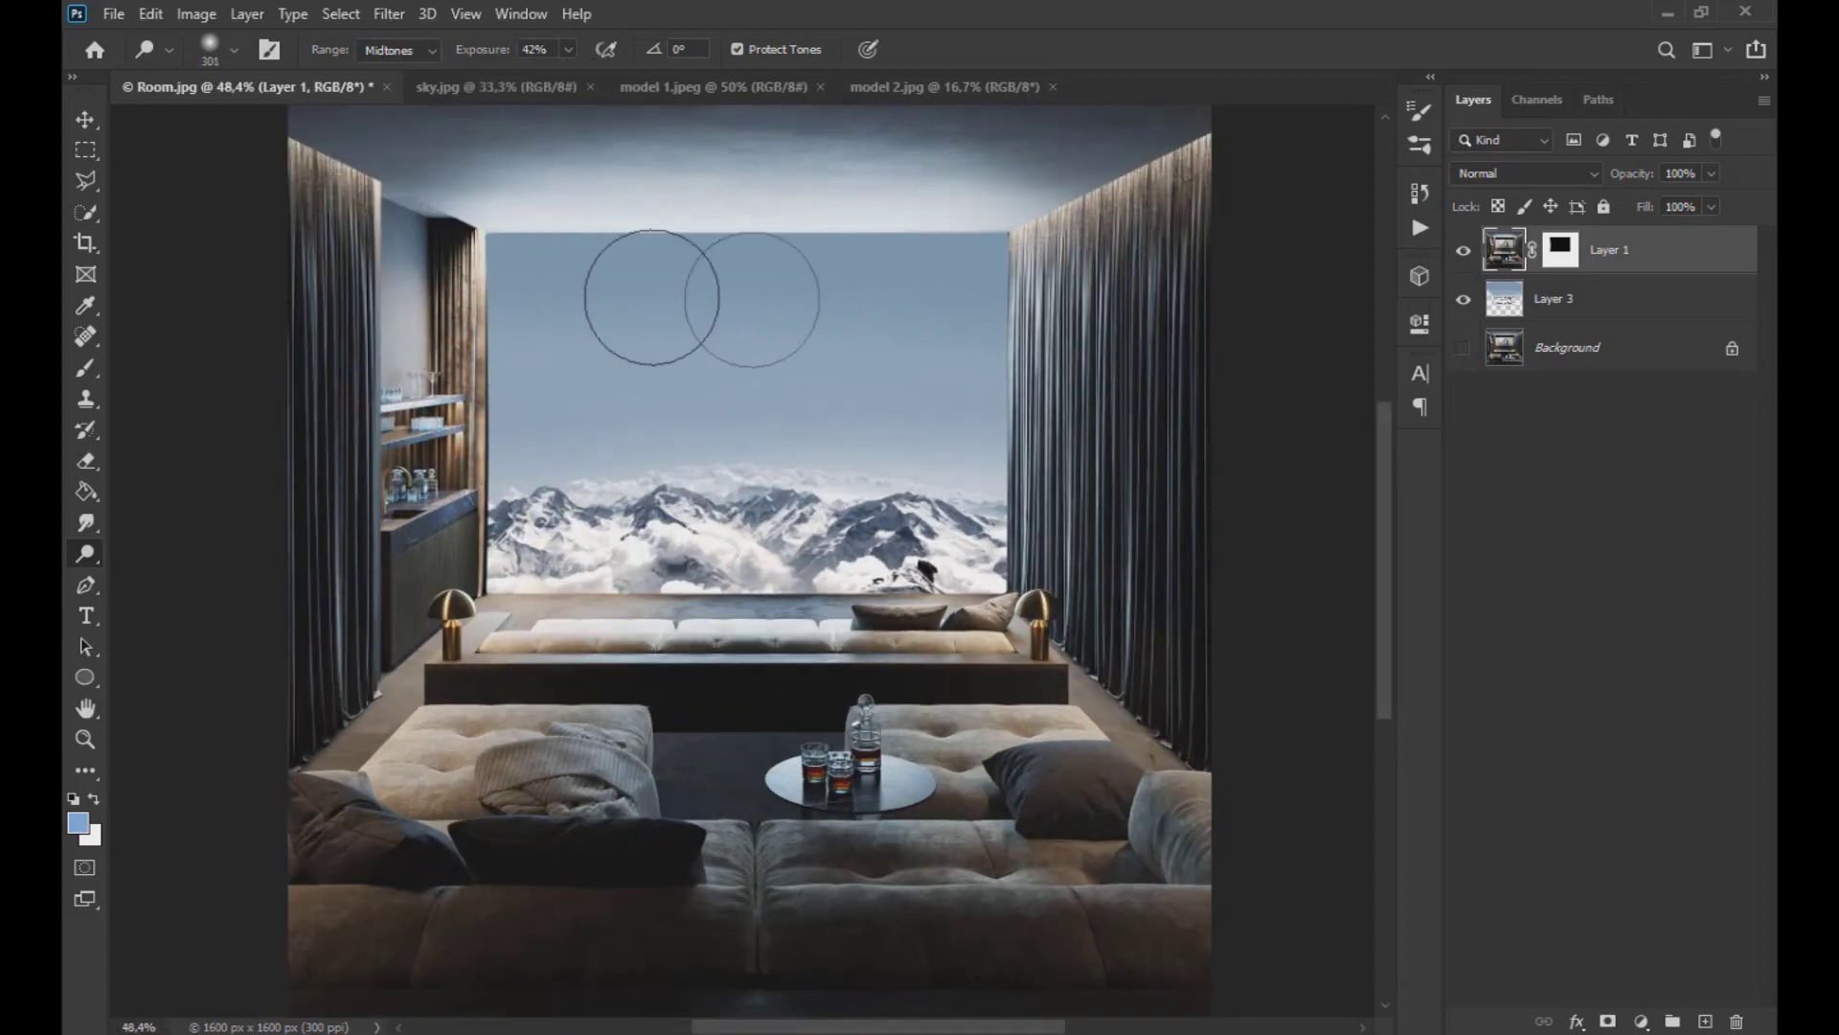
# - Burn the midtones of the room's outer edges and foreground sofas with a 420-pixel brush at 77% exposure
pyautogui.rightClick(85, 553)
pyautogui.click(187, 560)
pyautogui.scroll(-2, 671, 622)
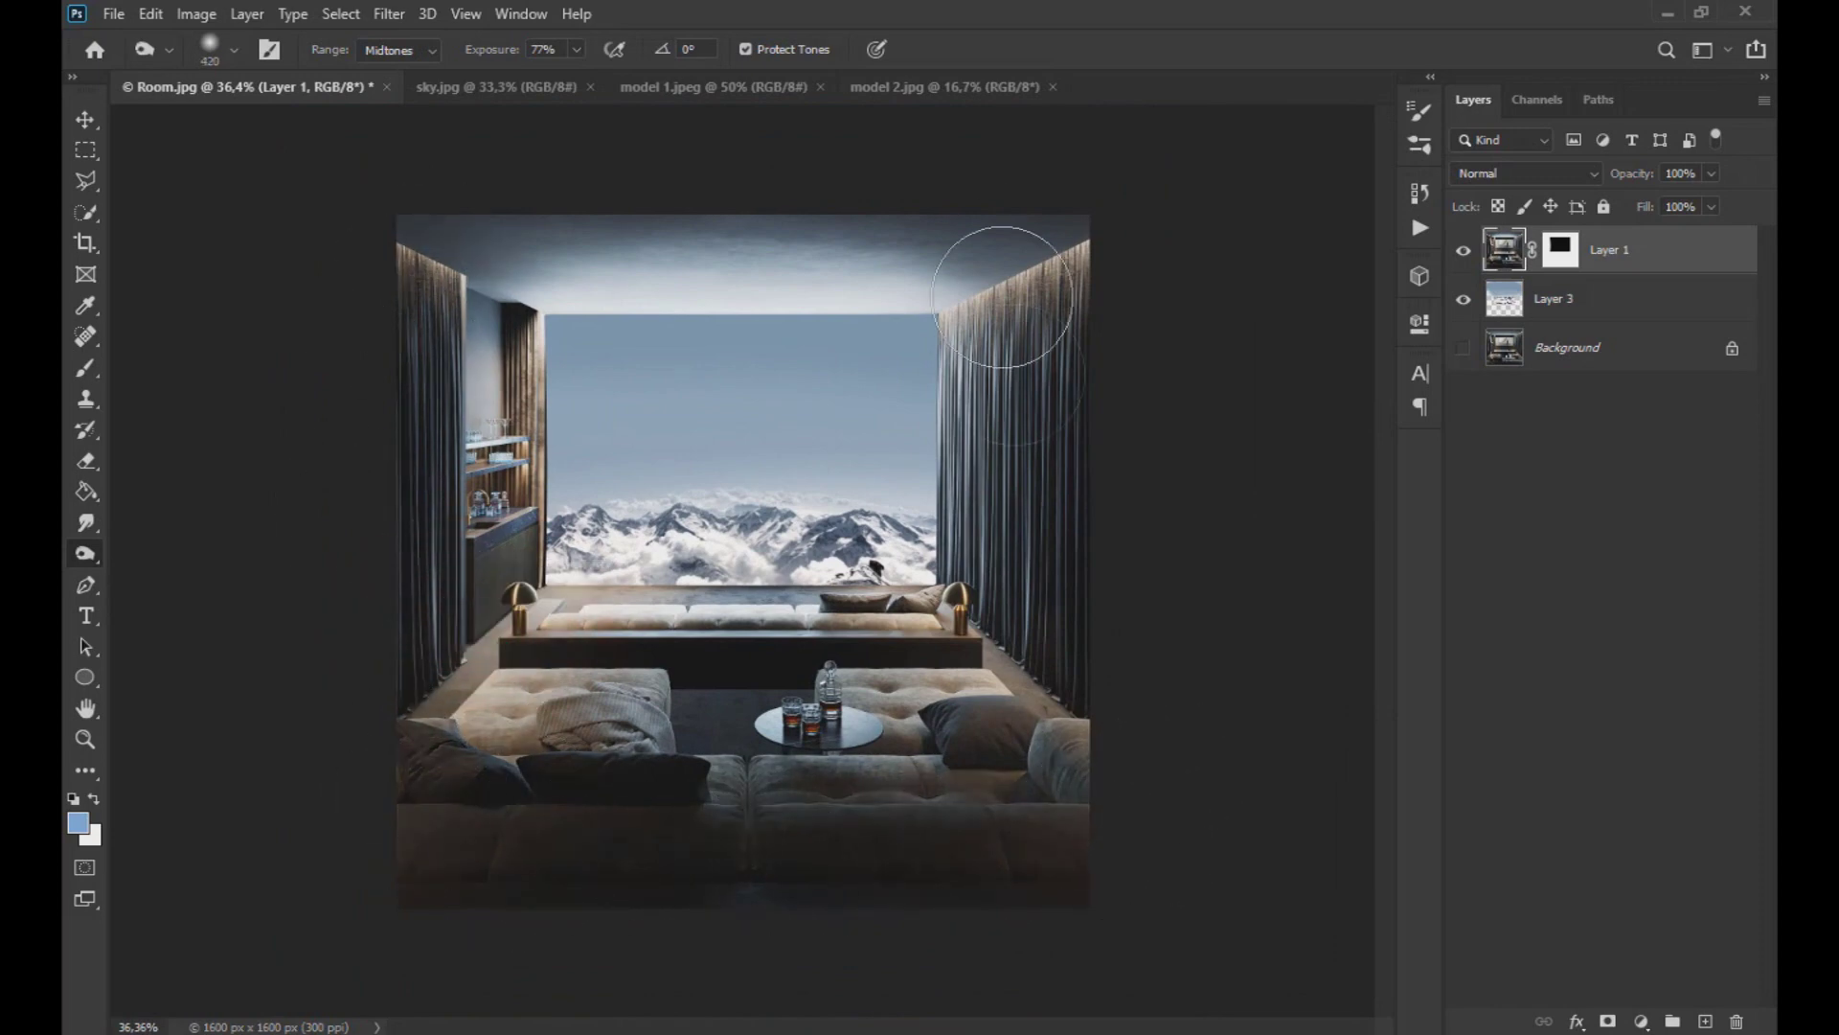
pyautogui.scroll(-1, 1011, 834)
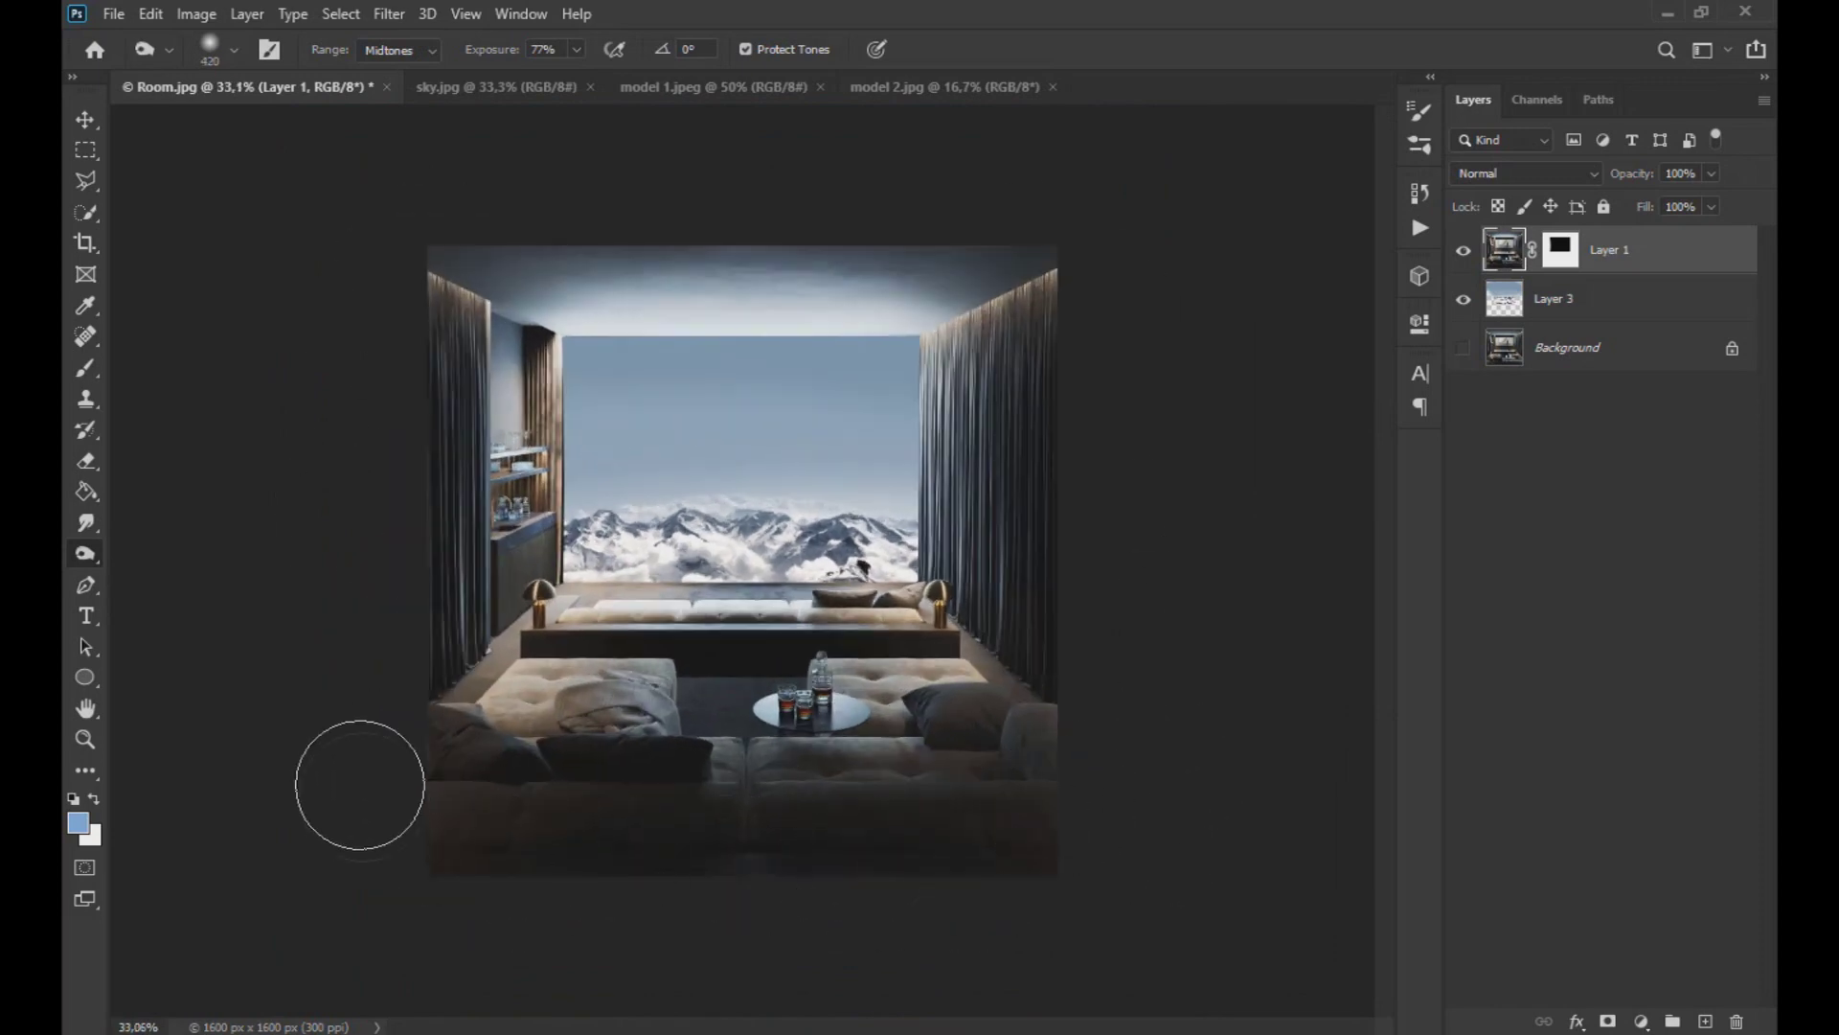
pyautogui.click(85, 119)
pyautogui.scroll(3, 699, 406)
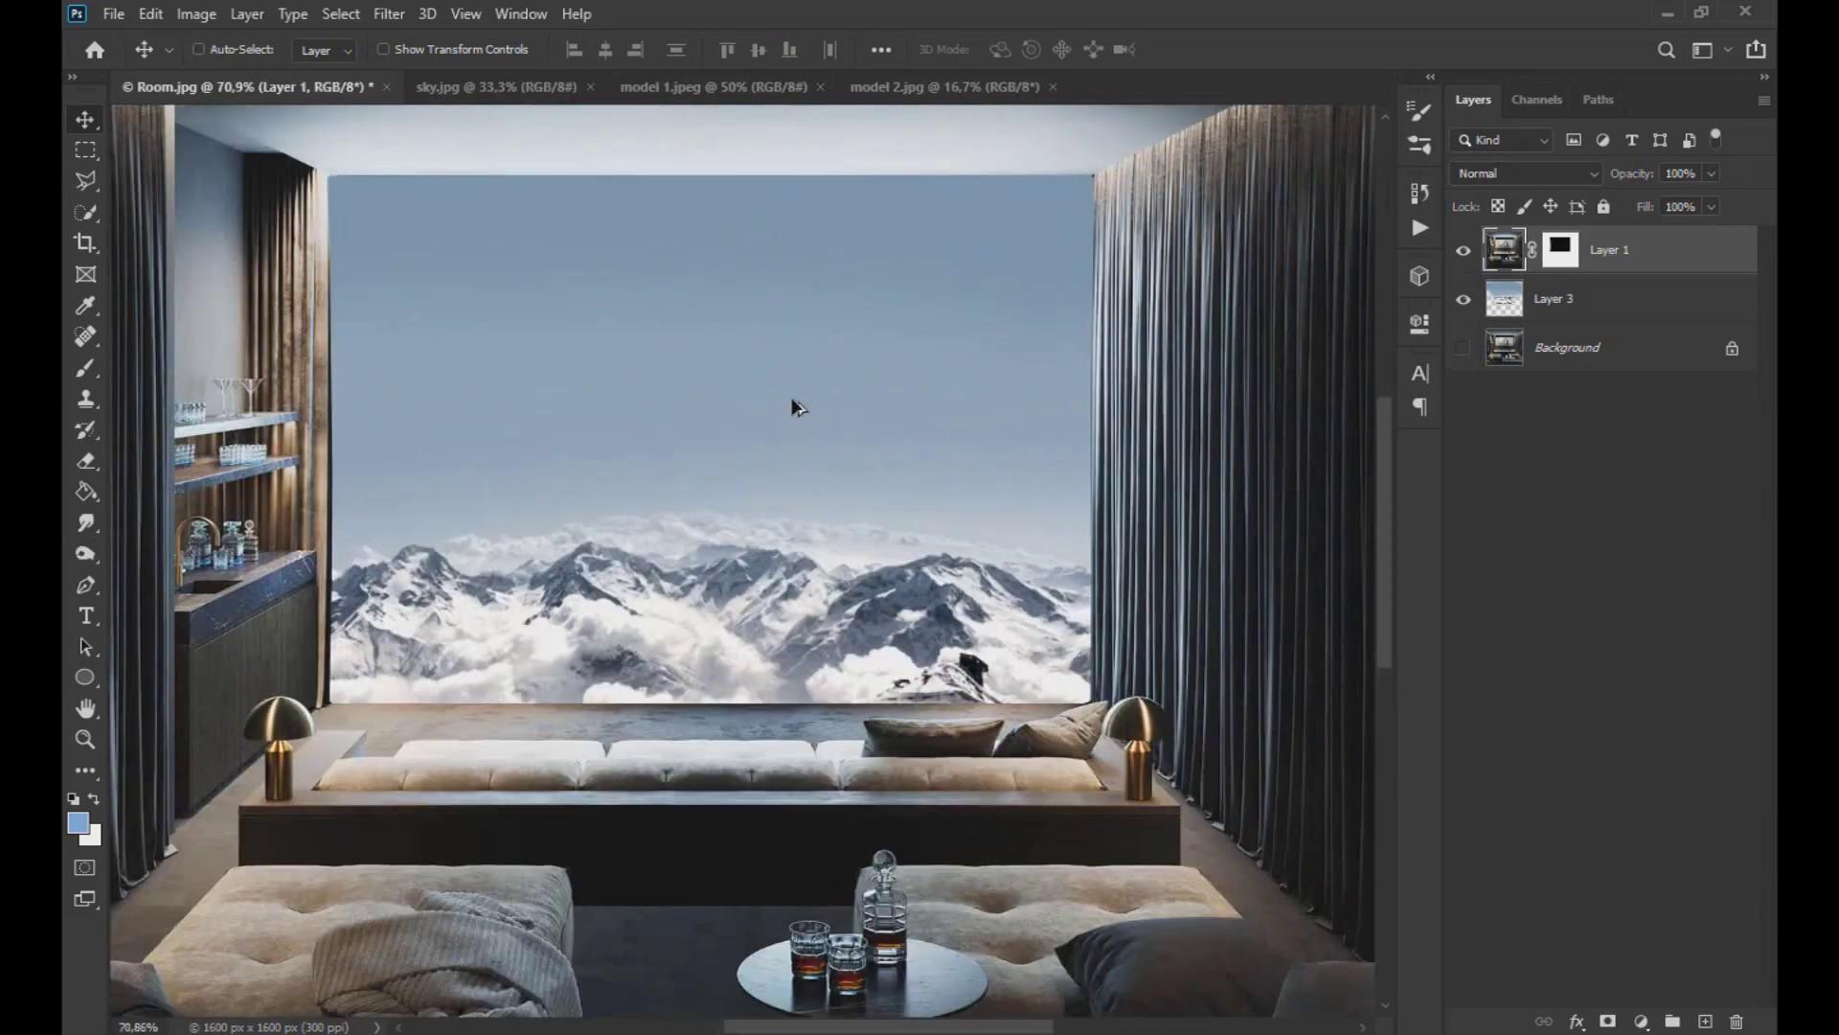
# - Bring the jumper photo from model 1.jpeg into Room.jpg as a new layer above the room
pyautogui.click(479, 86)
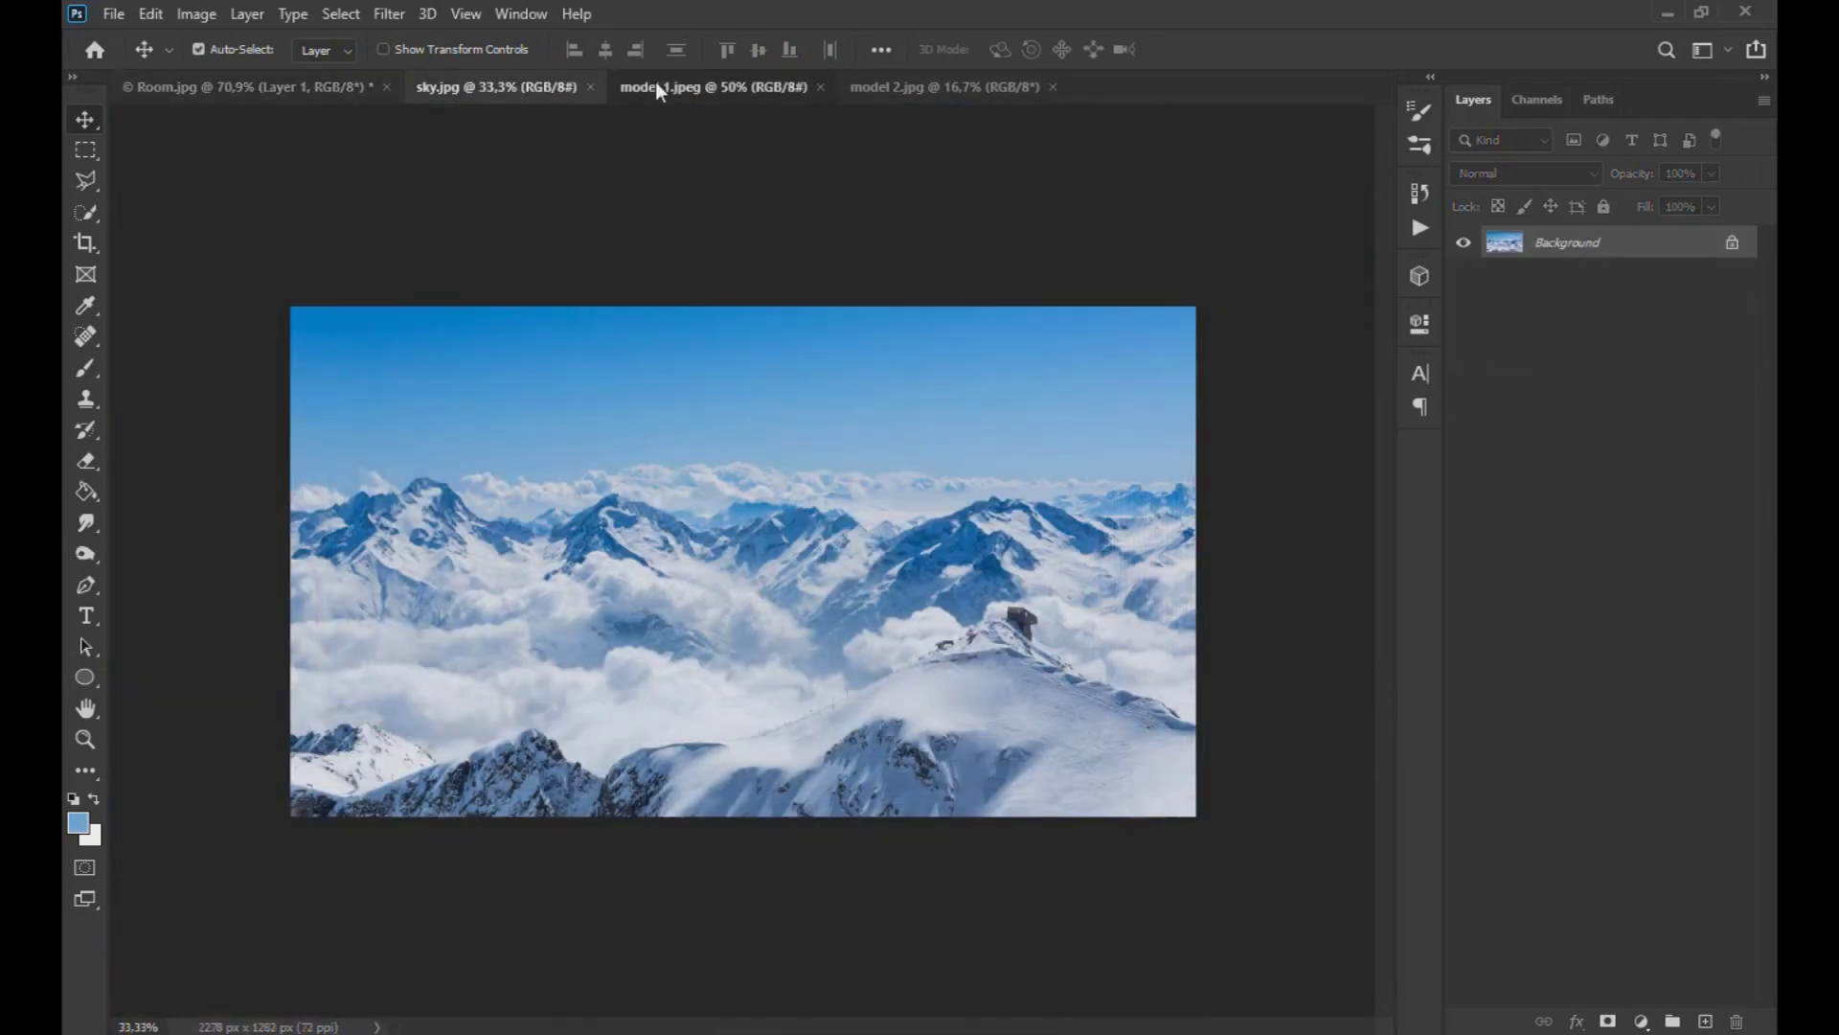
pyautogui.click(655, 86)
pyautogui.moveTo(450, 158); pyautogui.dragTo(489, 364)
pyautogui.scroll(-2, 489, 364)
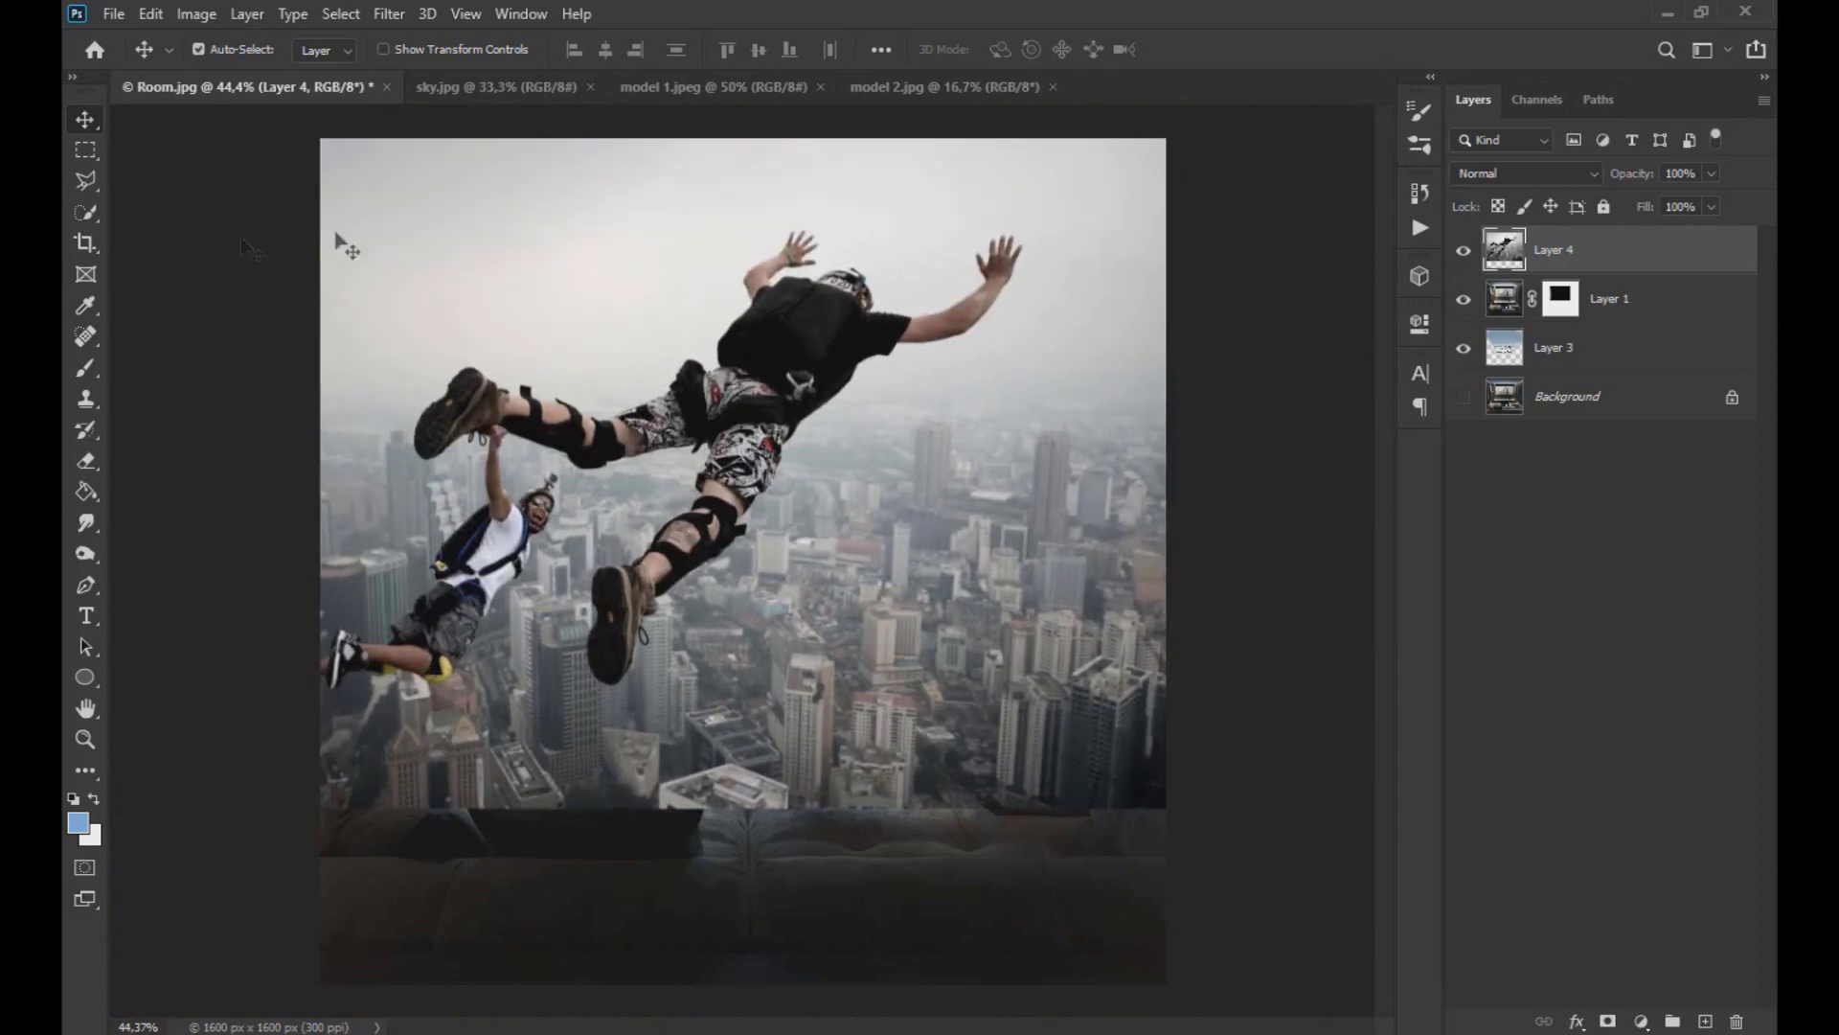
# - Select the large jumper with the Object Selection tool by framing his whole body
pyautogui.rightClick(86, 213)
pyautogui.click(173, 209)
pyautogui.moveTo(367, 174); pyautogui.dragTo(1044, 721)
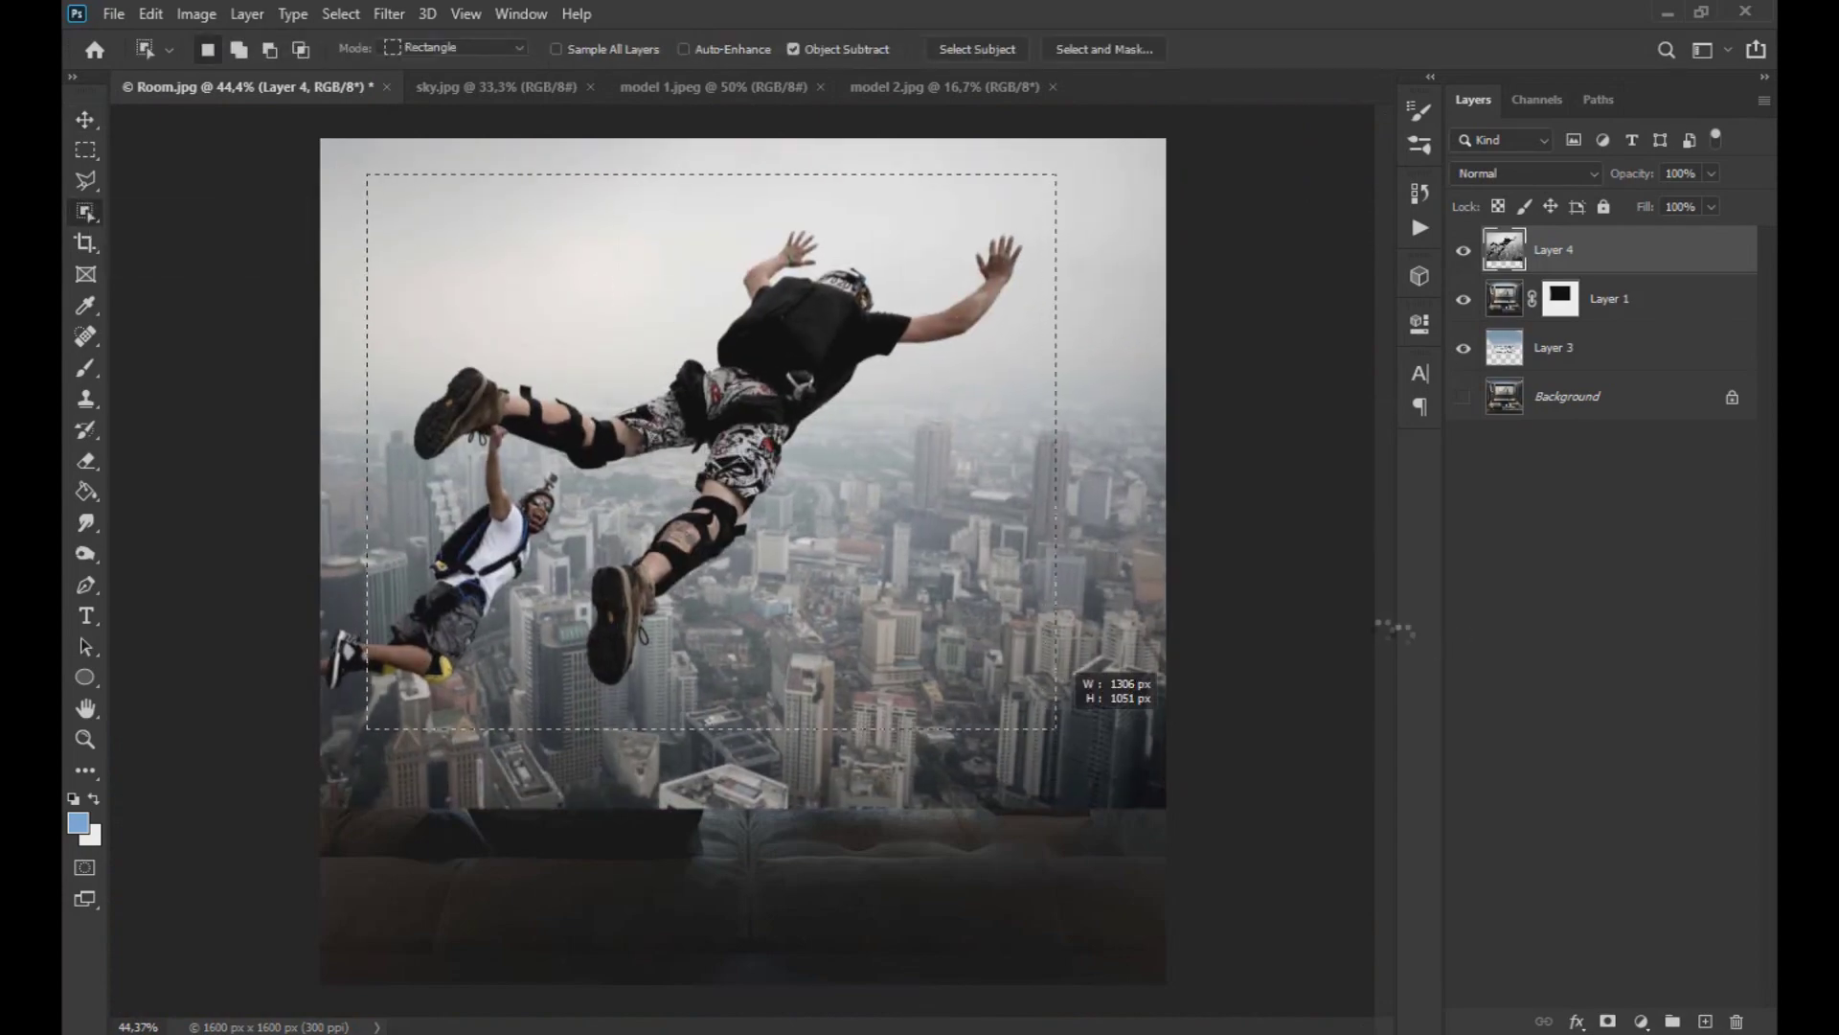
# - Refine the jumper's outline with Quick Selection, removing background near the raised arm and between the fingers and adding the helmet's missing edge
pyautogui.scroll(7, 812, 266)
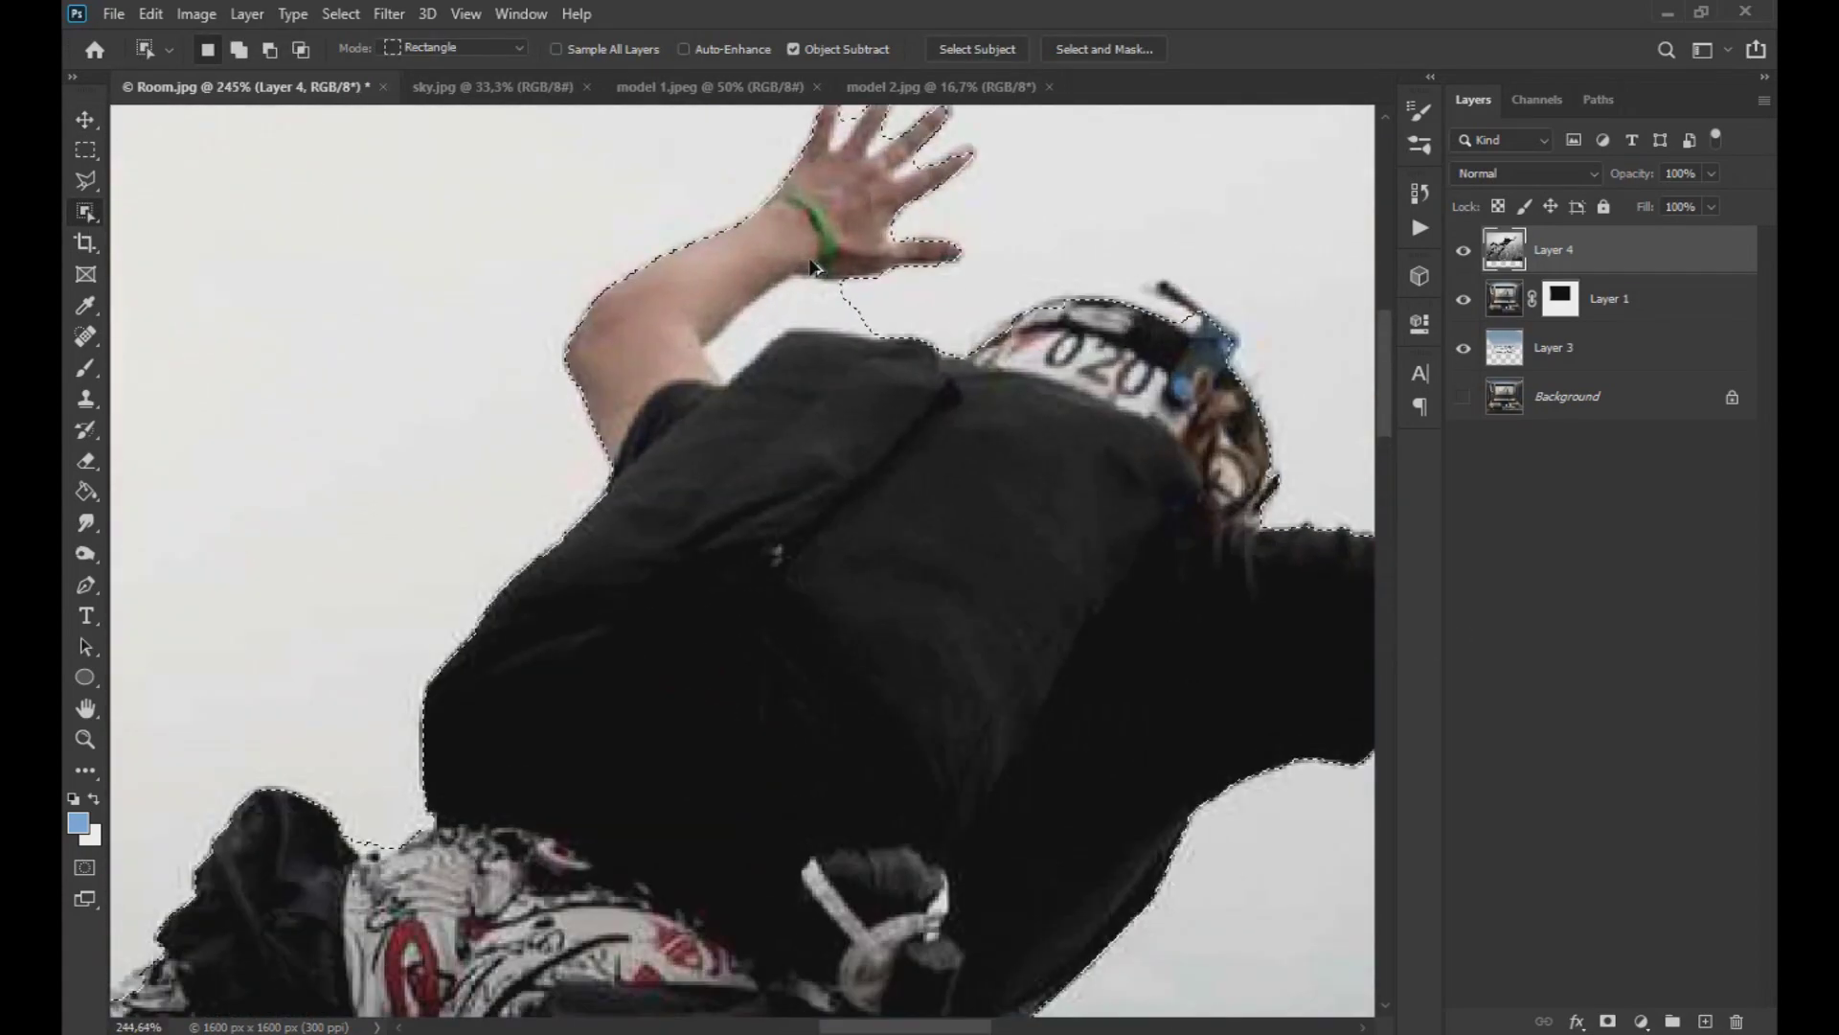
pyautogui.rightClick(86, 212)
pyautogui.click(173, 233)
pyautogui.keyDown('alt'); pyautogui.click(850, 299); pyautogui.keyUp('alt')
pyautogui.moveTo(1104, 430); pyautogui.dragTo(414, 449)
pyautogui.keyDown('alt'); pyautogui.click(1282, 170); pyautogui.keyUp('alt')
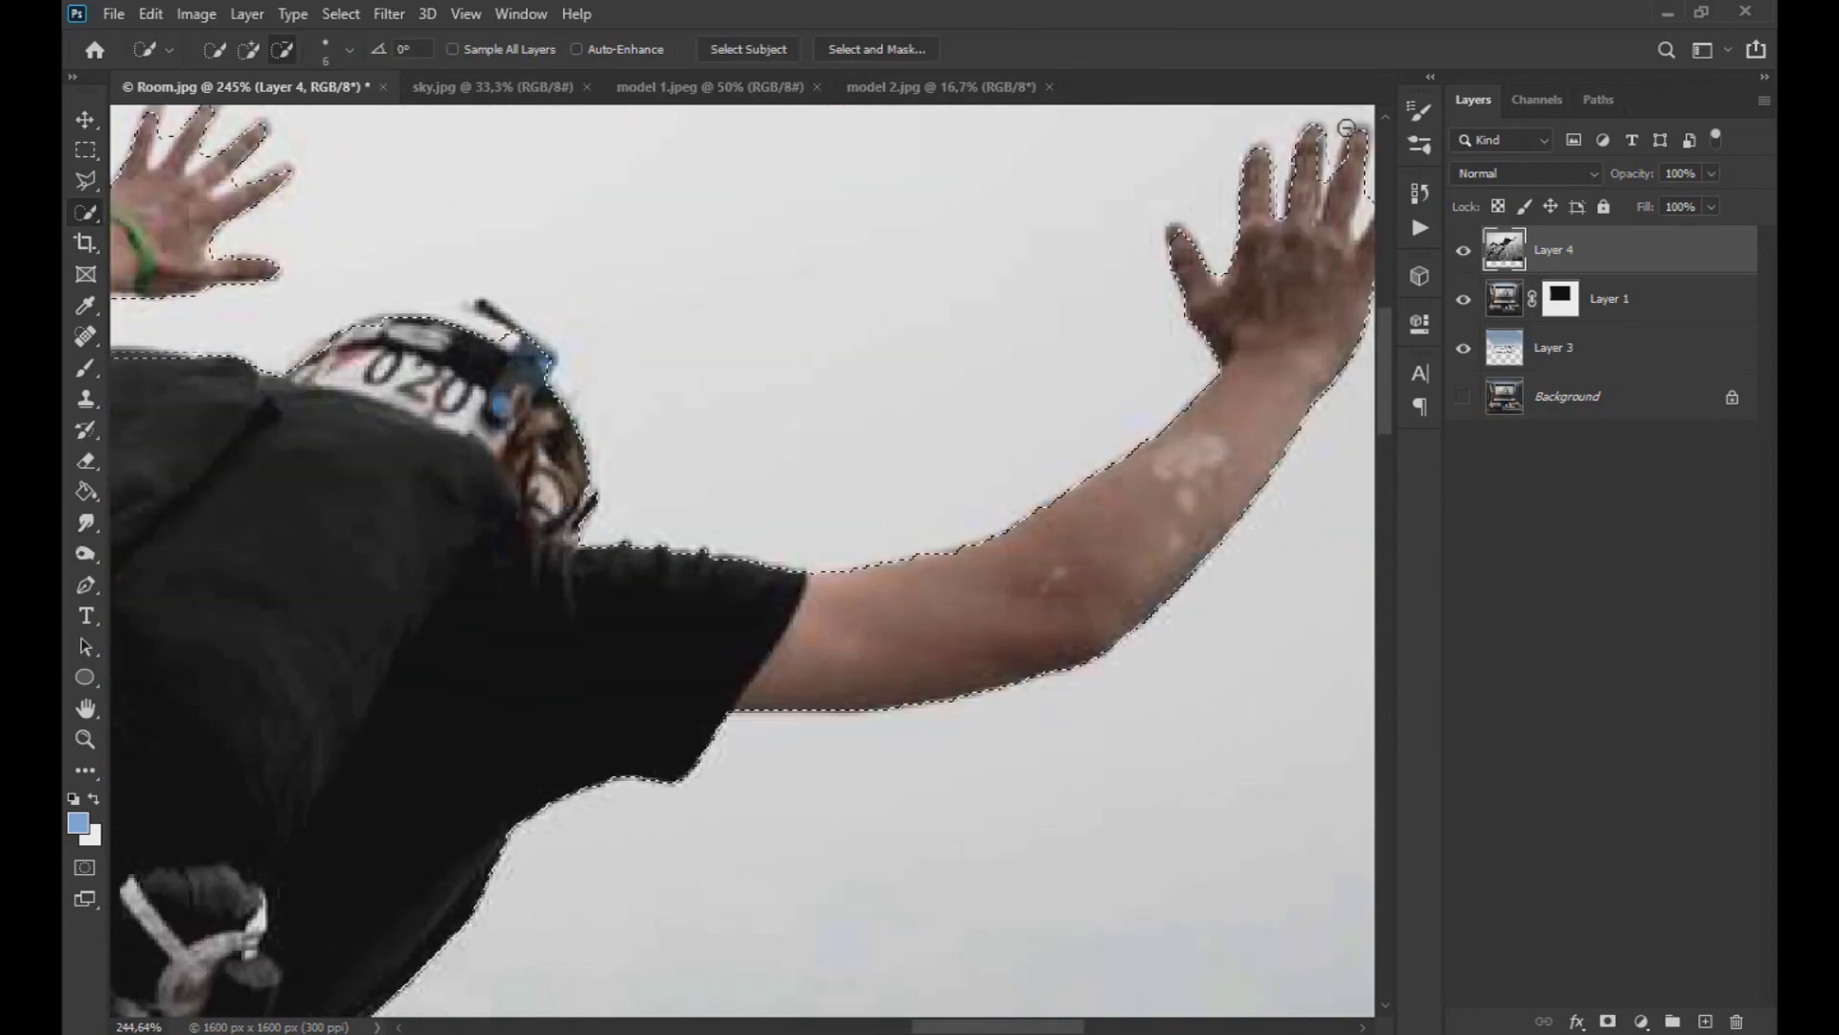
pyautogui.moveTo(1346, 128)
pyautogui.mouseDown()
pyautogui.moveTo(843, 187)
pyautogui.moveTo(1242, 206)
pyautogui.mouseUp()
pyautogui.click(249, 52)
pyautogui.click(412, 408)
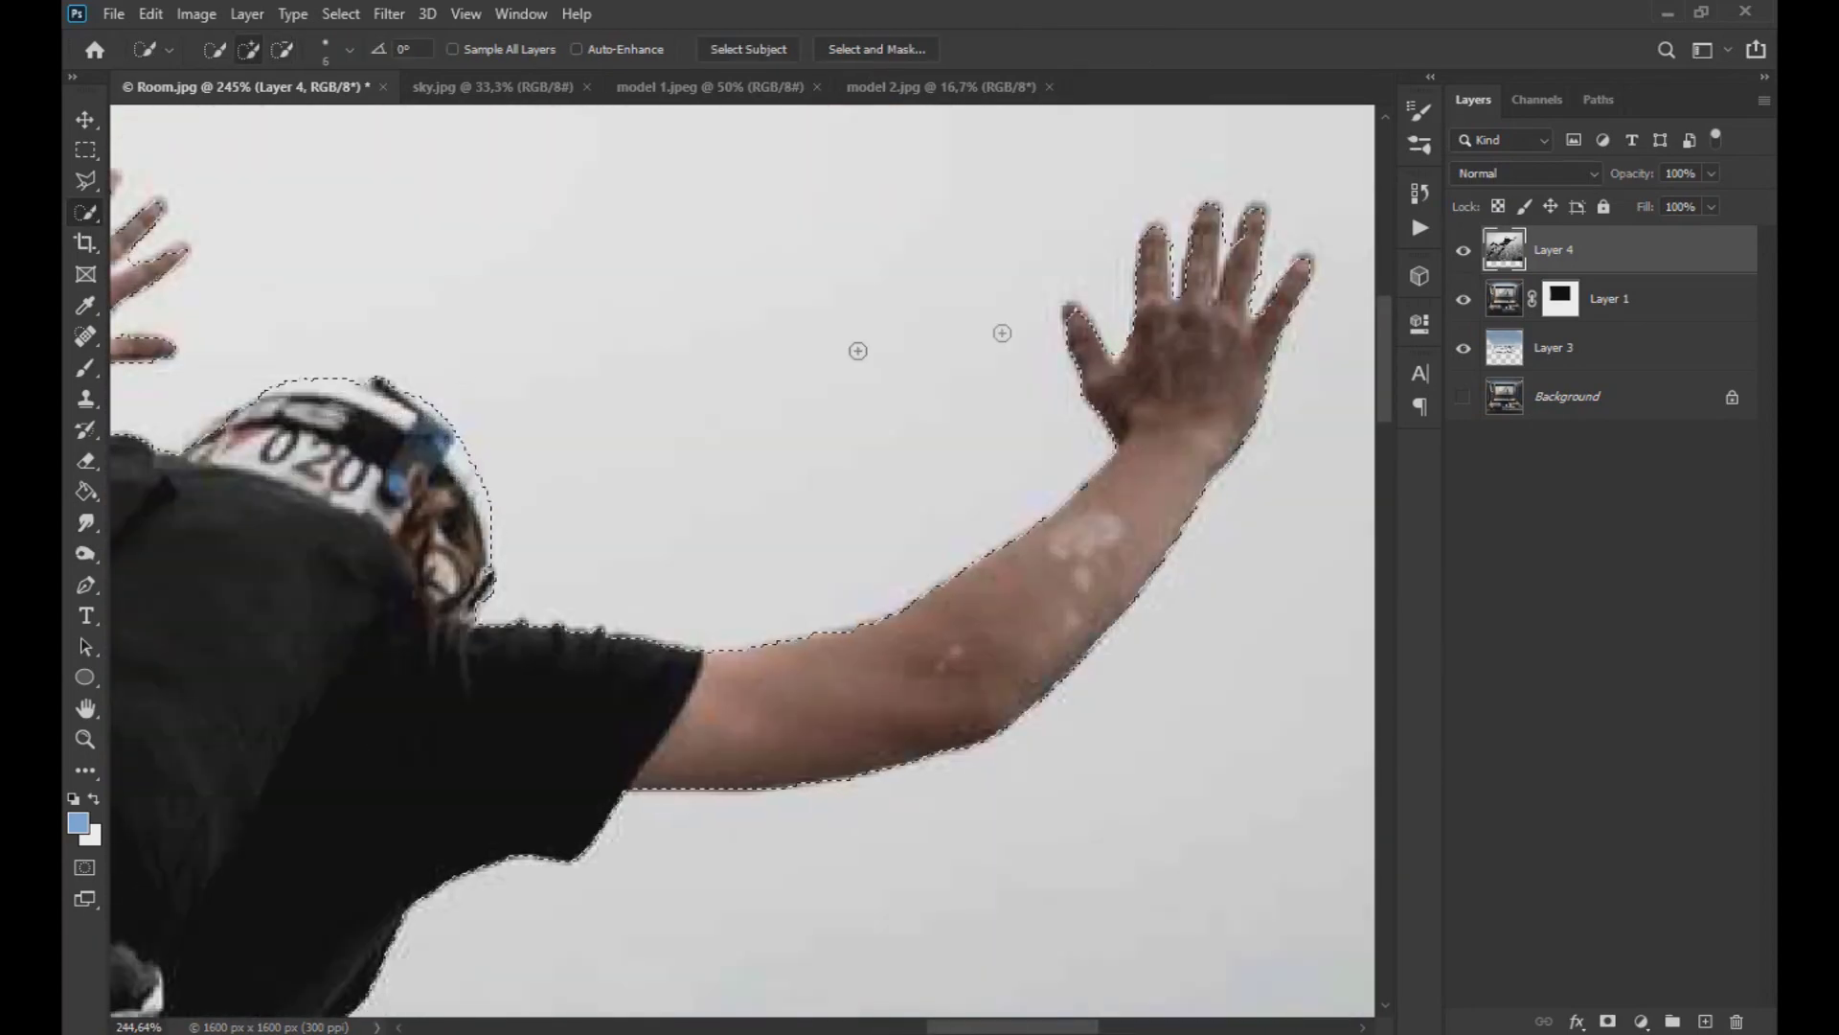
# - Add a layer mask from the selection so that only the large jumper is shown
pyautogui.scroll(-6, 711, 505)
pyautogui.click(1609, 1021)
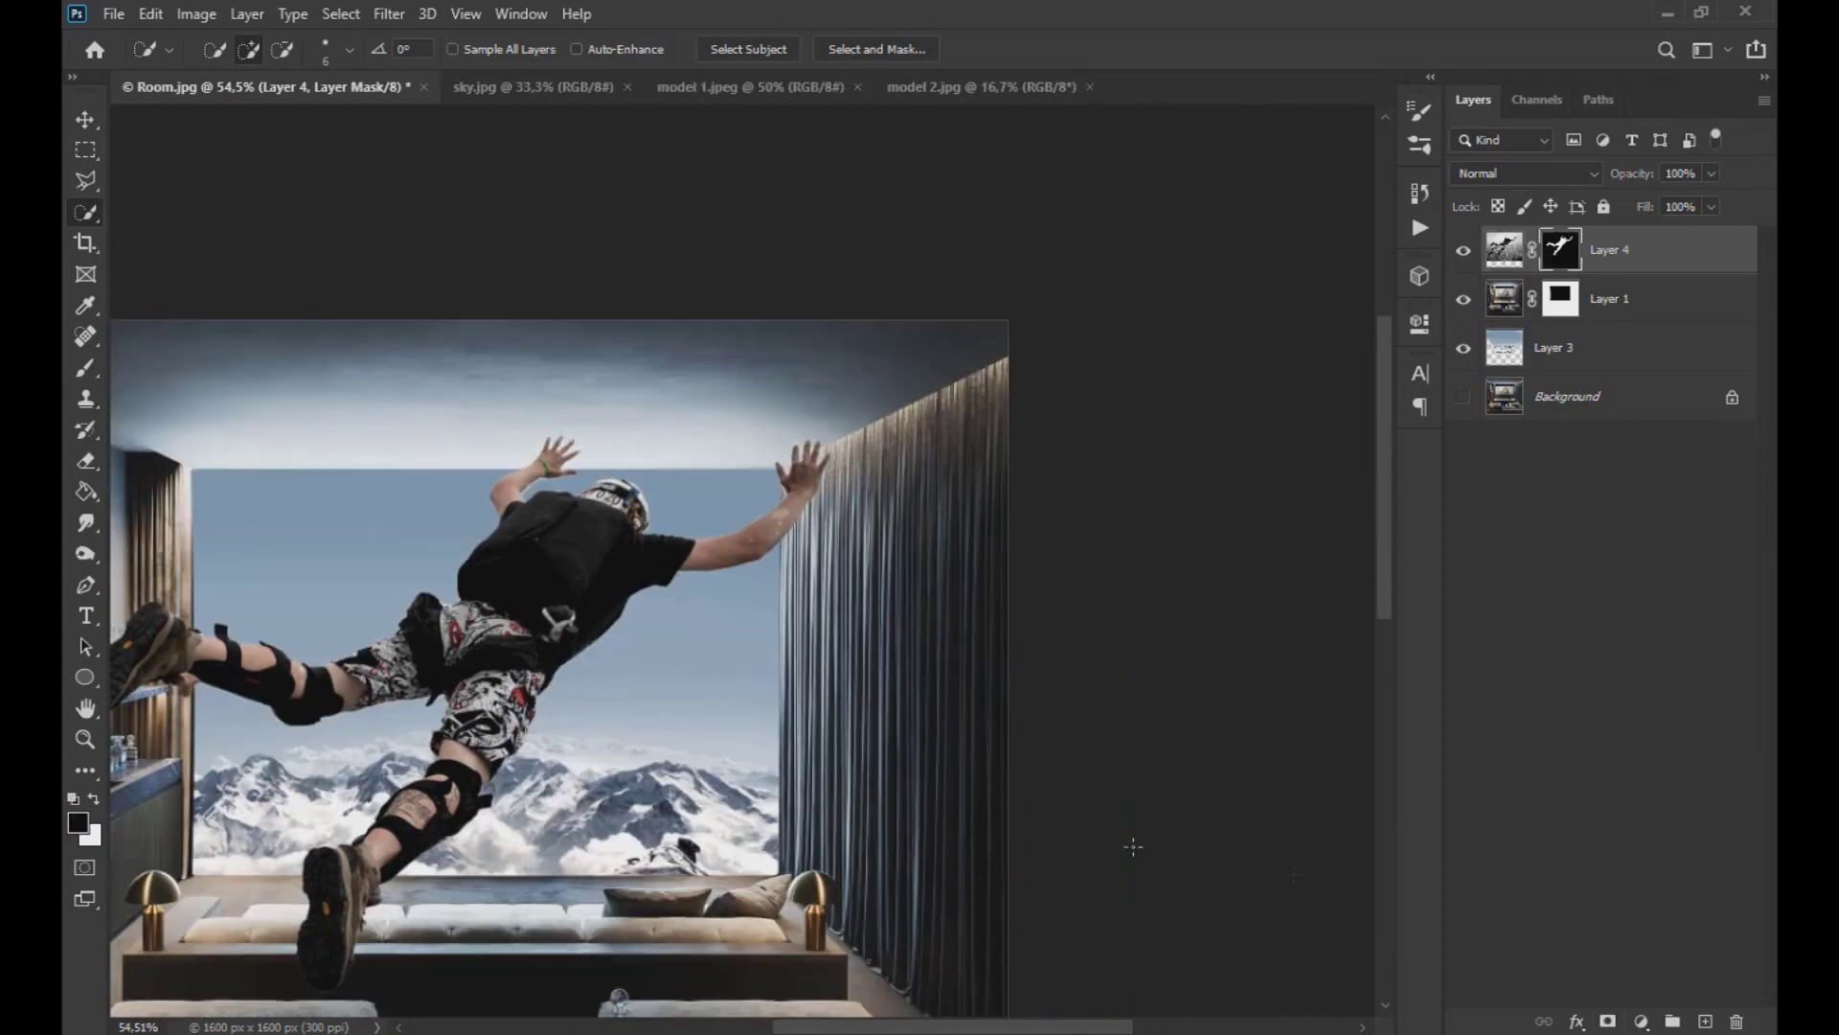
pyautogui.scroll(-2, 755, 836)
pyautogui.scroll(3, 527, 383)
# - Paint out the pale fringe along the jumper's raised arm on the mask with a 7-pixel black brush at 100% opacity
pyautogui.click(87, 368)
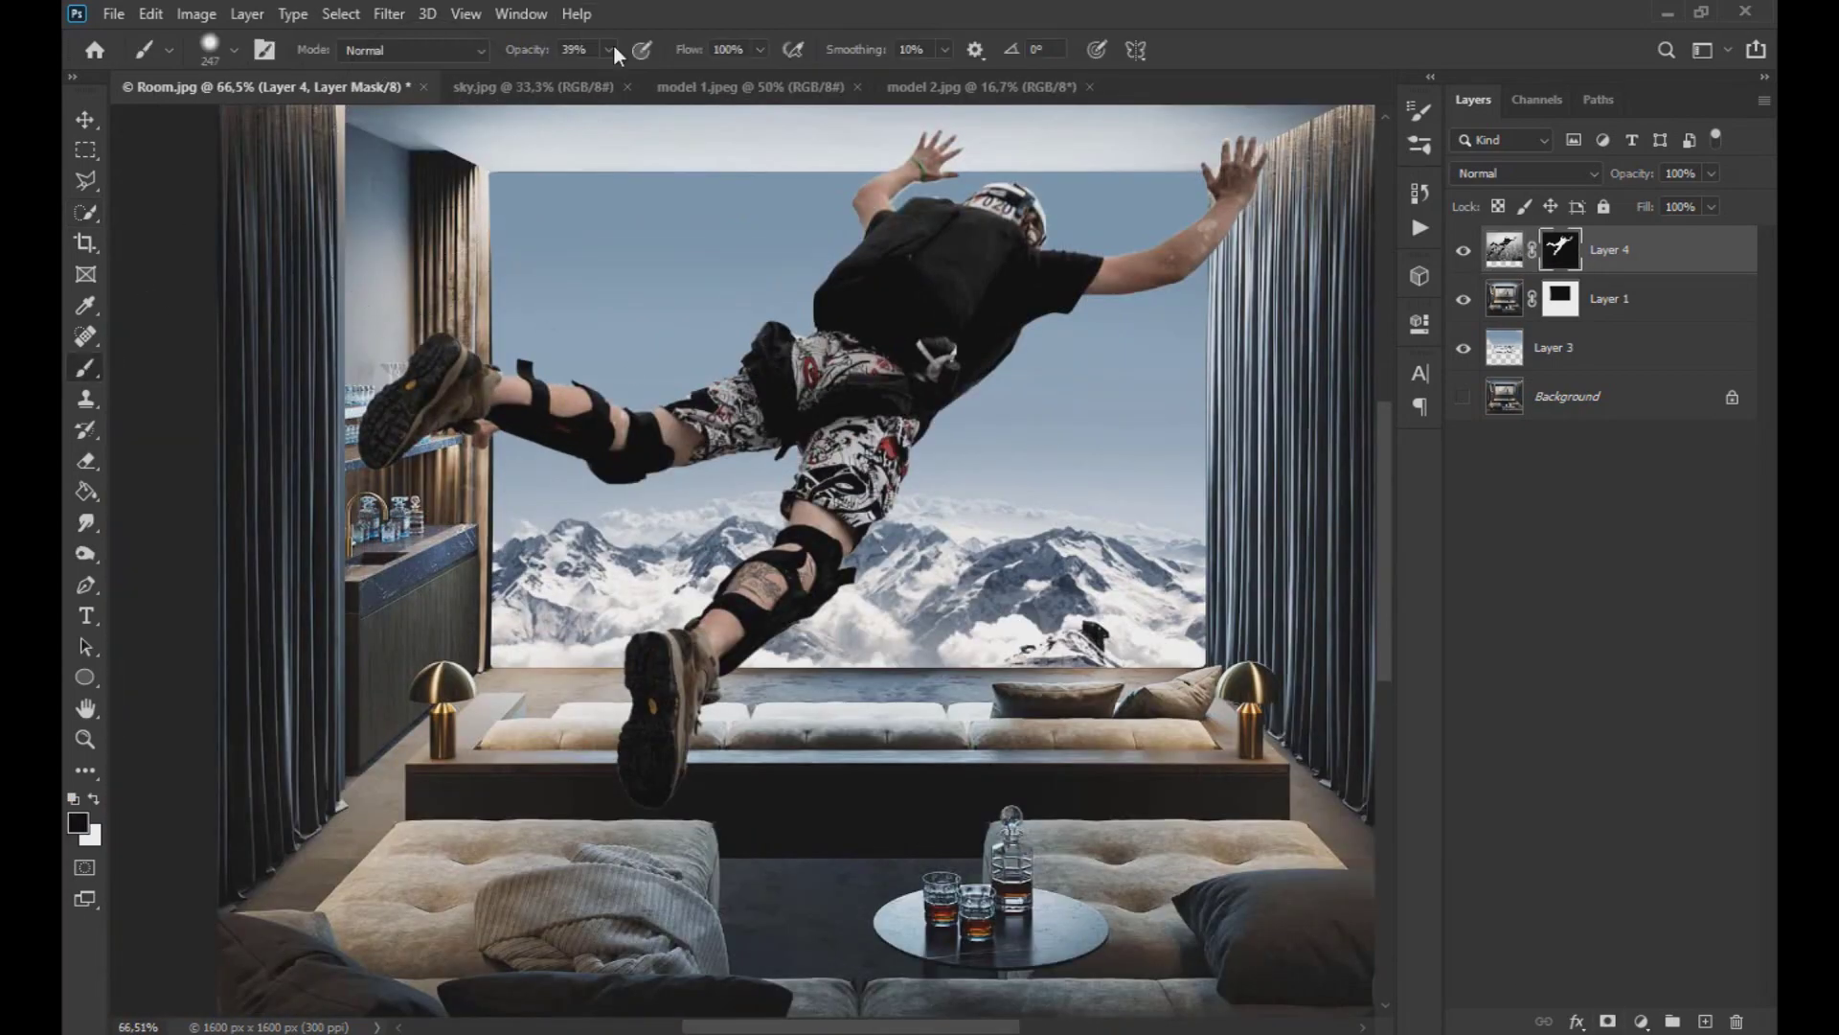
pyautogui.click(234, 50)
pyautogui.moveTo(193, 181); pyautogui.dragTo(279, 181)
pyautogui.press('Return')
pyautogui.scroll(6, 1094, 211)
pyautogui.press('[')
pyautogui.press('[')
pyautogui.press('[')
pyautogui.press('[')
pyautogui.press('[')
pyautogui.press('[')
pyautogui.press('[')
pyautogui.press('[')
pyautogui.press('[')
pyautogui.press('[')
pyautogui.press('[')
pyautogui.press('[')
pyautogui.press('[')
pyautogui.press('[')
pyautogui.press('[')
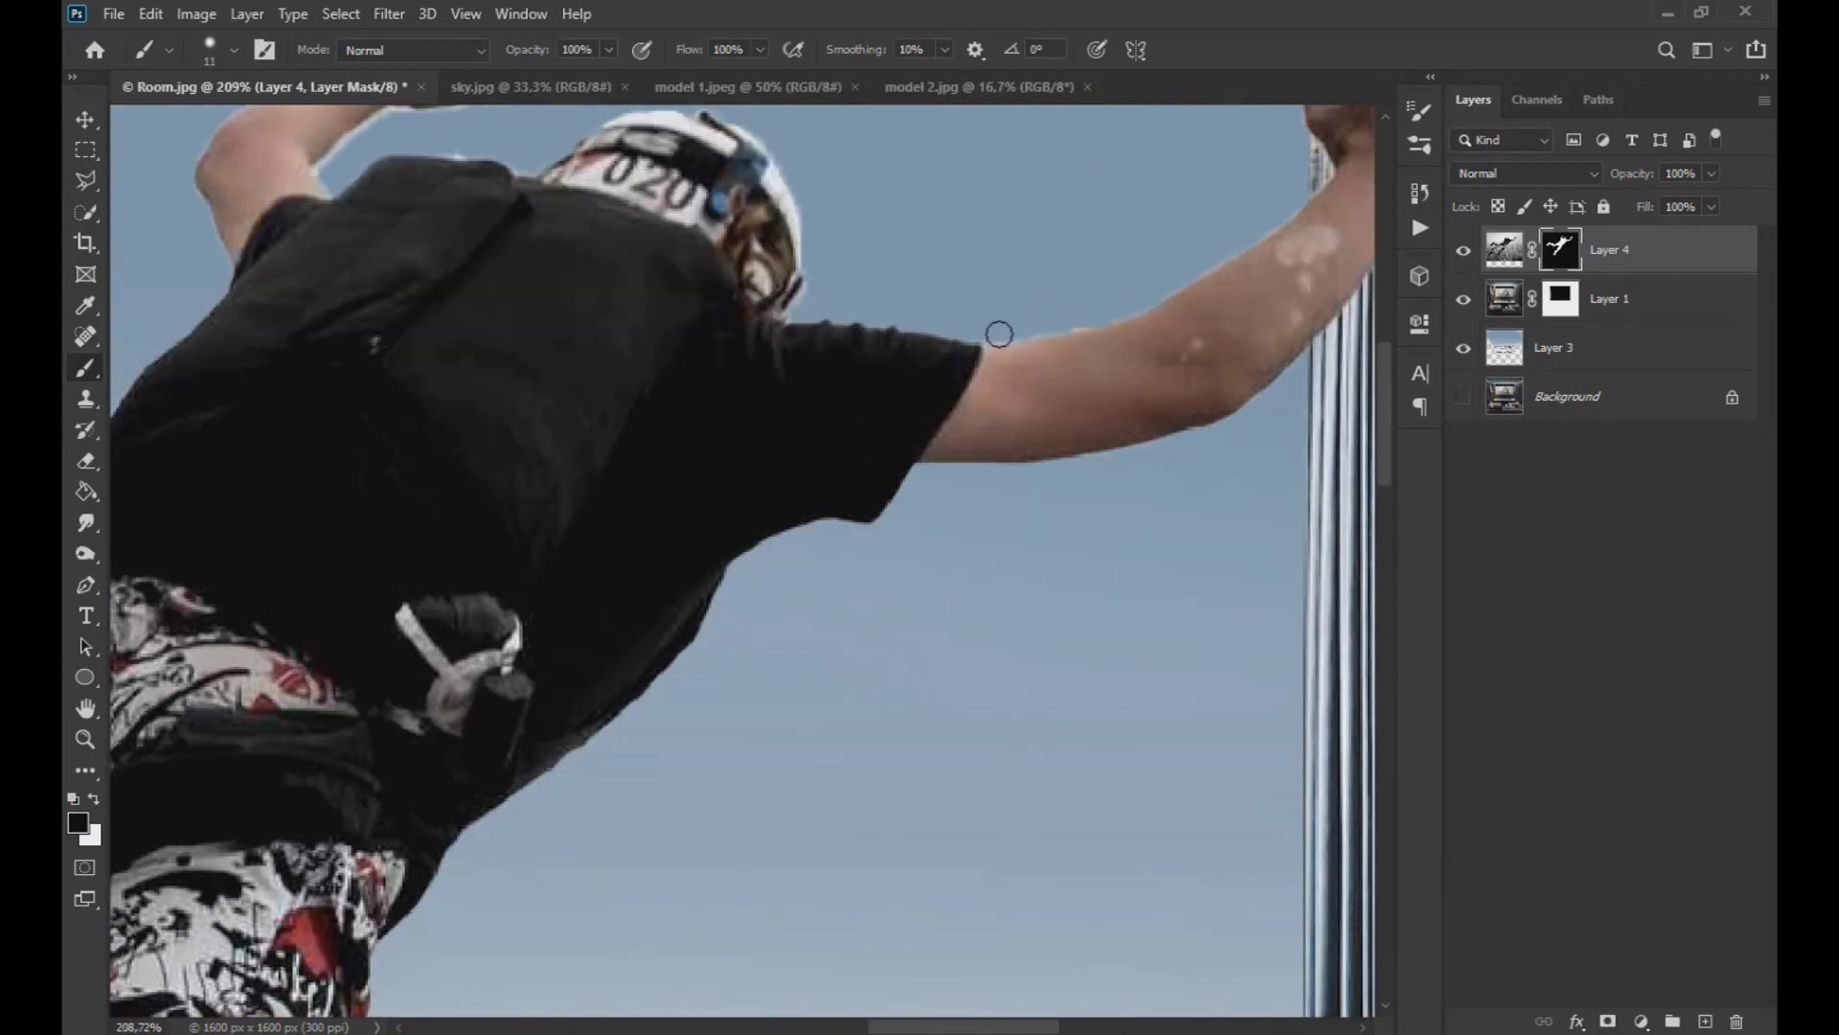
pyautogui.scroll(3, 997, 333)
pyautogui.keyDown('alt'); pyautogui.rightClick(427, 271); pyautogui.keyUp('alt')
pyautogui.scroll(4, 305, 306)
pyautogui.moveTo(333, 366); pyautogui.dragTo(386, 273)
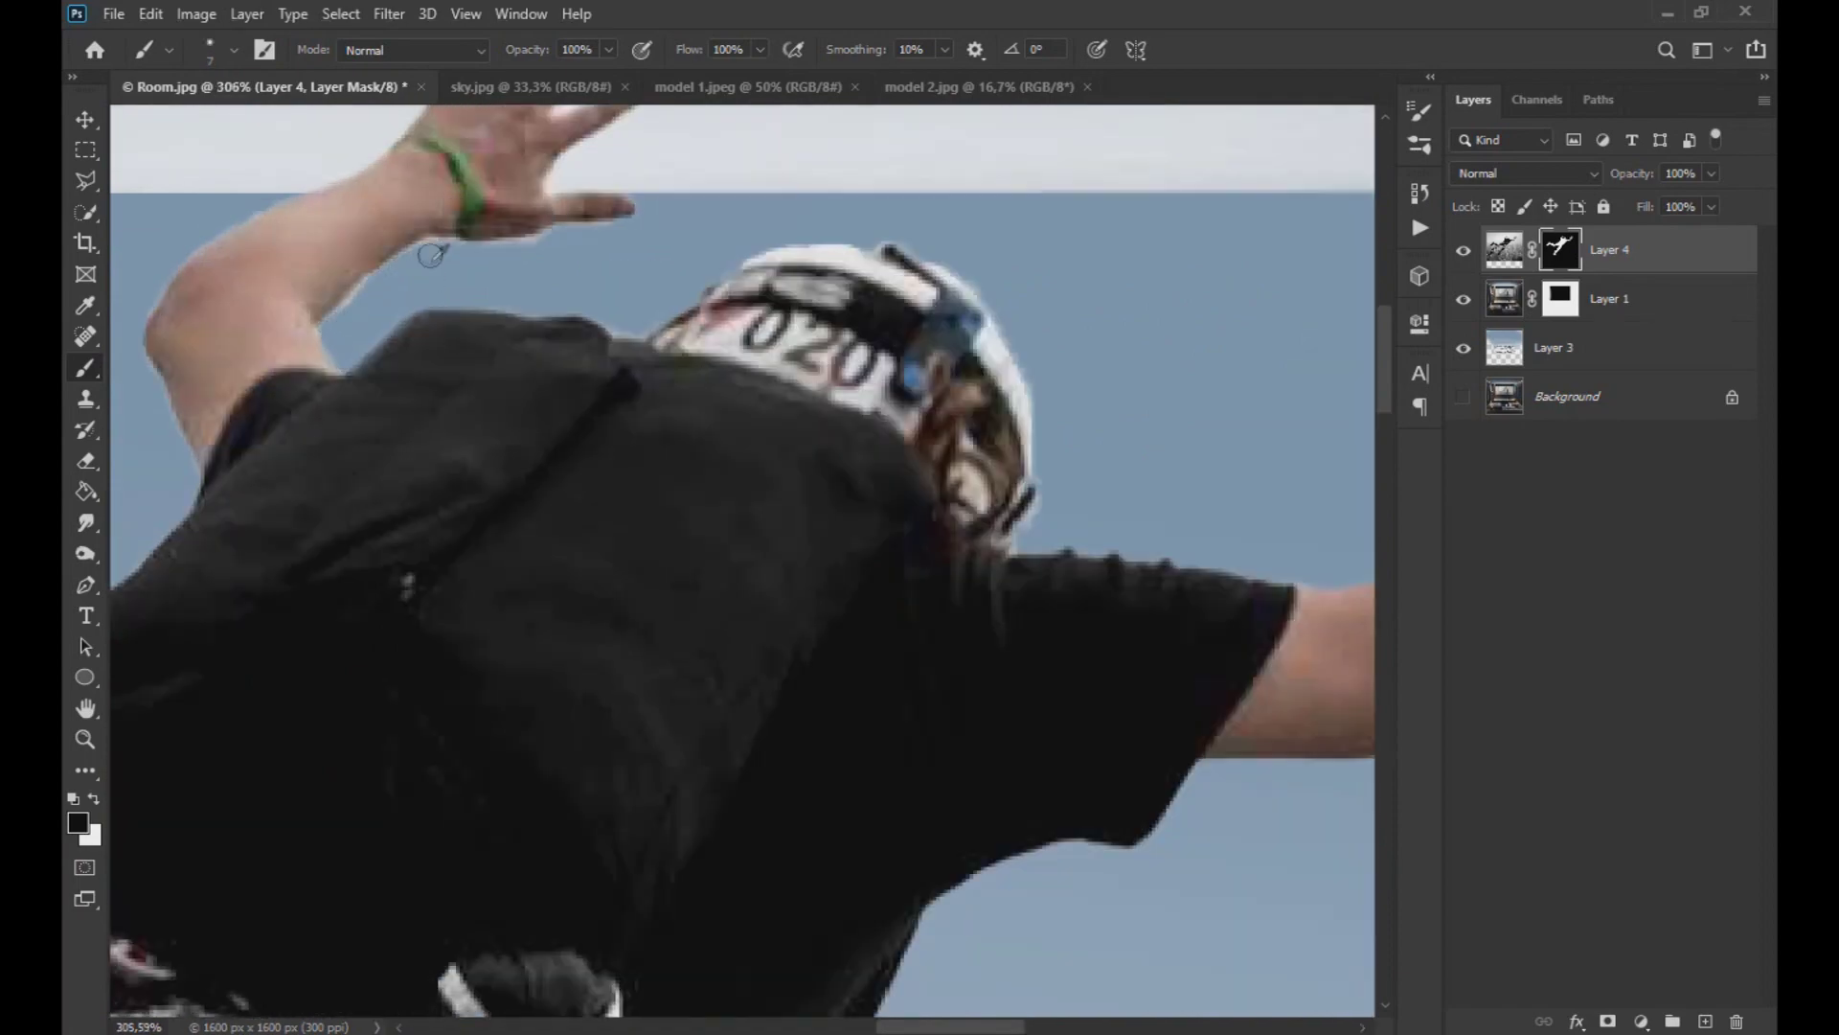
# - Clean up the mask edges around the jumper's hands, arms and helmet with small black and white brush strokes
pyautogui.scroll(3, 349, 310)
pyautogui.keyDown('alt'); pyautogui.rightClick(496, 226); pyautogui.keyUp('alt')
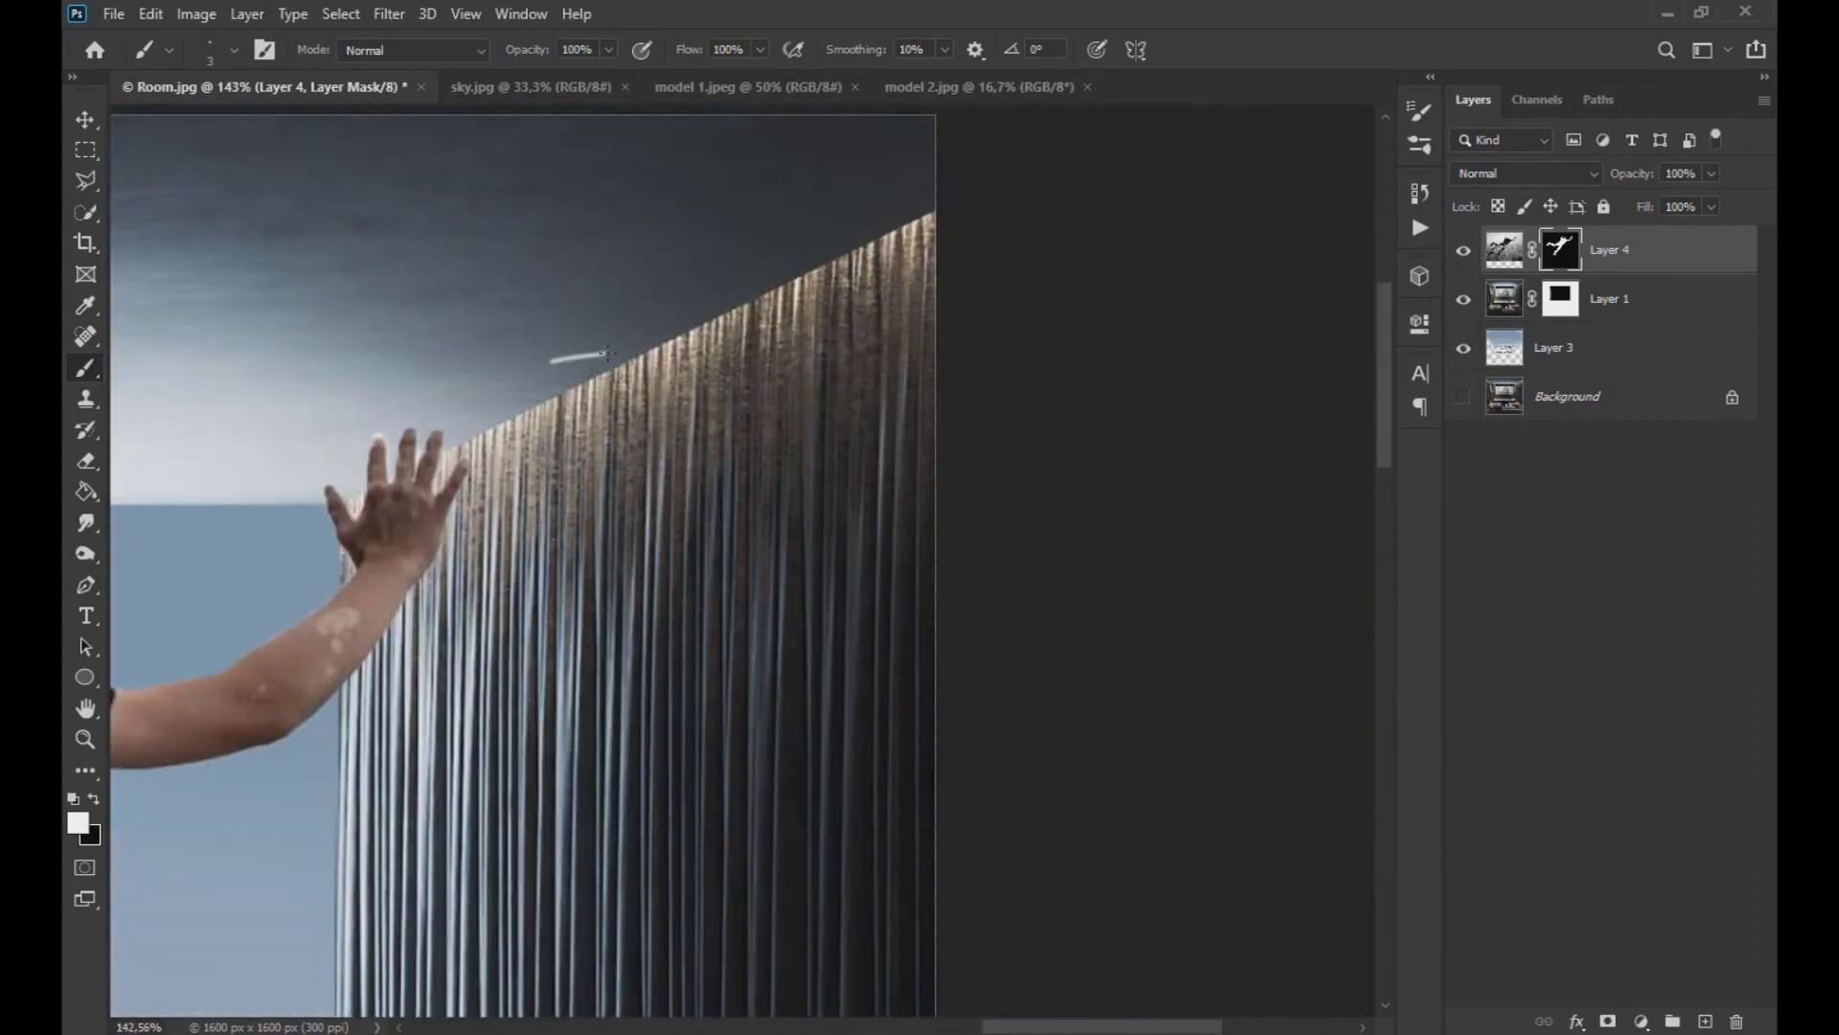
pyautogui.scroll(3, 410, 471)
pyautogui.scroll(-6, 383, 647)
pyautogui.keyDown('alt'); pyautogui.rightClick(537, 589); pyautogui.keyUp('alt')
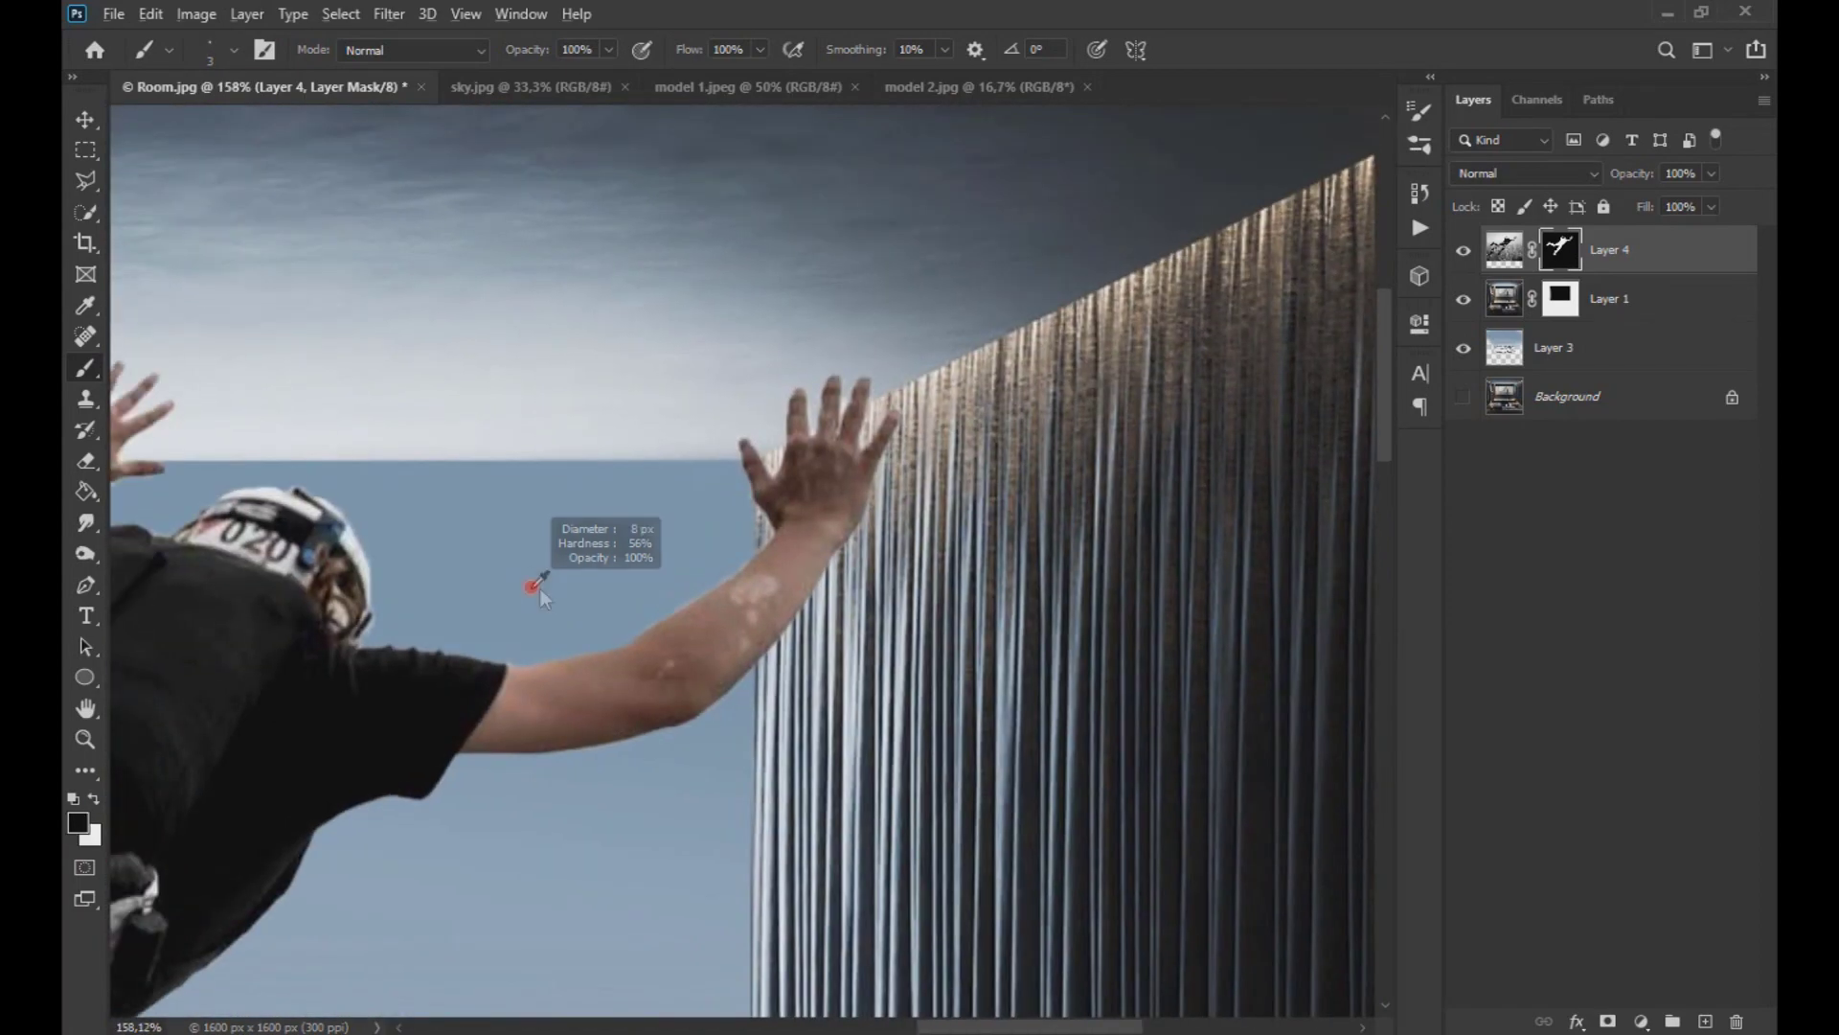
pyautogui.scroll(6, 670, 589)
pyautogui.keyDown('alt'); pyautogui.rightClick(602, 590); pyautogui.keyUp('alt')
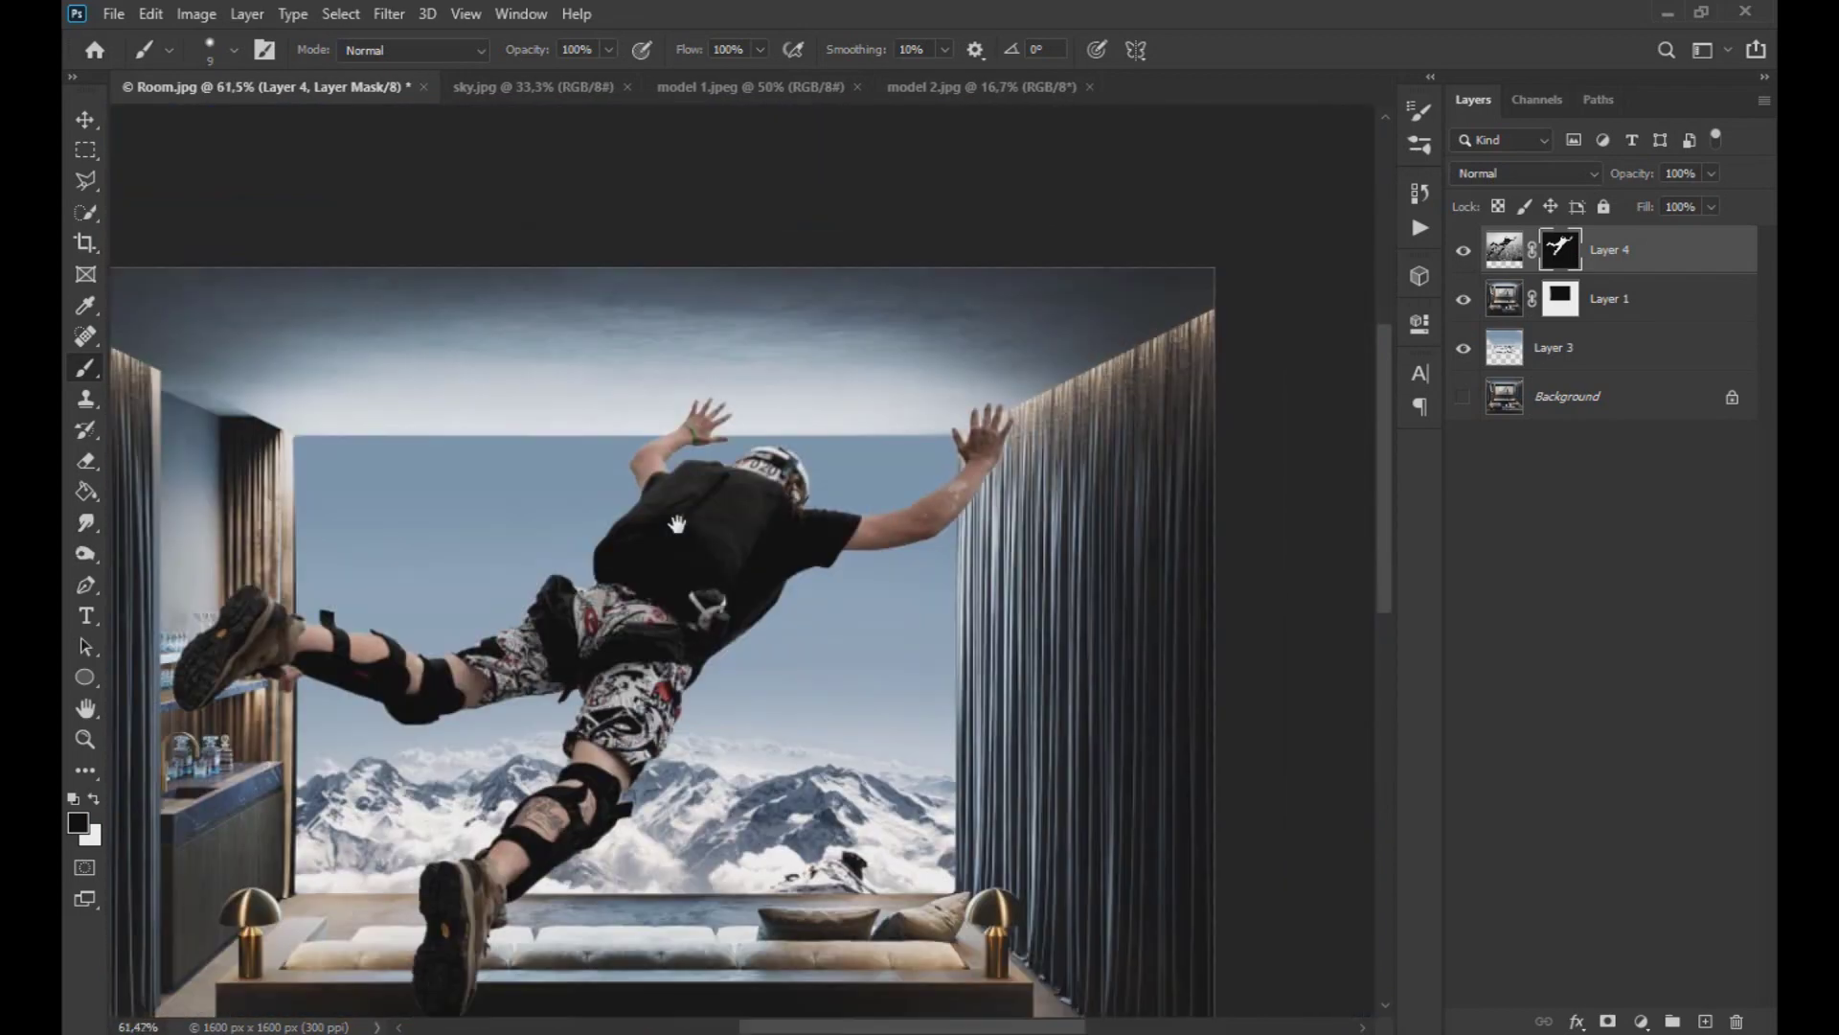
# - Scale the jumper on Layer 4 down with Free Transform and position it over the left part of the mountain opening
pyautogui.press('v')
pyautogui.hotkey('ctrl', 't')
pyautogui.moveTo(1259, 158); pyautogui.dragTo(964, 315)
pyautogui.moveTo(744, 494); pyautogui.dragTo(690, 496)
pyautogui.scroll(-5, 690, 496)
pyautogui.scroll(4, 683, 527)
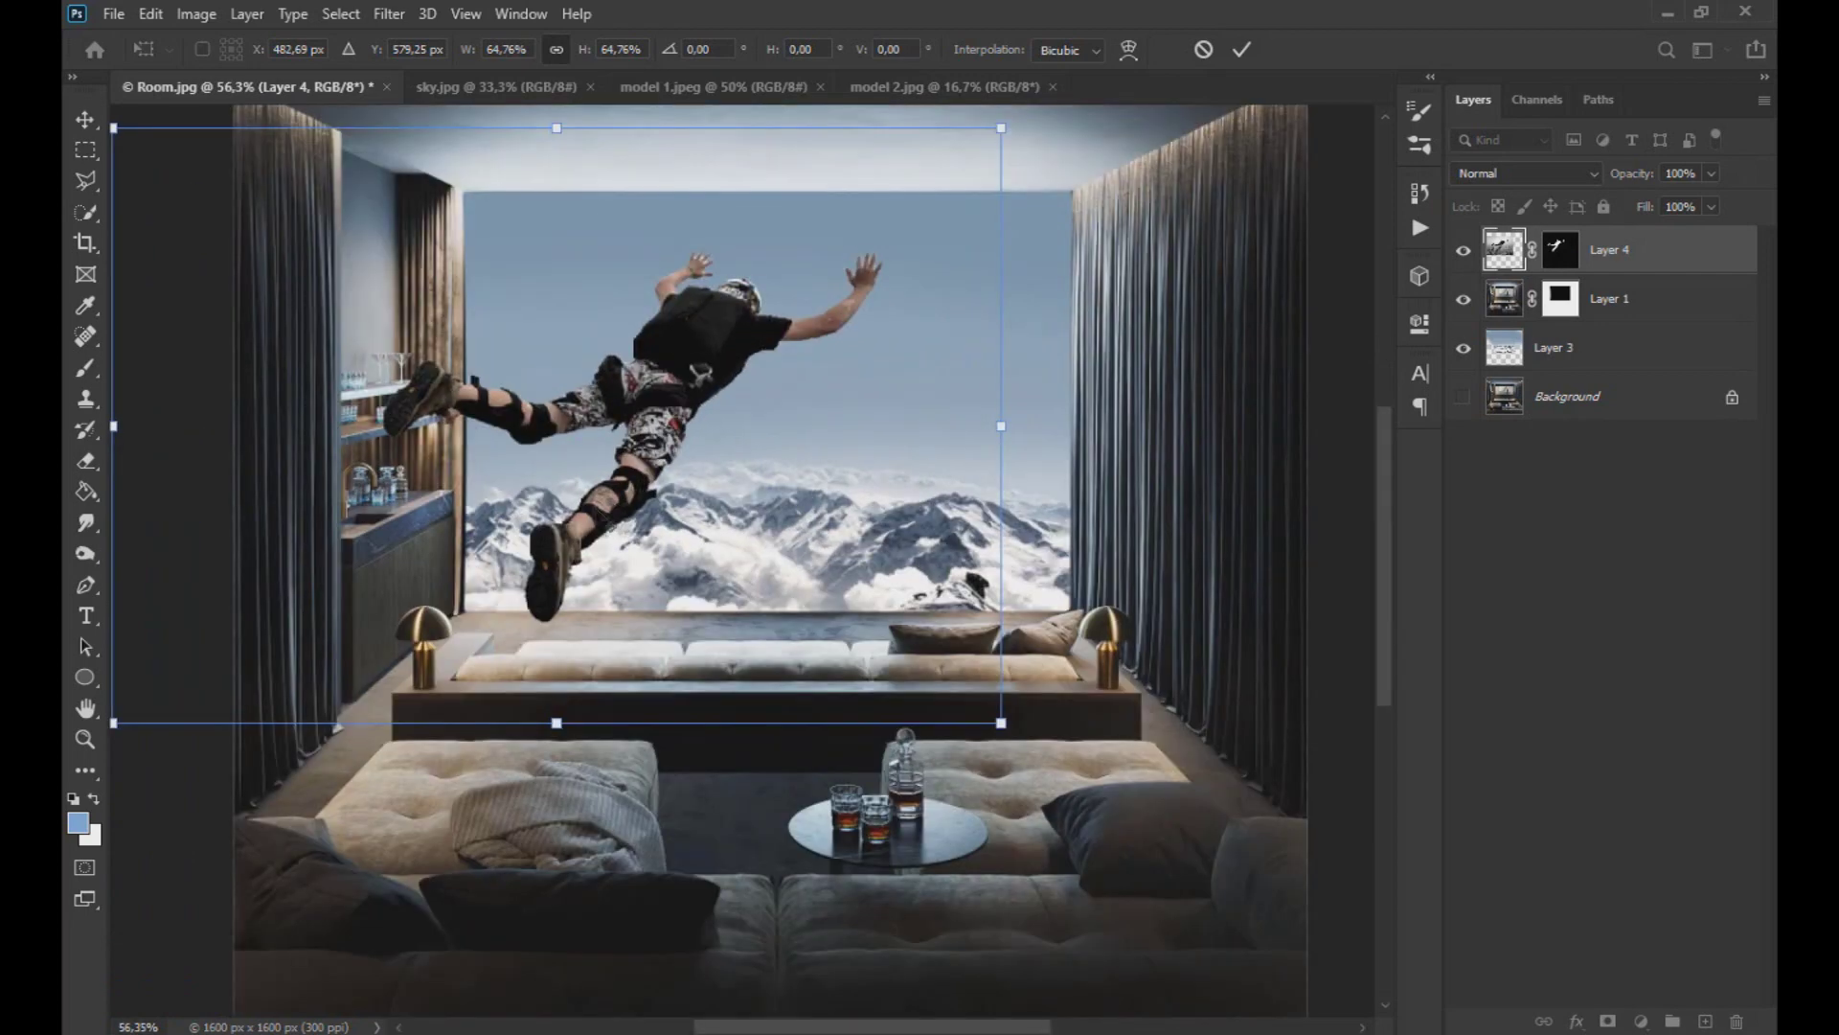
pyautogui.moveTo(1011, 725); pyautogui.dragTo(1002, 718)
pyautogui.rightClick(868, 567)
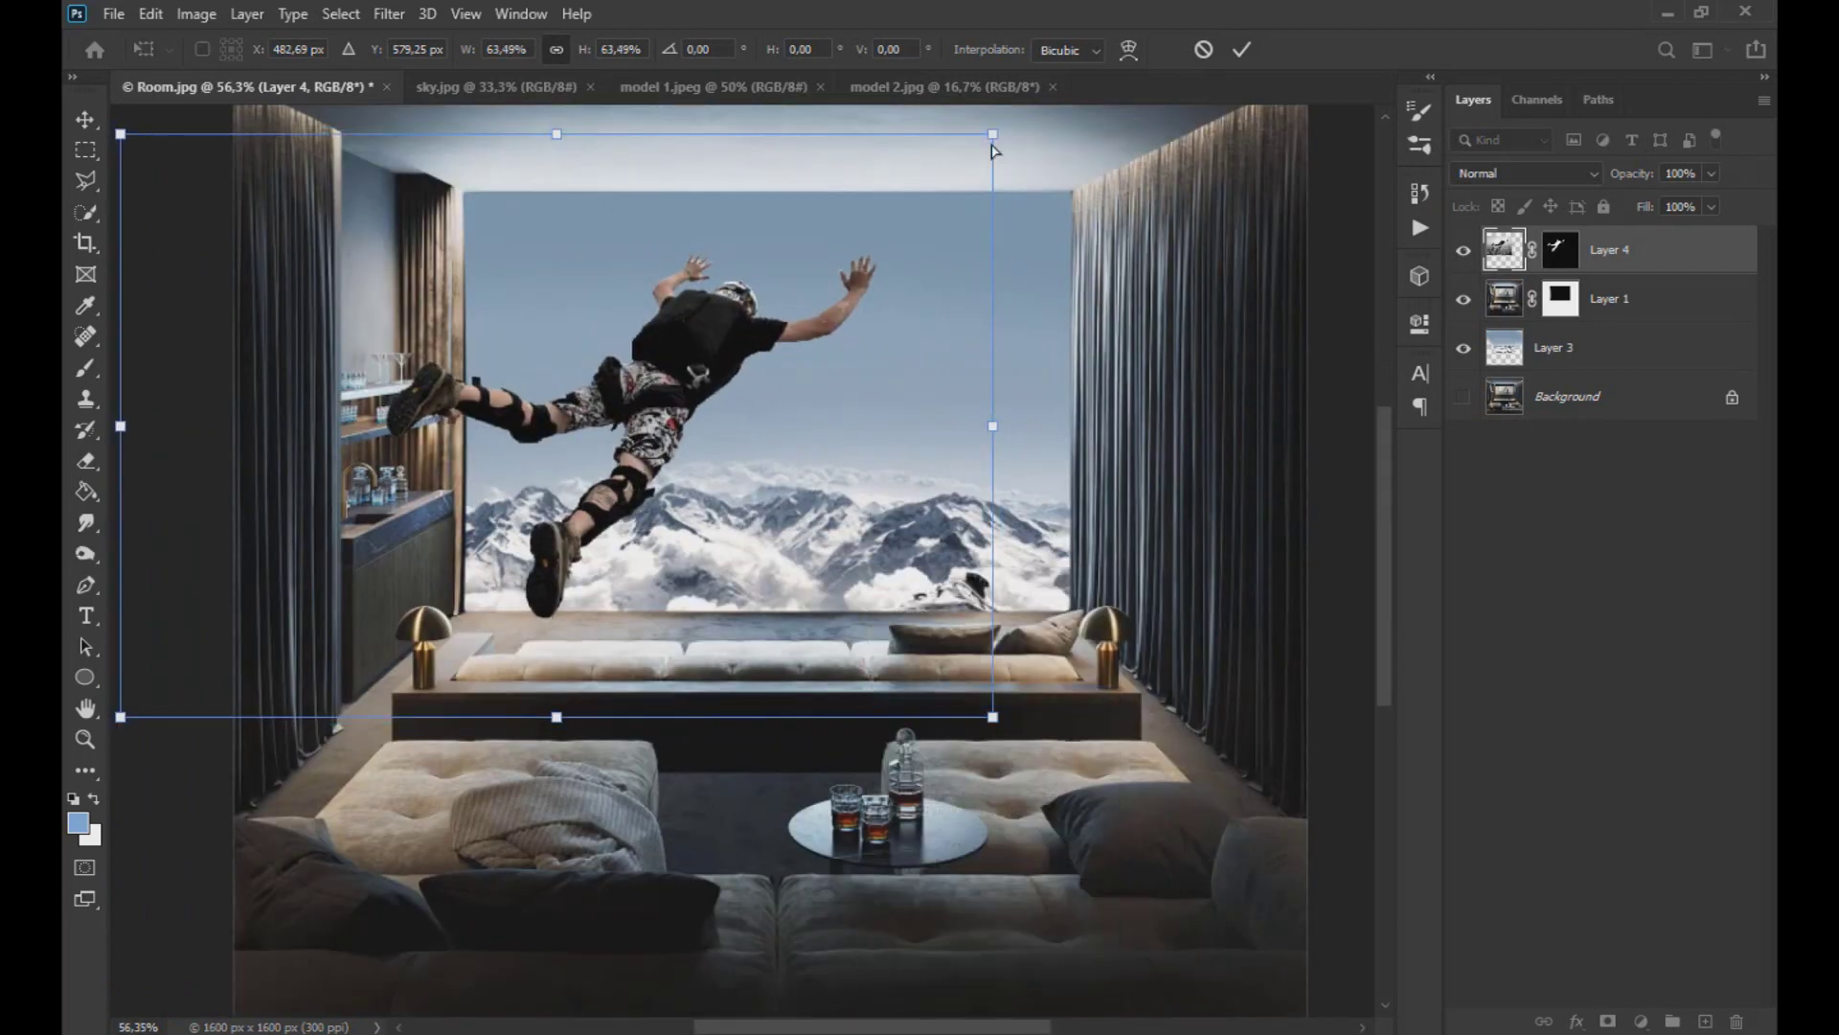
pyautogui.moveTo(993, 148); pyautogui.dragTo(905, 203)
pyautogui.moveTo(216, 135); pyautogui.dragTo(218, 179)
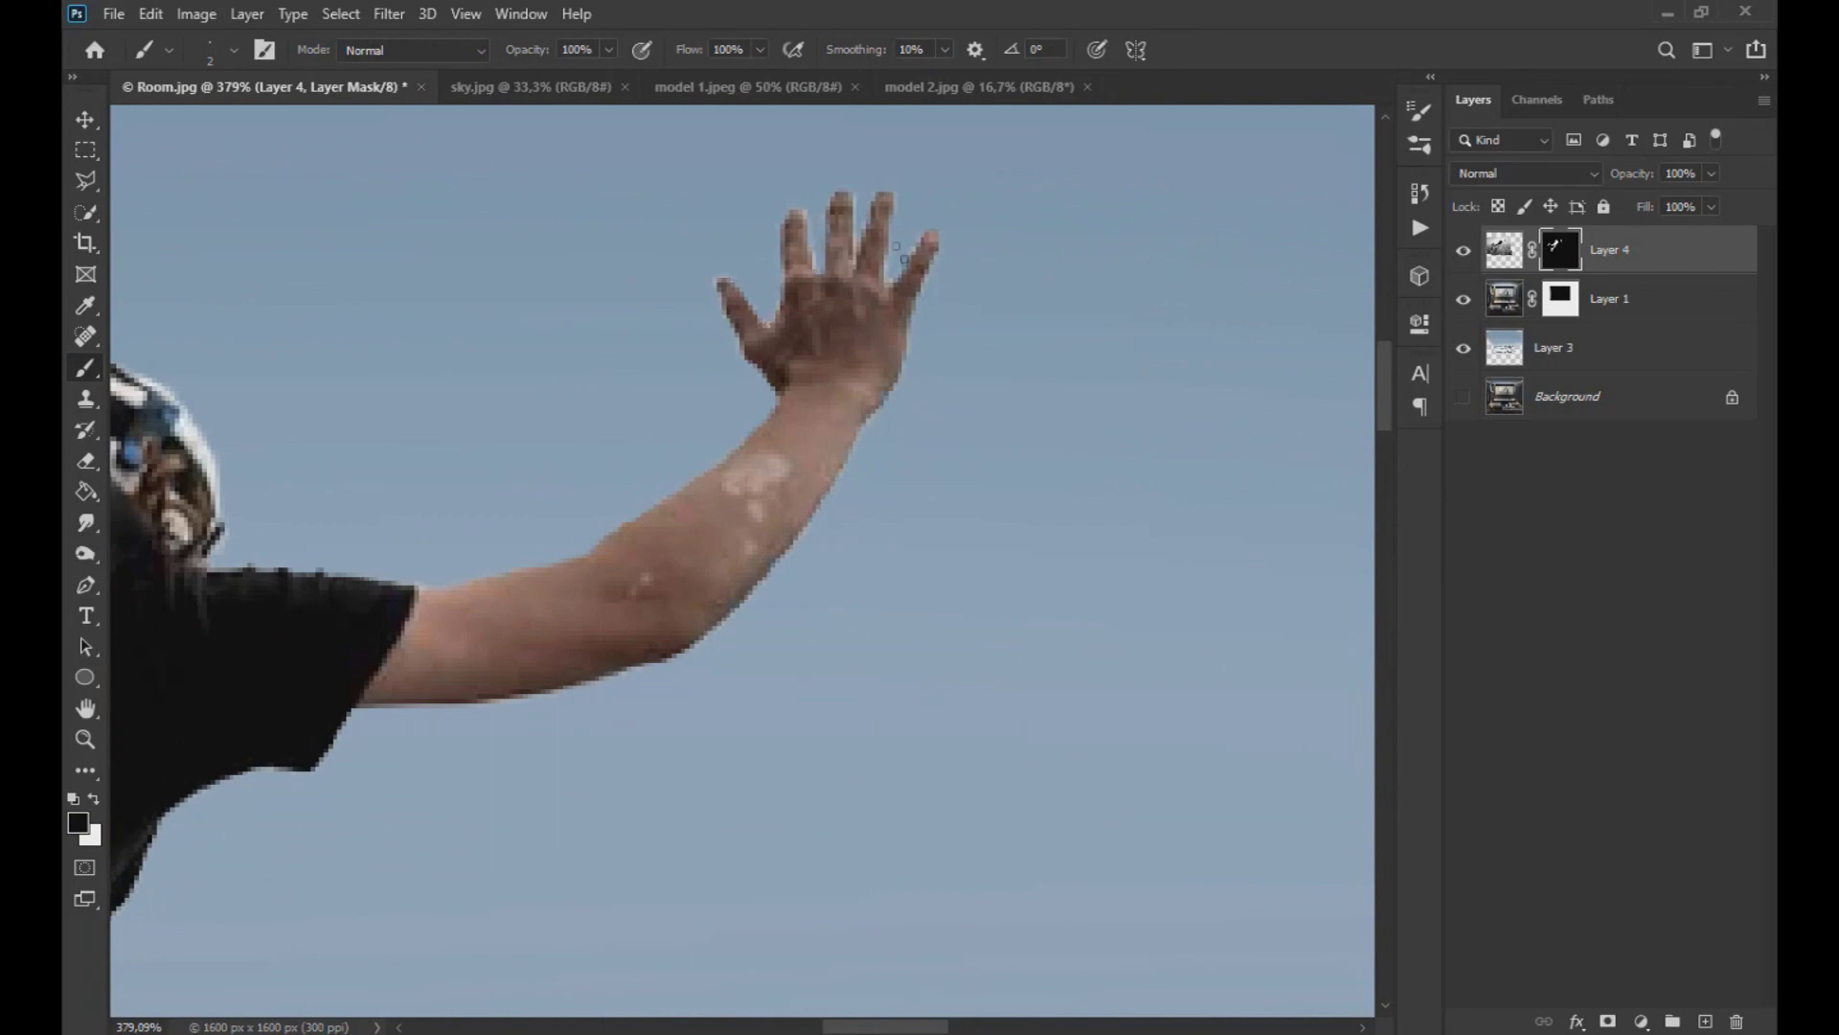
# - Touch up Layer 4's mask edges around the jumper's hands, helmet and legs with 2- to 5-pixel brush strokes
pyautogui.scroll(-3, 901, 251)
pyautogui.scroll(5, 381, 251)
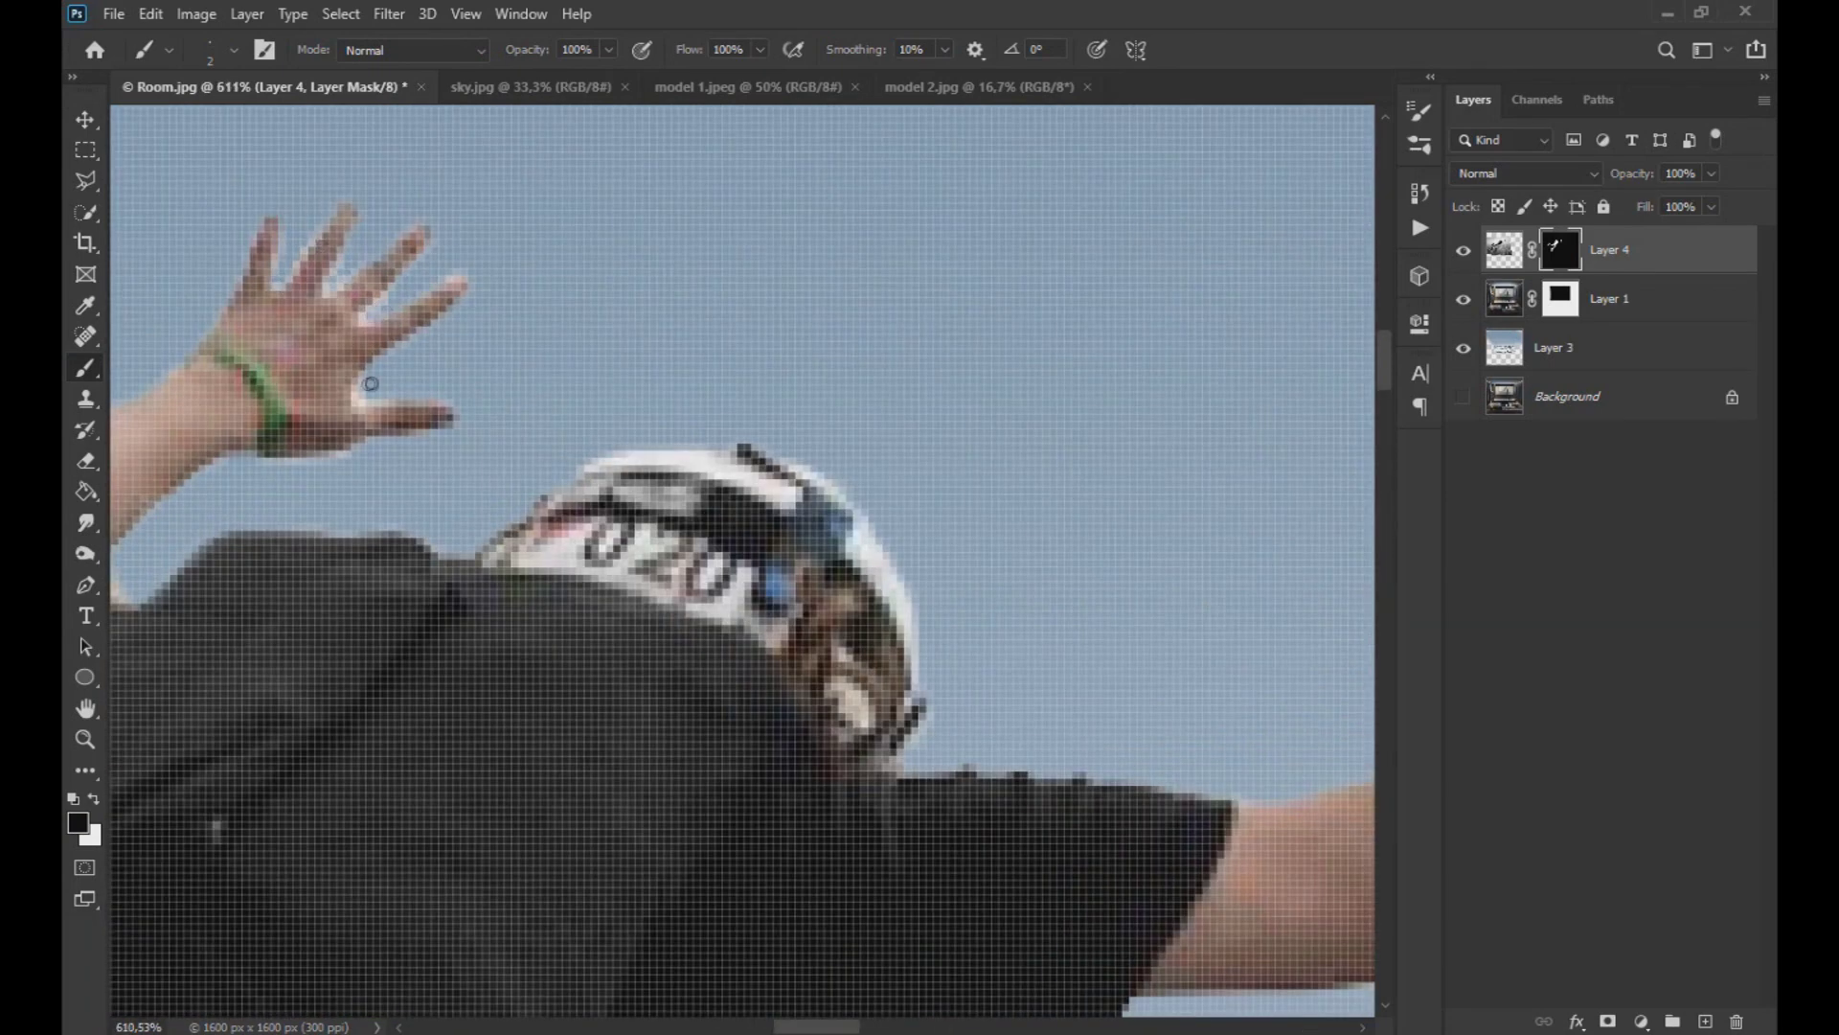
pyautogui.scroll(-5, 374, 397)
pyautogui.scroll(4, 374, 403)
pyautogui.scroll(-8, 402, 422)
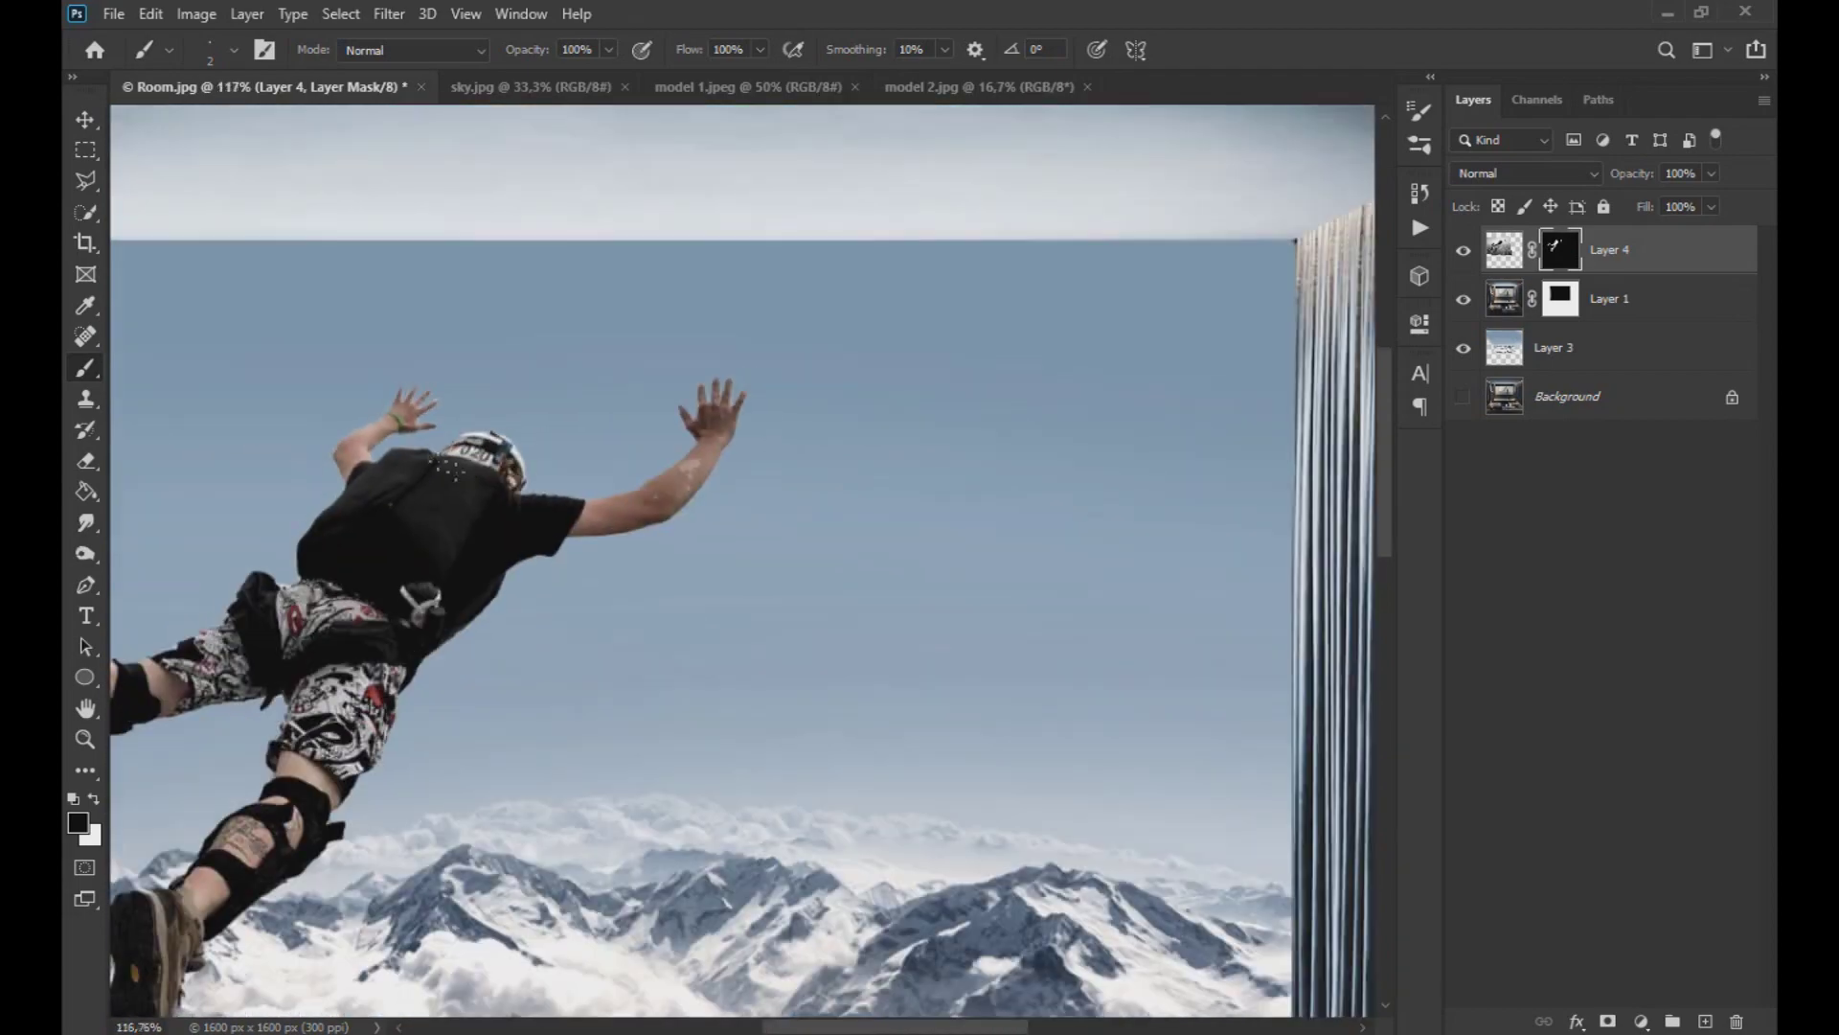
pyautogui.scroll(6, 173, 558)
pyautogui.keyDown('alt'); pyautogui.rightClick(661, 574); pyautogui.keyUp('alt')
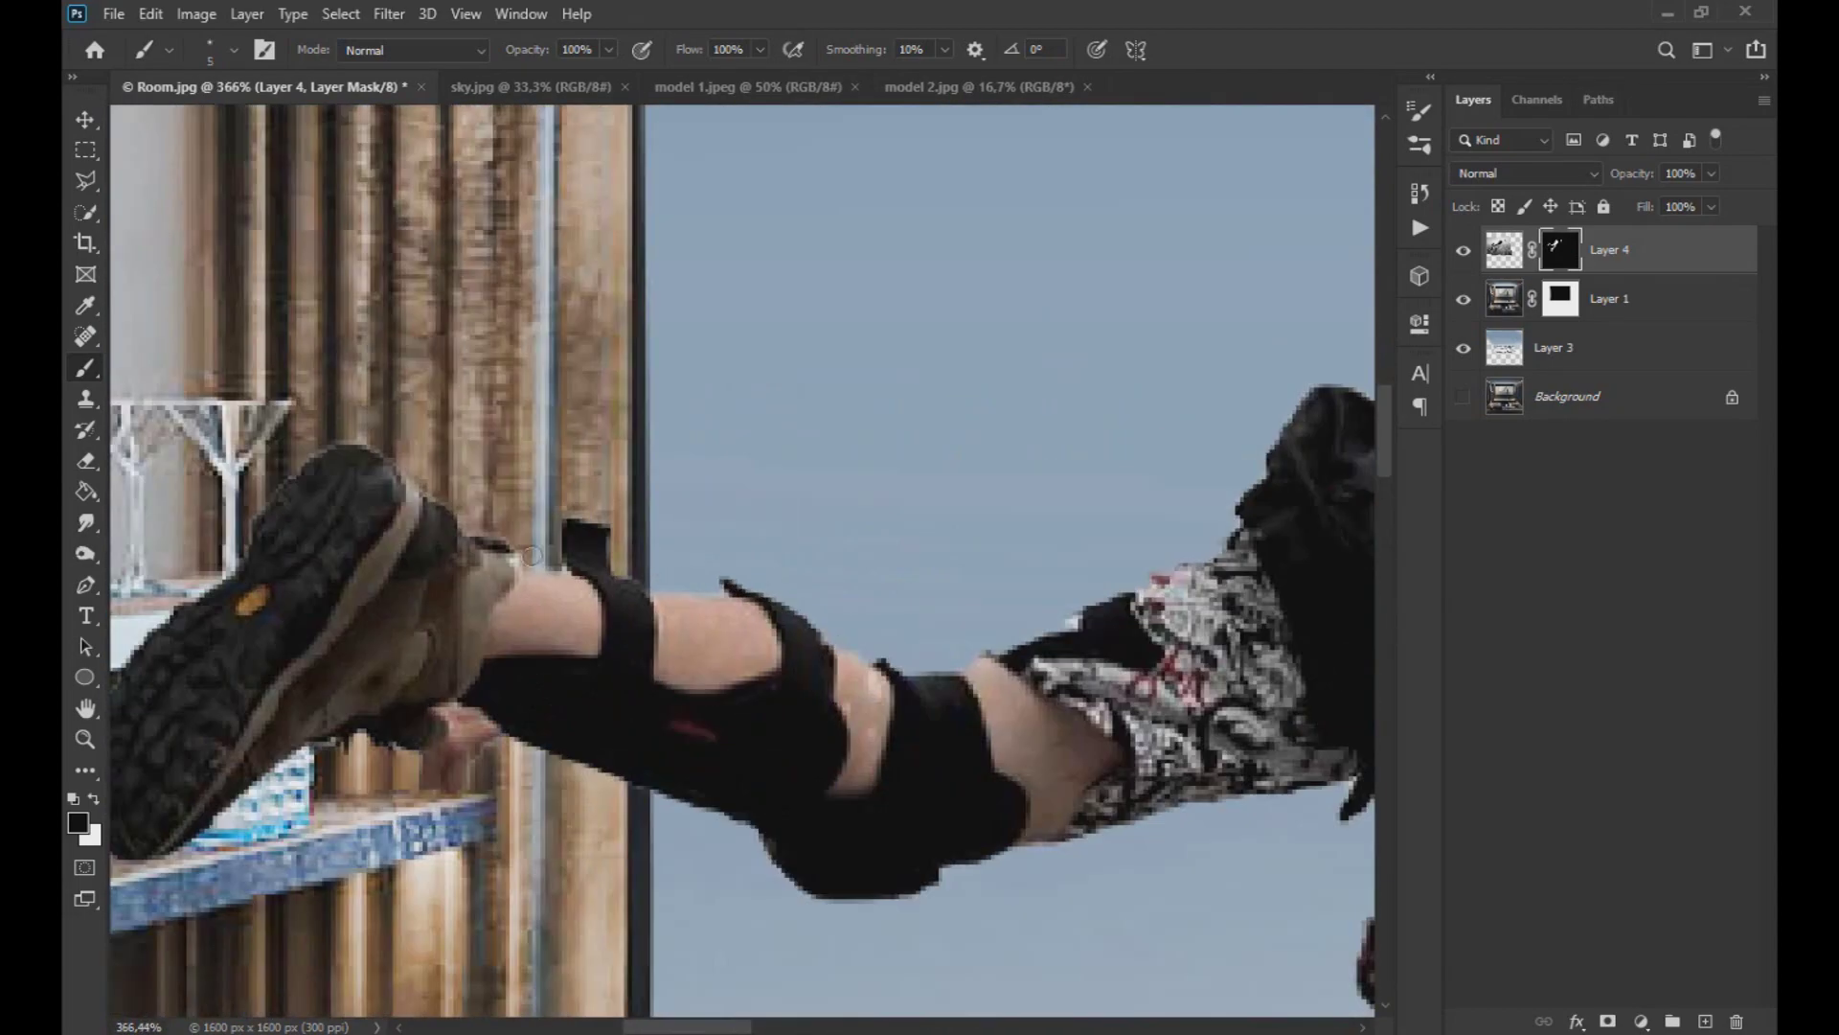
pyautogui.scroll(-3, 541, 563)
pyautogui.press('v')
pyautogui.scroll(-4, 556, 580)
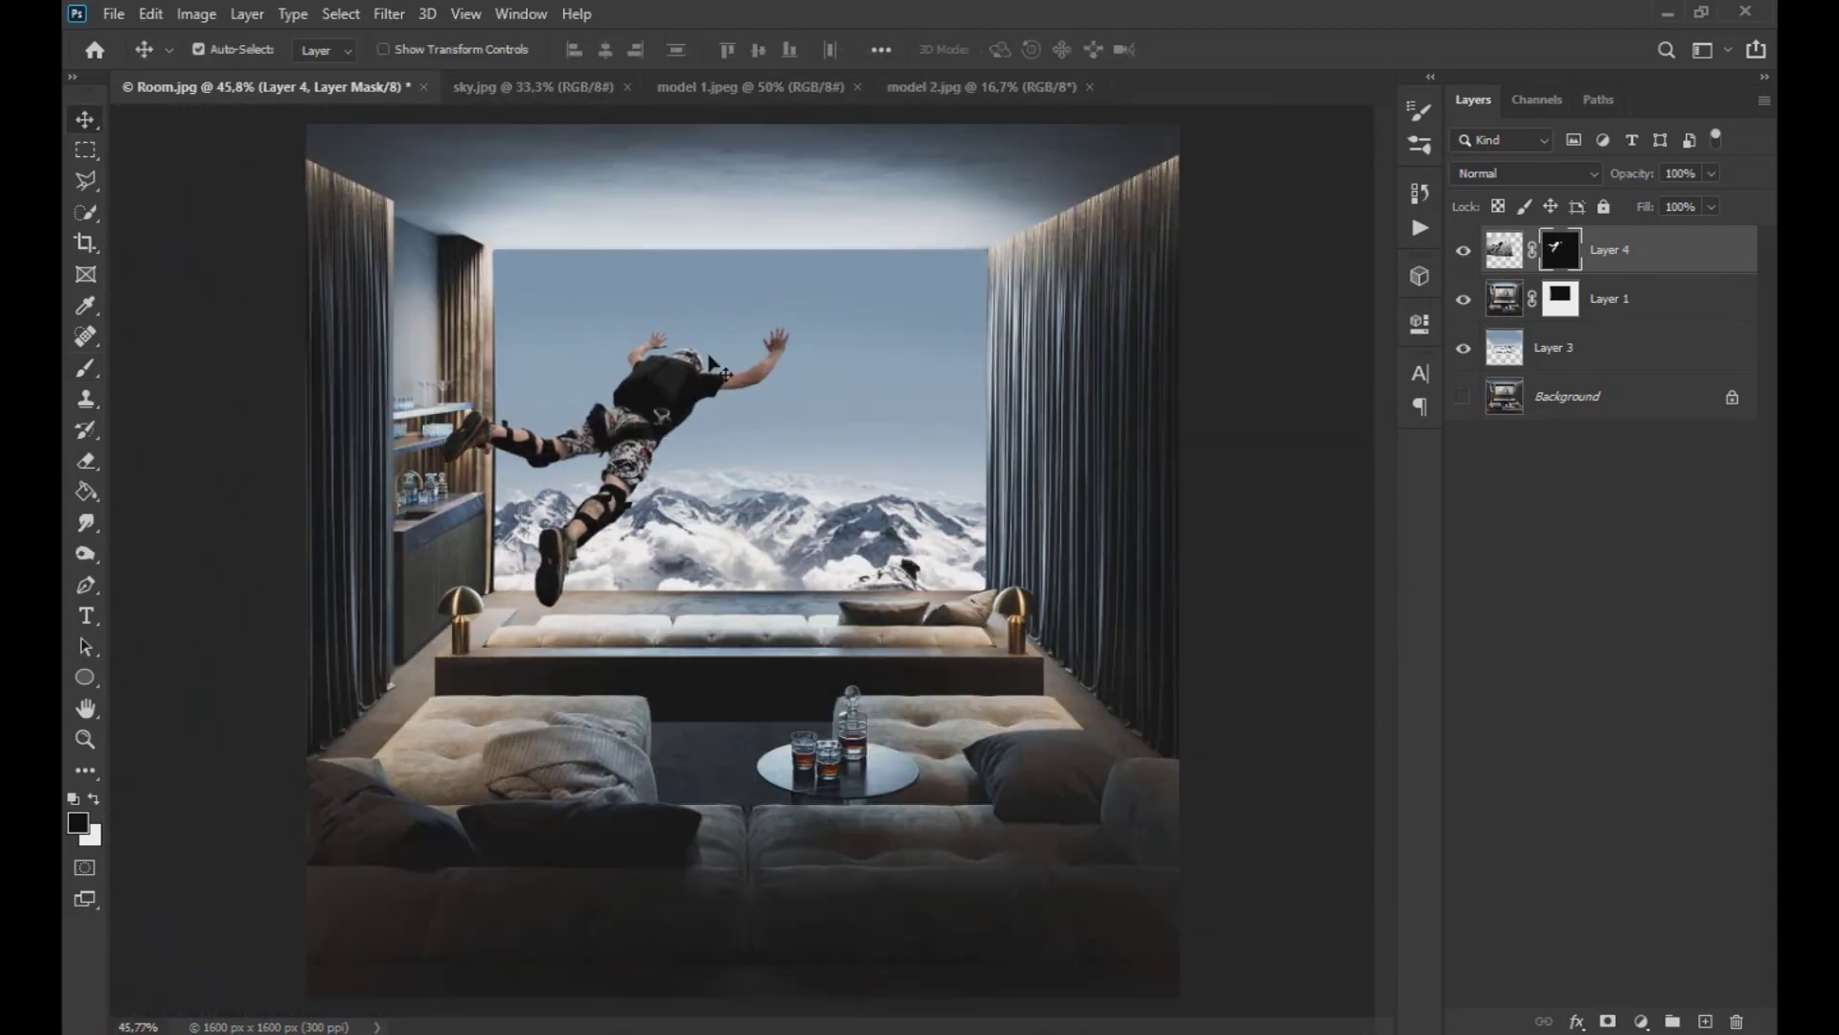
# - Scale the Layer 4 jumper down slightly, rotate it clockwise and nudge it left within the opening with Free Transform
pyautogui.hotkey('ctrl', 't')
pyautogui.moveTo(943, 234); pyautogui.dragTo(932, 308)
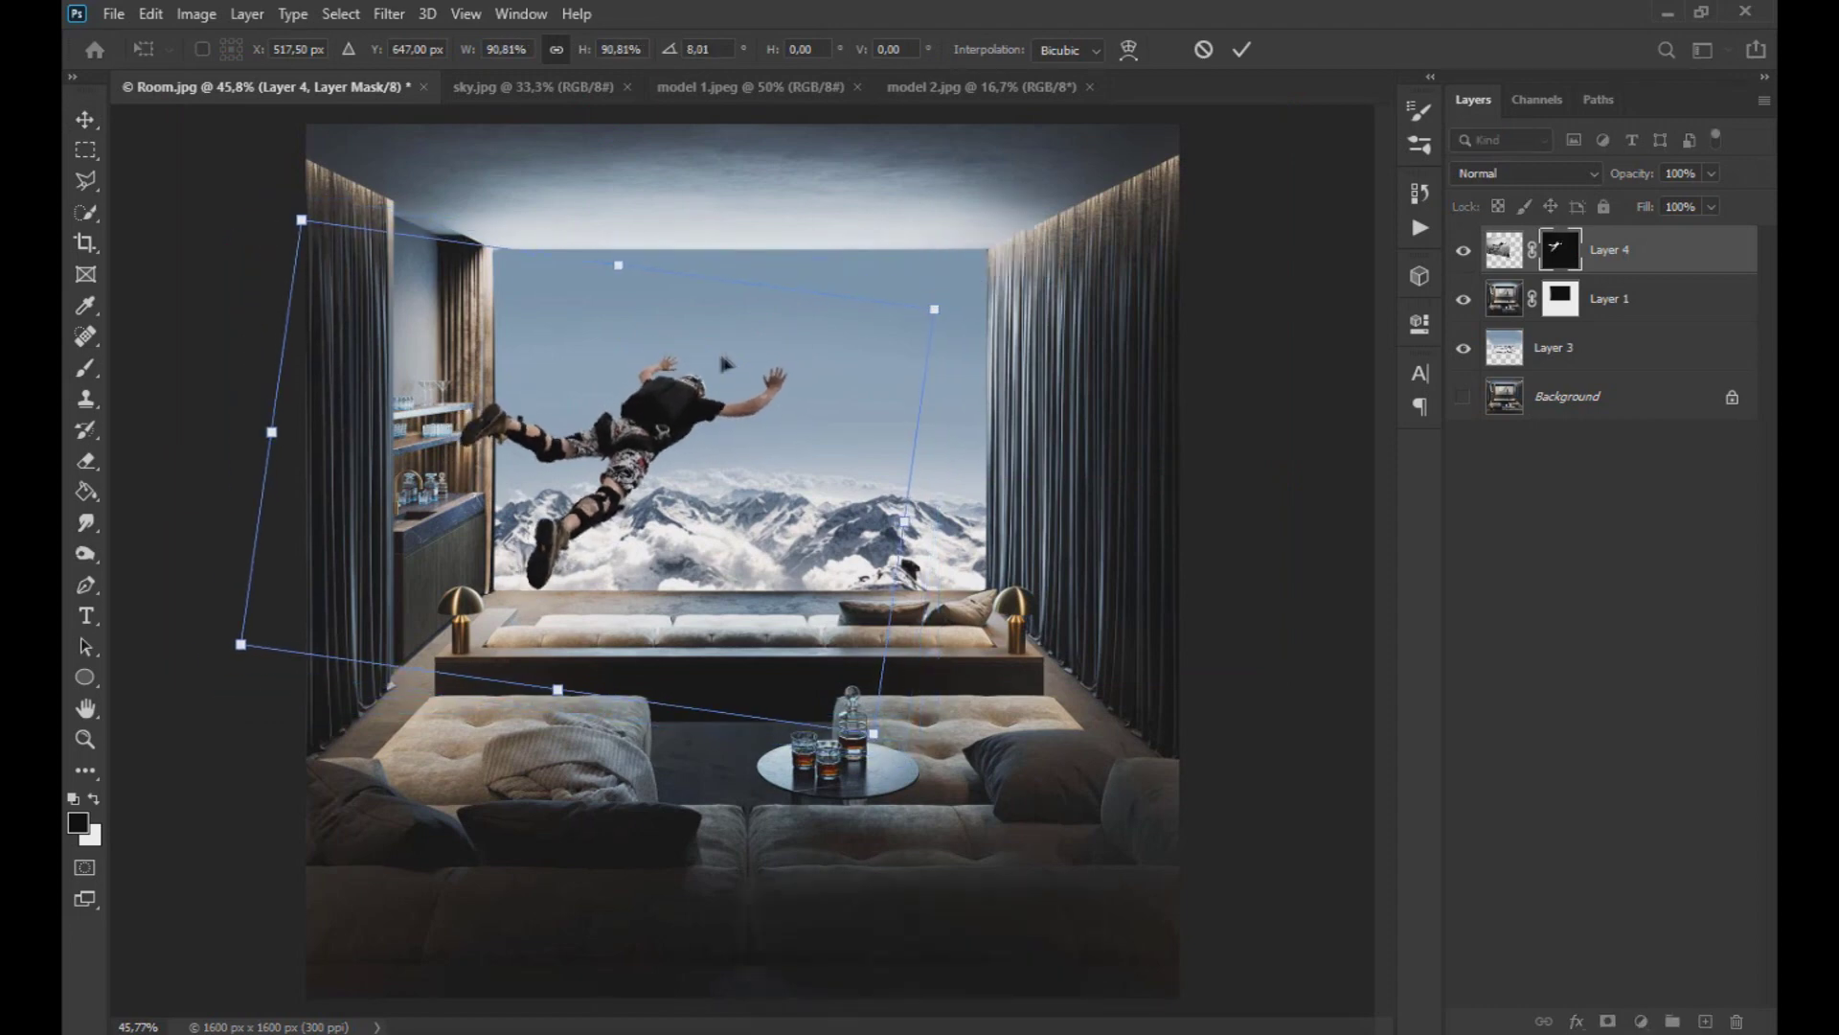
pyautogui.moveTo(722, 363); pyautogui.dragTo(713, 362)
pyautogui.moveTo(921, 281); pyautogui.dragTo(957, 262)
pyautogui.click(85, 118)
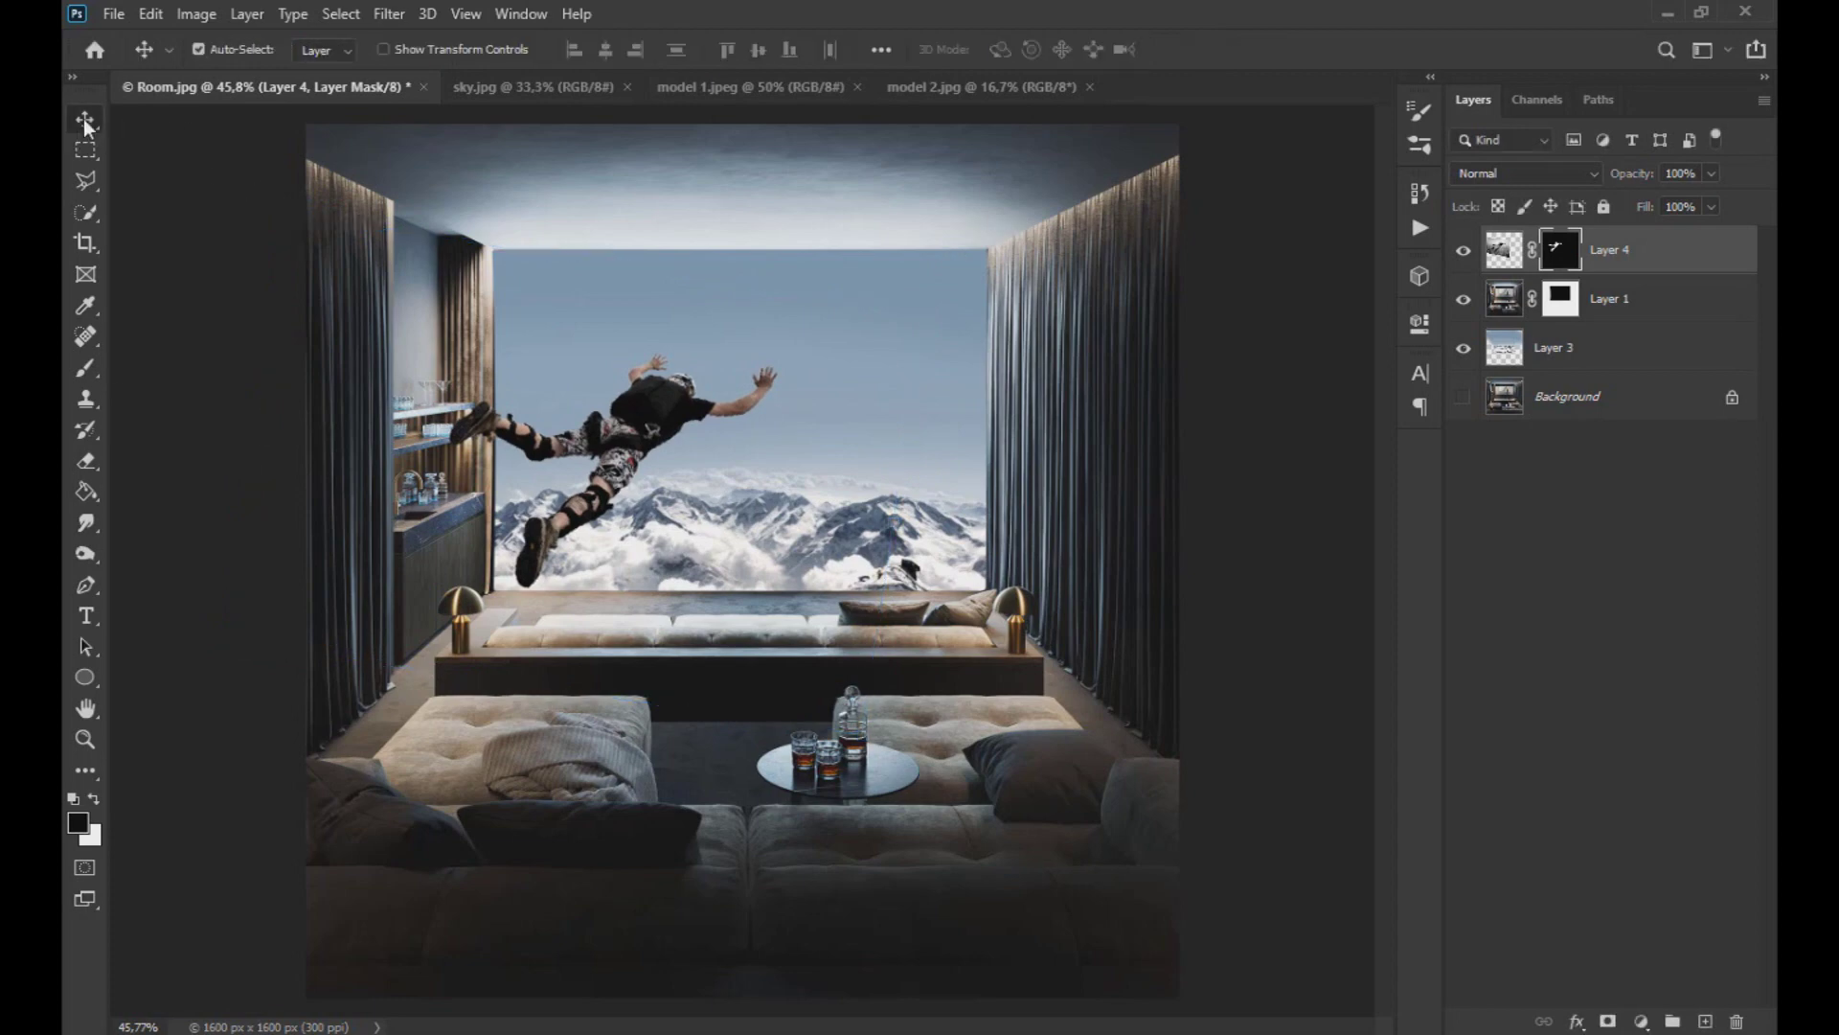
# - Copy the middle jumper from model 2.jpg with a rectangular selection into Room.jpg and centre him over the room
pyautogui.click(942, 86)
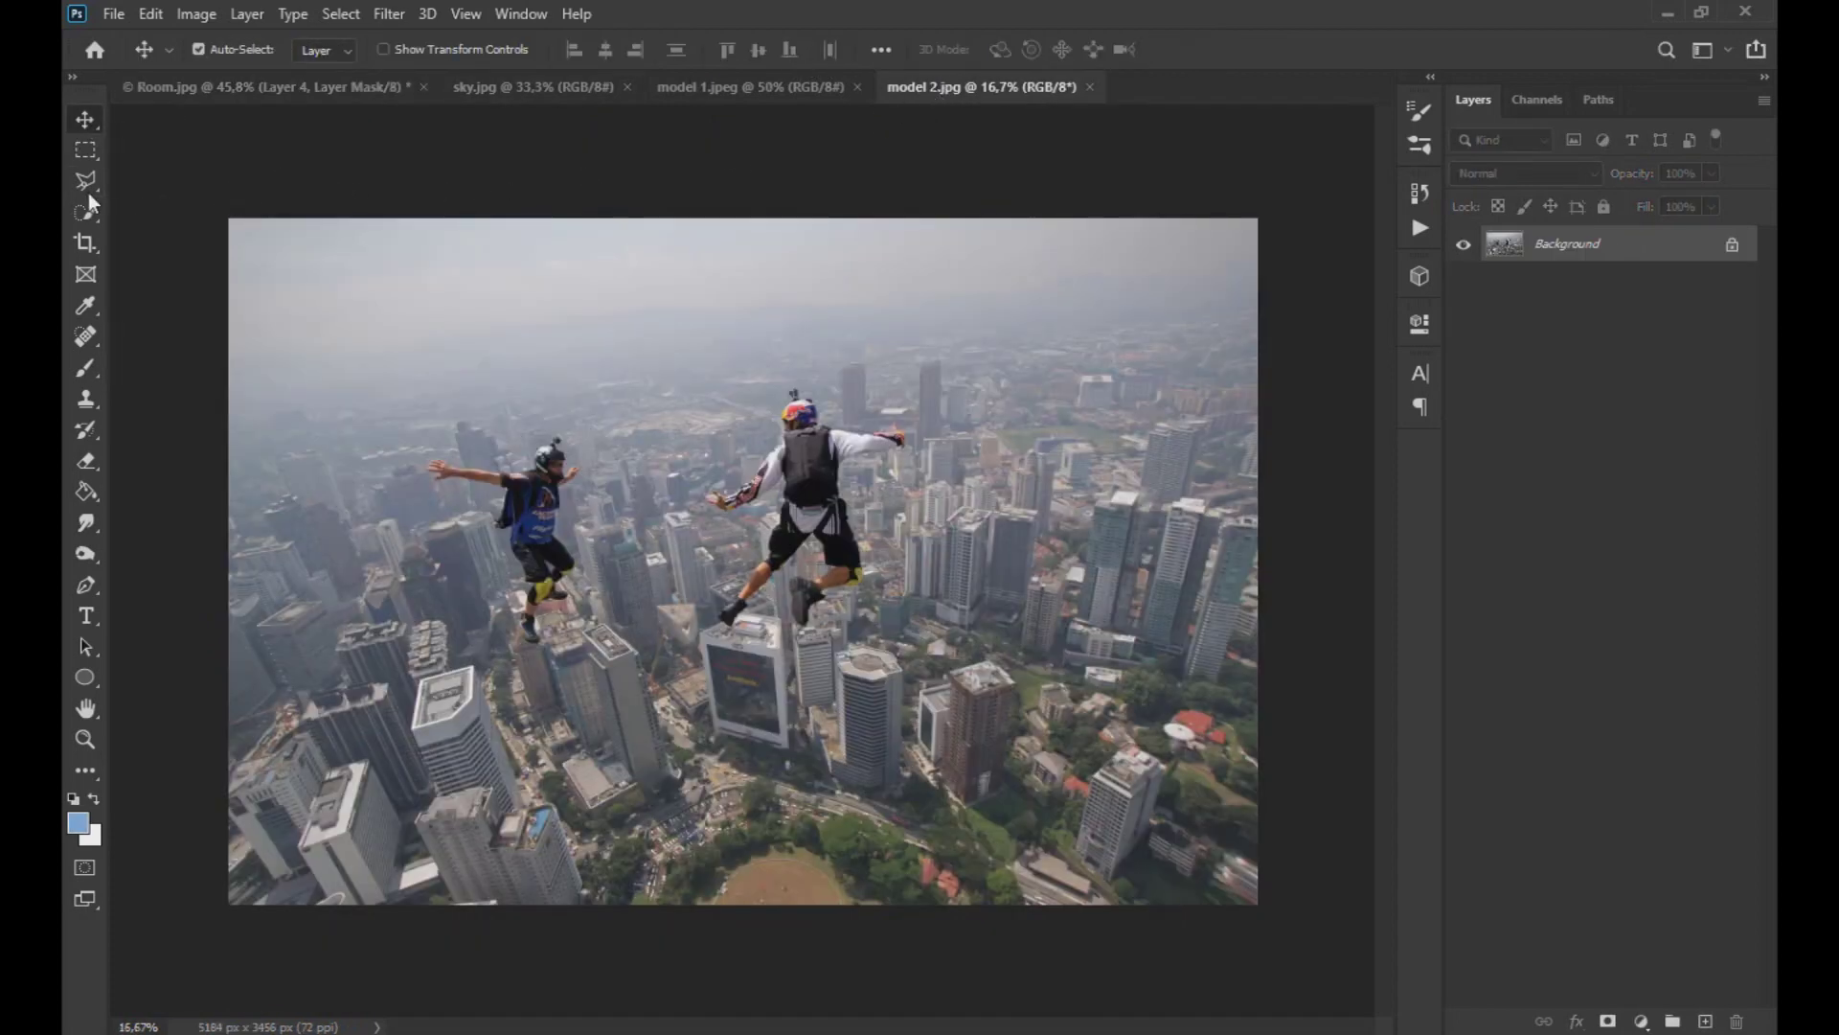
pyautogui.click(87, 154)
pyautogui.moveTo(580, 380); pyautogui.dragTo(563, 291)
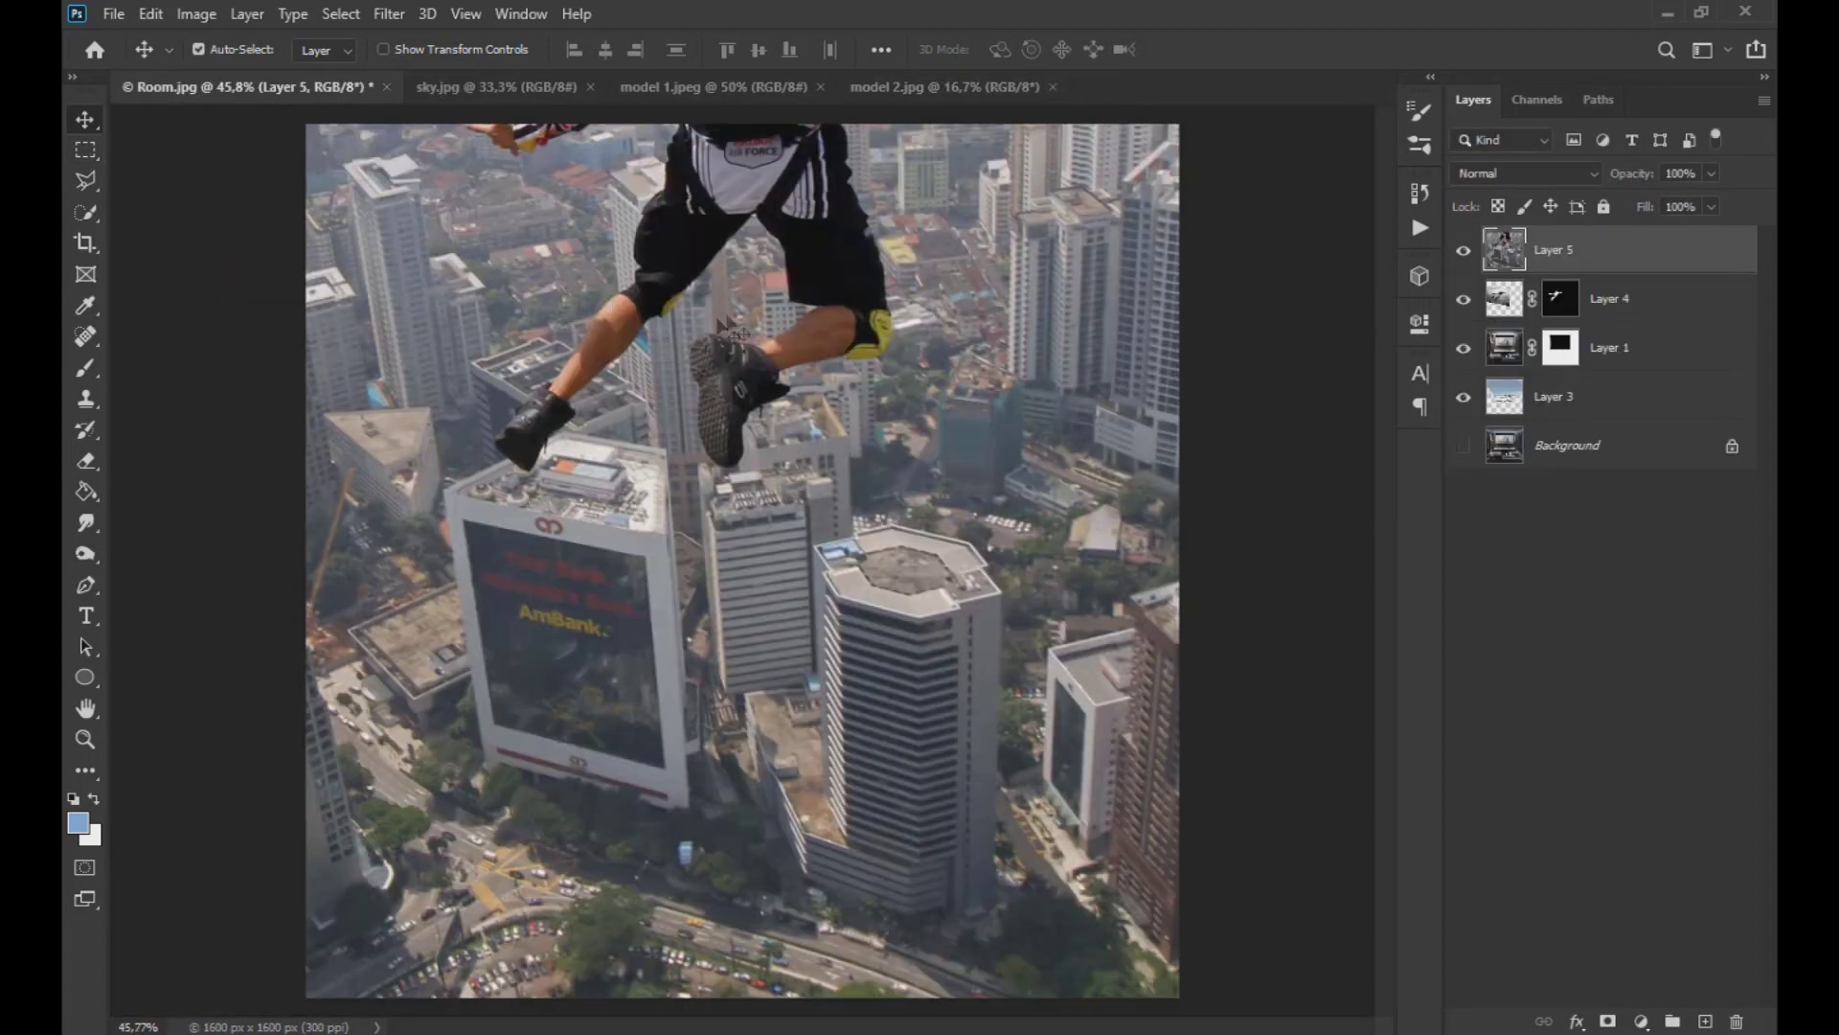
pyautogui.moveTo(730, 330); pyautogui.dragTo(791, 665)
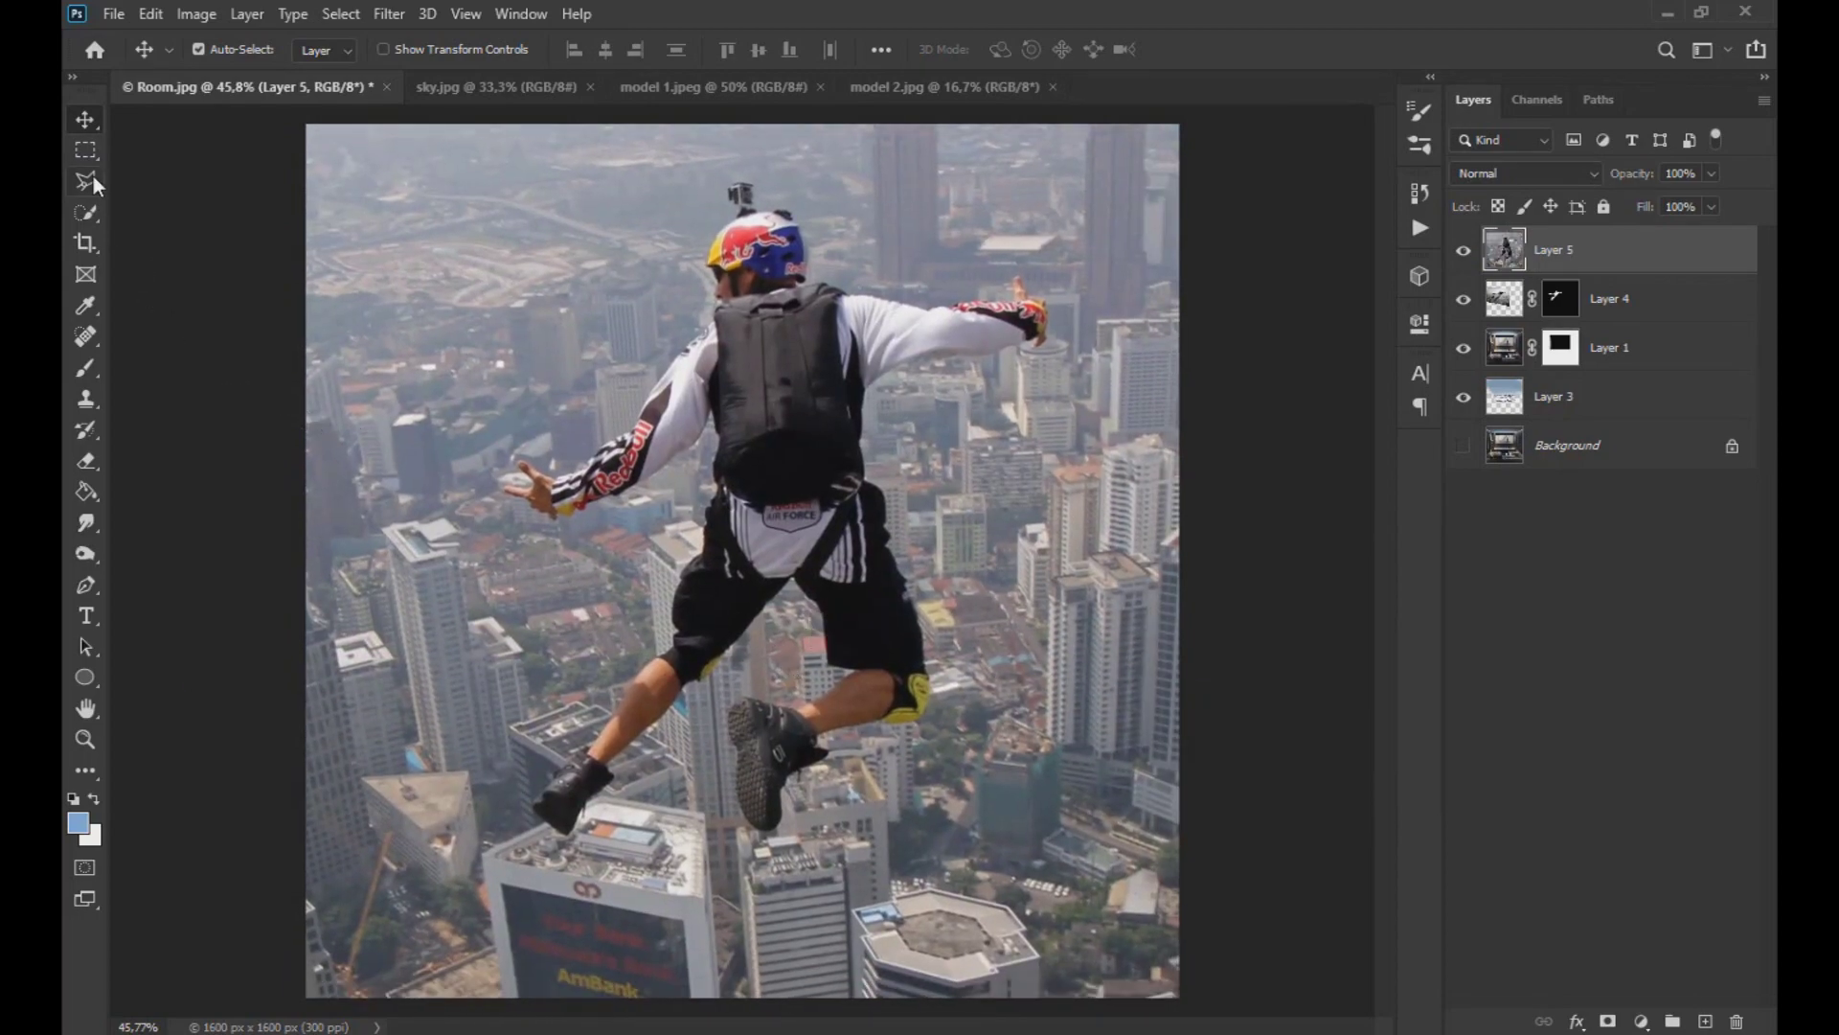
# - Select the jumper with the backpack using the Object Selection tool
pyautogui.rightClick(93, 216)
pyautogui.click(153, 211)
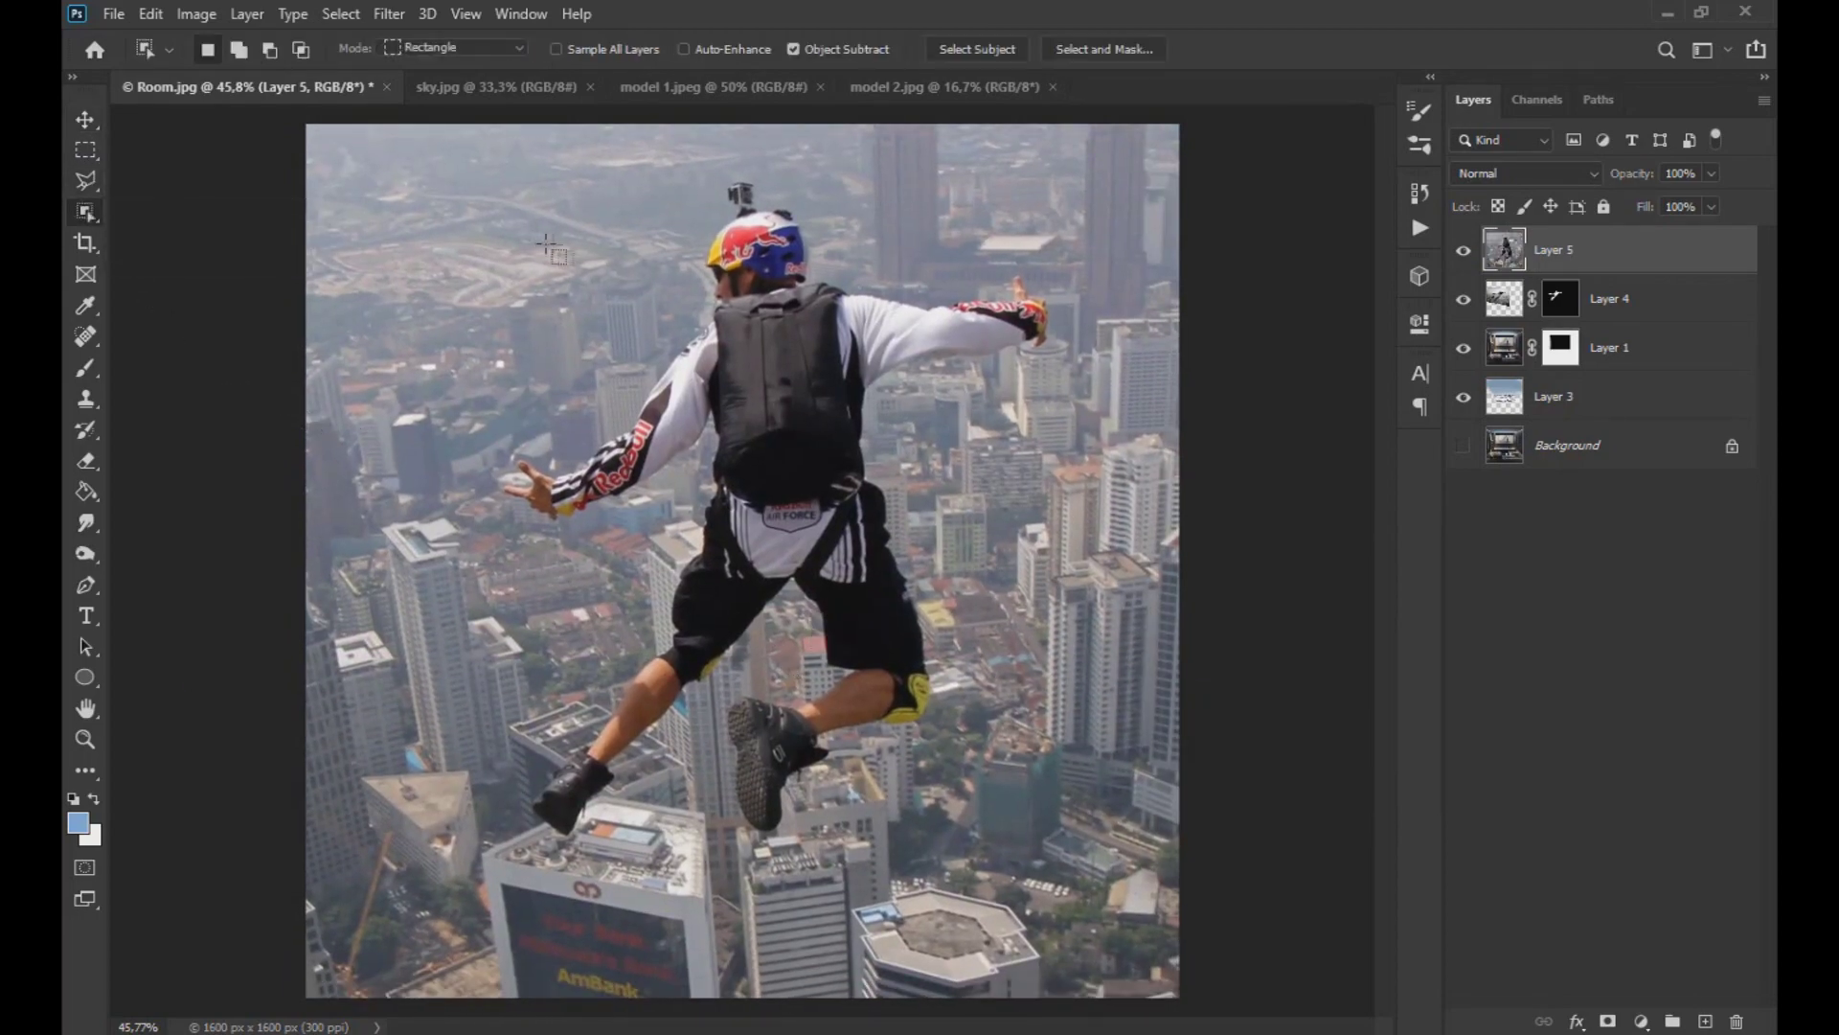
pyautogui.moveTo(831, 458); pyautogui.dragTo(1085, 902)
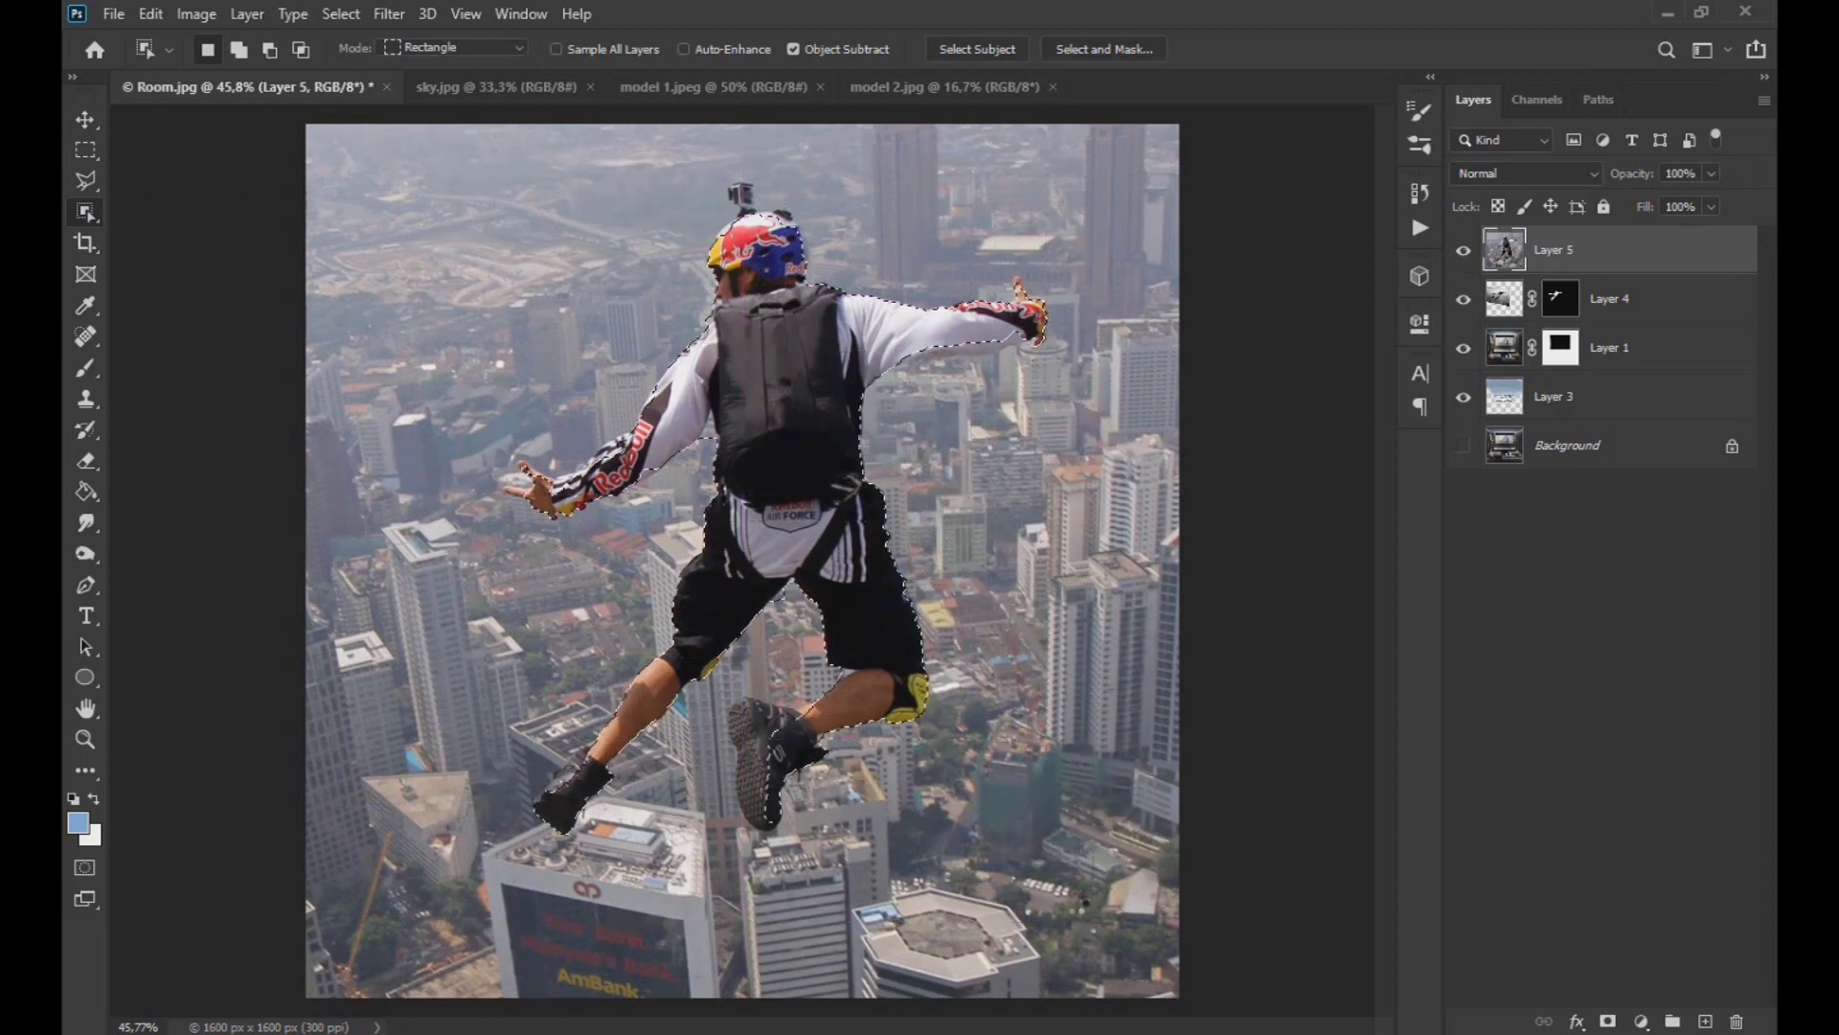
# - Refine the selection with Quick Selection, adding the missing parts of the fingers on the jumper's lowered hand
pyautogui.rightClick(87, 212)
pyautogui.click(153, 234)
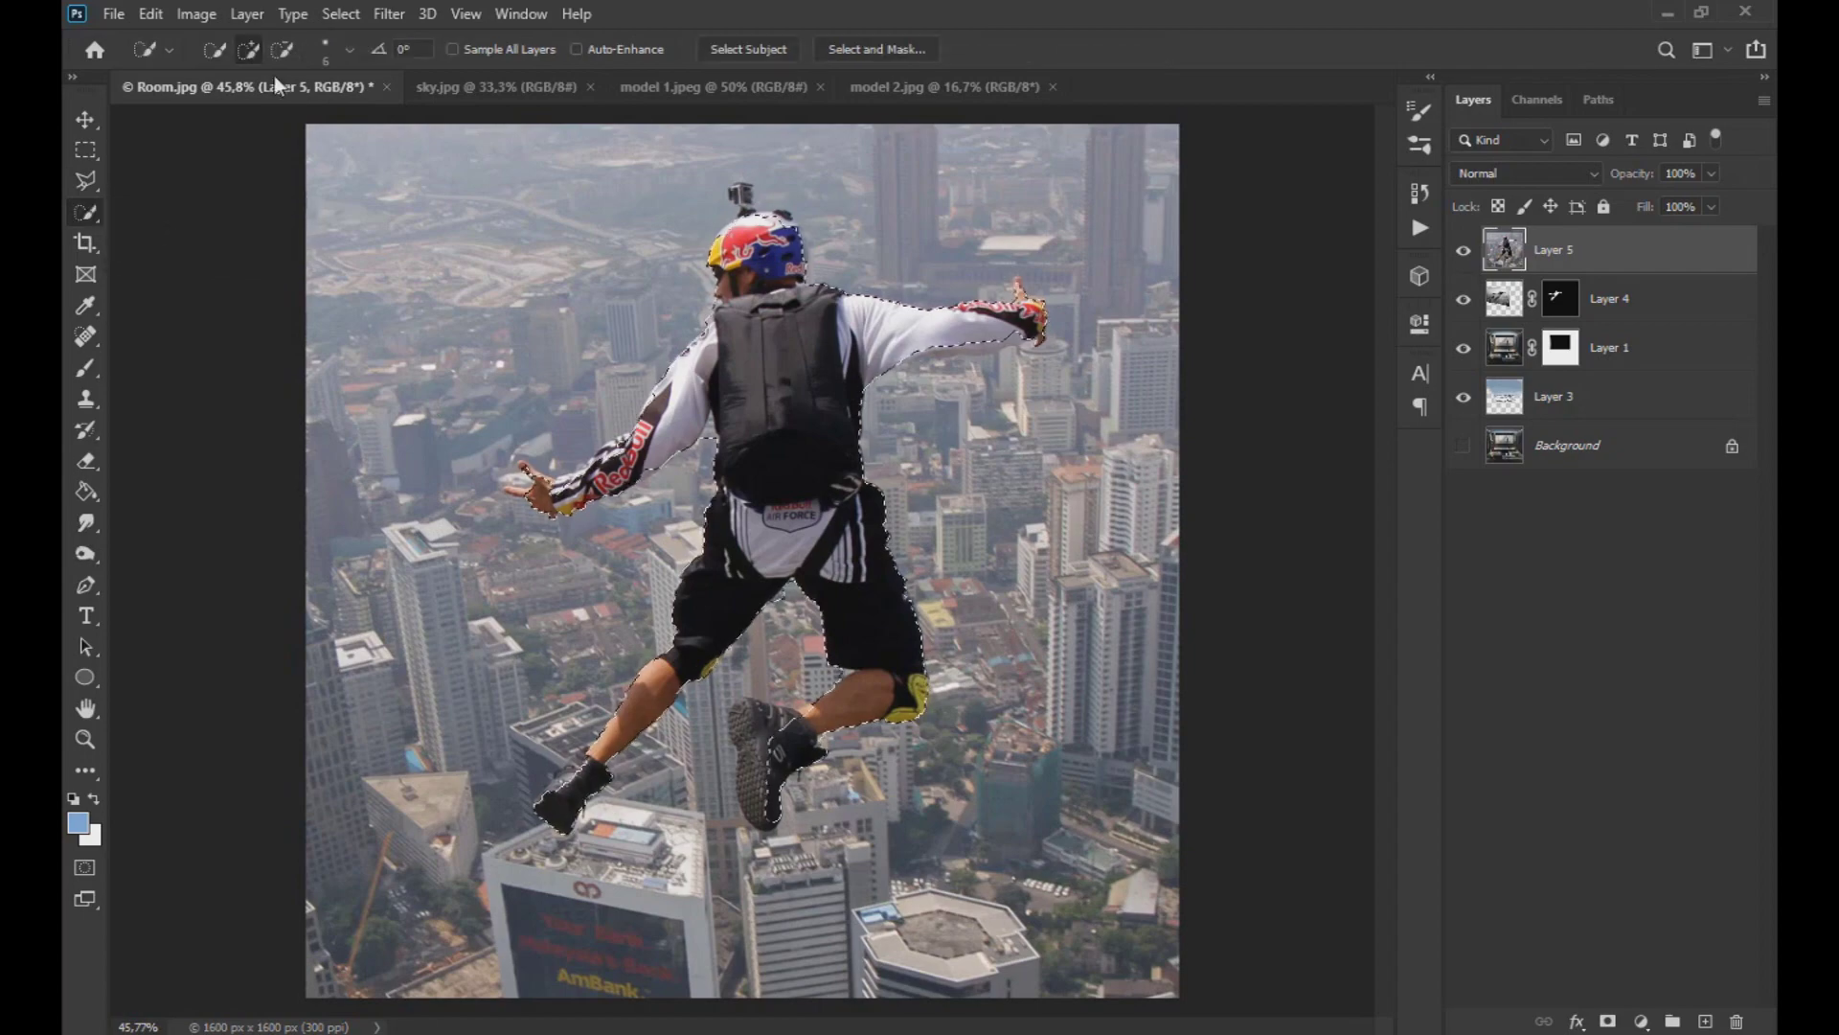
pyautogui.scroll(3, 751, 790)
pyautogui.scroll(1, 750, 790)
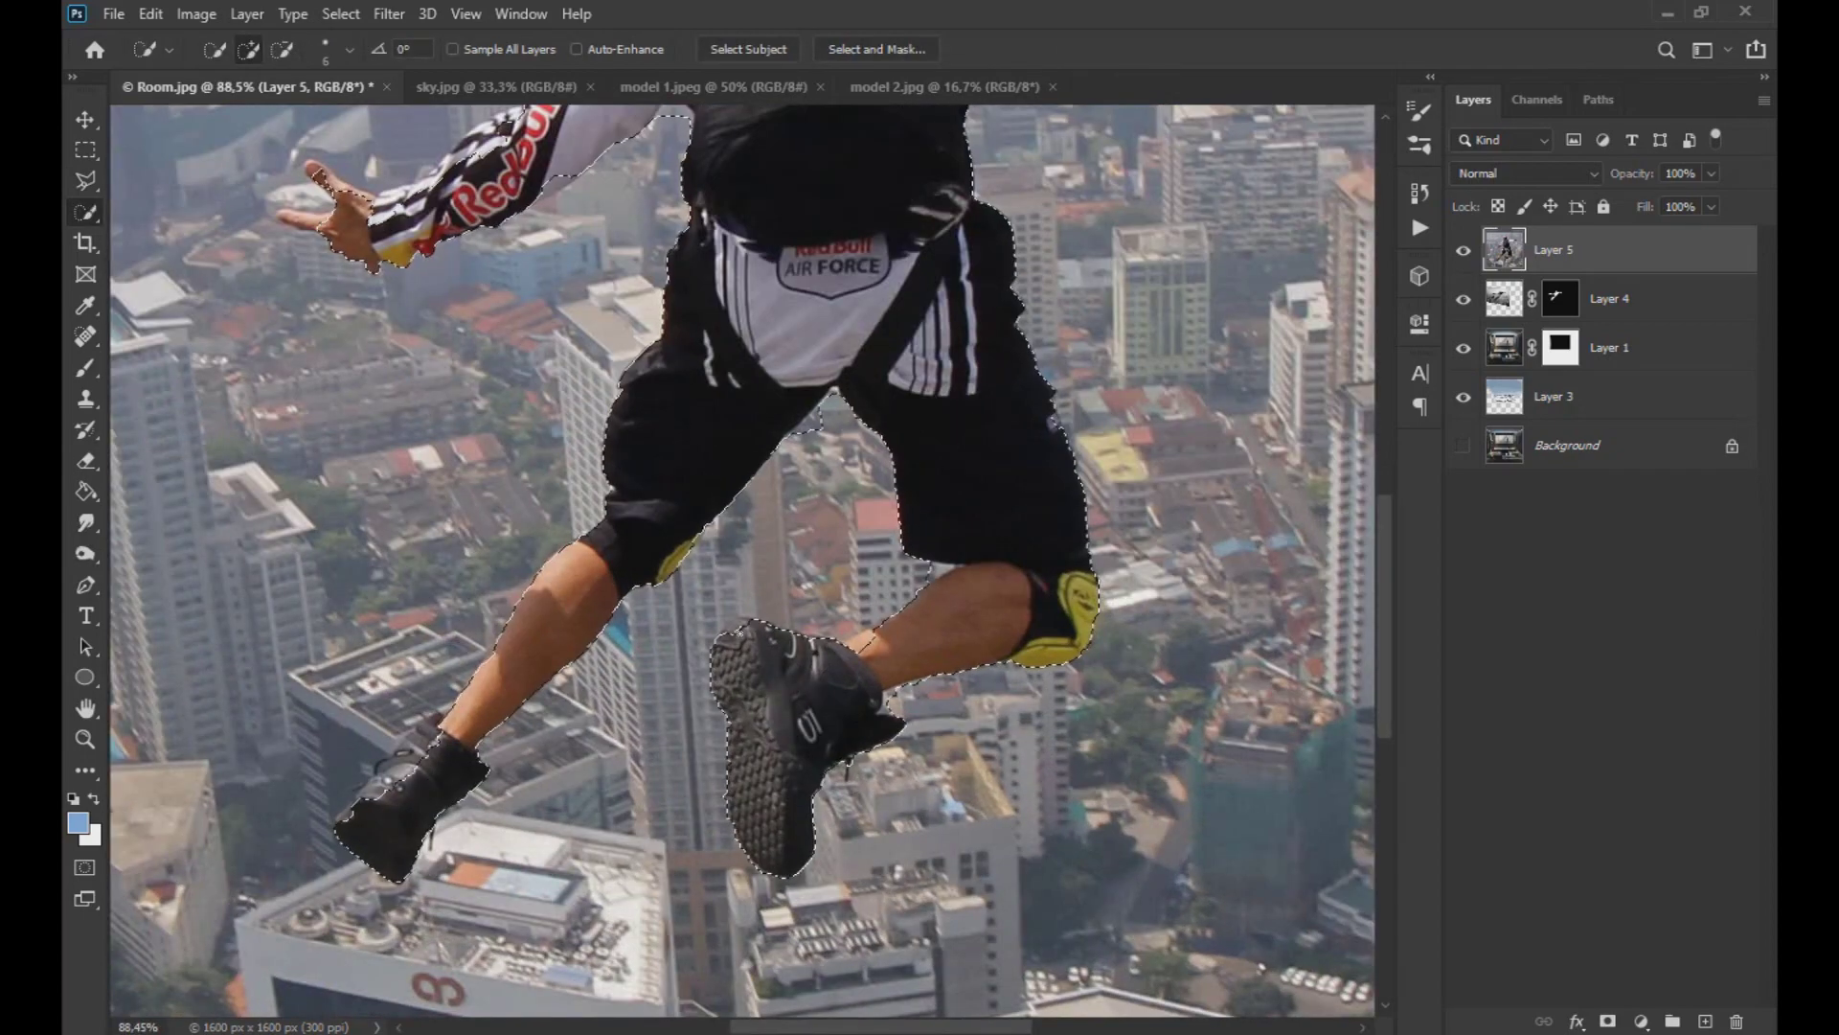
pyautogui.click(732, 627)
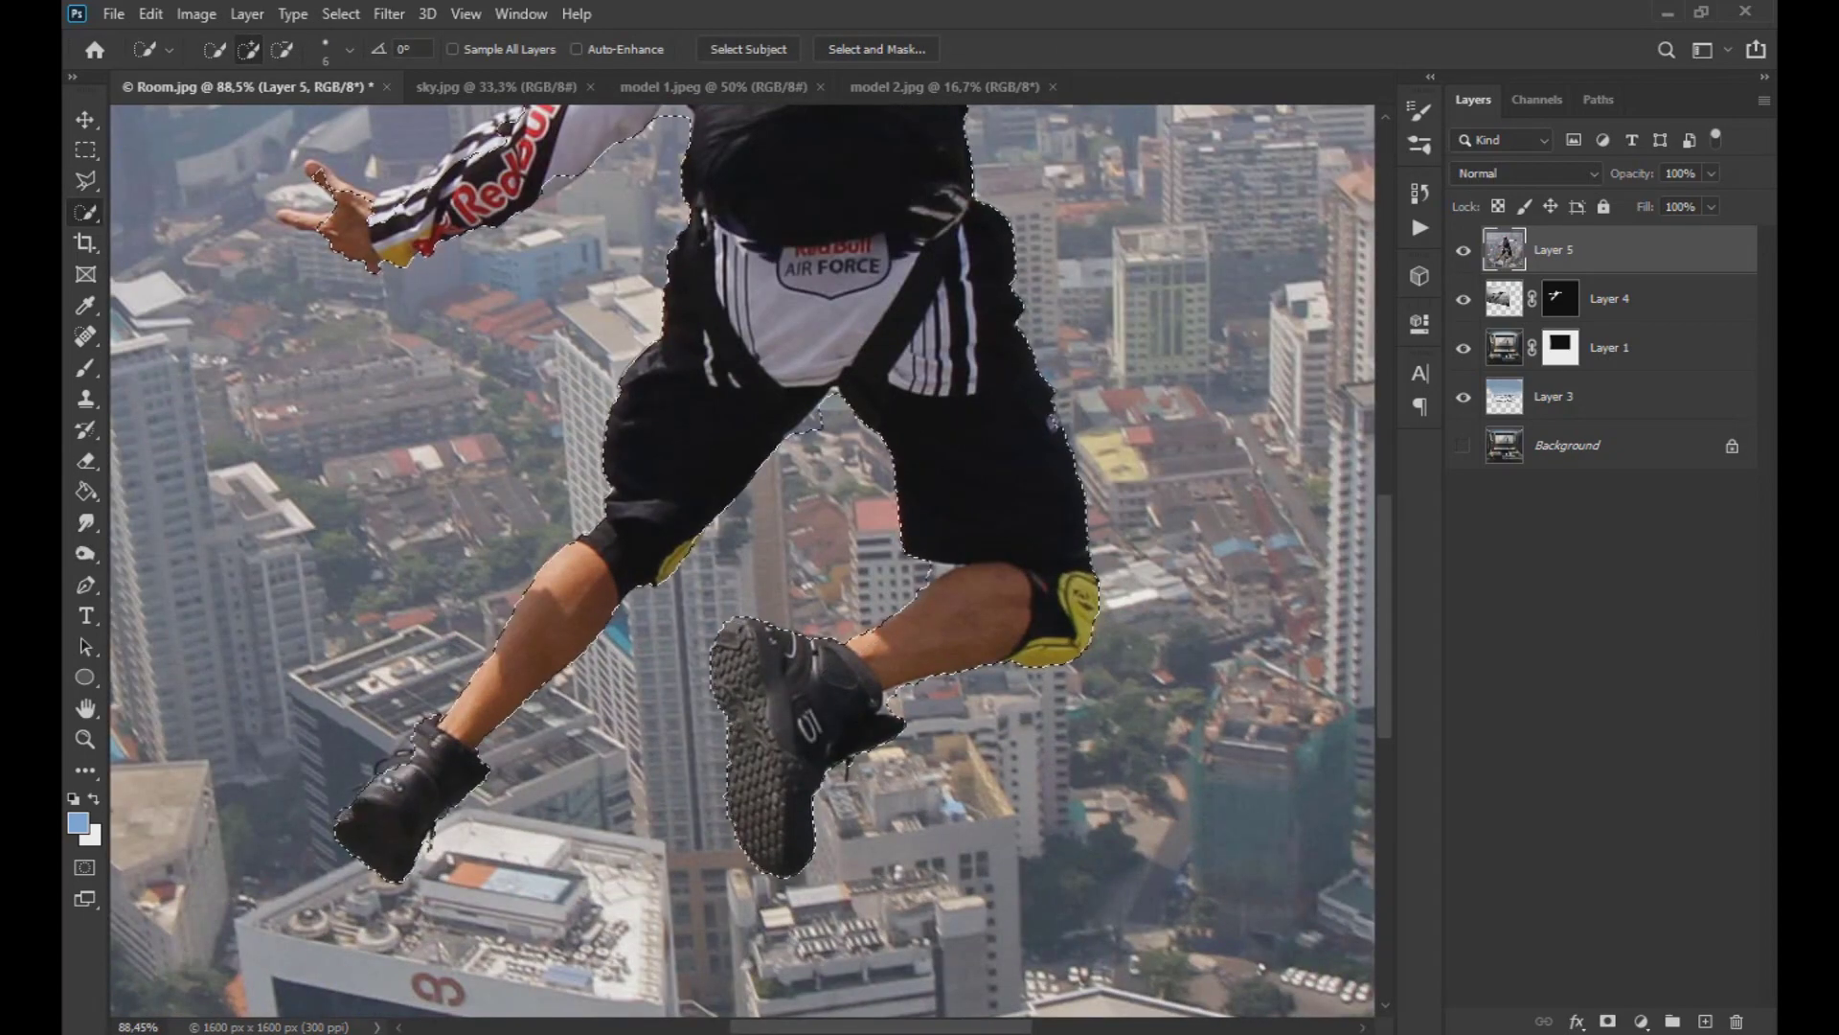
pyautogui.scroll(5, 751, 560)
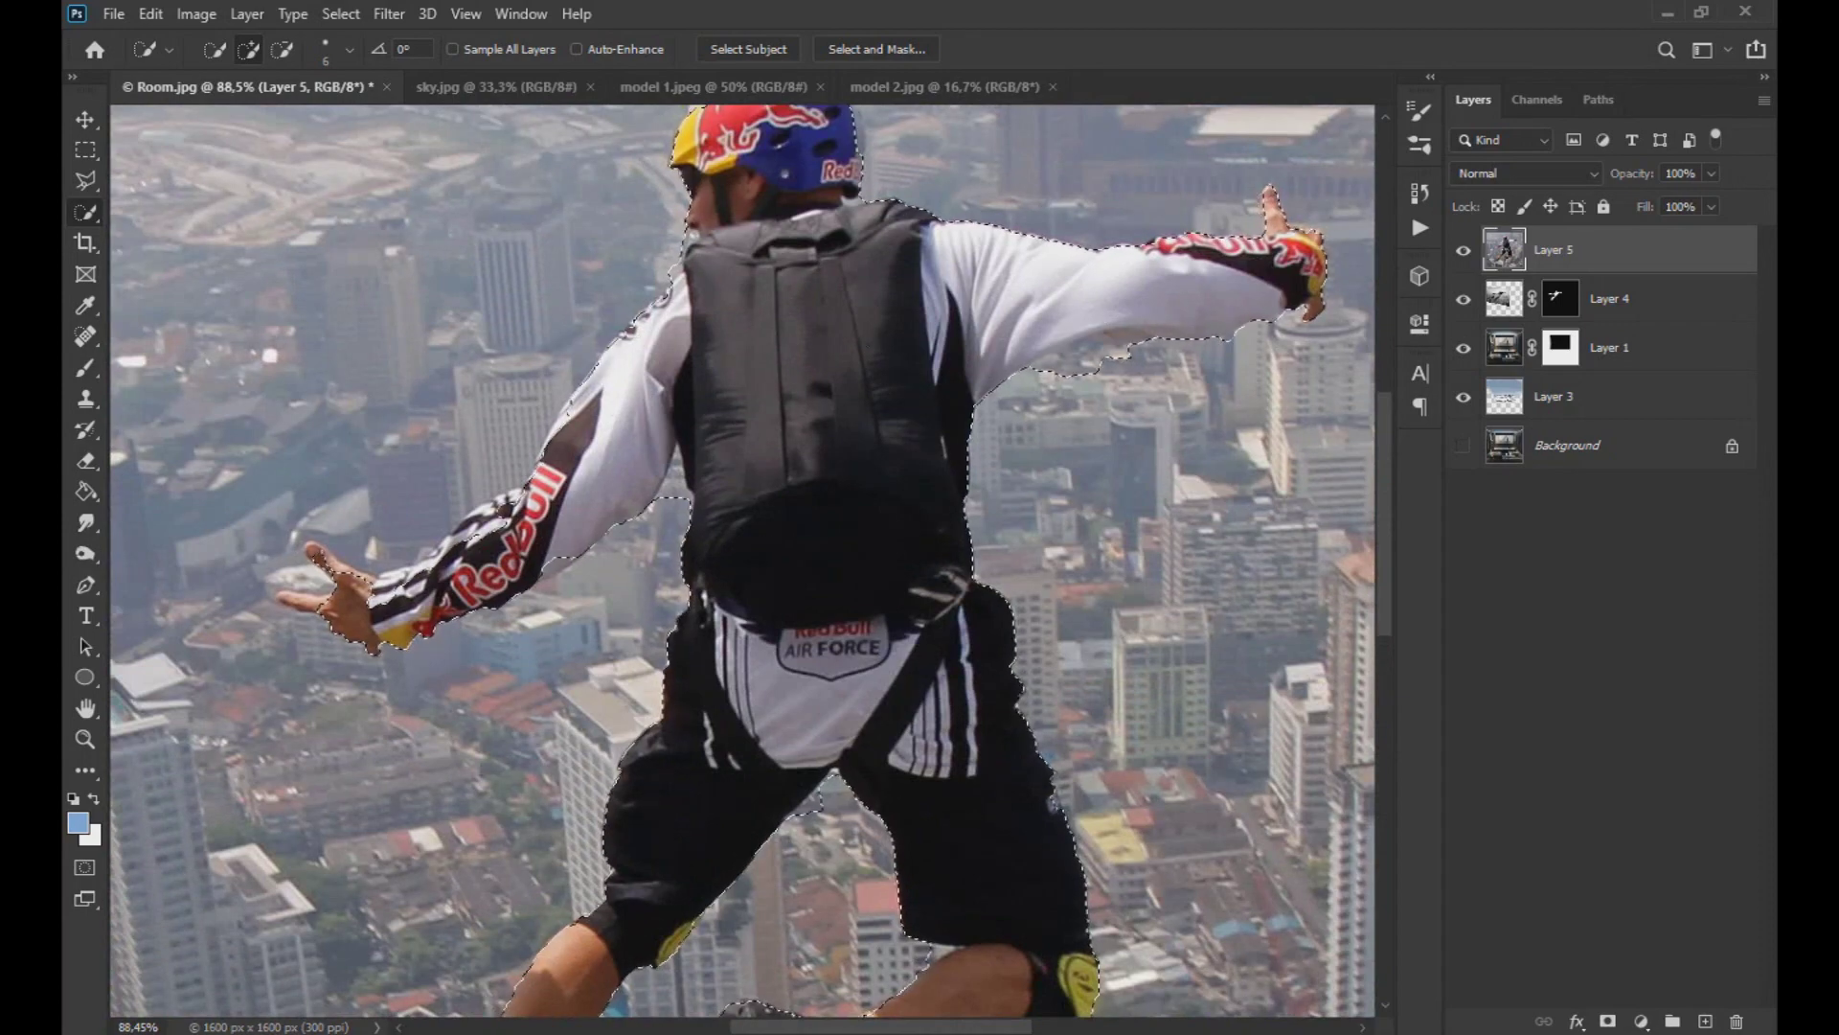
pyautogui.scroll(1, 751, 560)
pyautogui.scroll(4, 428, 620)
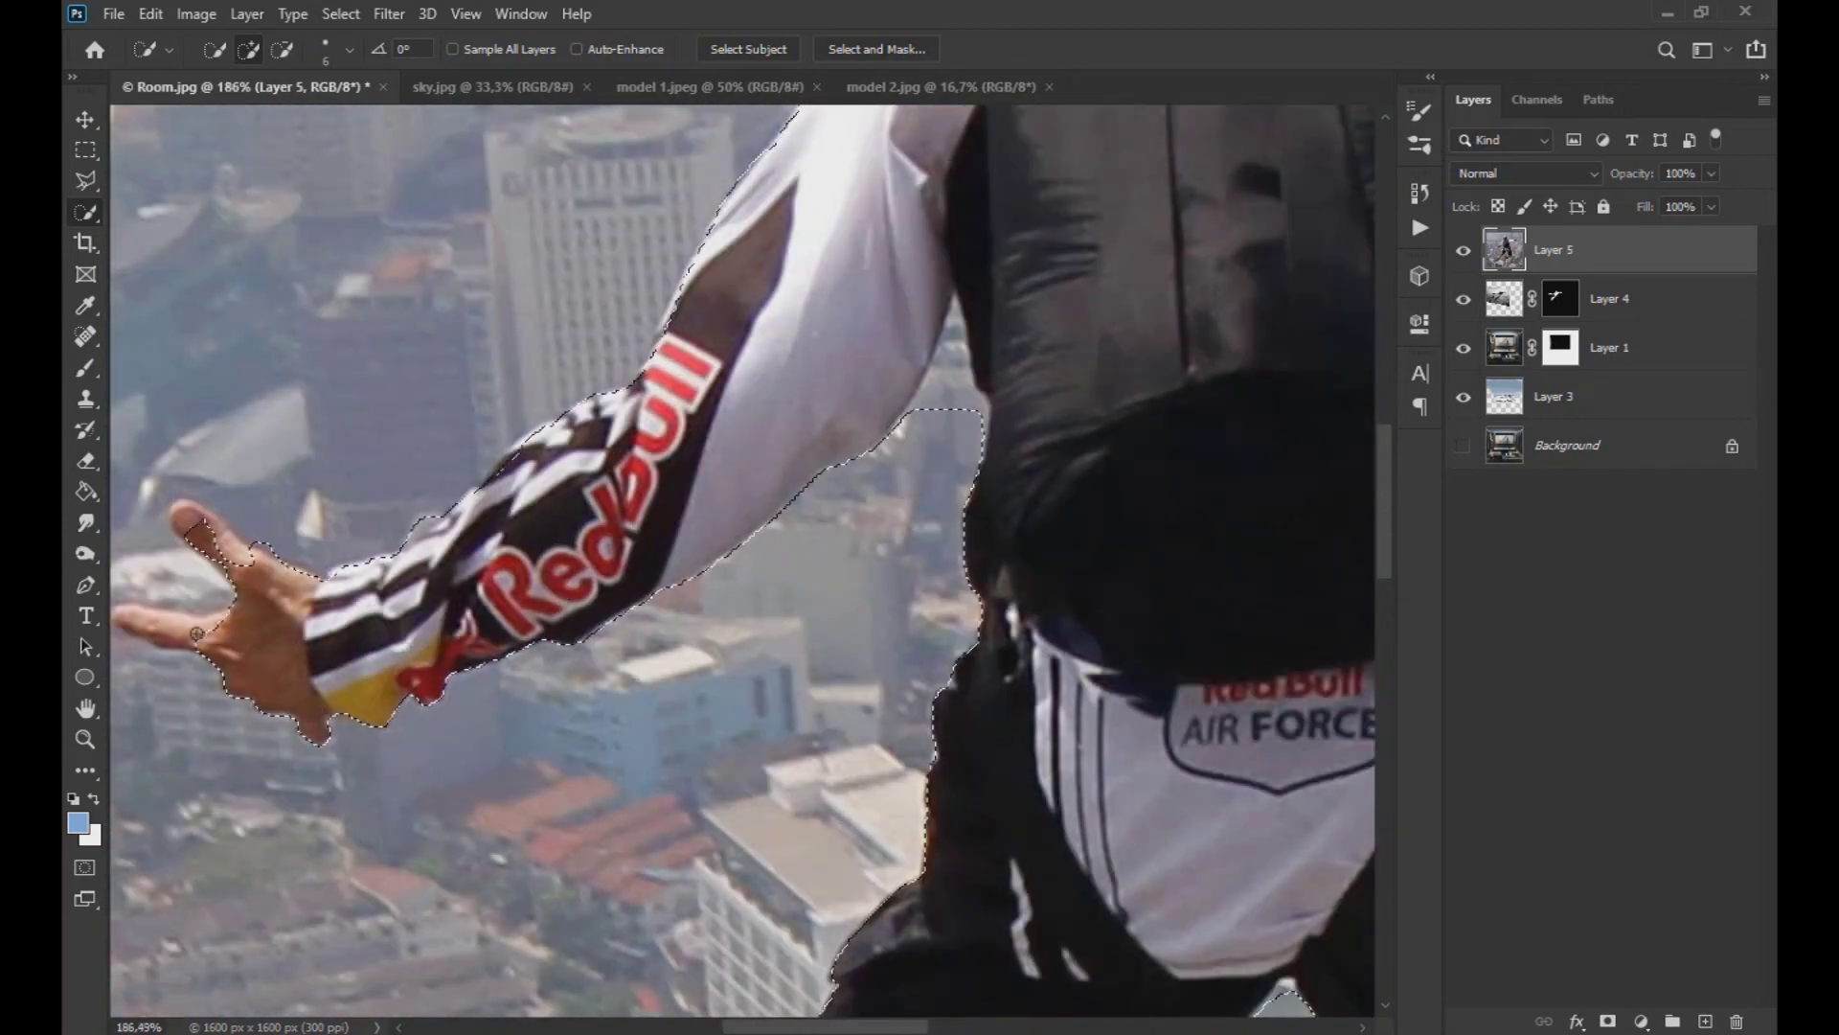
pyautogui.moveTo(255, 539); pyautogui.dragTo(465, 544)
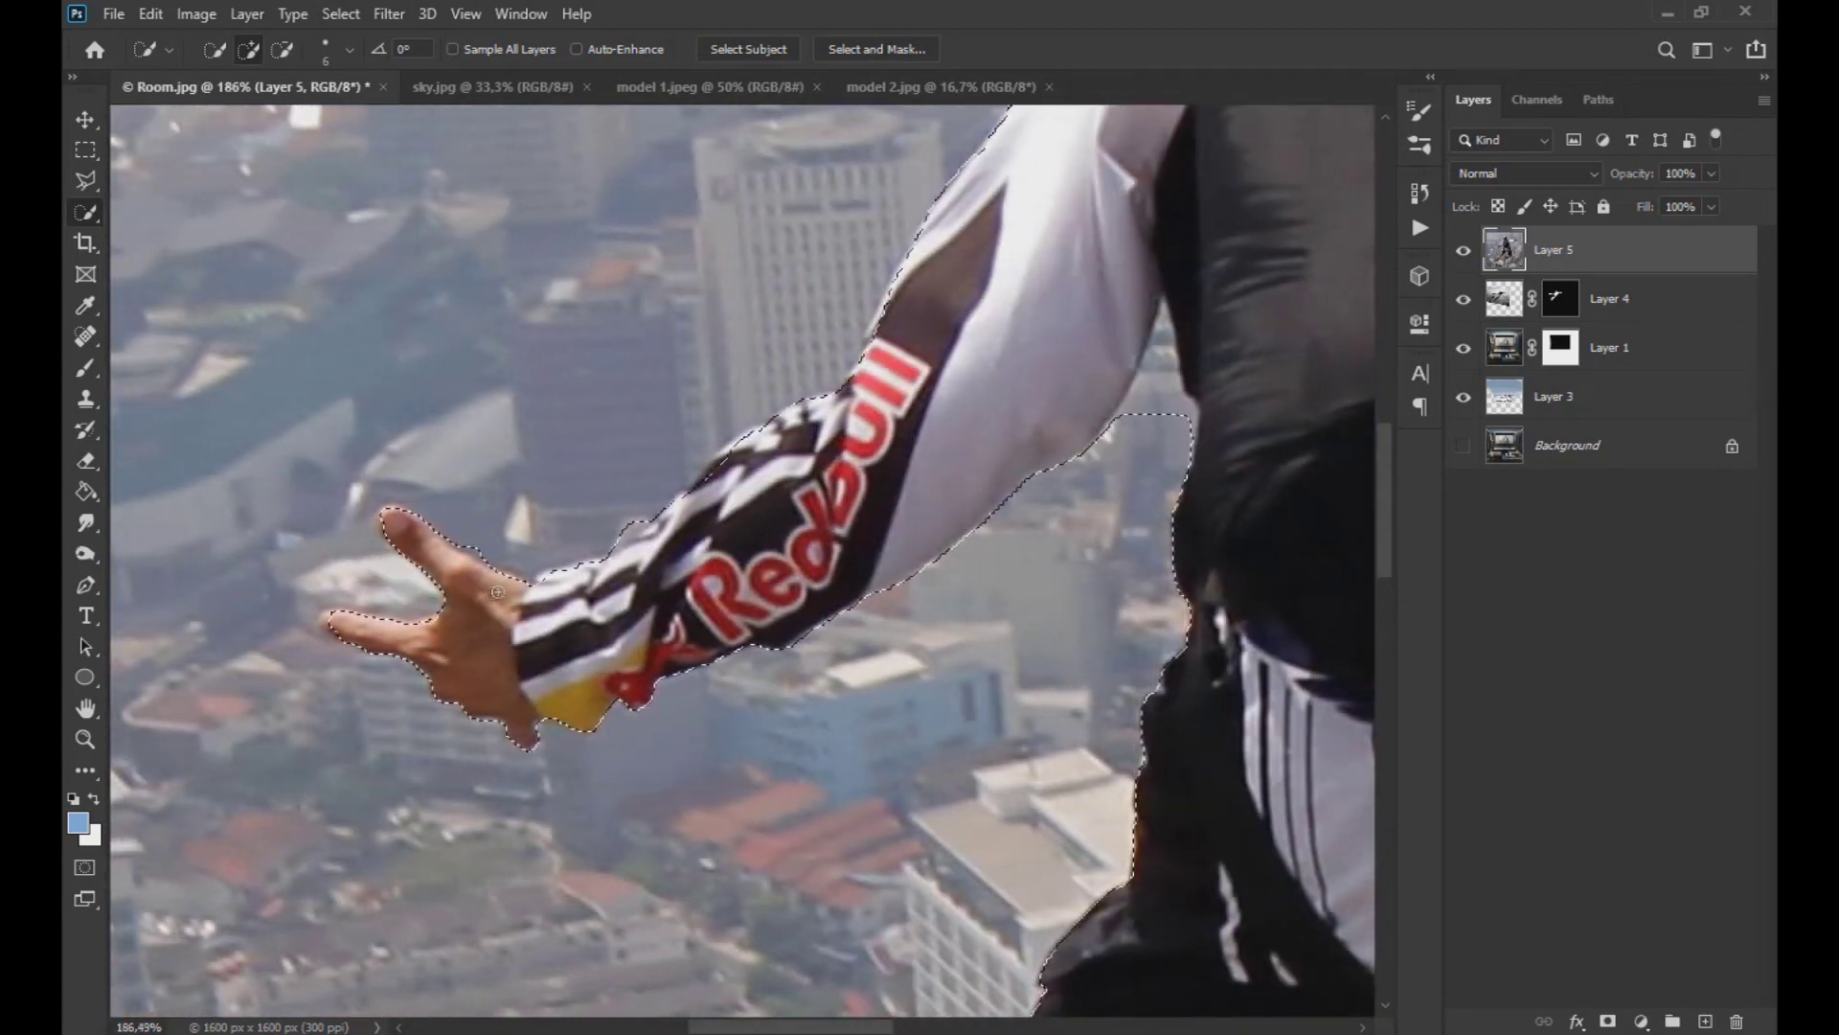
pyautogui.click(560, 551)
# - Correct the selection around the face, shoulder and helmet, subtracting stray background and adding the helmet's missing top
pyautogui.click(282, 50)
pyautogui.click(282, 49)
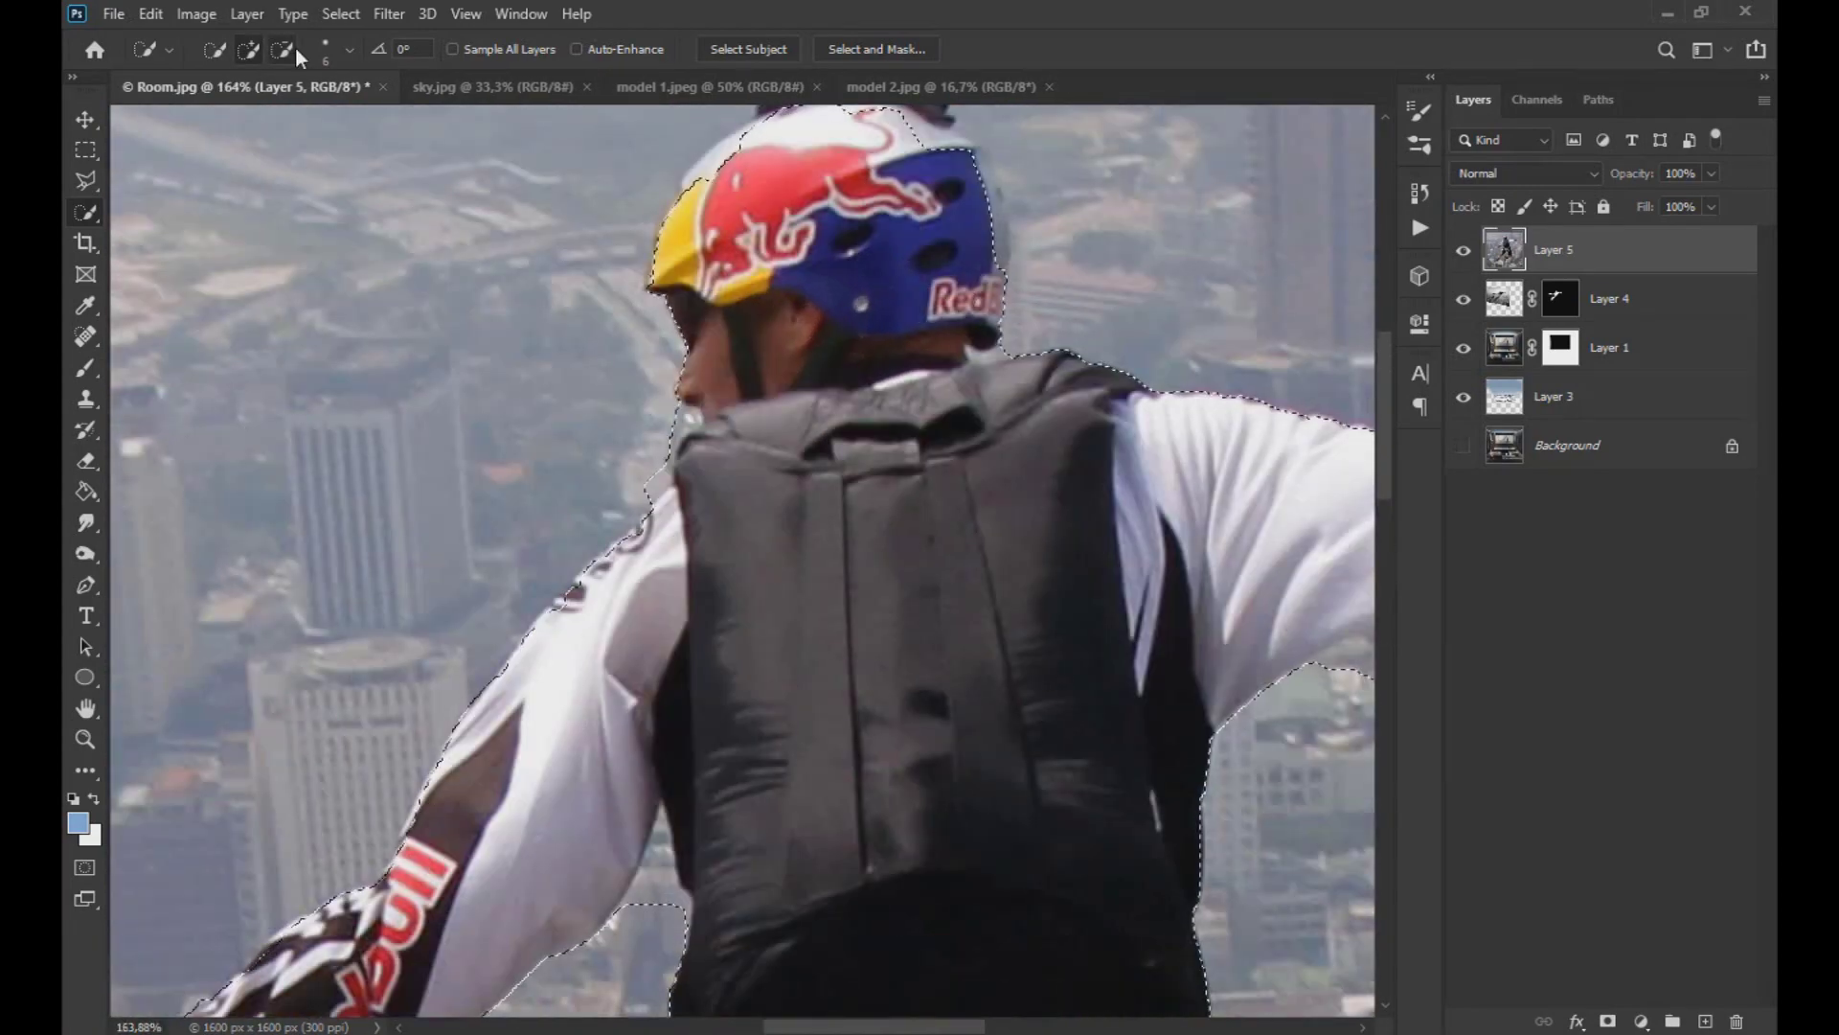
pyautogui.scroll(3, 671, 450)
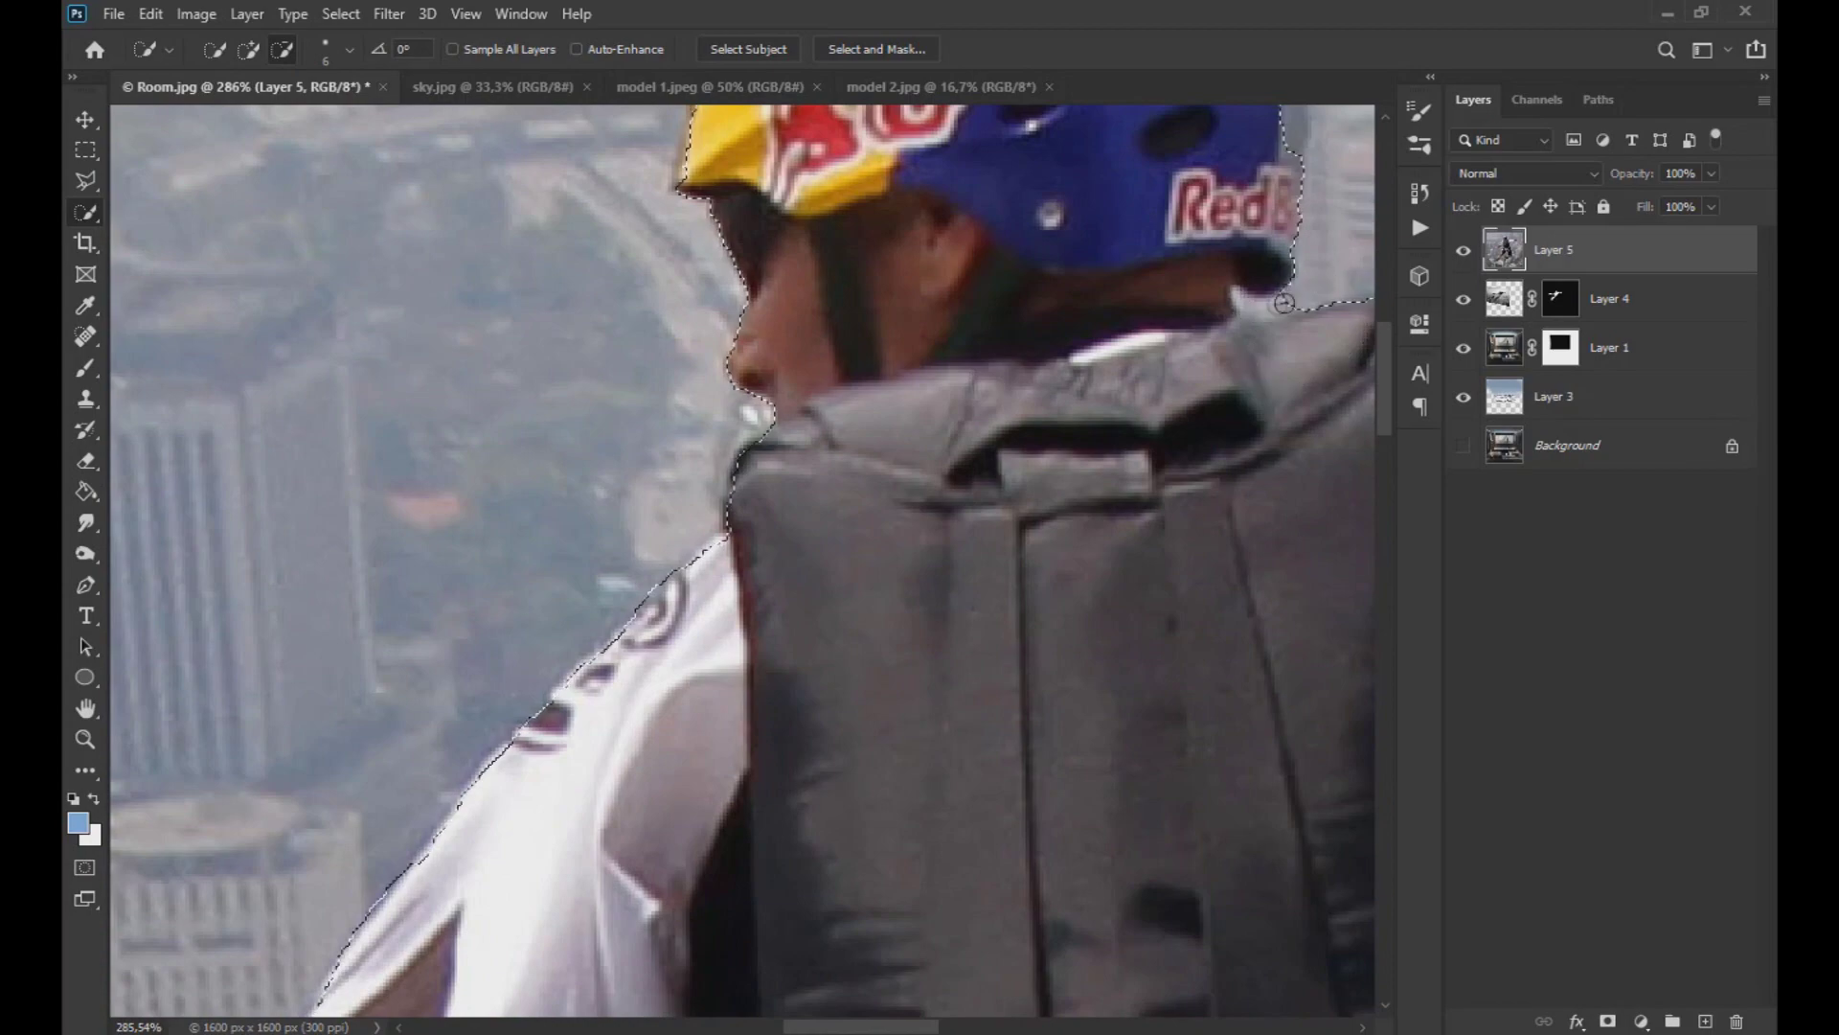
pyautogui.scroll(-4, 1284, 278)
pyautogui.scroll(1, 1277, 239)
pyautogui.click(1275, 241)
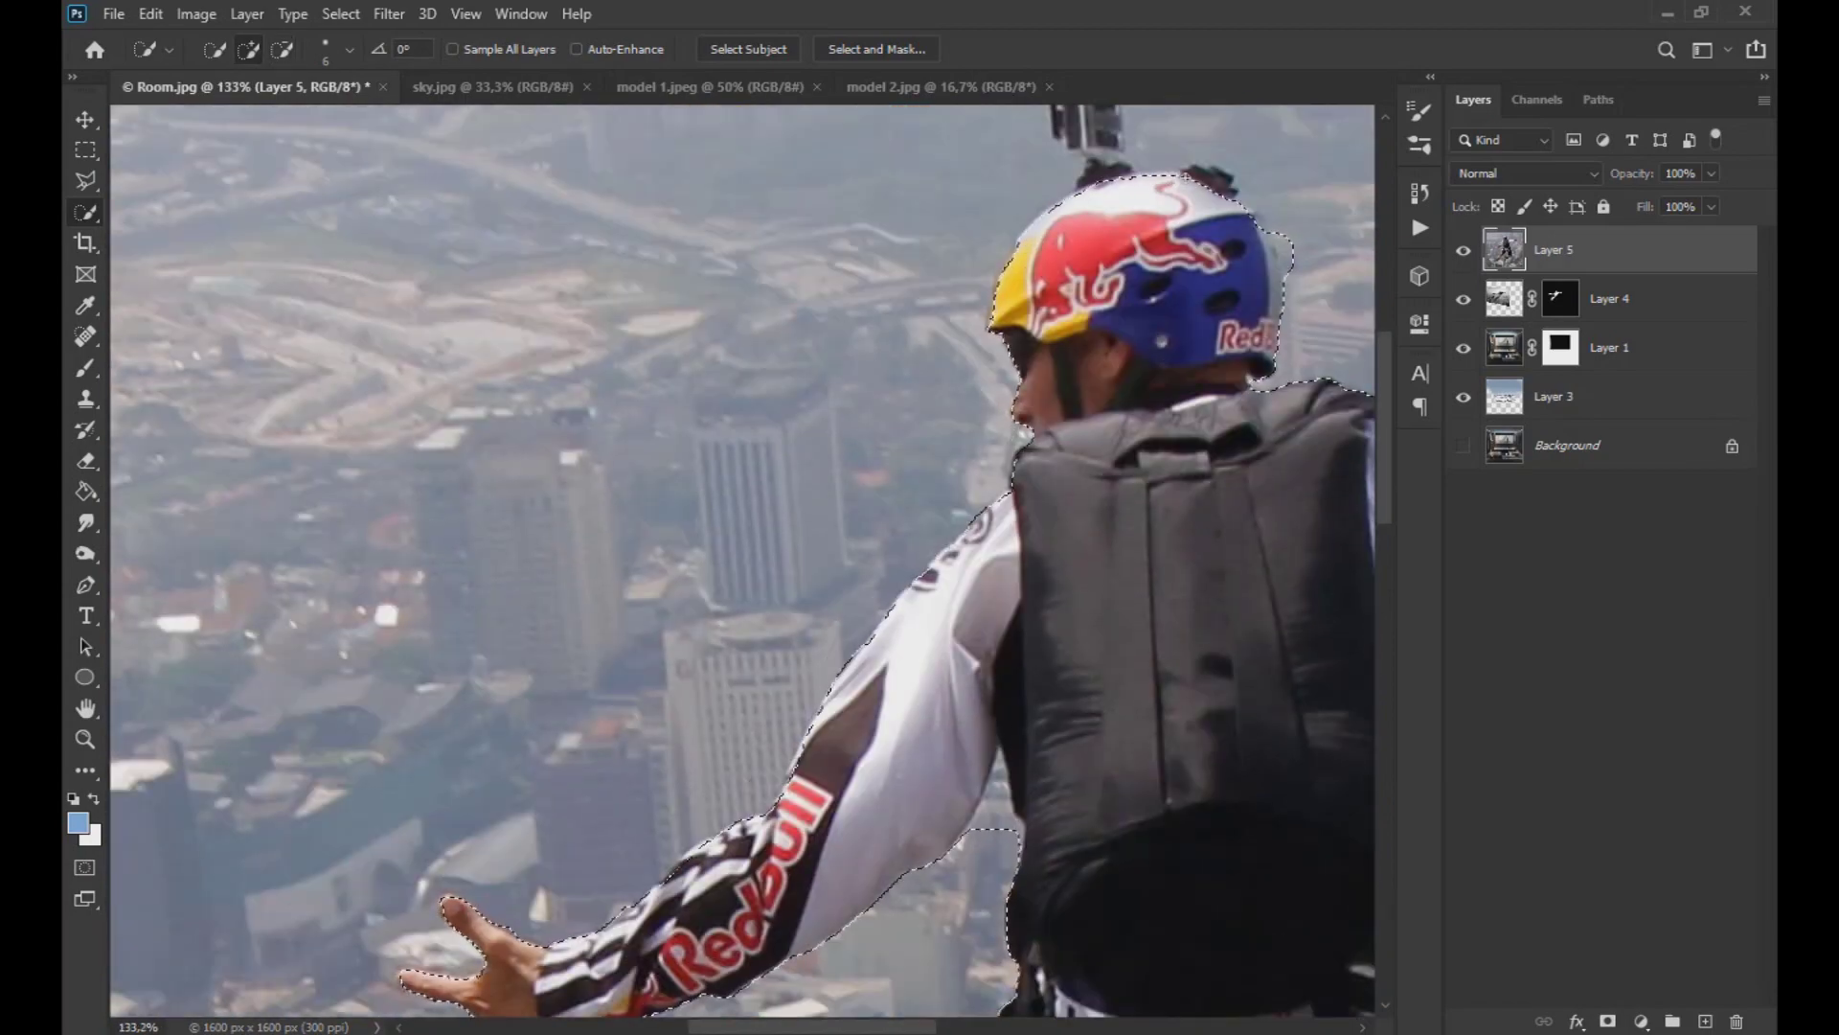
pyautogui.moveTo(1276, 239); pyautogui.dragTo(878, 209)
pyautogui.hscroll(4, 1036, 467)
pyautogui.press('alt')
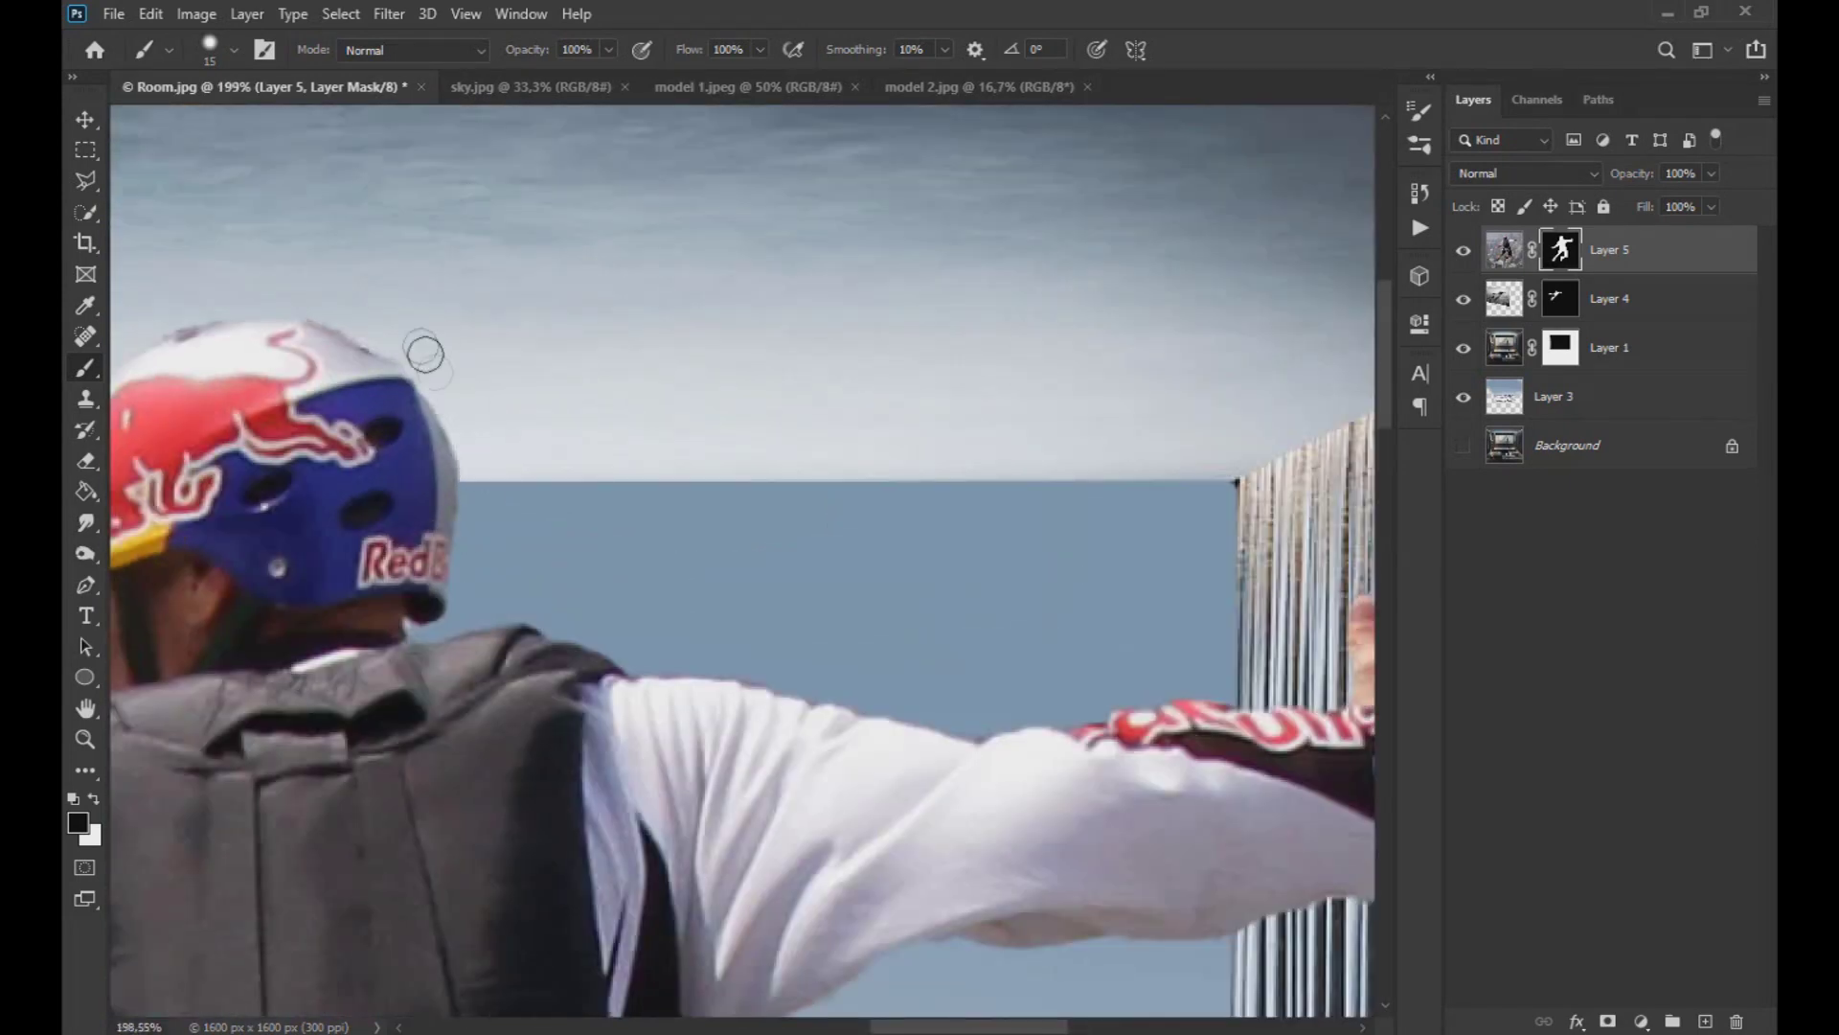
# - Paint out the background fringe around the helmet on Layer 5's mask with a soft 25-pixel black brush
pyautogui.press(']')
pyautogui.press(']')
pyautogui.moveTo(182, 351); pyautogui.dragTo(406, 452)
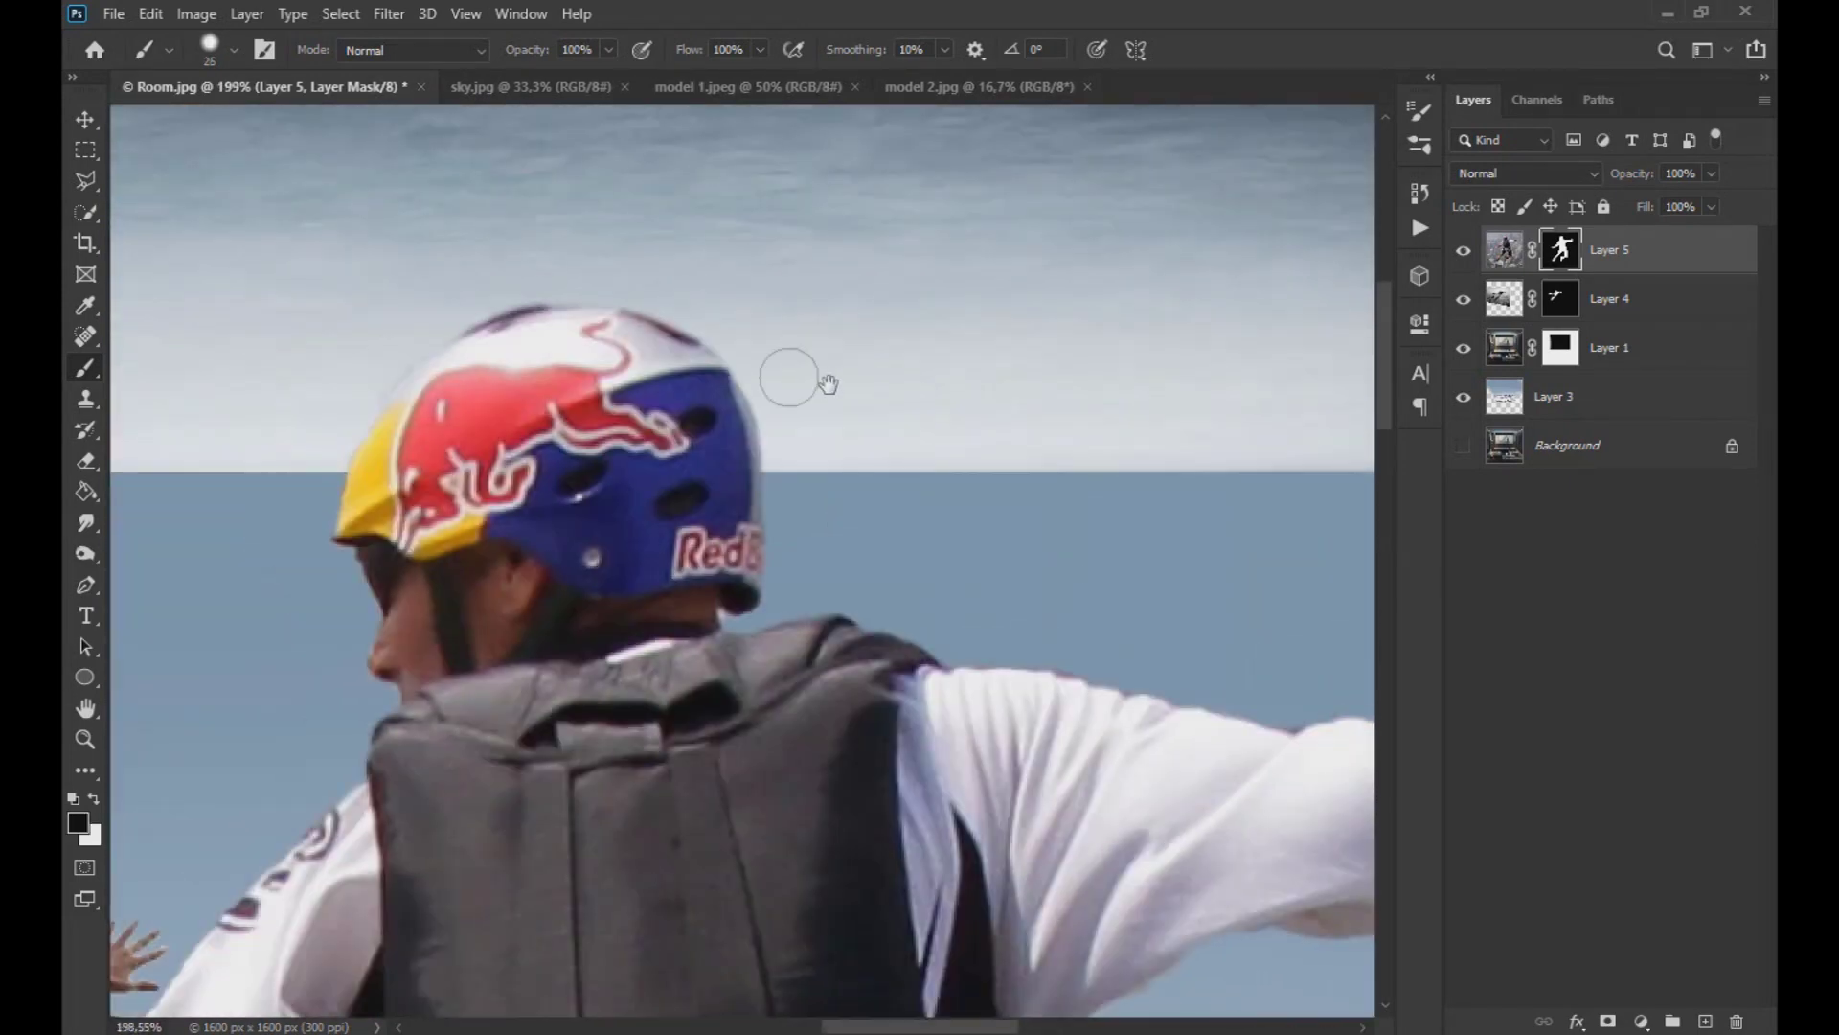
pyautogui.moveTo(575, 316); pyautogui.dragTo(452, 300)
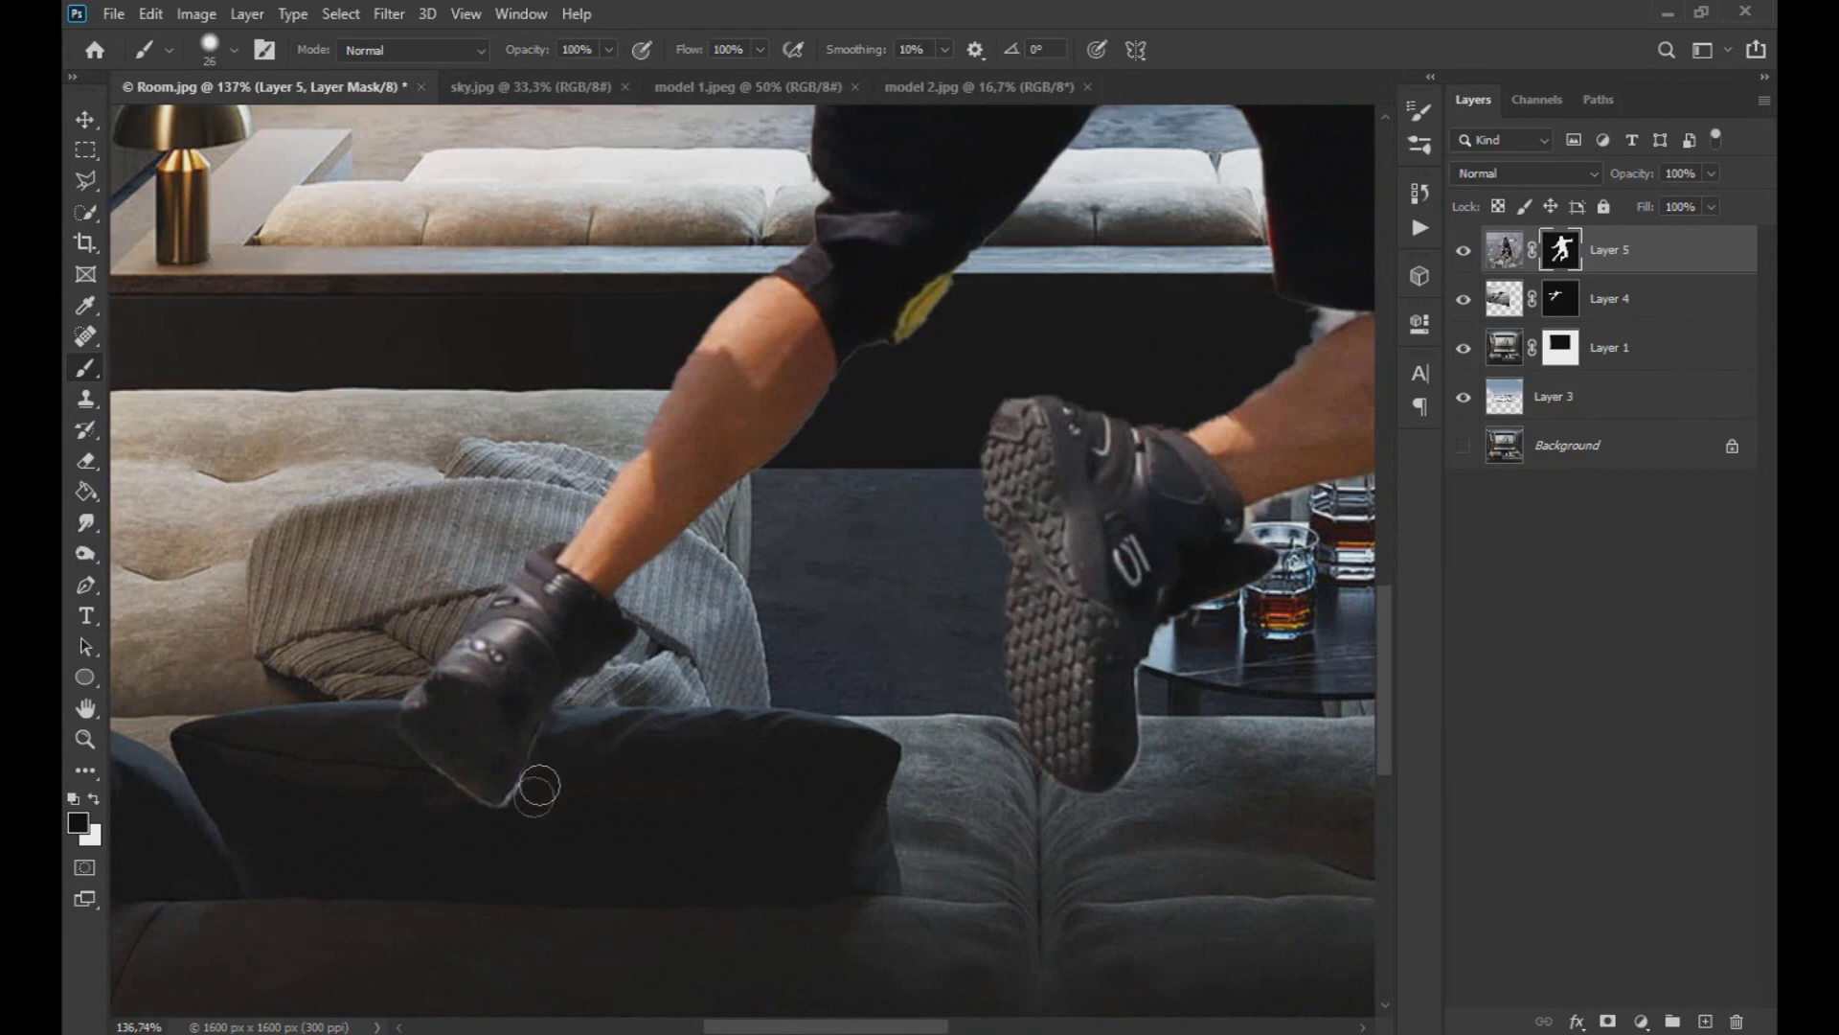
# - Clean Layer 5's mask around the straight leg and its shoe with a soft 26-pixel brush, undoing the last stroke
pyautogui.scroll(2, 1119, 709)
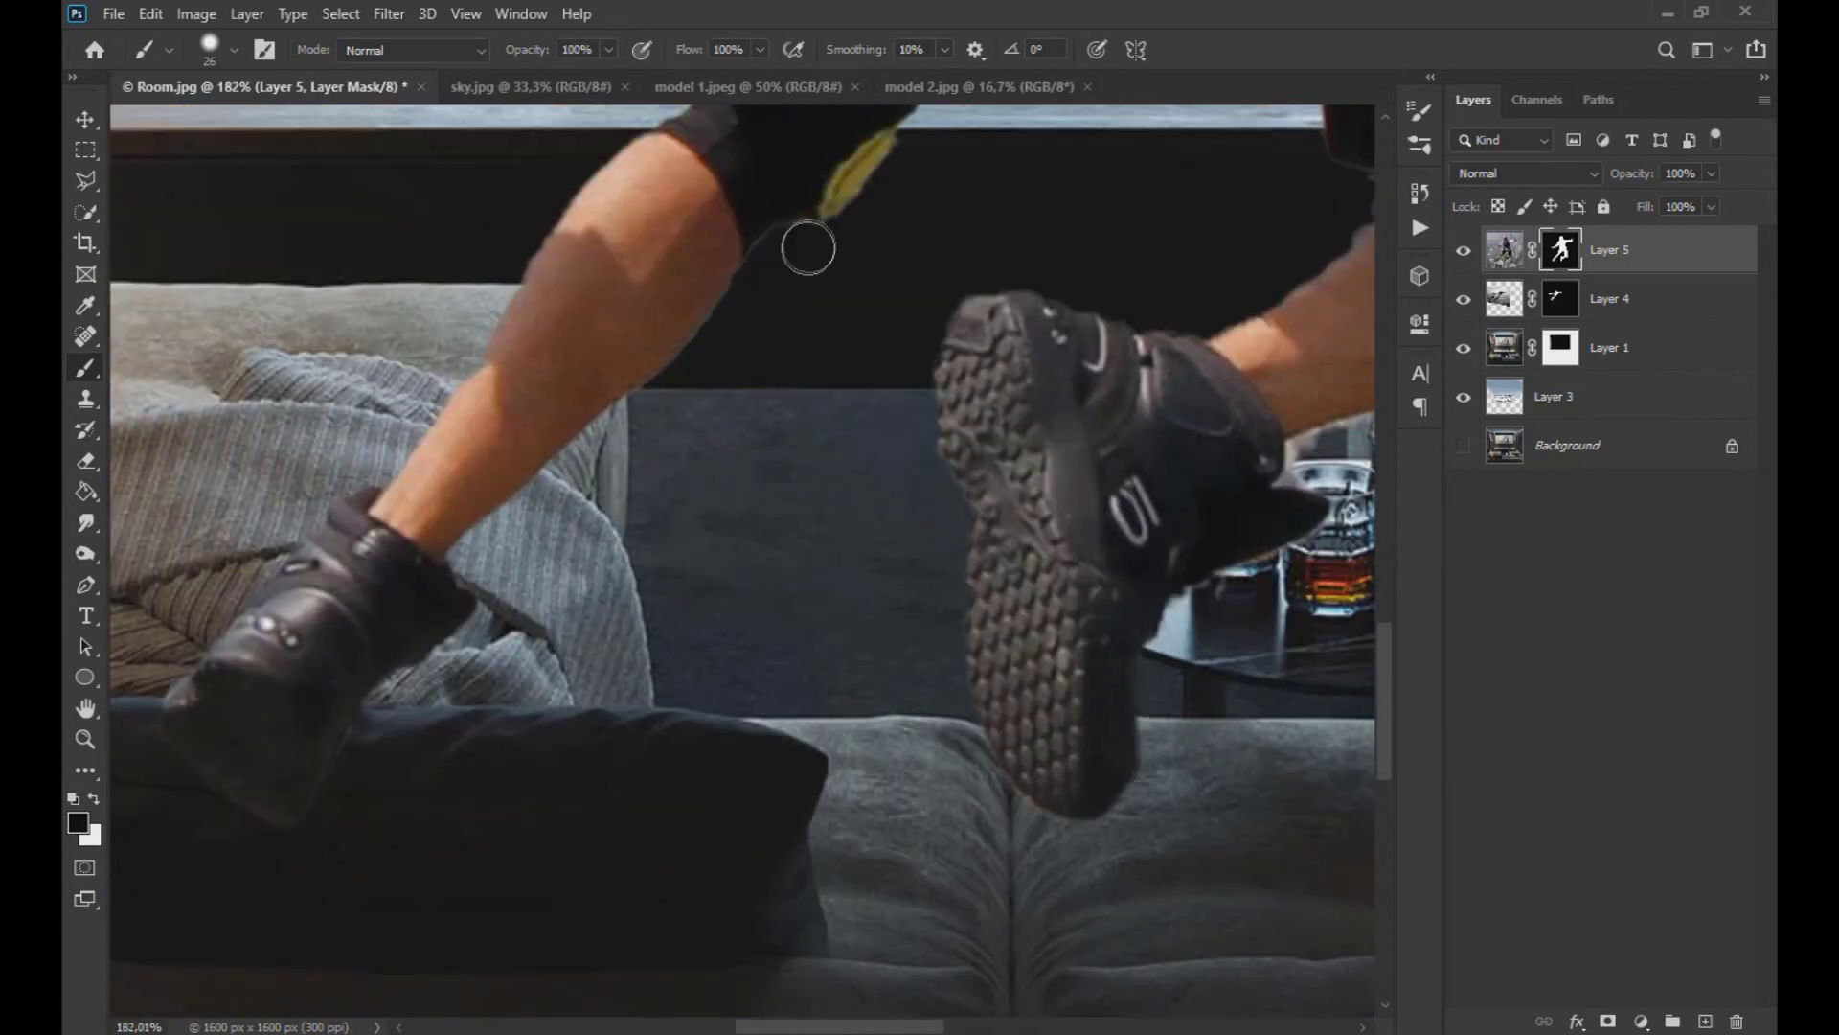
pyautogui.hotkey('ctrl', 'z')
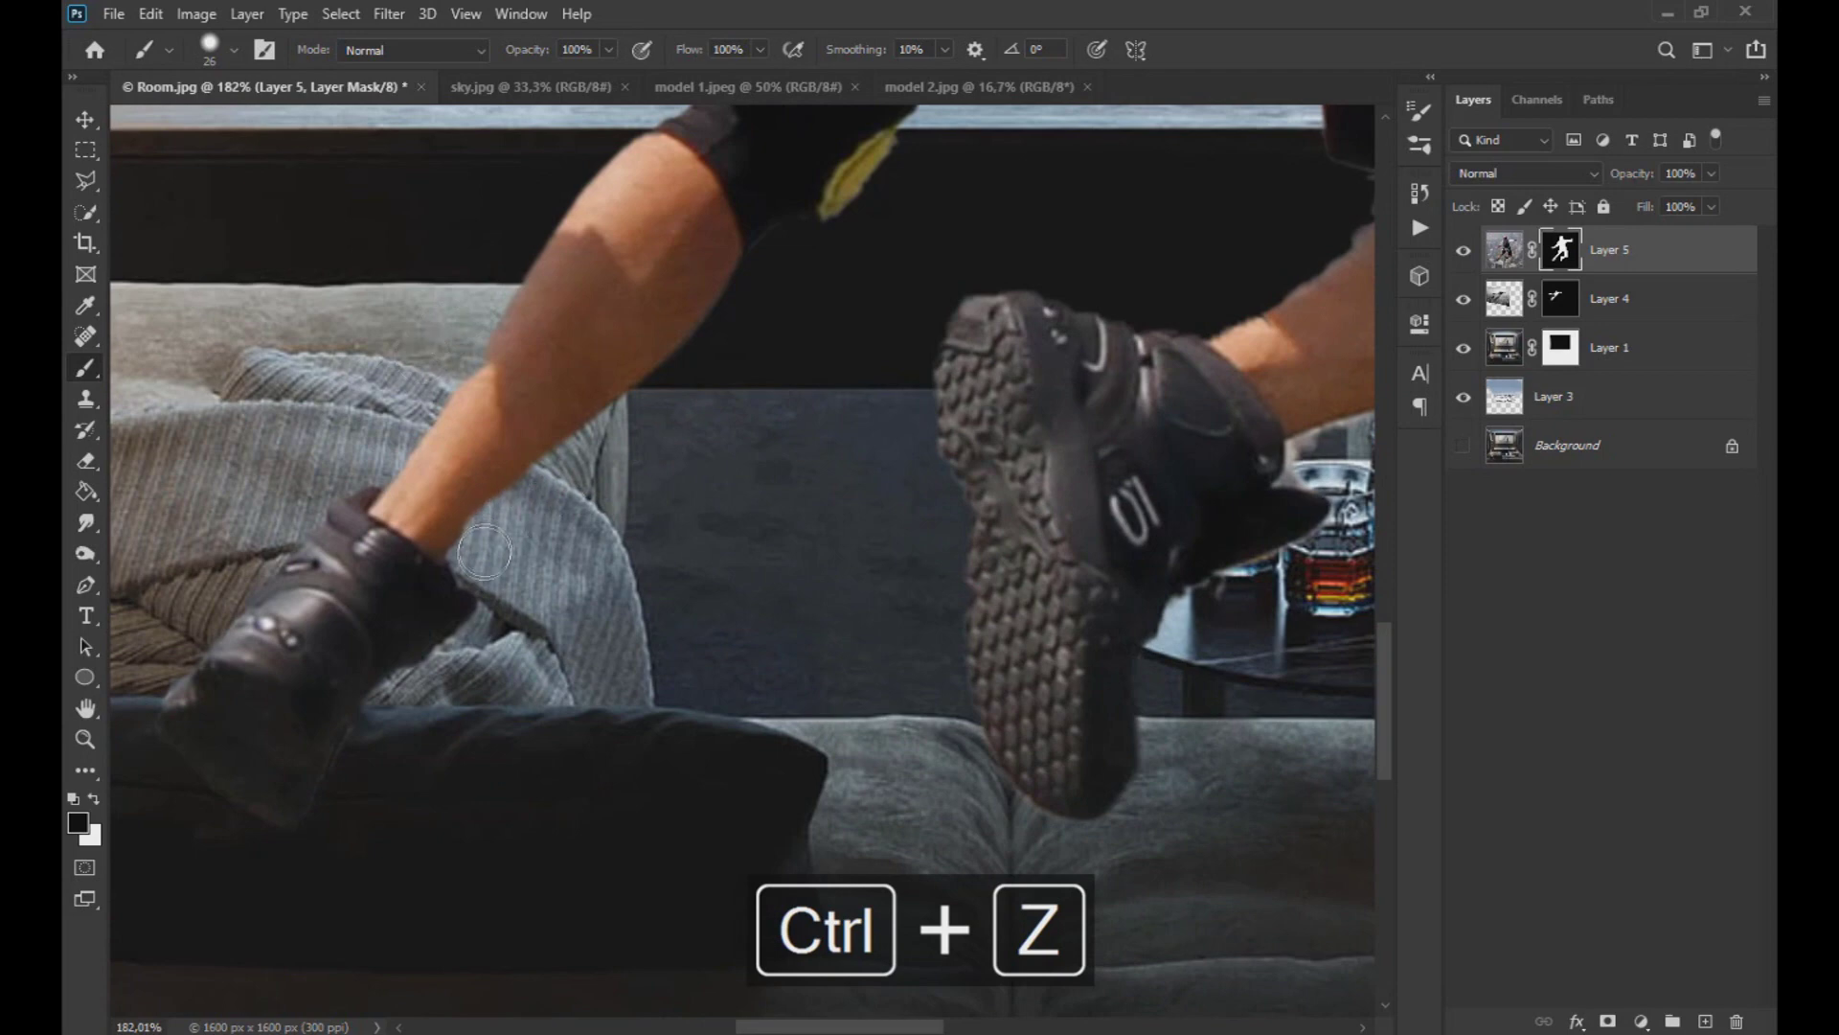
pyautogui.press('x')
pyautogui.moveTo(554, 379); pyautogui.dragTo(403, 682)
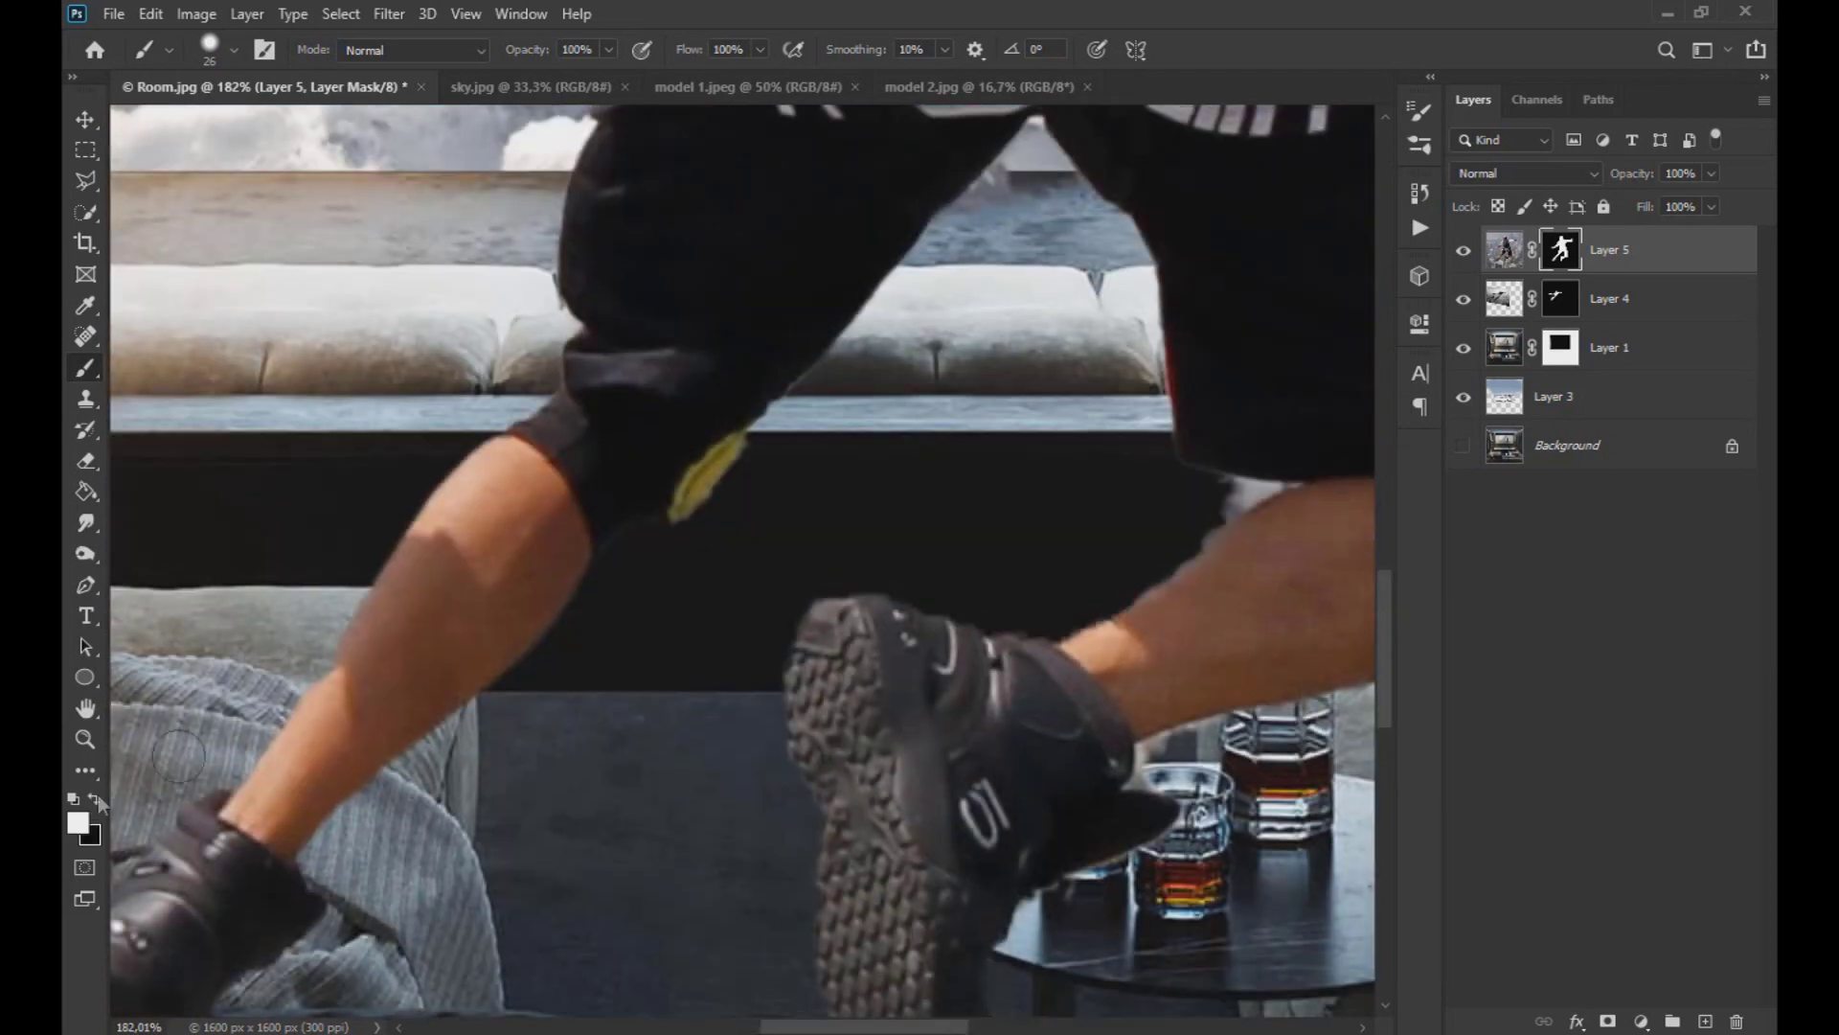
# - Paint out leftover background around the bent leg and its shoe on the mask with 15- and 6-pixel black brushes
pyautogui.keyDown('alt'); pyautogui.rightClick(1137, 523); pyautogui.keyUp('alt')
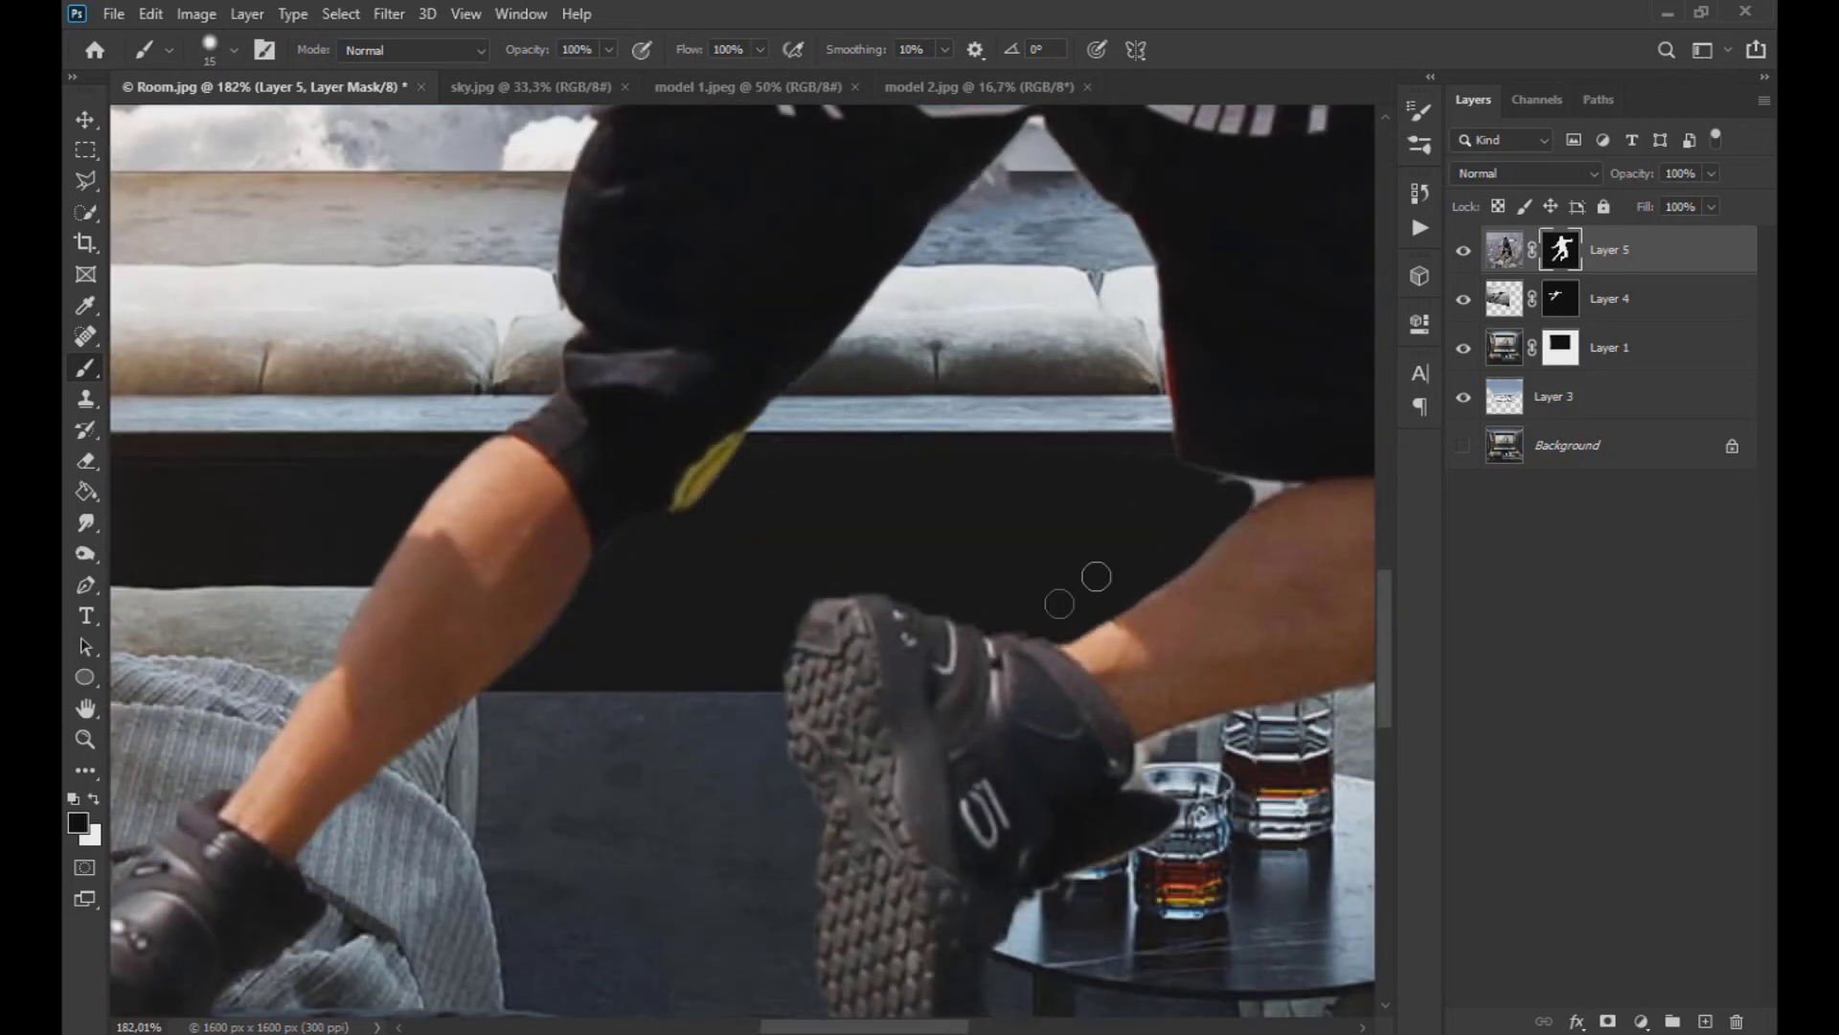
pyautogui.scroll(3, 1149, 556)
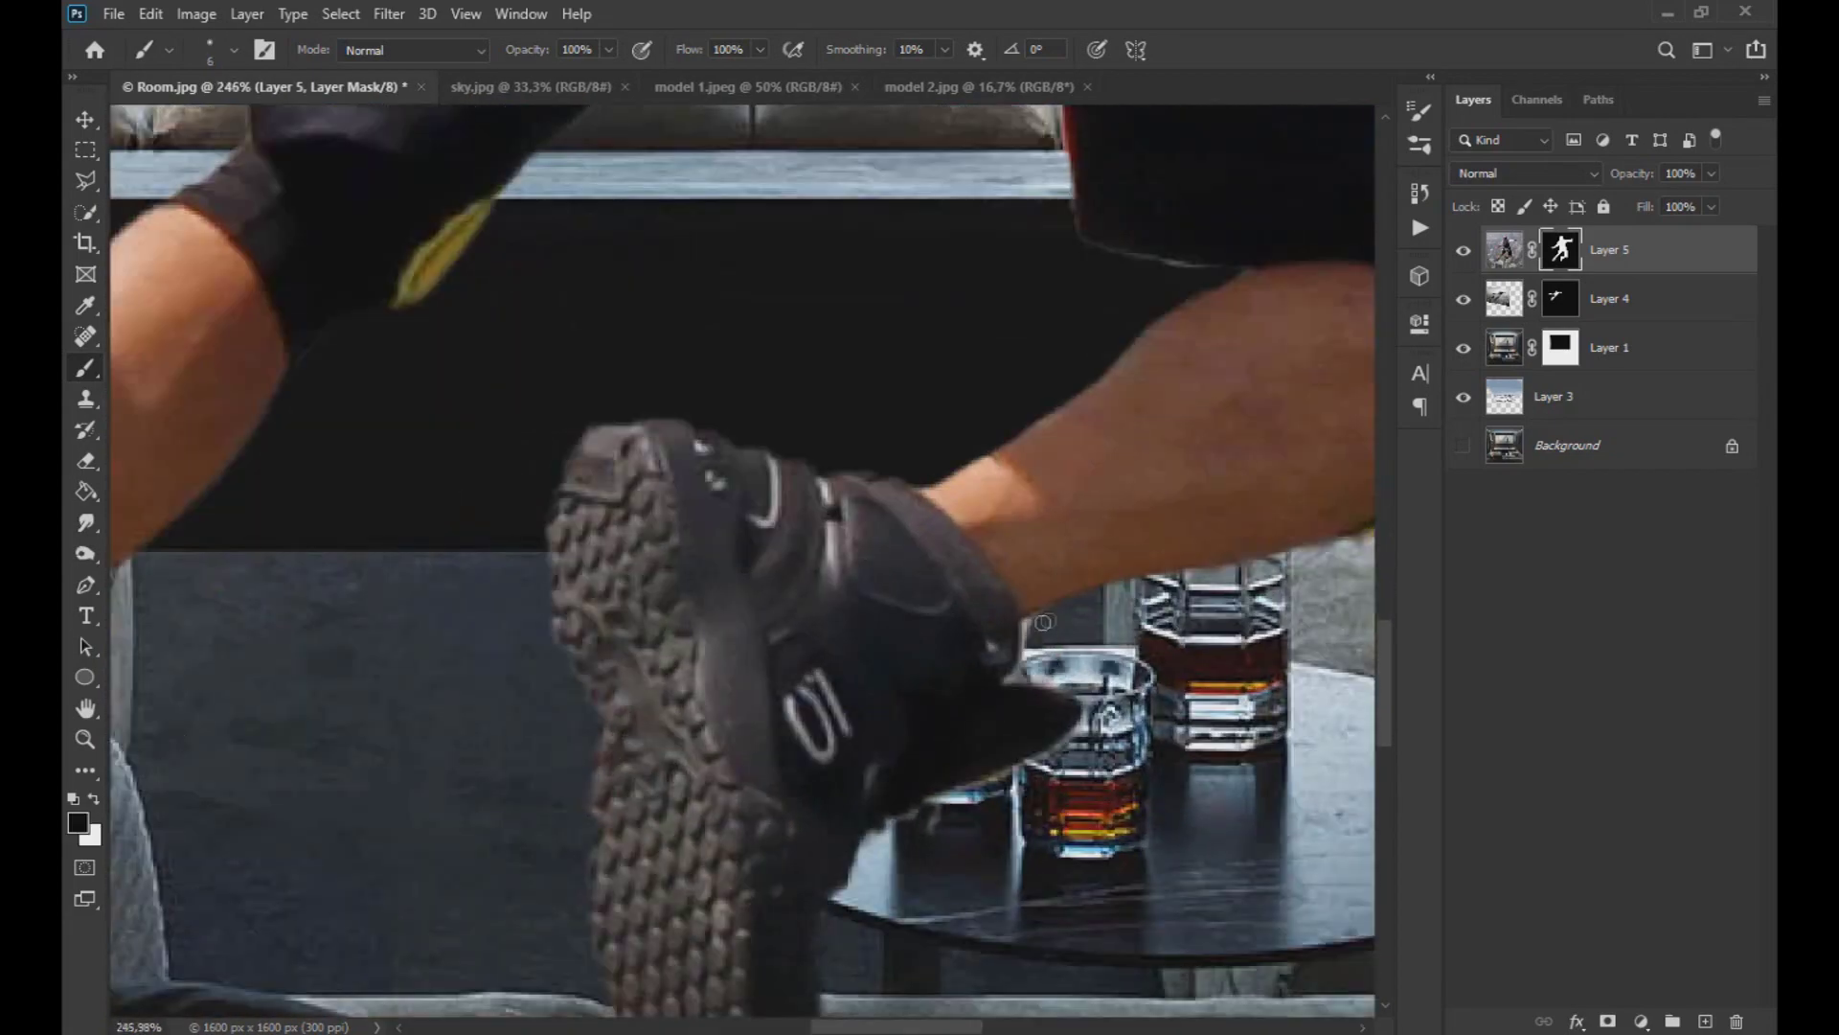
pyautogui.moveTo(1102, 718); pyautogui.dragTo(1001, 774)
# - Remove the leftover background between the legs of the shorts on the mask with a soft 17-pixel black brush
pyautogui.scroll(-8, 951, 814)
pyautogui.scroll(7, 1006, 625)
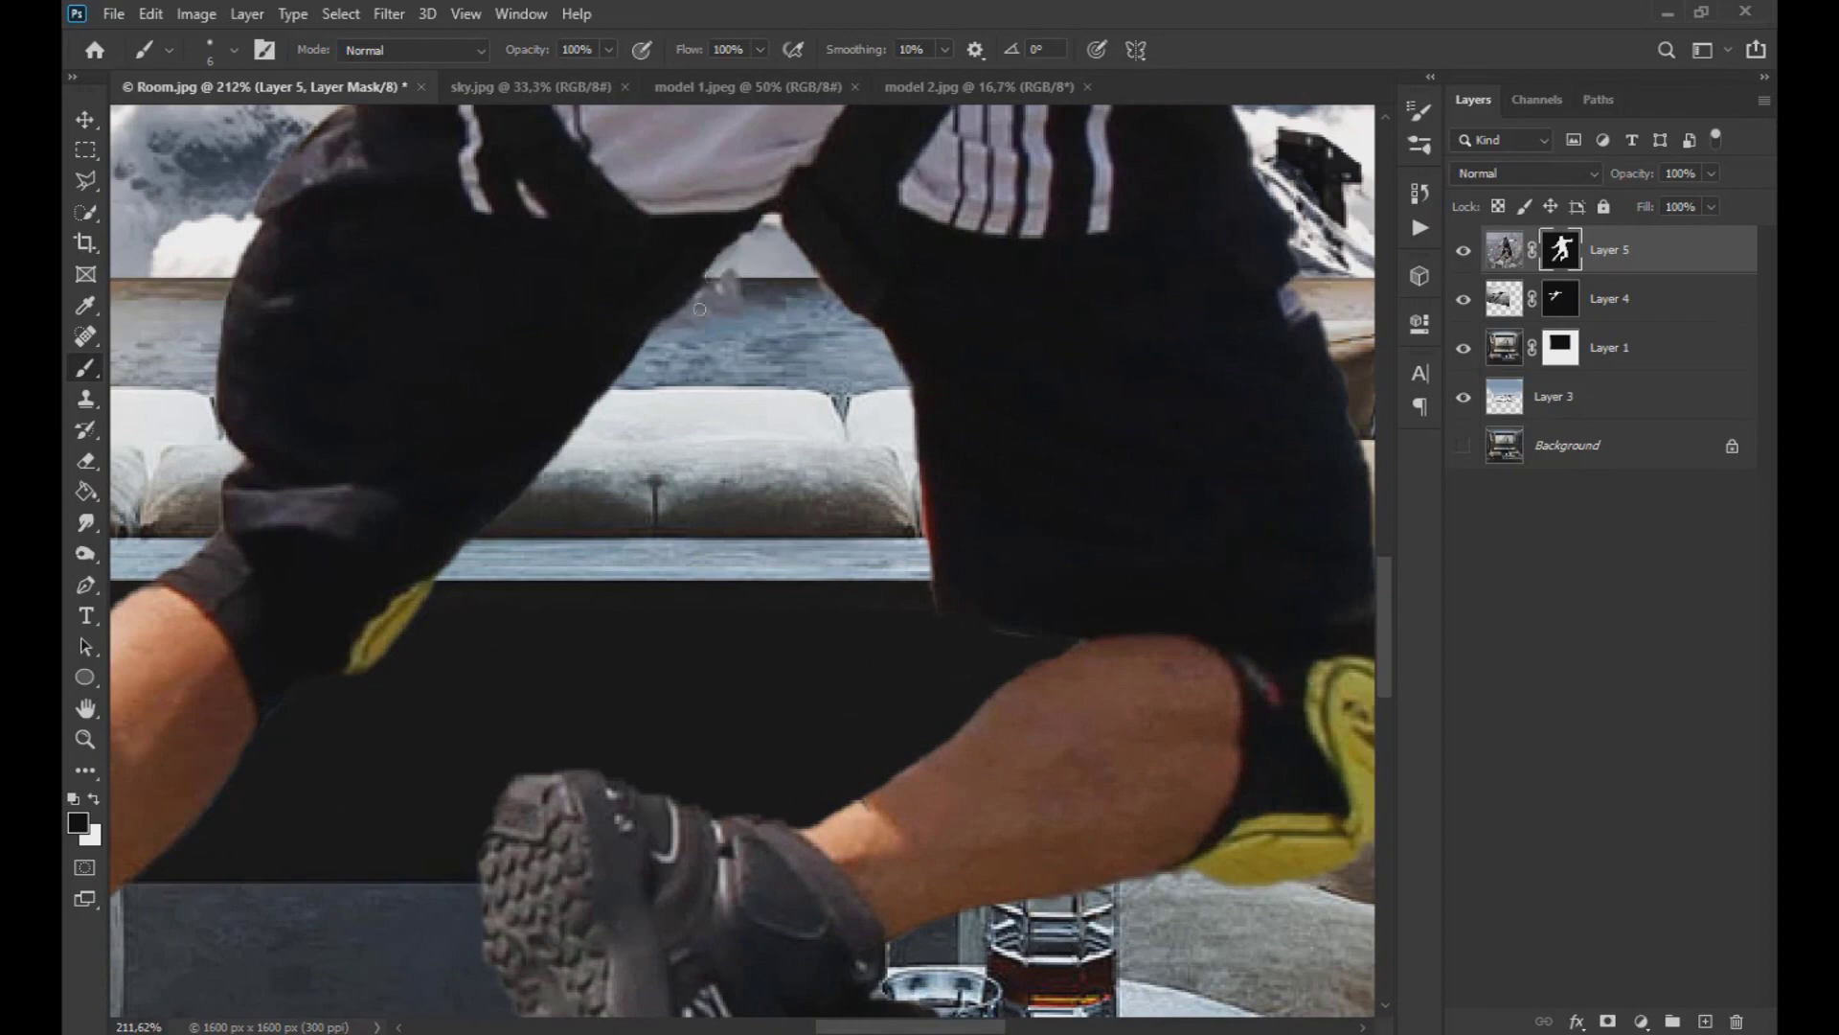
pyautogui.rightClick(730, 316)
pyautogui.rightClick(713, 356)
pyautogui.moveTo(755, 269); pyautogui.dragTo(741, 288)
# - Restore the outer edge of the shorts above the bent leg by painting white on Layer 5's mask
pyautogui.scroll(-7, 706, 320)
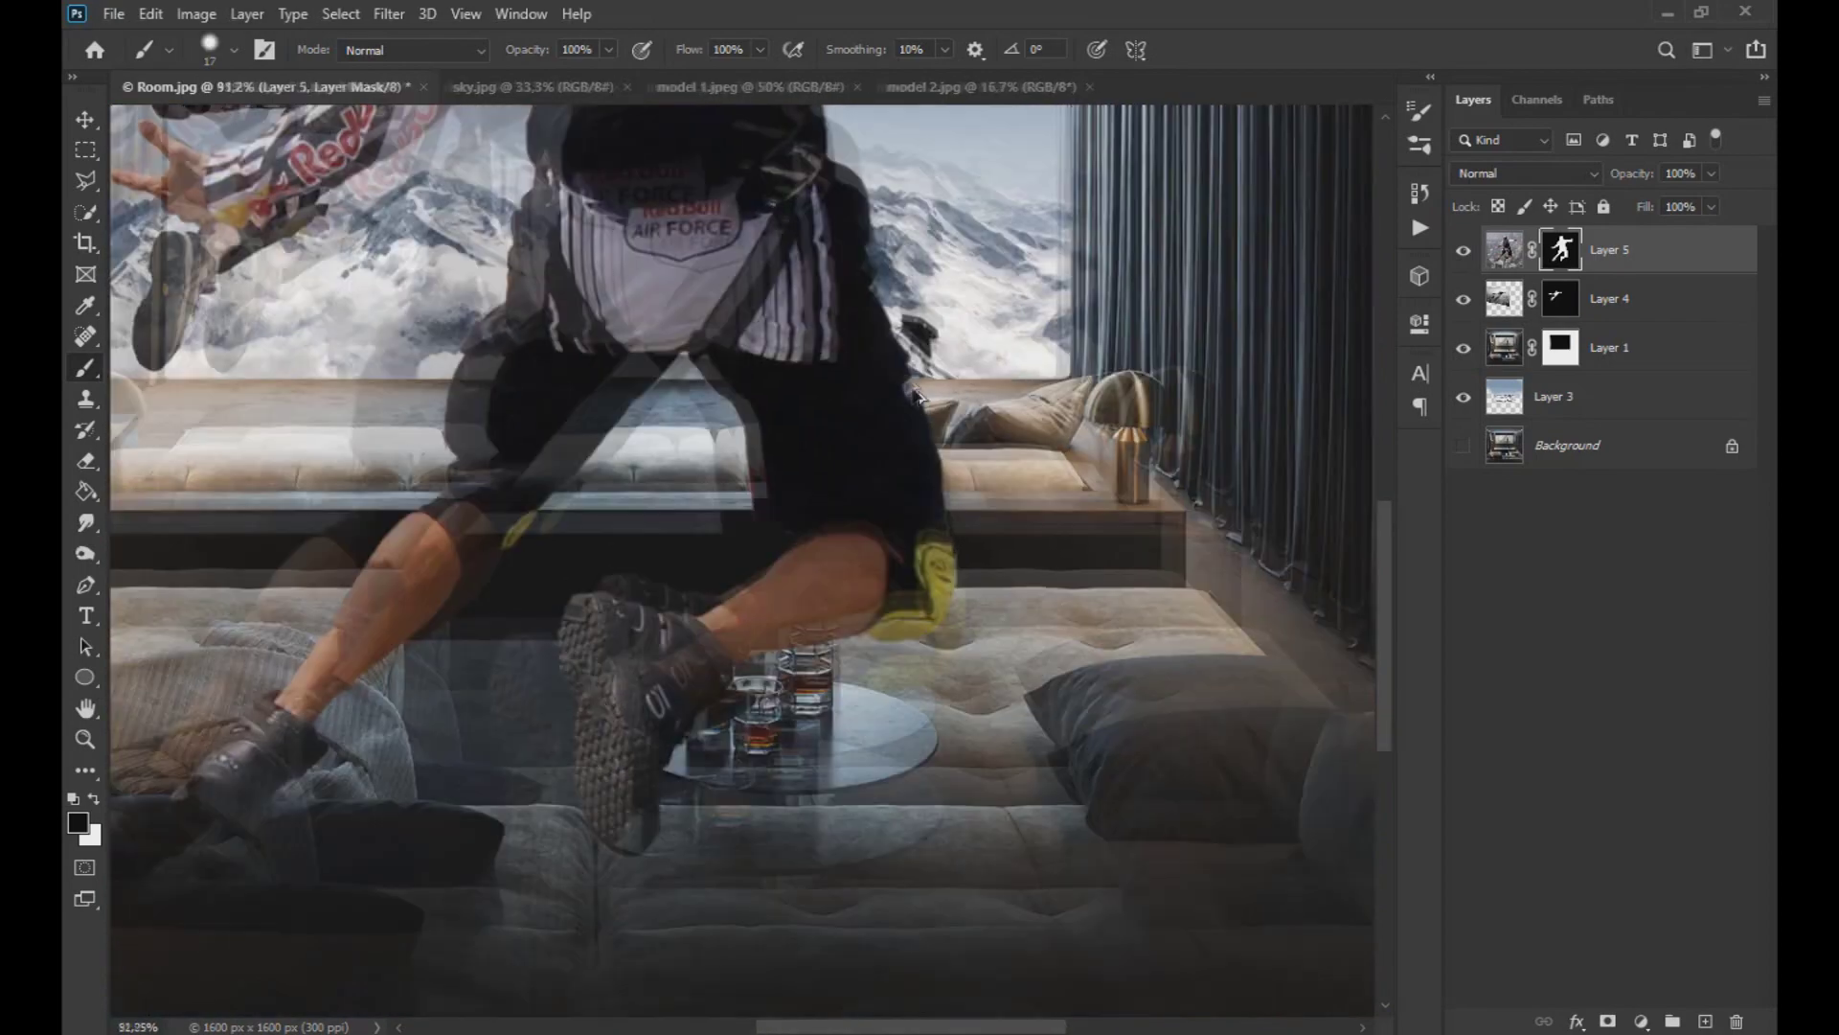
pyautogui.scroll(8, 900, 450)
pyautogui.press('x')
pyautogui.moveTo(886, 364); pyautogui.dragTo(895, 427)
pyautogui.scroll(-6, 881, 402)
pyautogui.hotkey('ctrl', '0')
pyautogui.press('v')
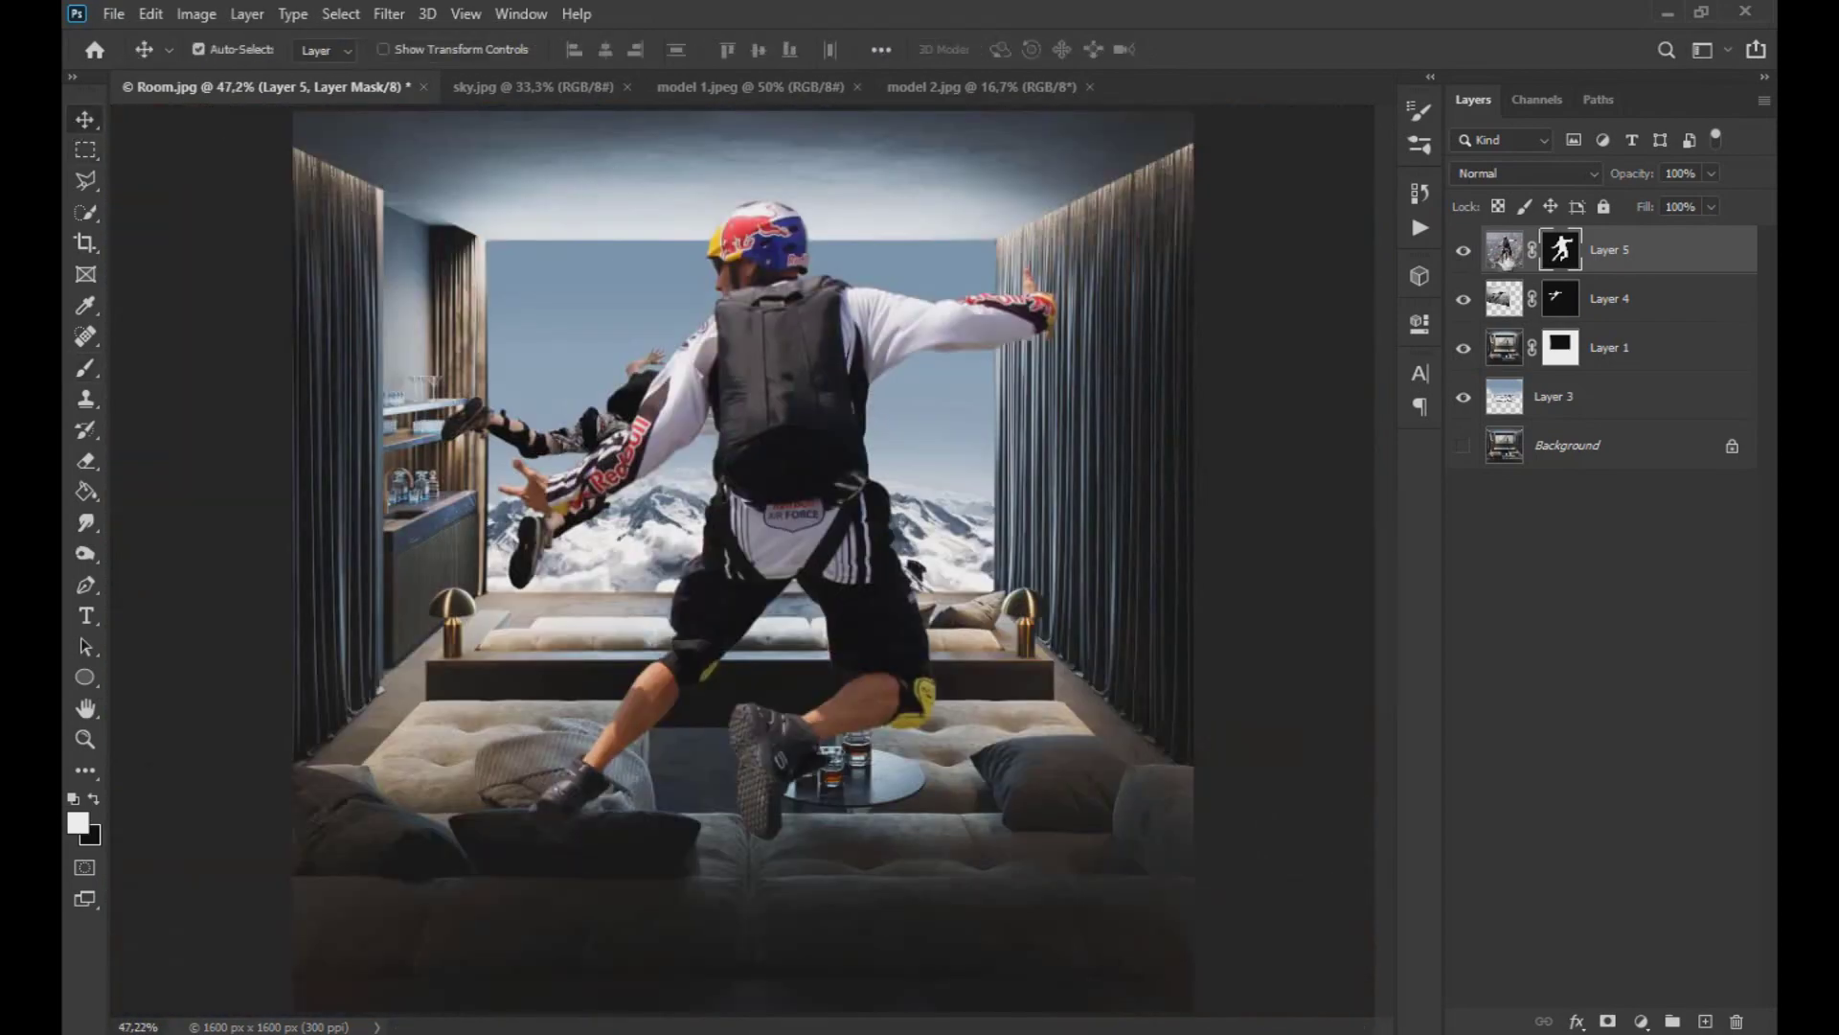
# - Move Layer 5 below Layer 4 in the stack and shift its jumper slightly down toward the front sofa
pyautogui.moveTo(1504, 251); pyautogui.dragTo(1513, 321)
pyautogui.hotkey('ctrl', 't')
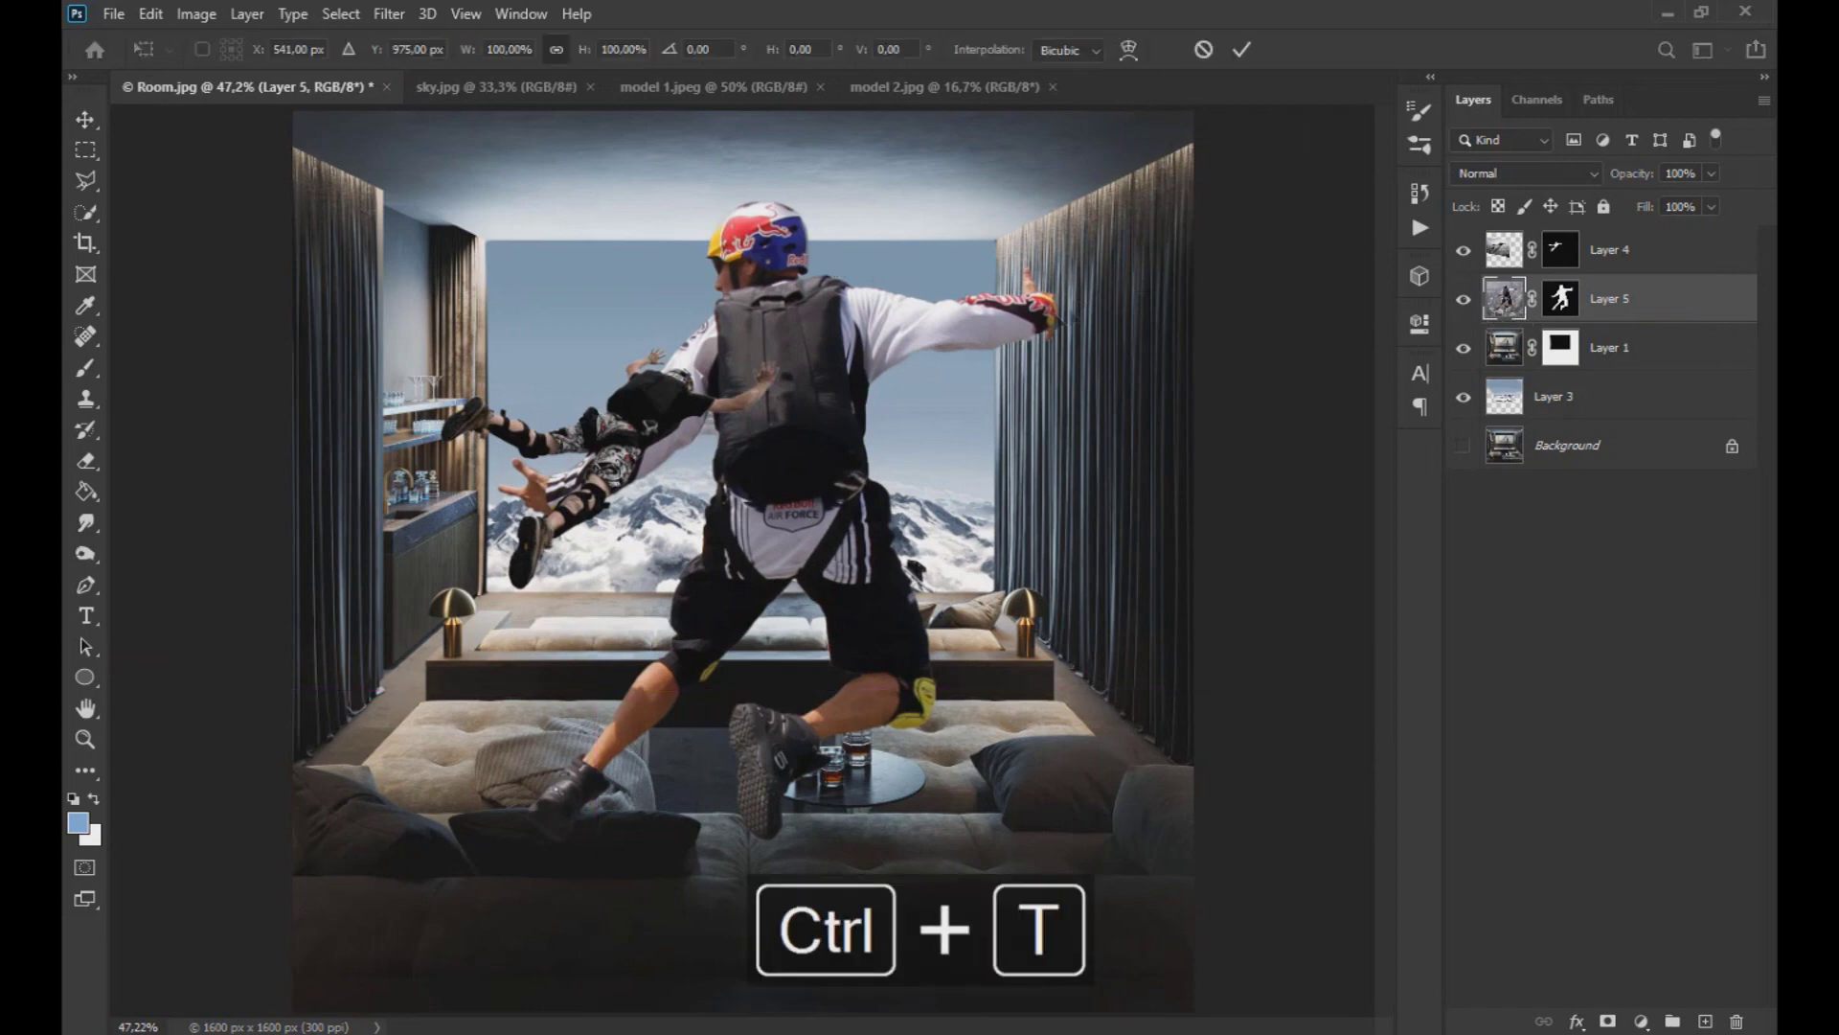
pyautogui.scroll(-5, 1169, 365)
pyautogui.click(86, 118)
pyautogui.hotkey('ctrl', 't')
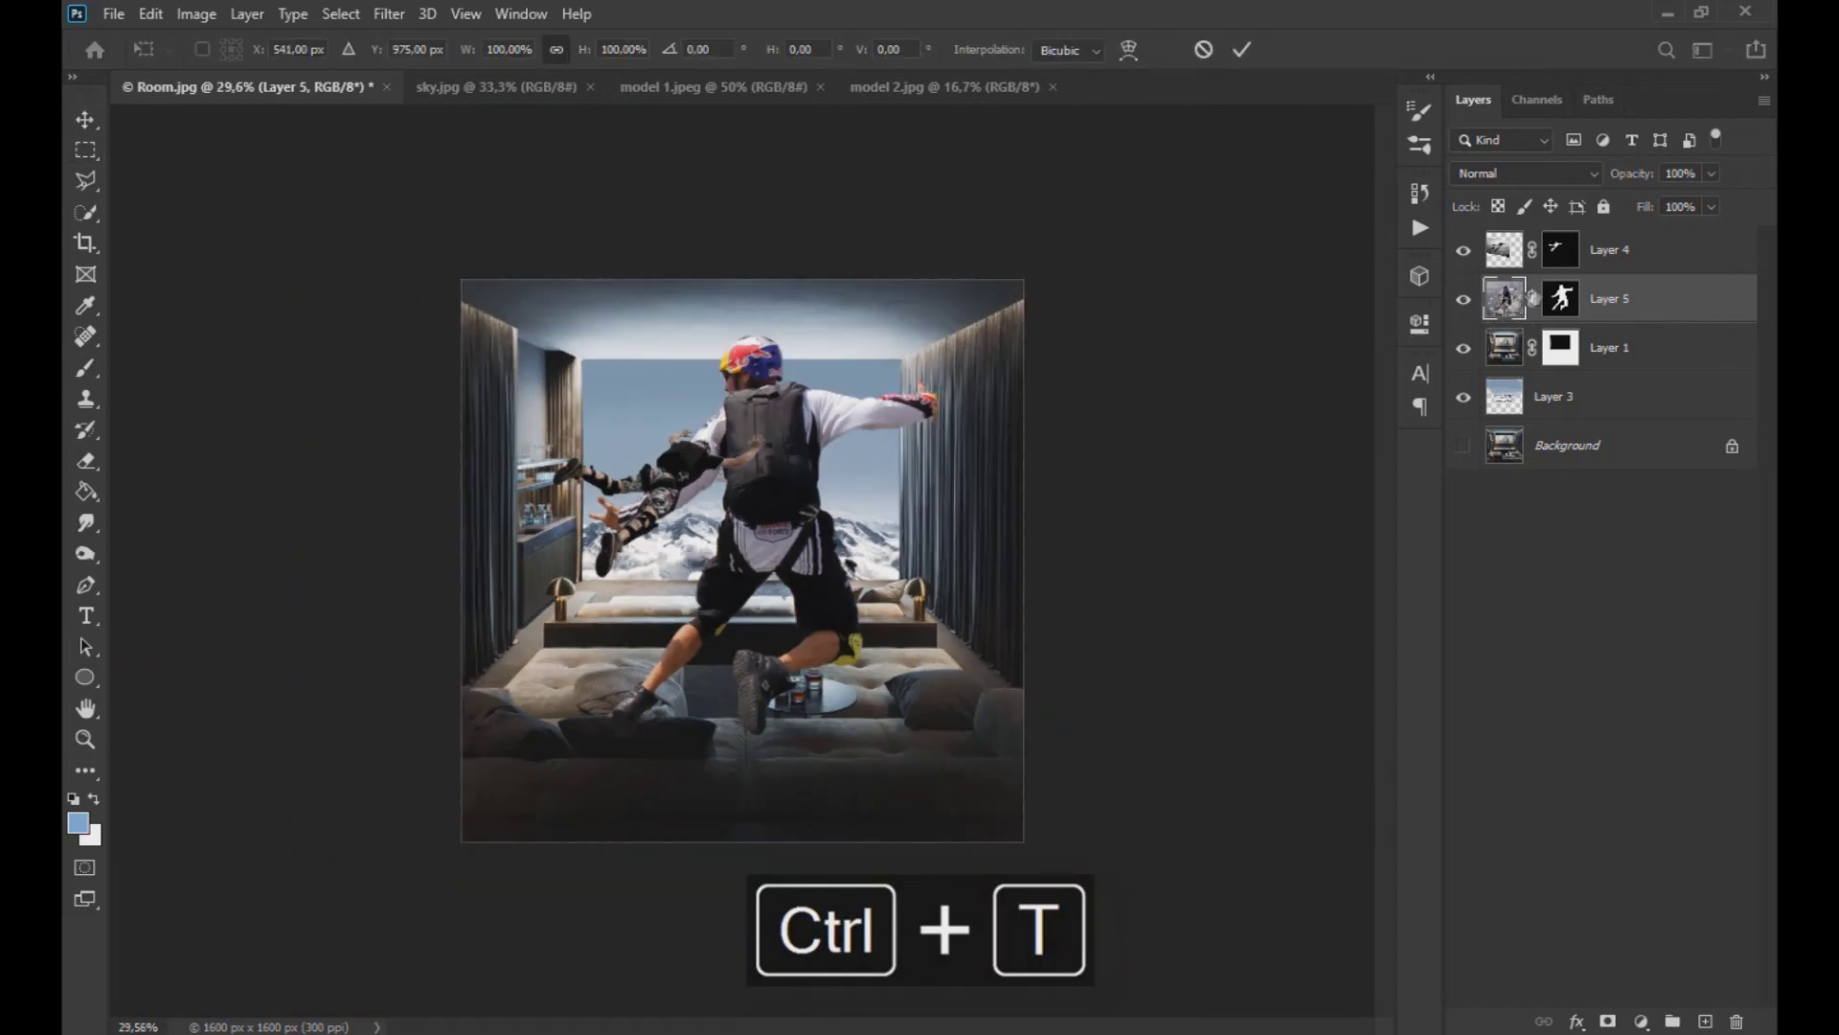
pyautogui.press('Escape')
pyautogui.scroll(-6, 1140, 398)
pyautogui.scroll(3, 1073, 406)
pyautogui.scroll(3, 730, 590)
pyautogui.moveTo(763, 542); pyautogui.dragTo(772, 579)
pyautogui.hotkey('ctrl', 't')
pyautogui.scroll(3, 774, 568)
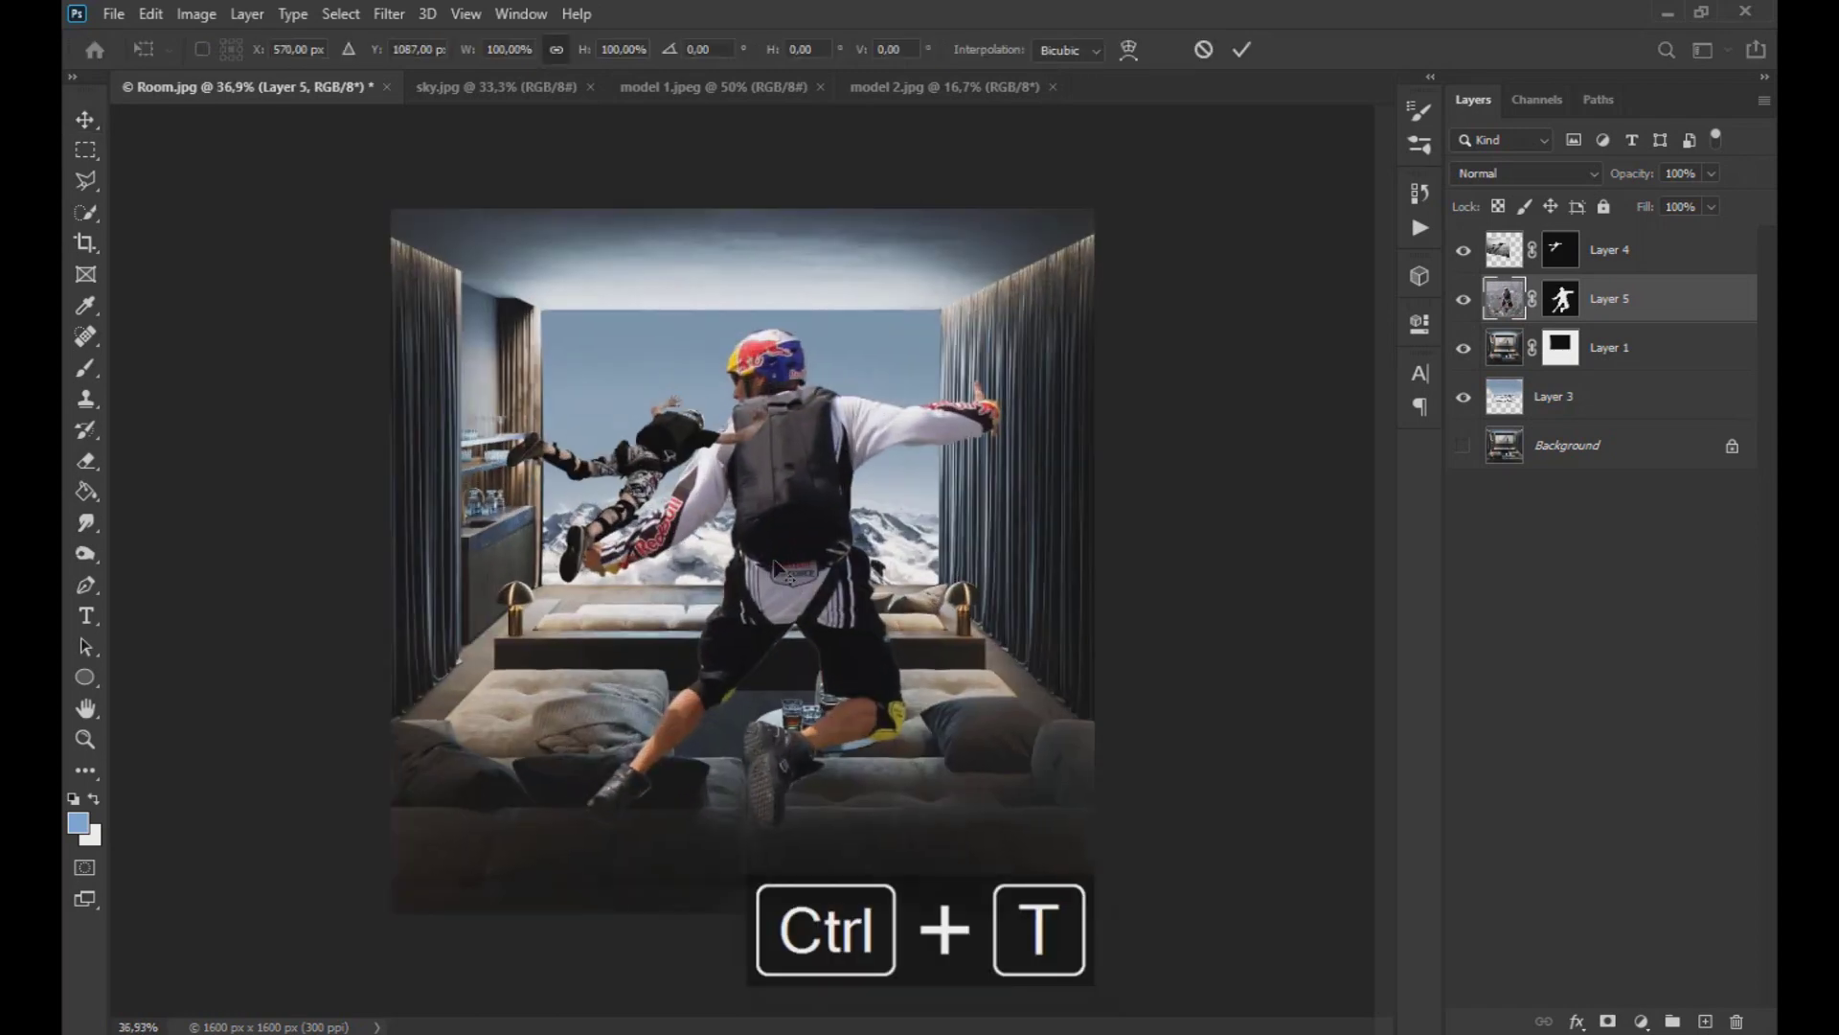
# - Scale Layer 5 to about 34%, rotate it about 20° counterclockwise, and place the jumper in the right half of the opening
pyautogui.scroll(-4, 934, 450)
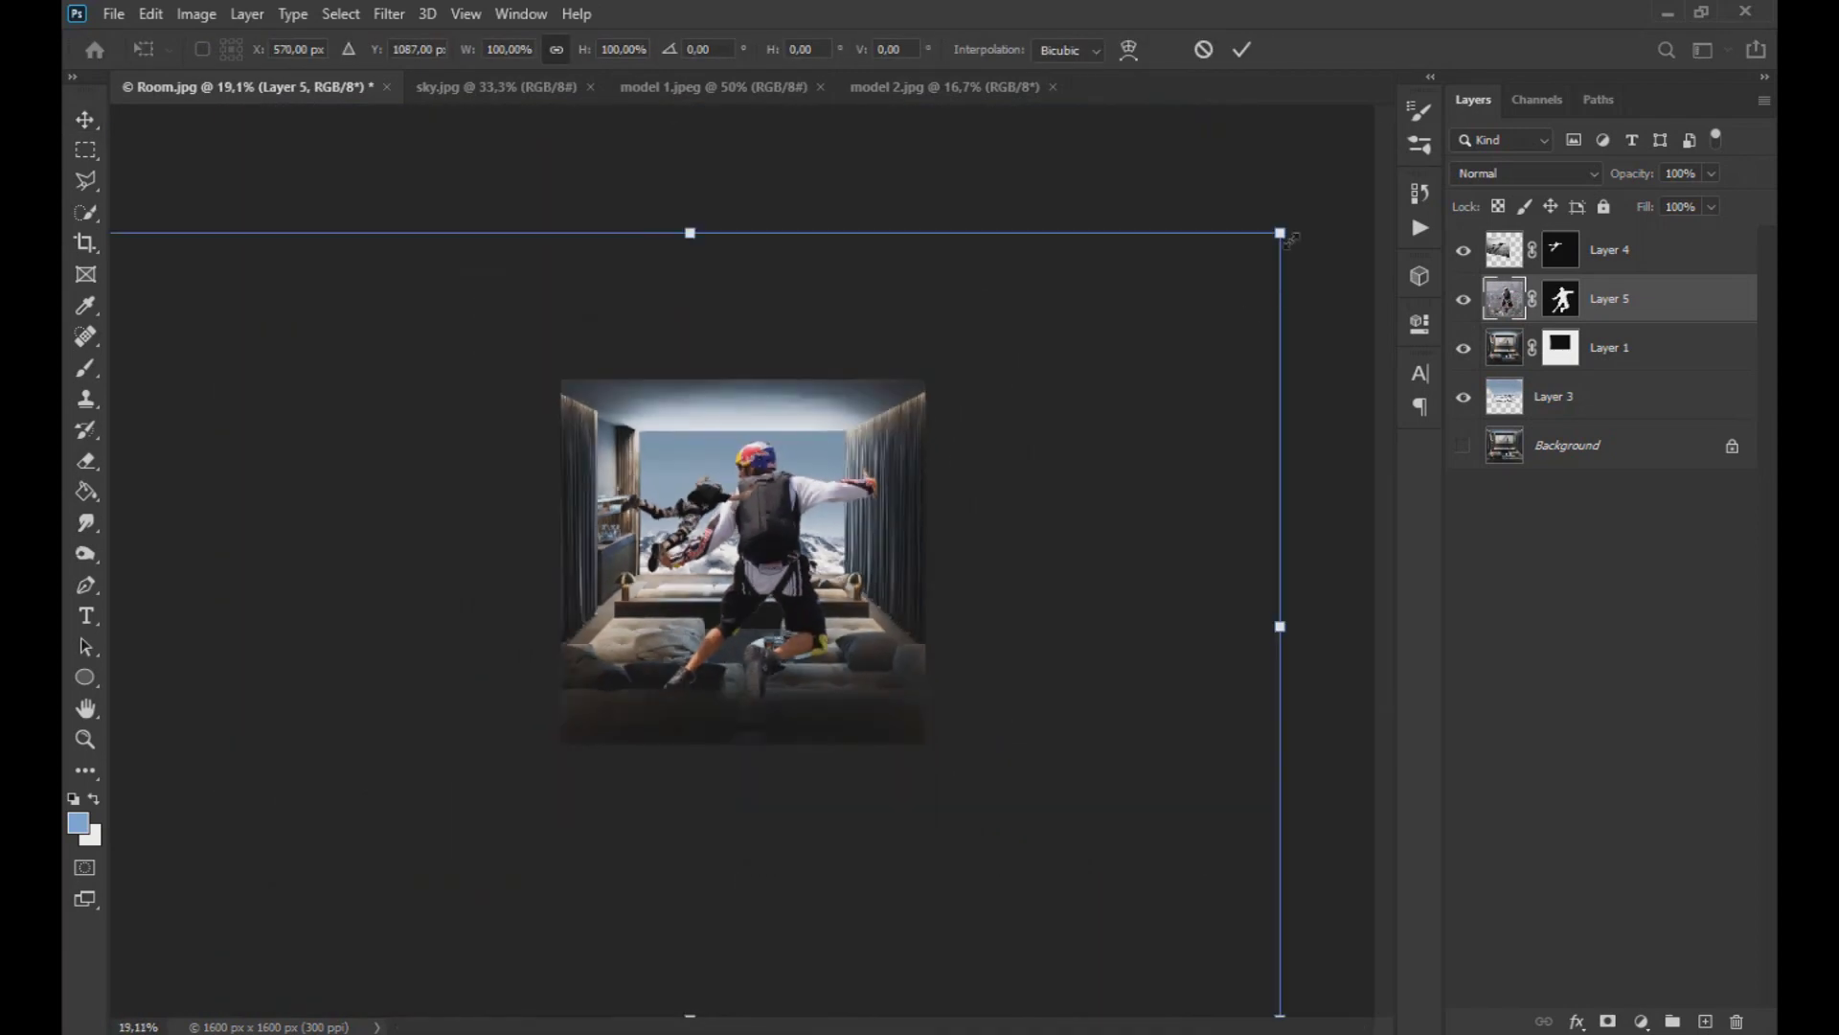
pyautogui.moveTo(1280, 233); pyautogui.dragTo(985, 428)
pyautogui.moveTo(794, 541); pyautogui.dragTo(862, 467)
pyautogui.moveTo(1074, 347); pyautogui.dragTo(929, 317)
pyautogui.scroll(5, 750, 561)
pyautogui.scroll(-3, 1023, 271)
pyautogui.moveTo(1370, 699); pyautogui.dragTo(1276, 678)
pyautogui.moveTo(1098, 615); pyautogui.dragTo(1149, 617)
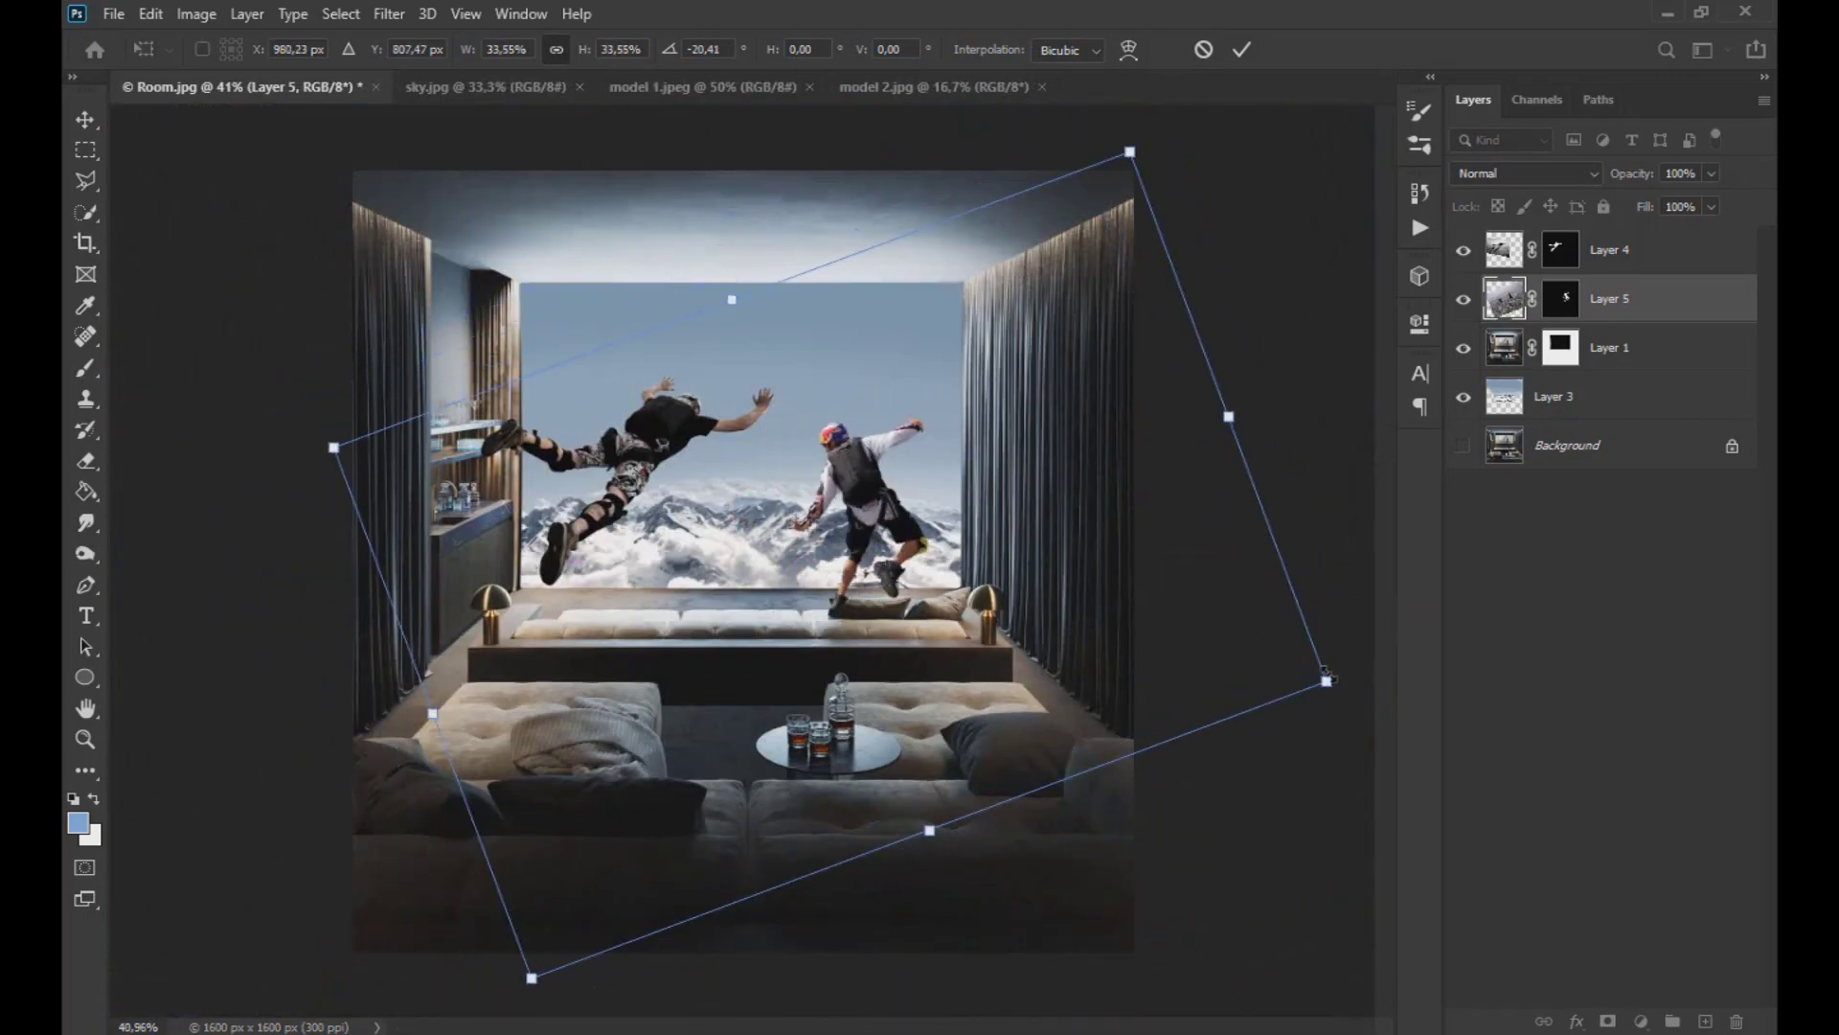
pyautogui.moveTo(1326, 677); pyautogui.dragTo(1347, 684)
pyautogui.scroll(5, 903, 553)
pyautogui.moveTo(796, 531); pyautogui.dragTo(787, 531)
pyautogui.press('Return')
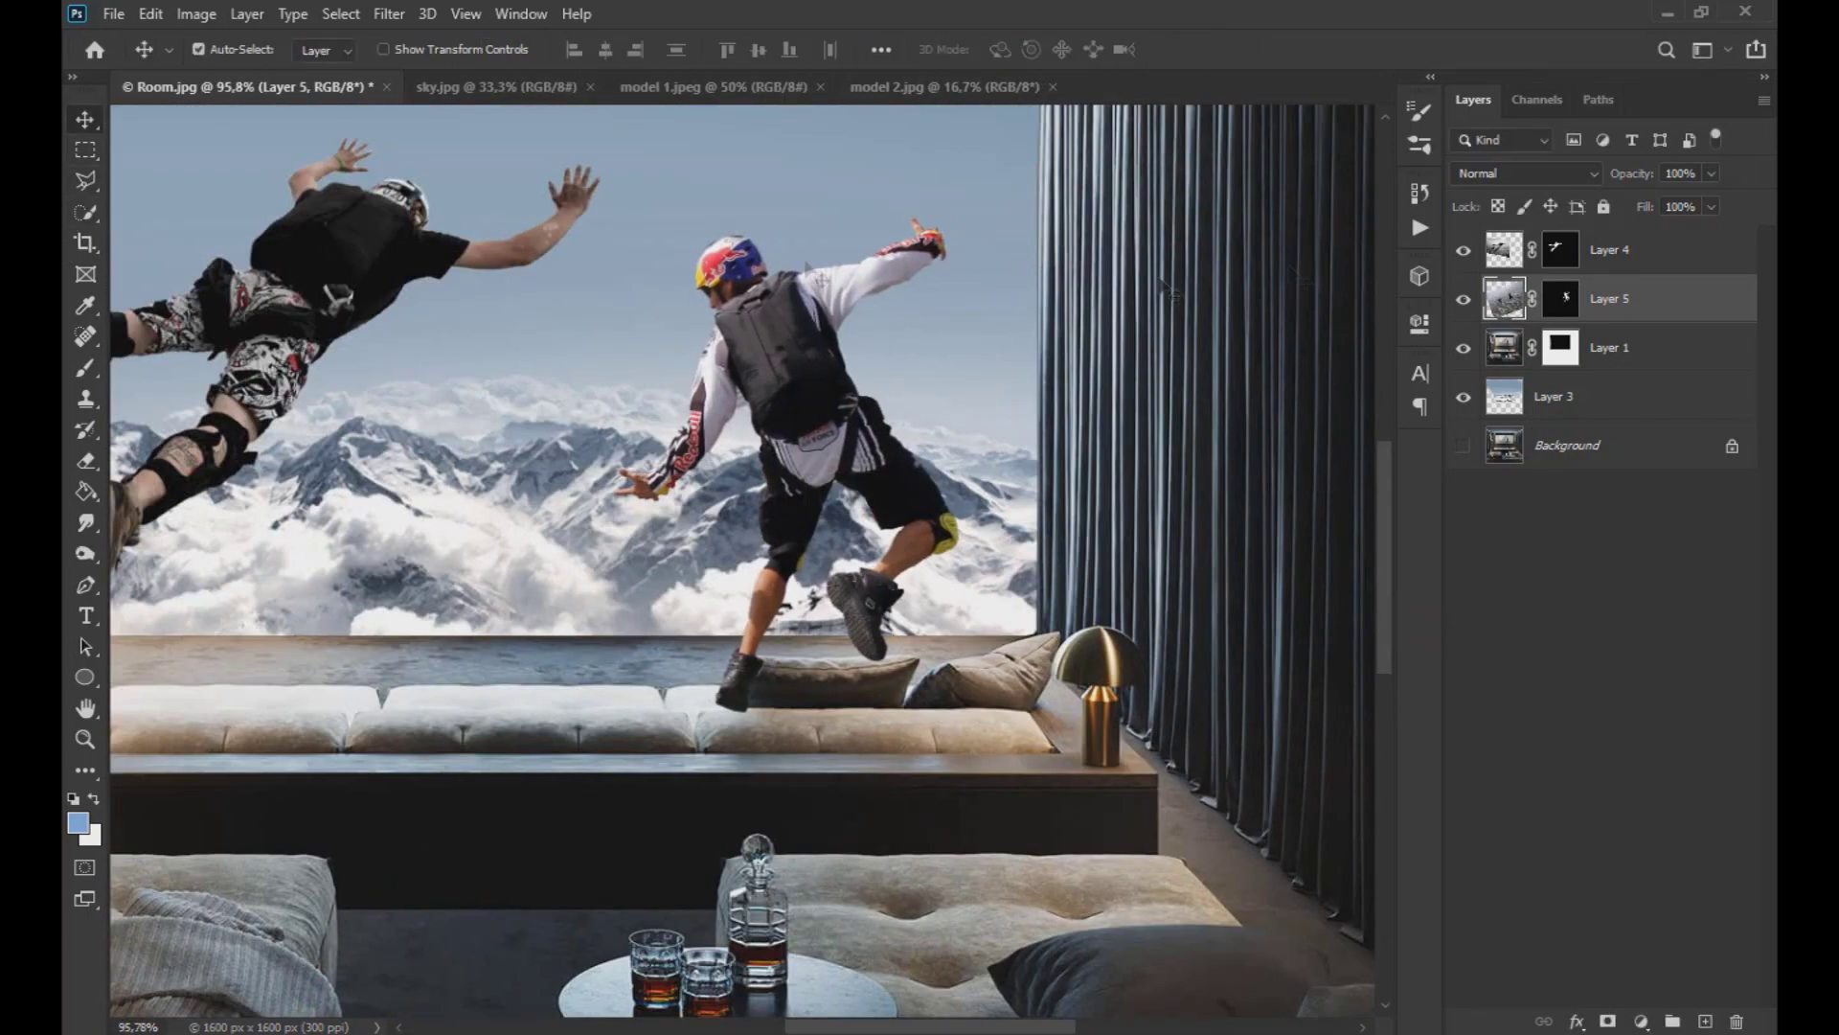
# - Hide the jumper's straight-leg foot below the opening's lower edge on Layer 5's mask with a 10-pixel black brush
pyautogui.click(1560, 298)
pyautogui.press('b')
pyautogui.scroll(4, 756, 631)
pyautogui.moveTo(710, 660); pyautogui.dragTo(721, 766)
pyautogui.scroll(3, 717, 692)
pyautogui.press('[')
pyautogui.press('[')
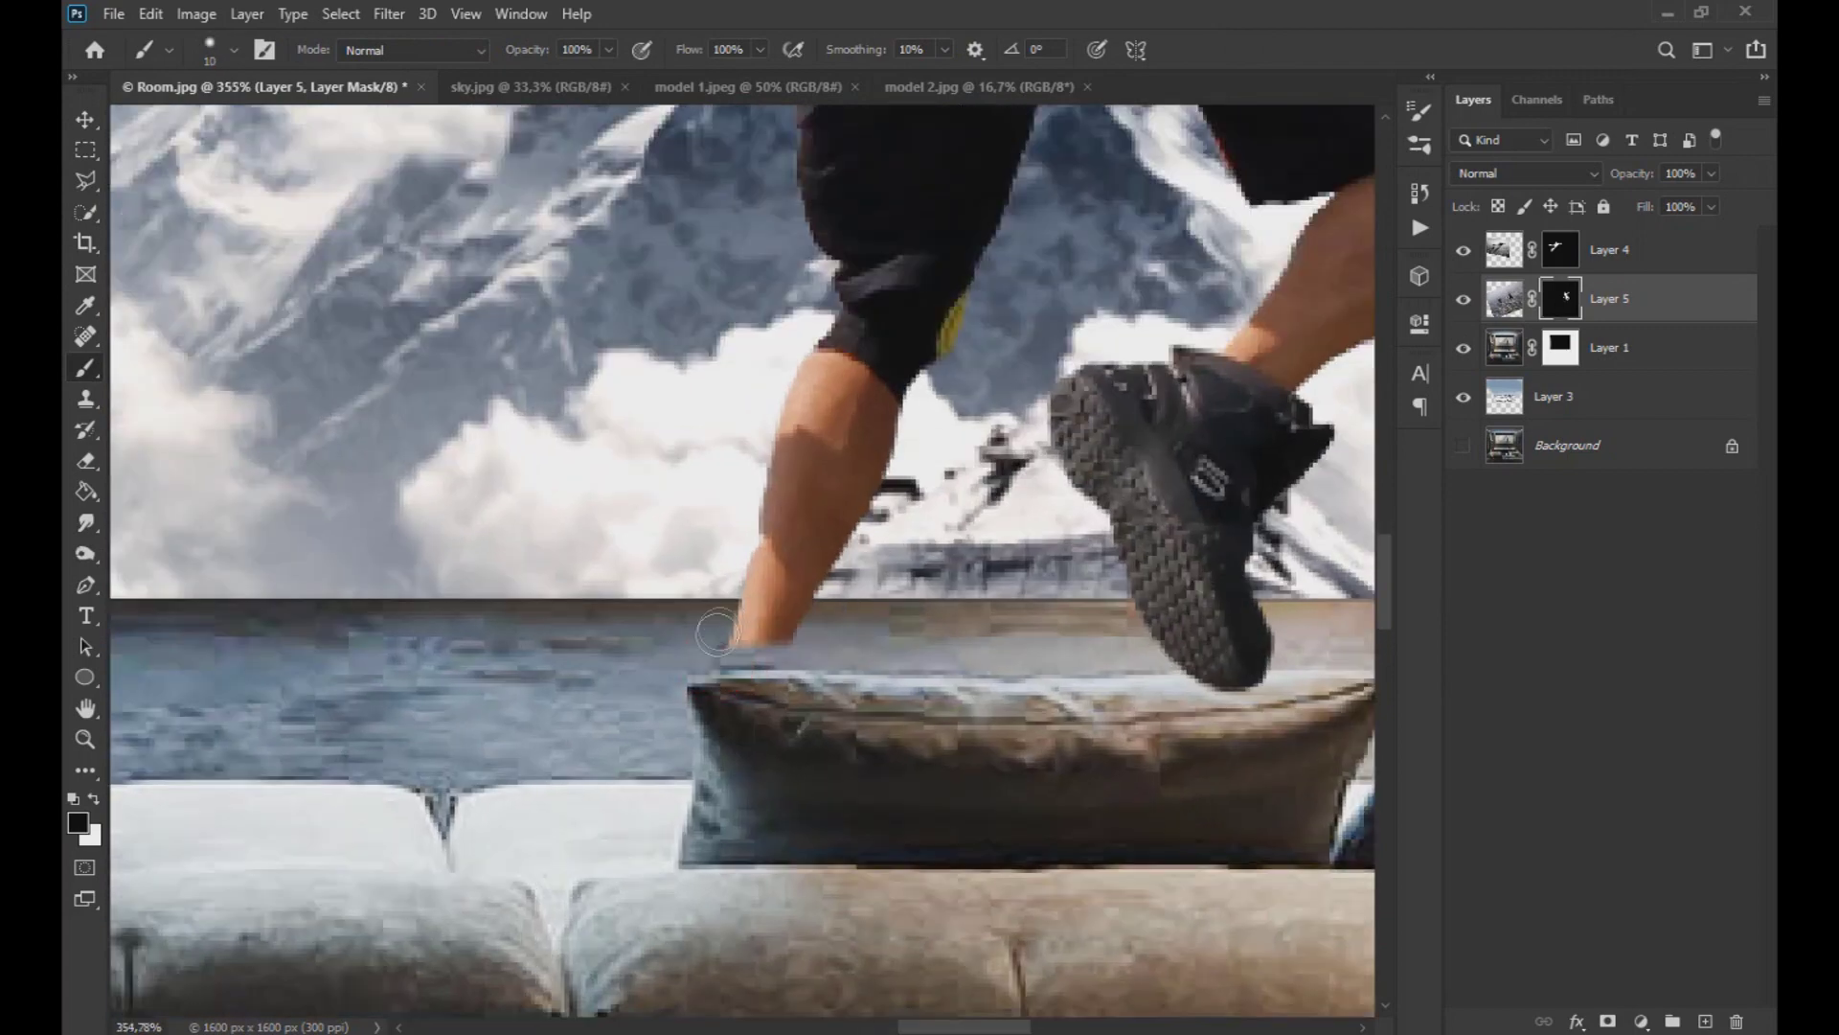
pyautogui.moveTo(718, 629); pyautogui.dragTo(771, 628)
pyautogui.scroll(-5, 790, 536)
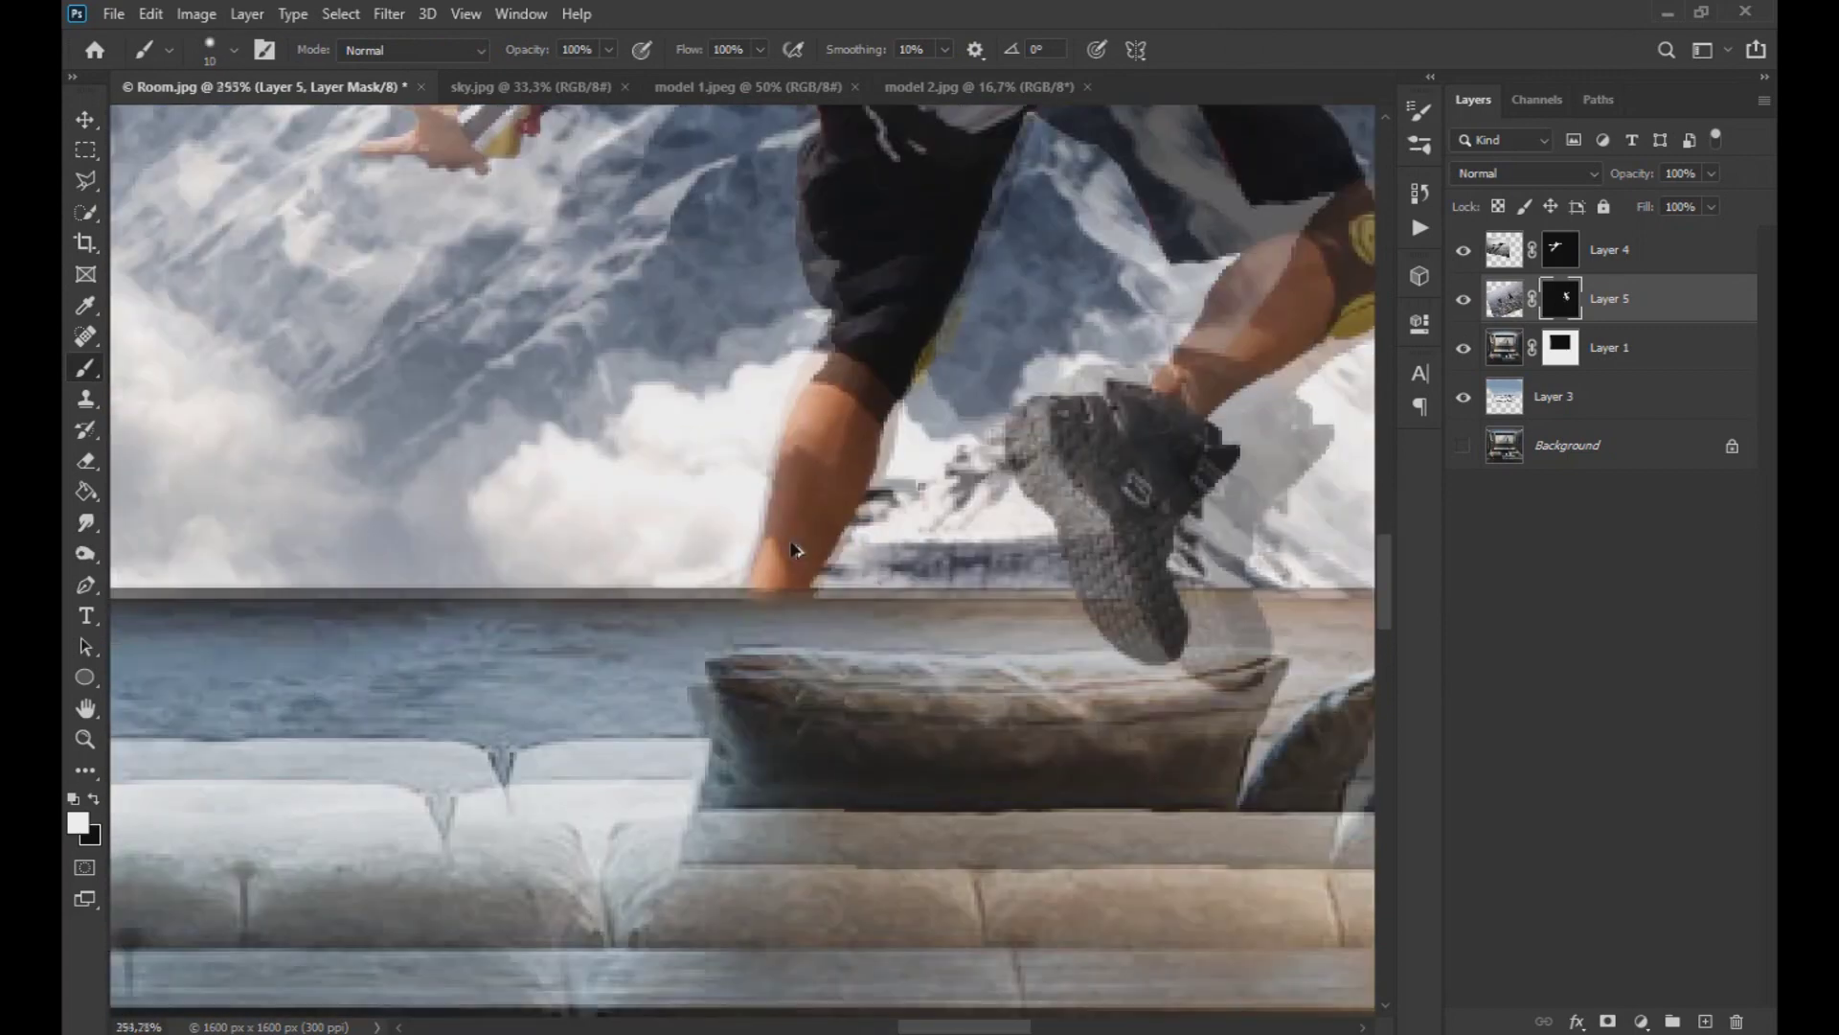
pyautogui.press('x')
pyautogui.scroll(-5, 949, 538)
pyautogui.press('v')
pyautogui.scroll(5, 843, 594)
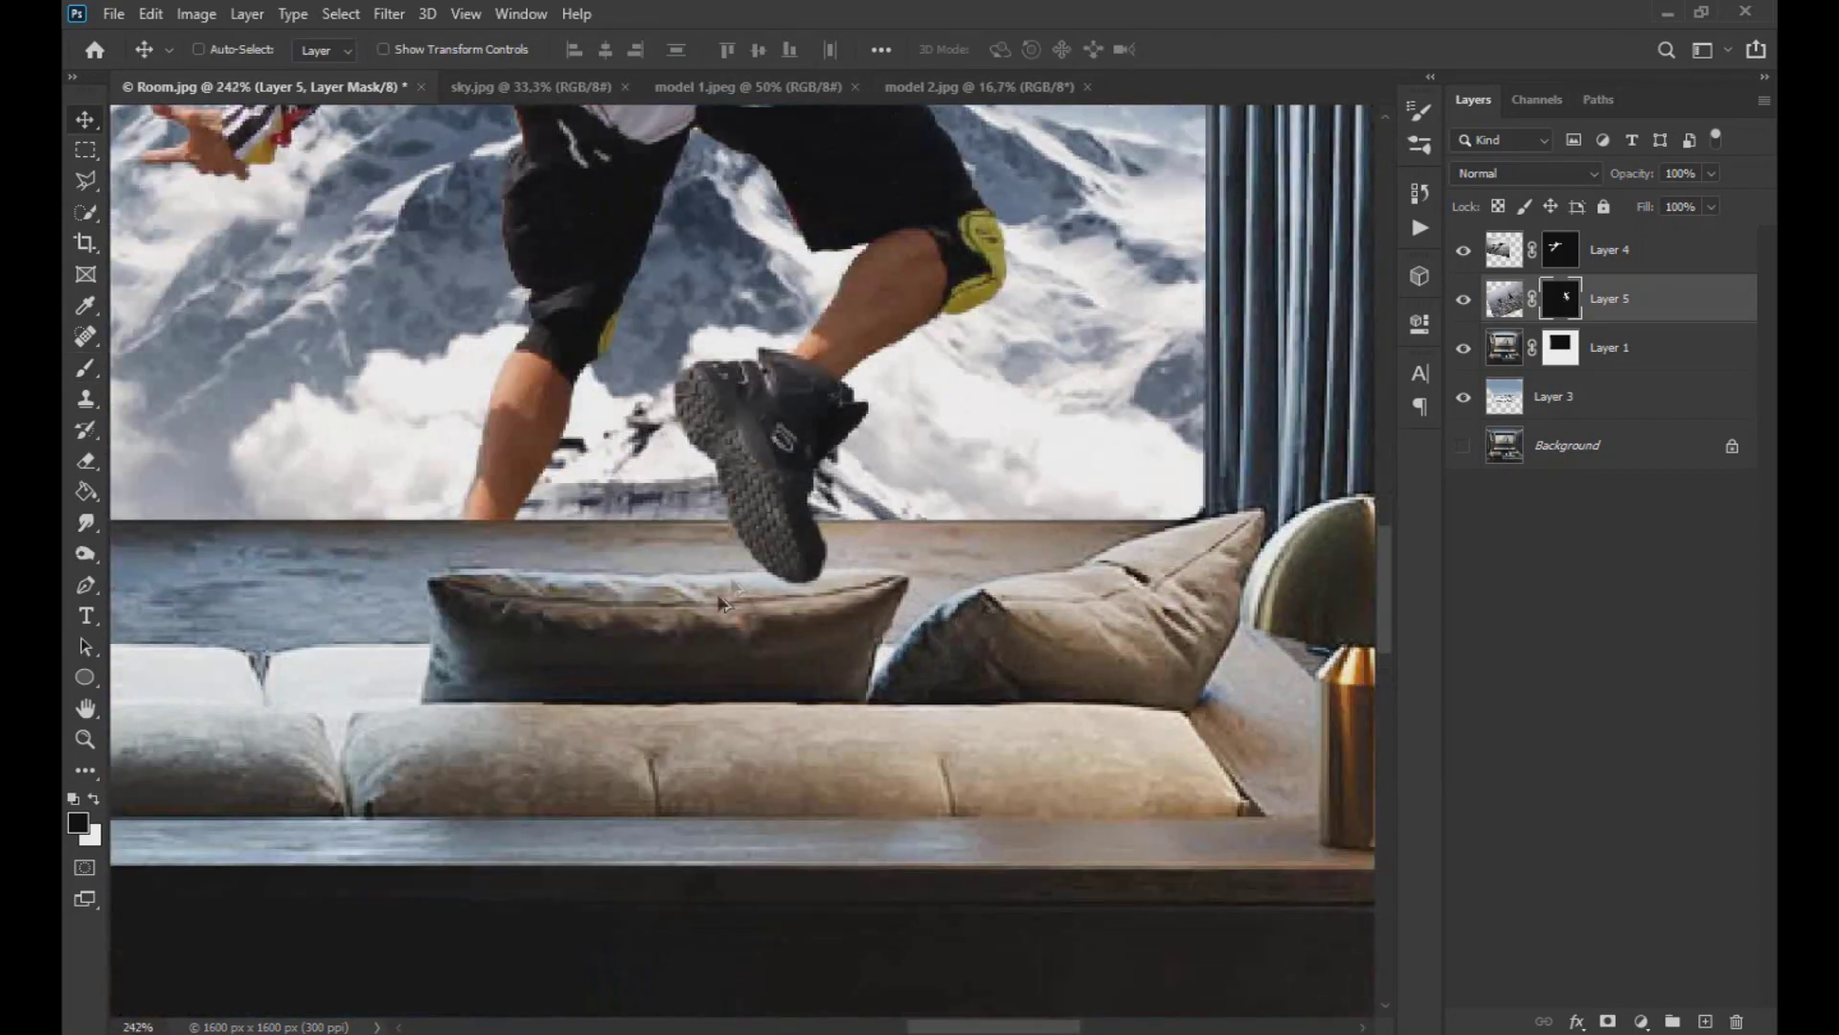
pyautogui.press('b')
pyautogui.scroll(-8, 824, 598)
pyautogui.press('v')
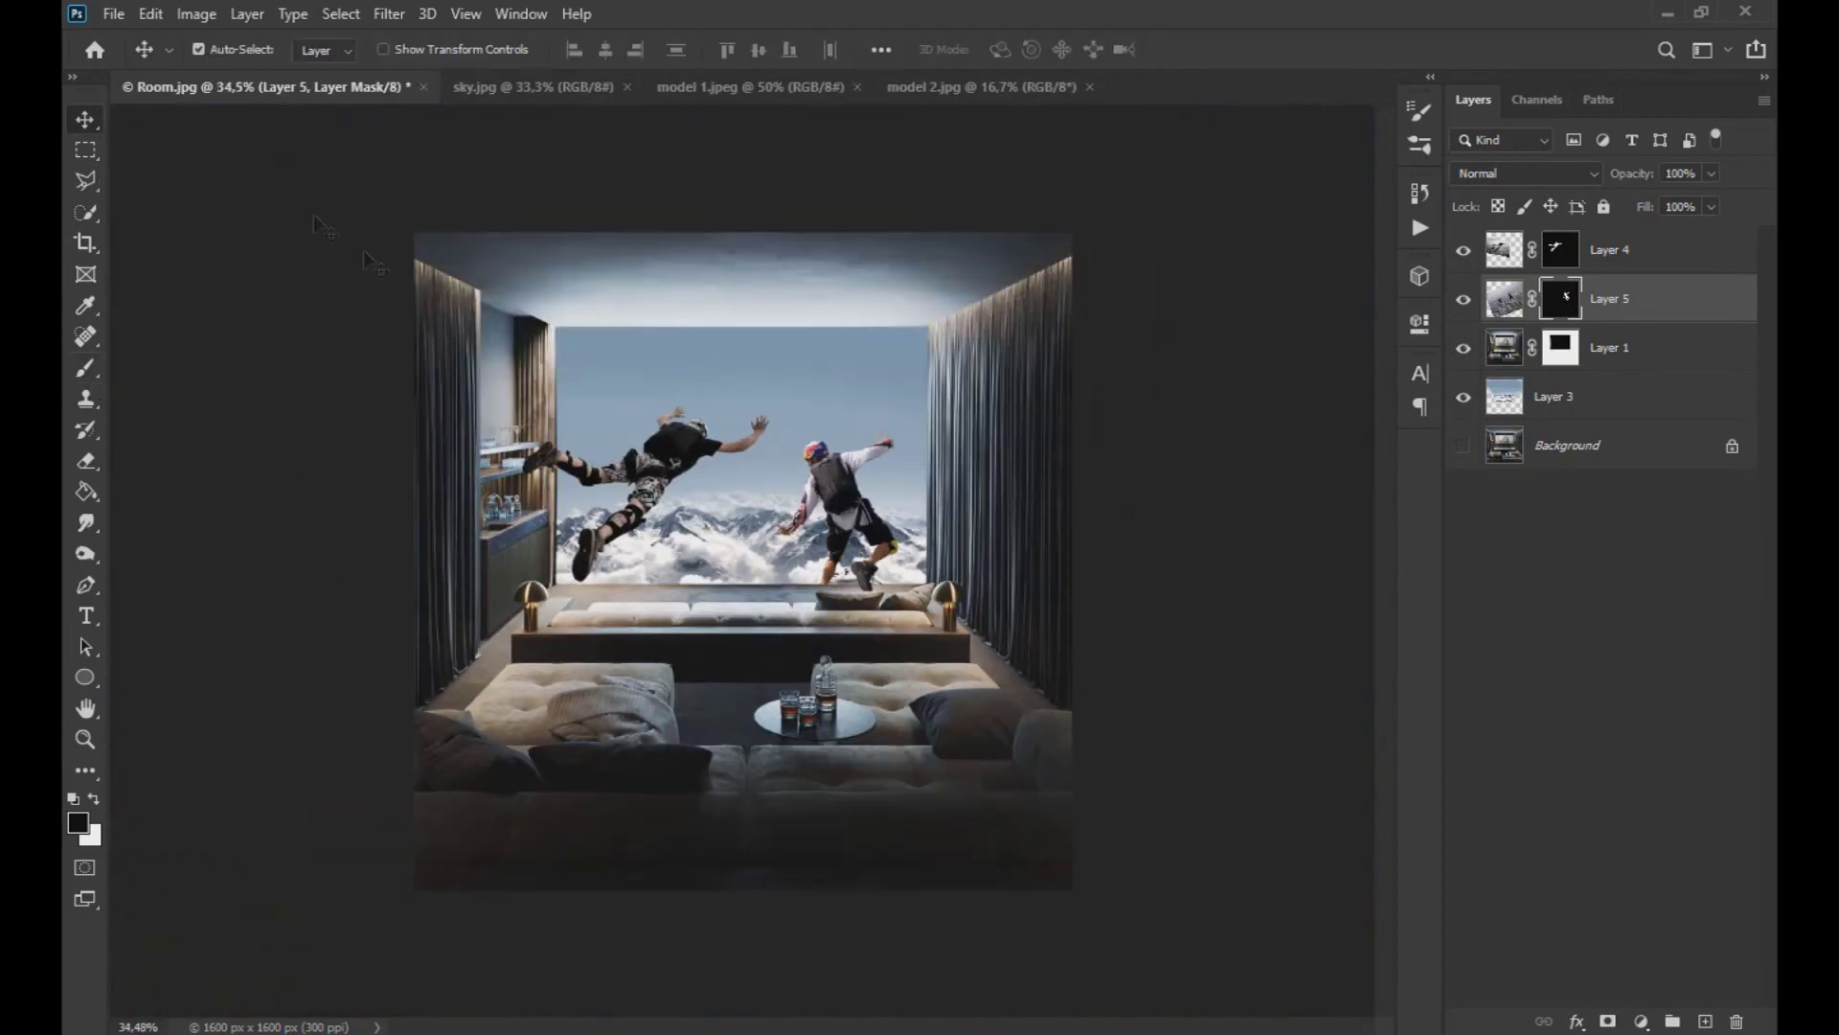
# - Reduce the saturation of Layer 5's image with a Hue/Saturation adjustment
pyautogui.scroll(5, 1092, 446)
pyautogui.hotkey('ctrl', '2')
pyautogui.click(196, 14)
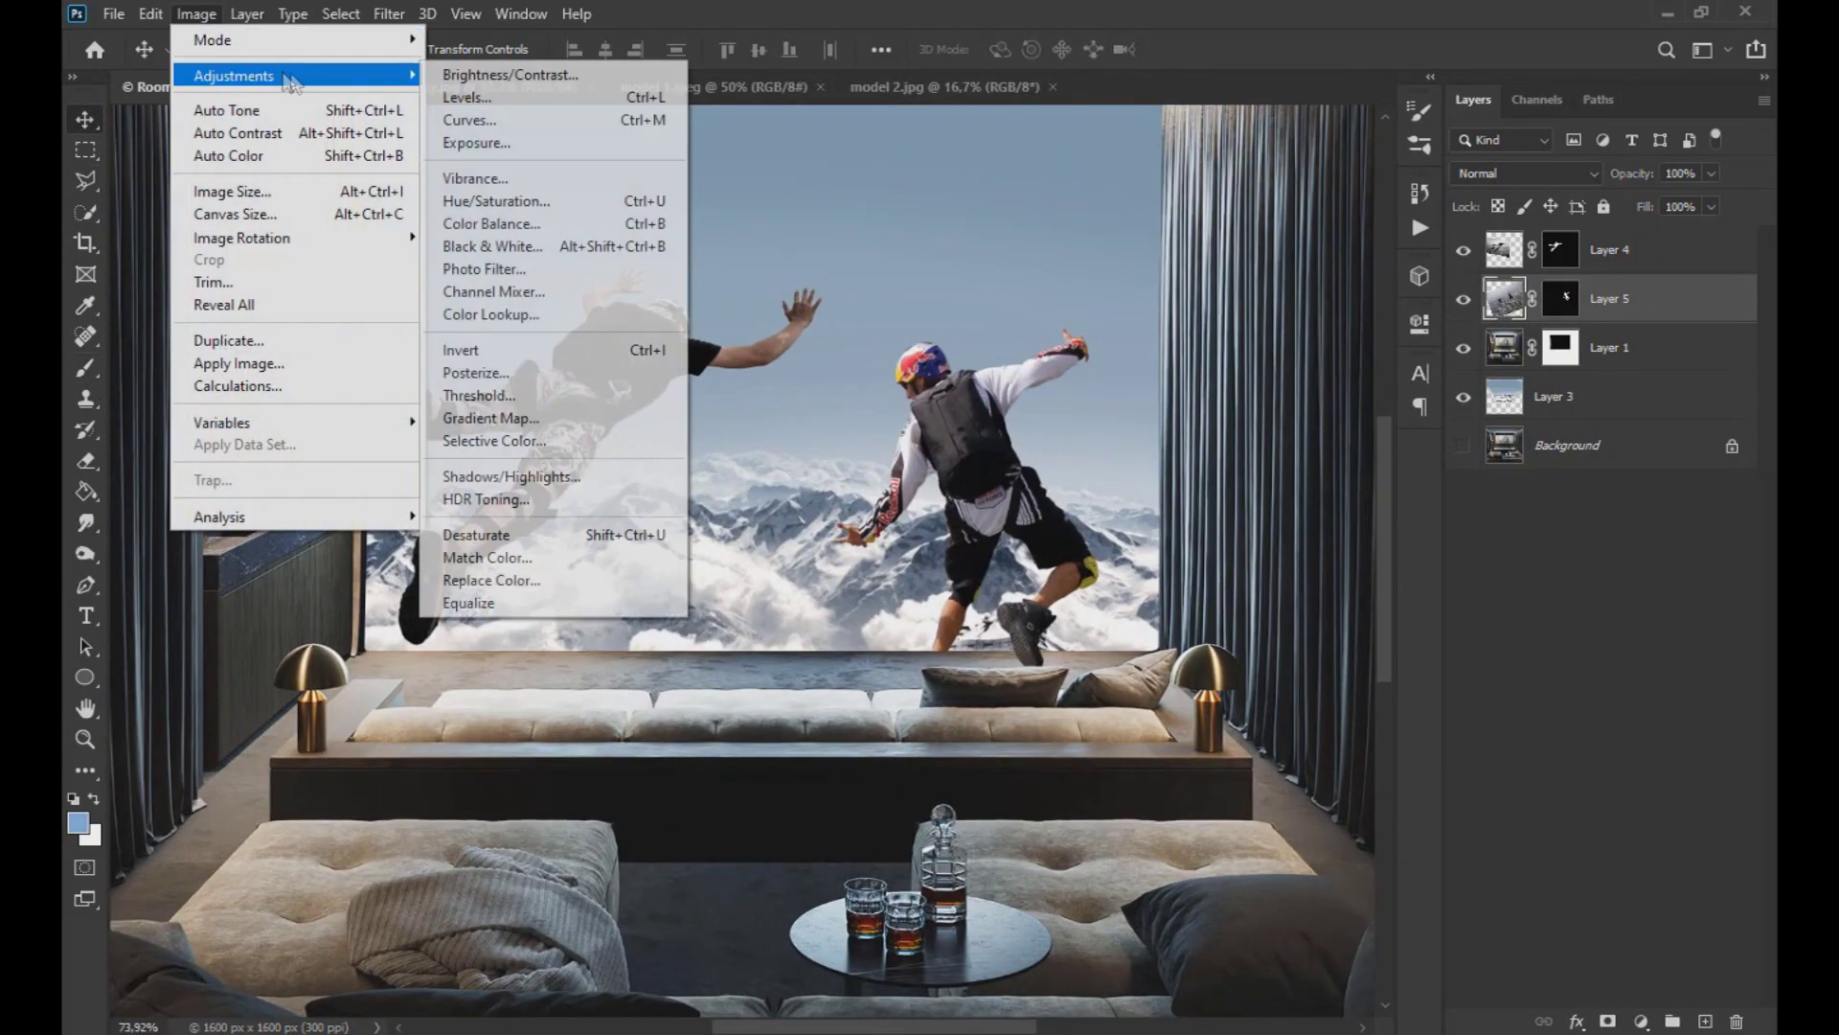
pyautogui.click(493, 194)
pyautogui.moveTo(1310, 380); pyautogui.dragTo(1272, 387)
pyautogui.click(1542, 211)
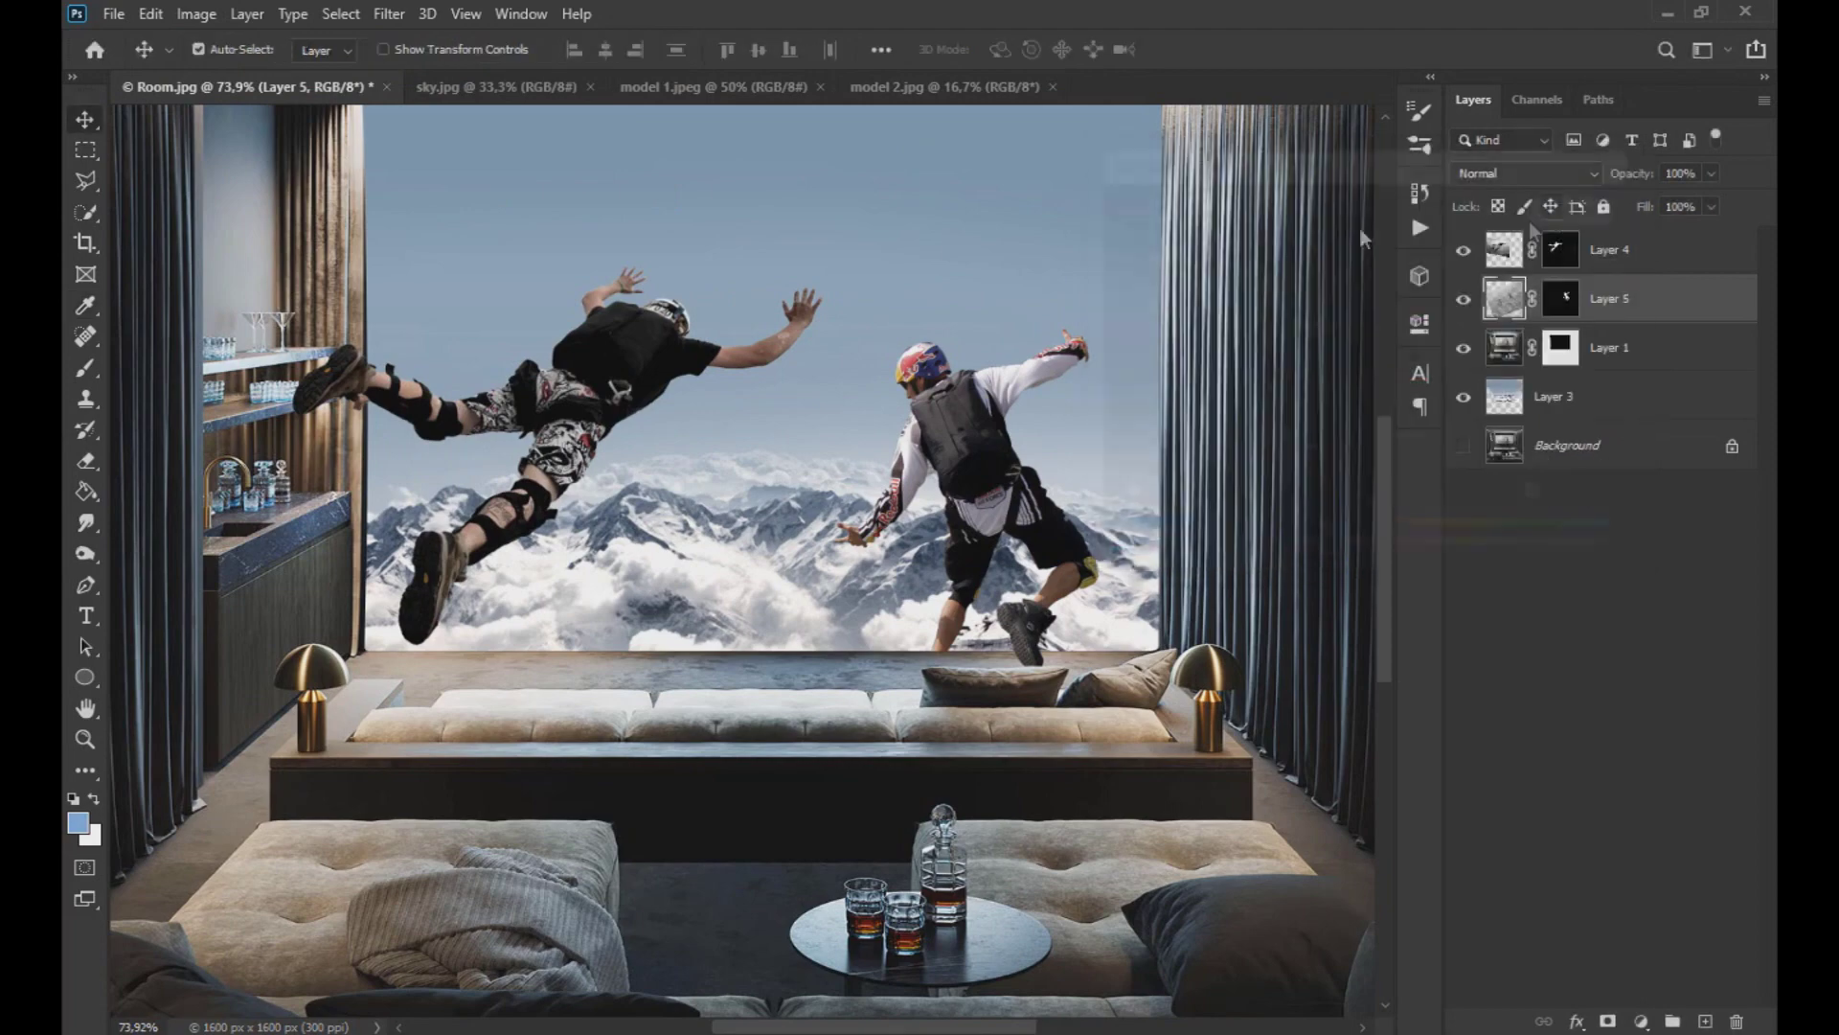
pyautogui.scroll(-3, 728, 431)
pyautogui.scroll(-1, 737, 436)
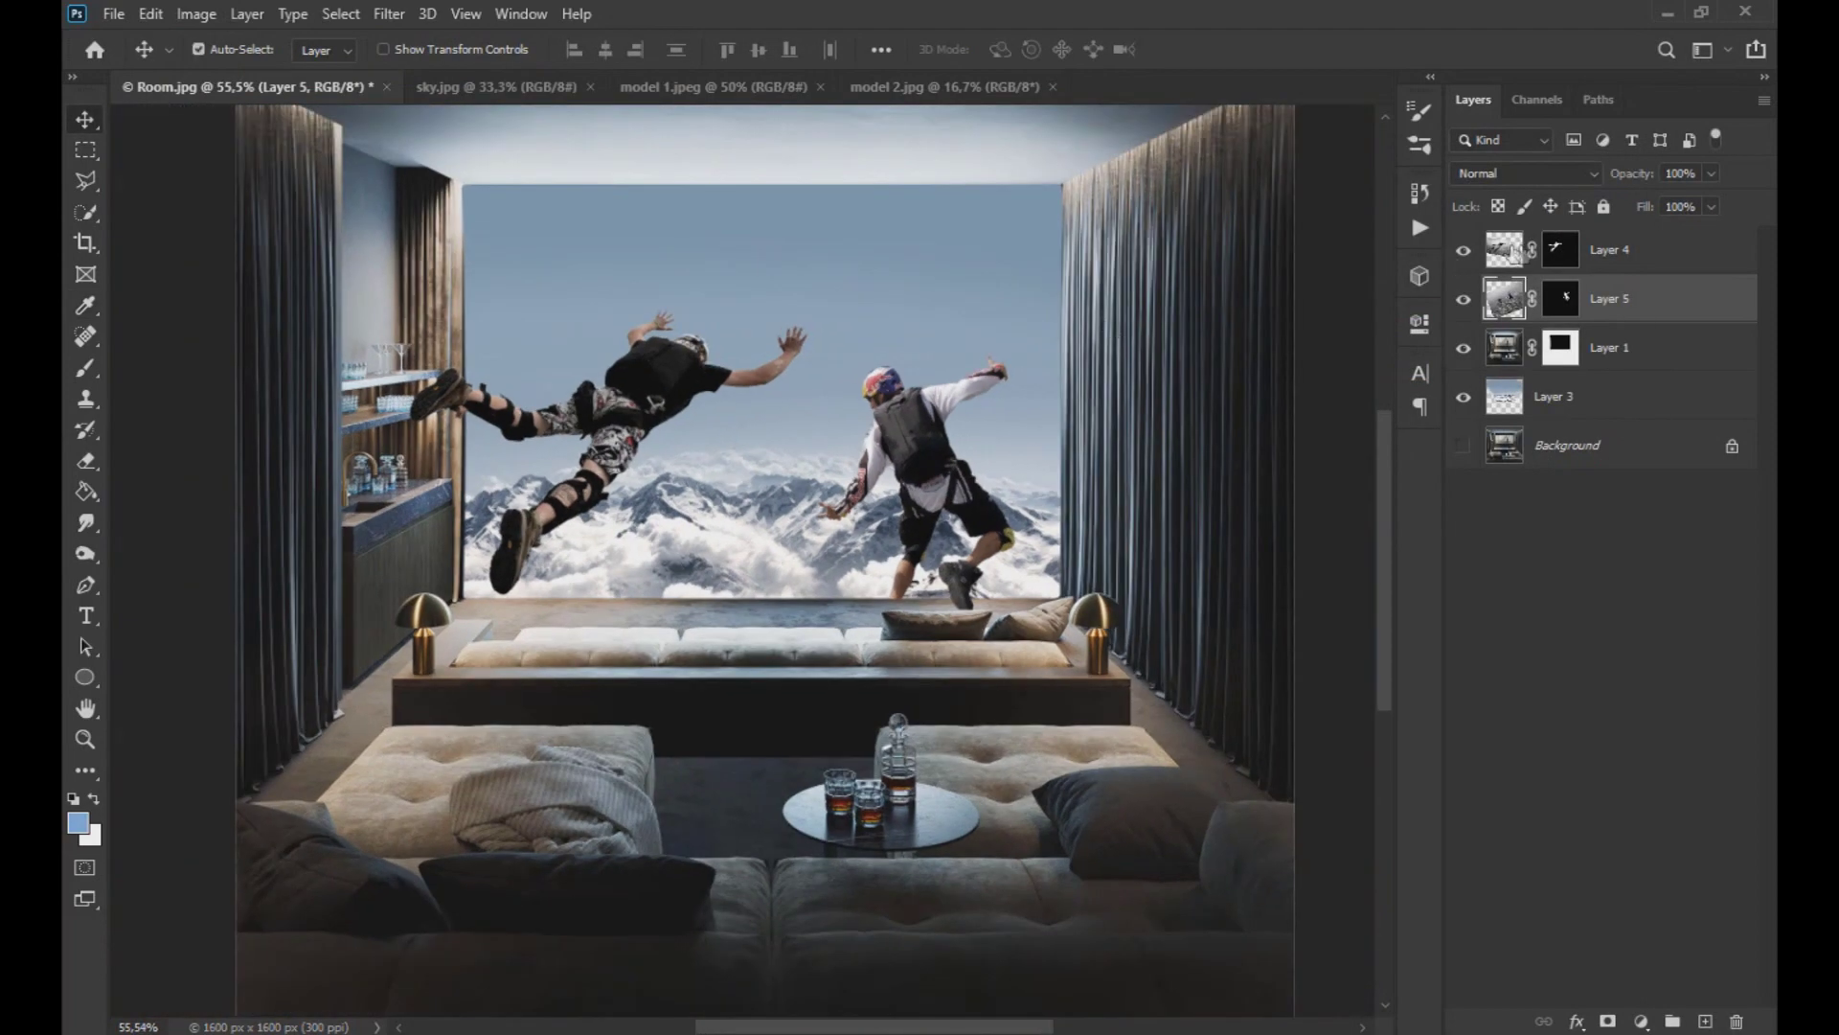
# - Brighten the jumpers on Layers 5 and 4 with a soft 110-pixel Dodge brush on Midtones, raising the exposure to 82%
pyautogui.click(1513, 251)
pyautogui.click(87, 555)
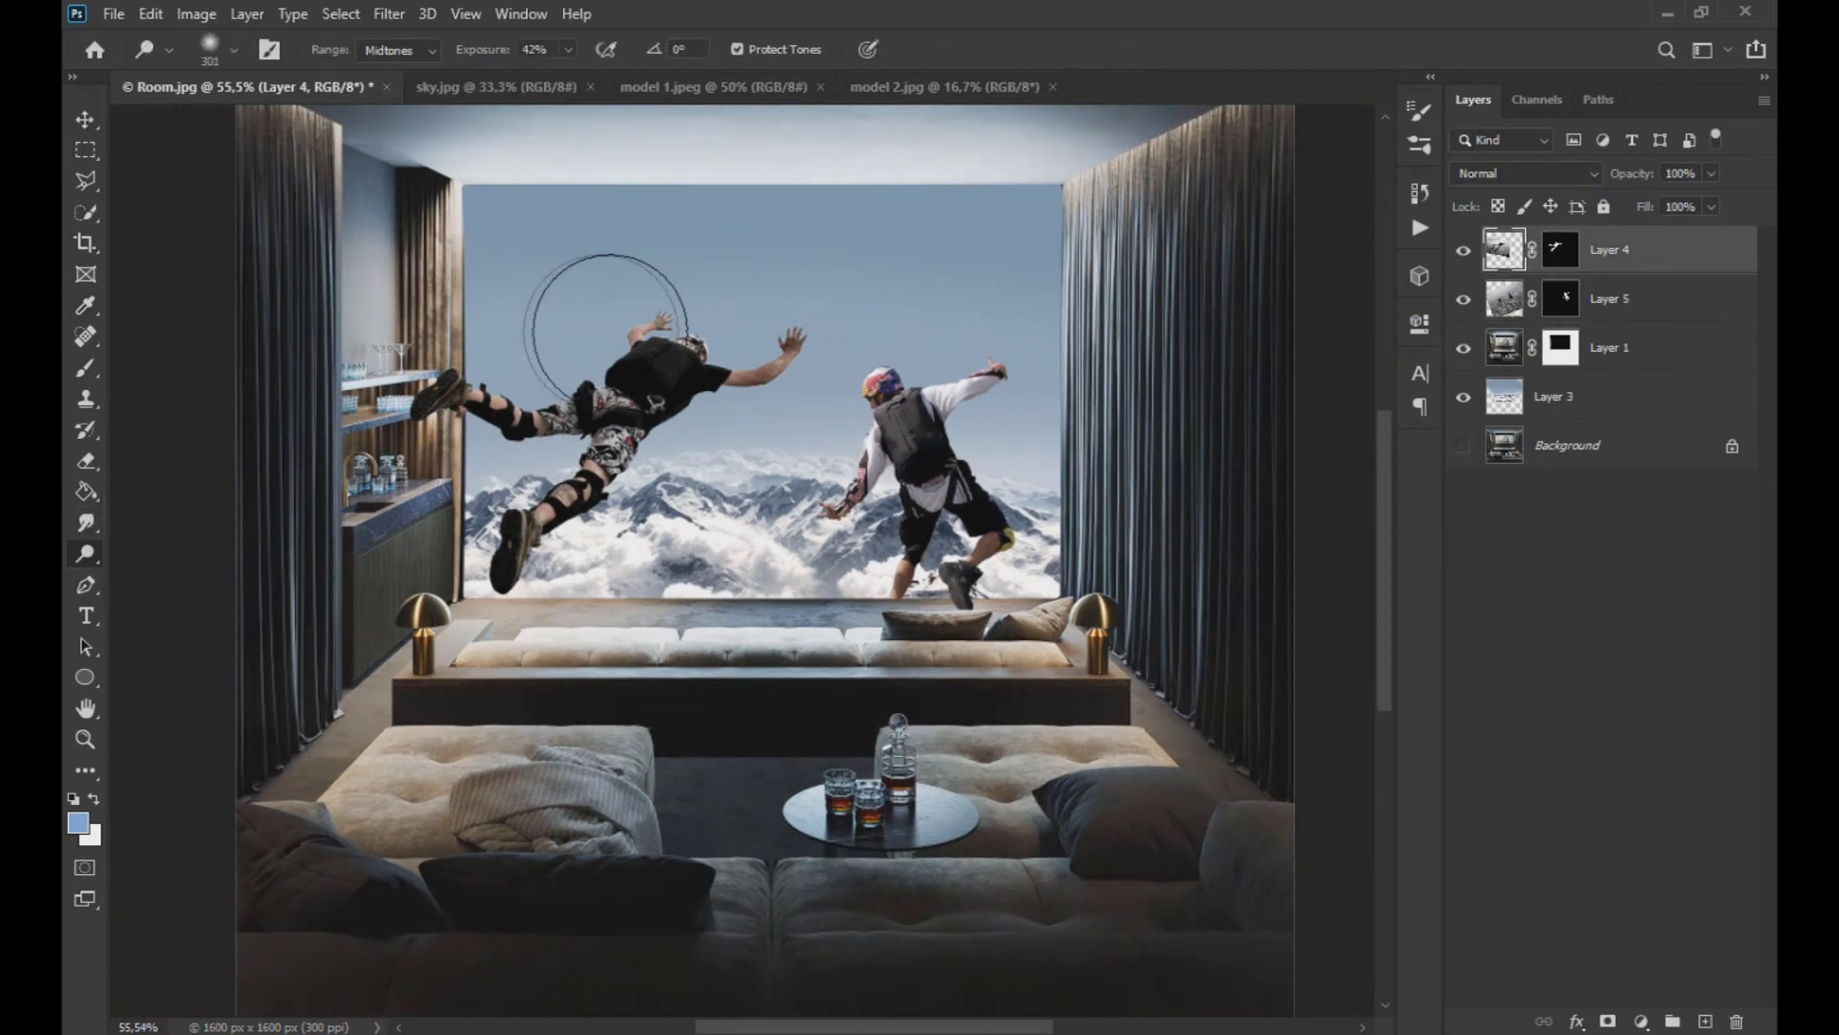
pyautogui.click(1609, 299)
pyautogui.moveTo(883, 432); pyautogui.dragTo(866, 436)
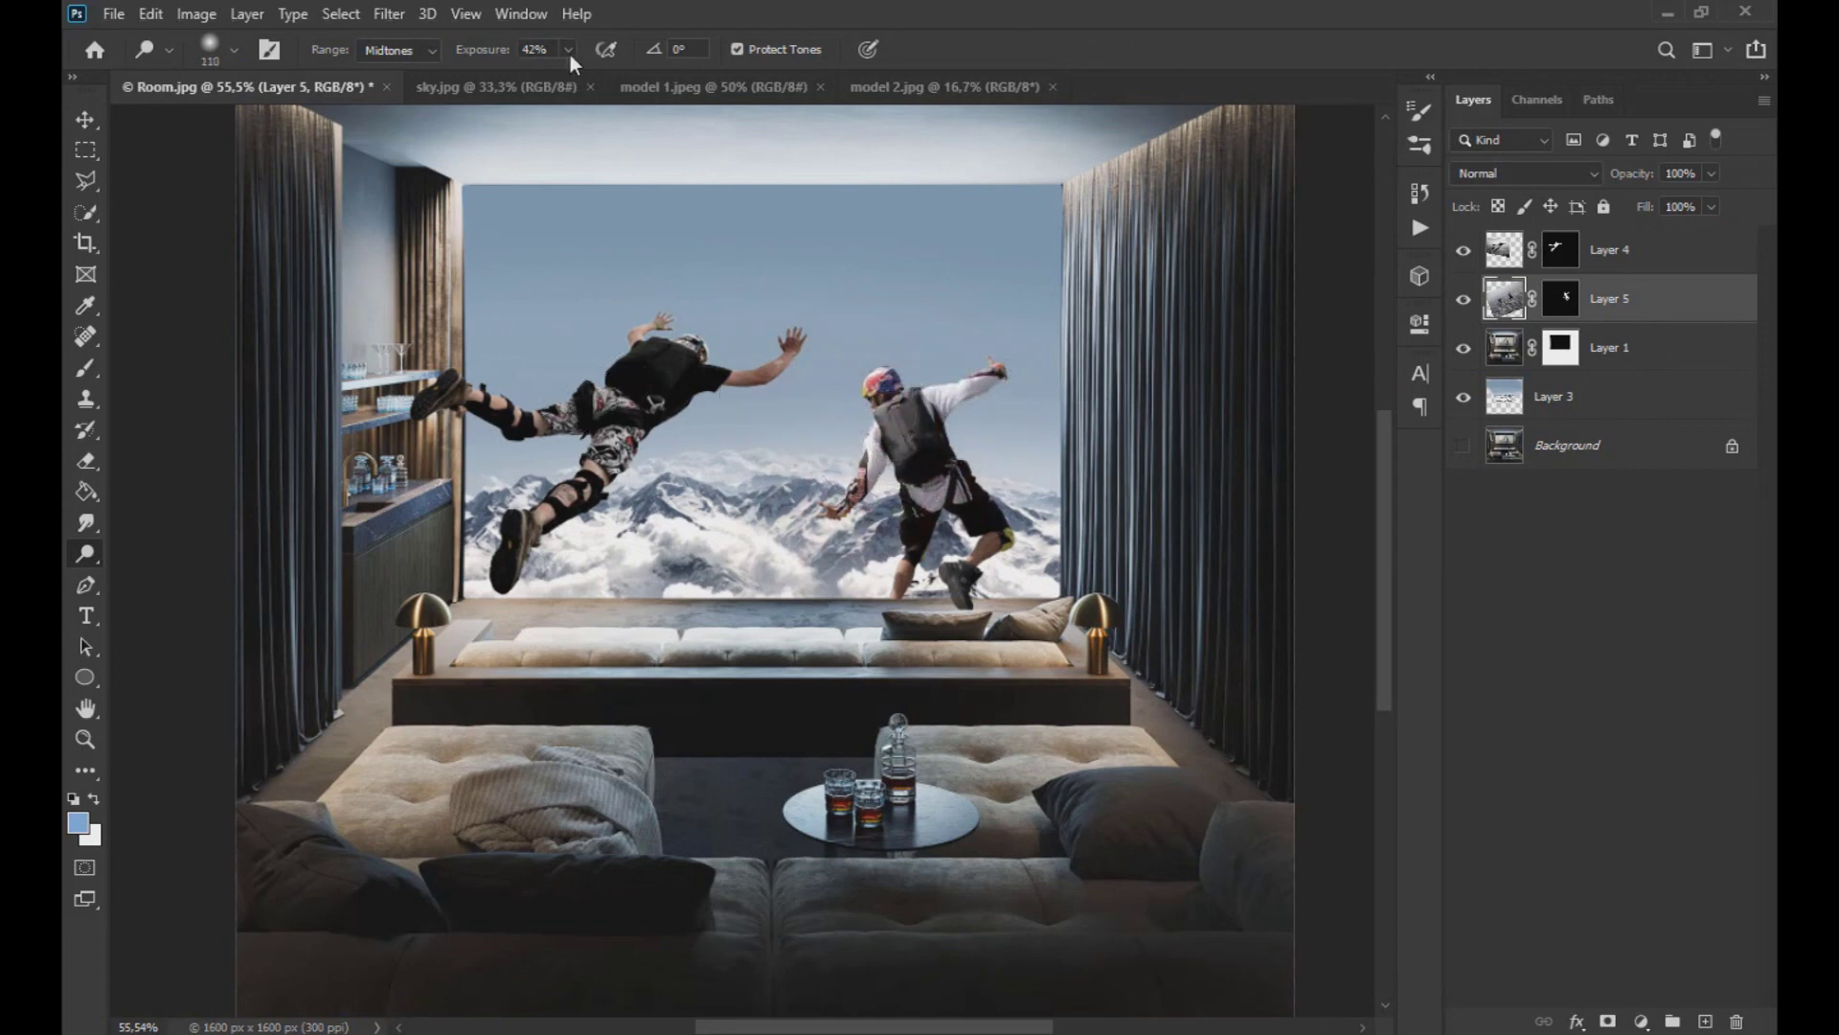
pyautogui.hotkey('alt', ']')
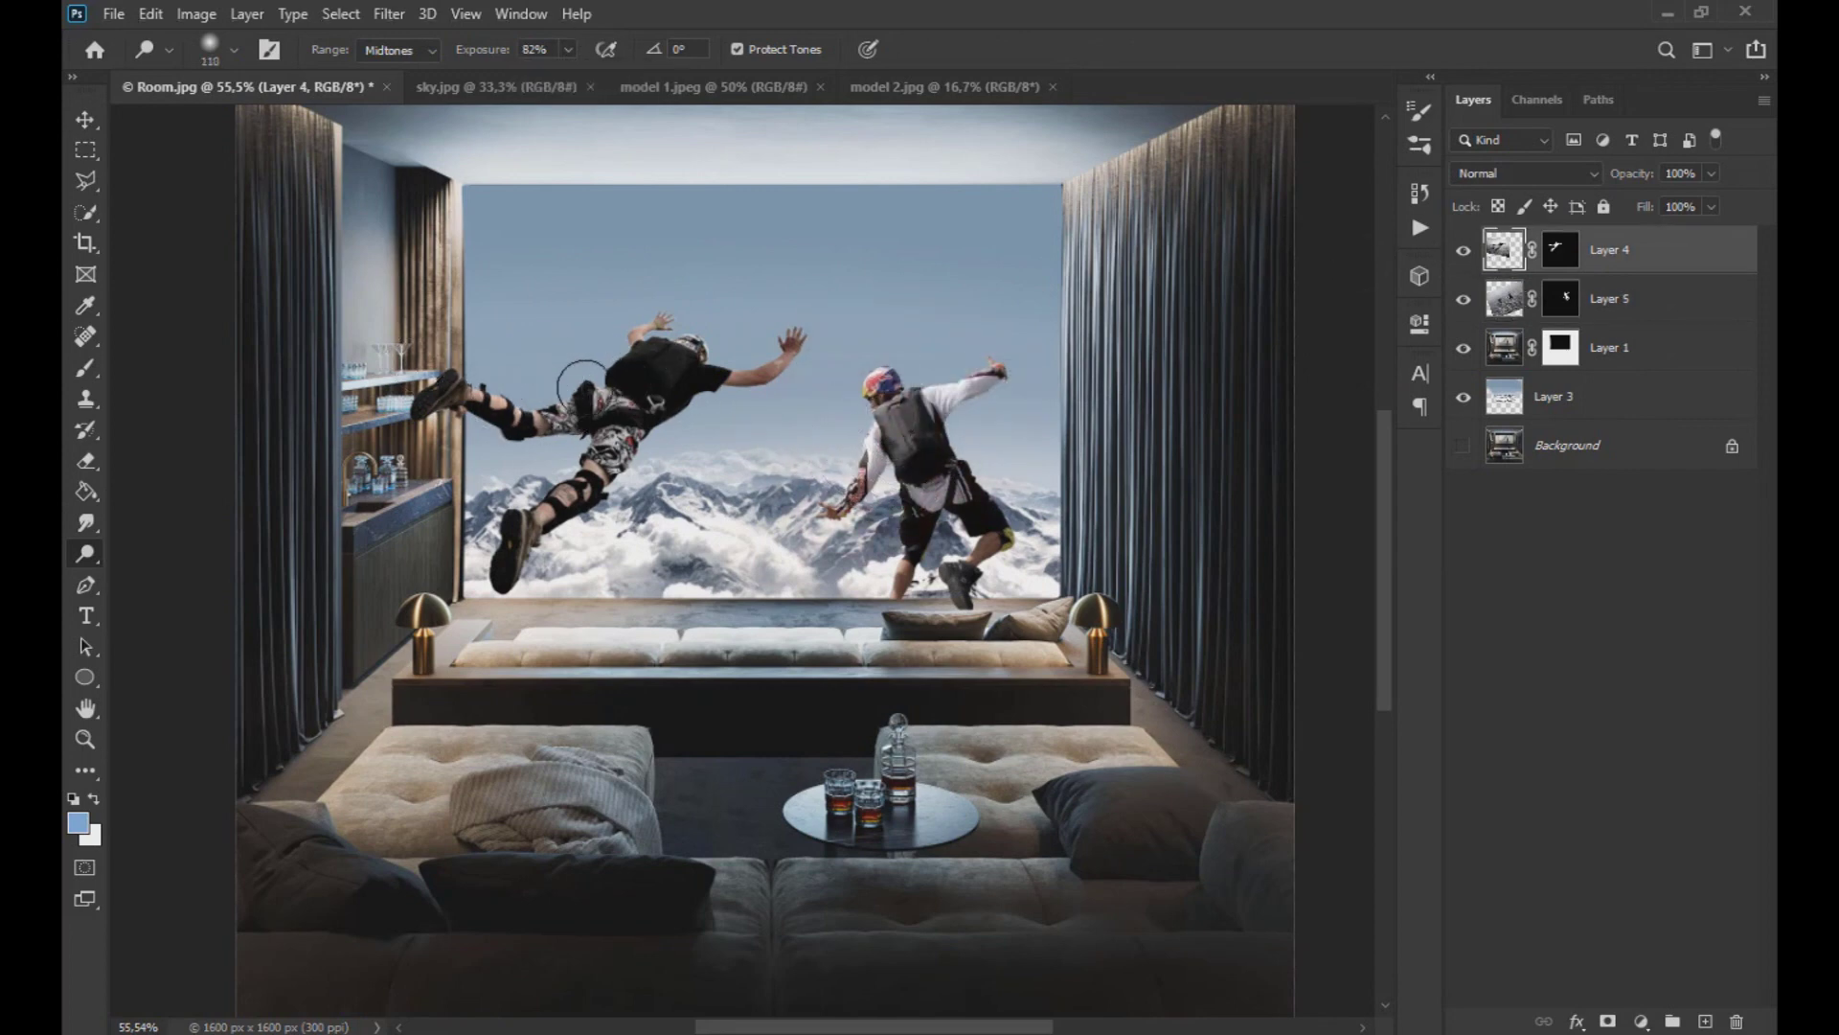
pyautogui.press('v')
pyautogui.hotkey('ctrl', '0')
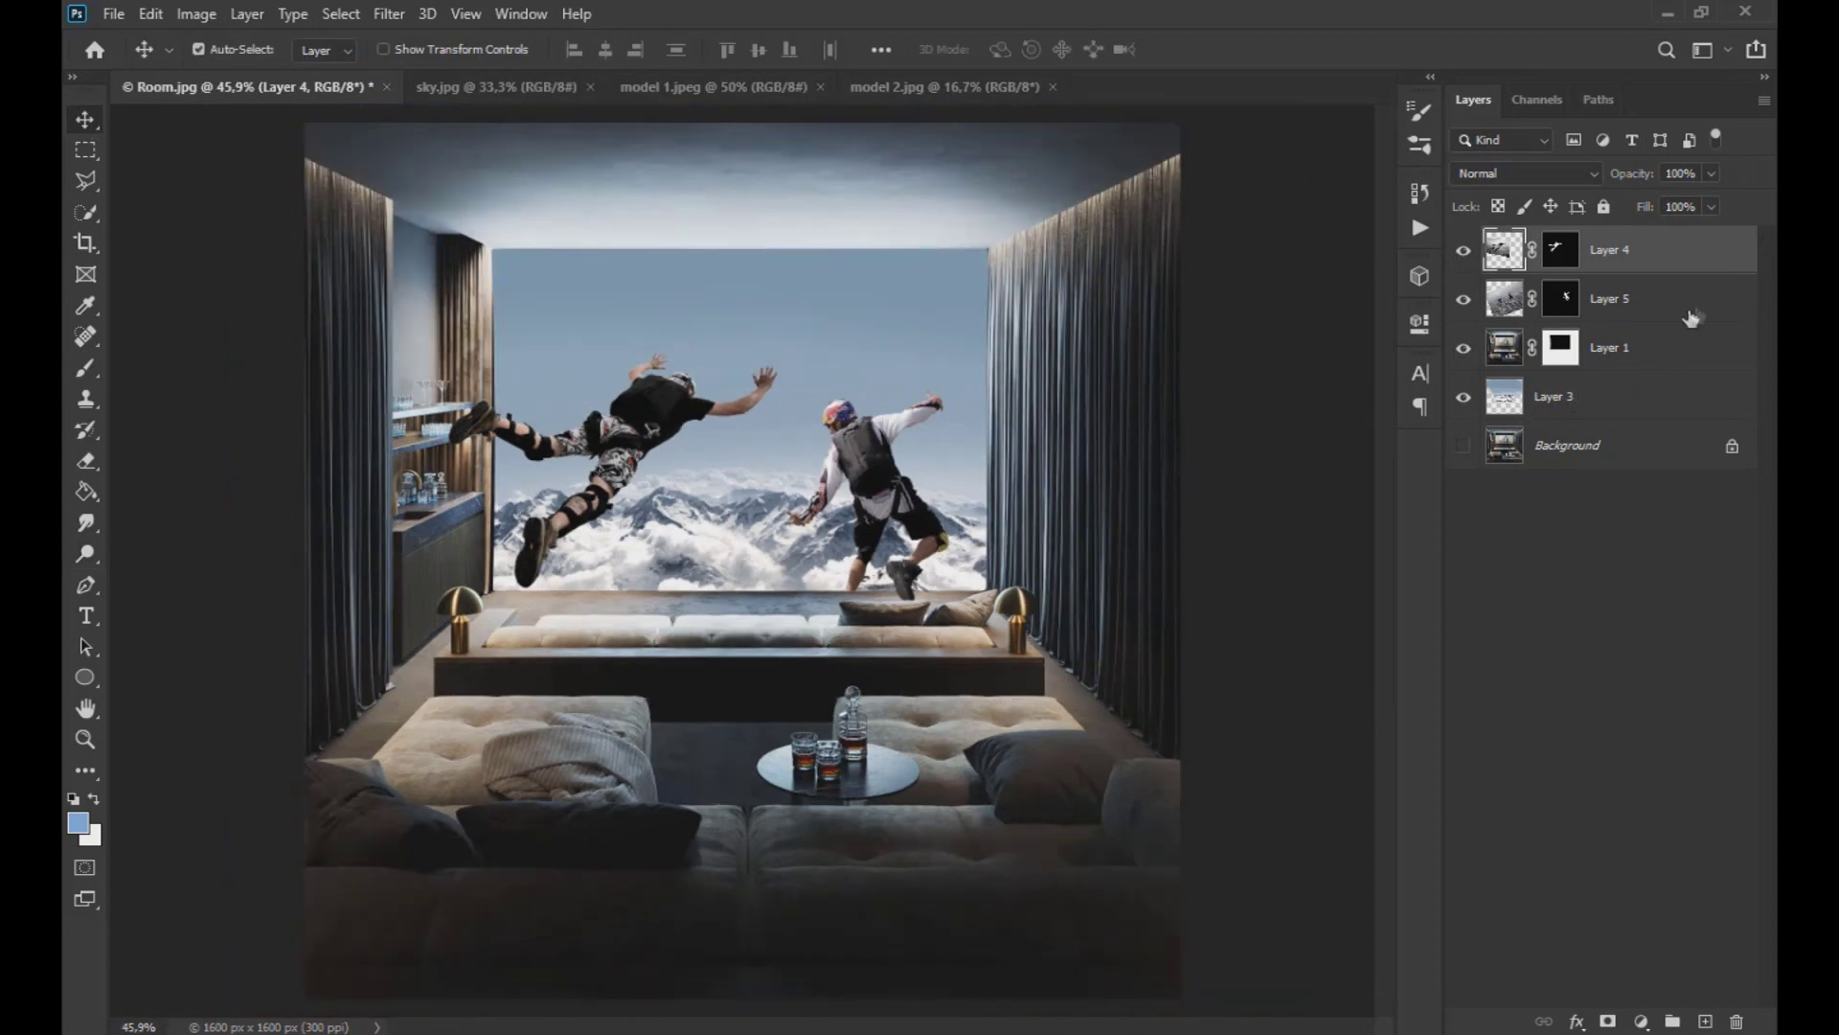
# - Paint a soft white 180-pixel dot on a new layer at the opening's upper-left corner
pyautogui.click(1706, 1021)
pyautogui.click(86, 368)
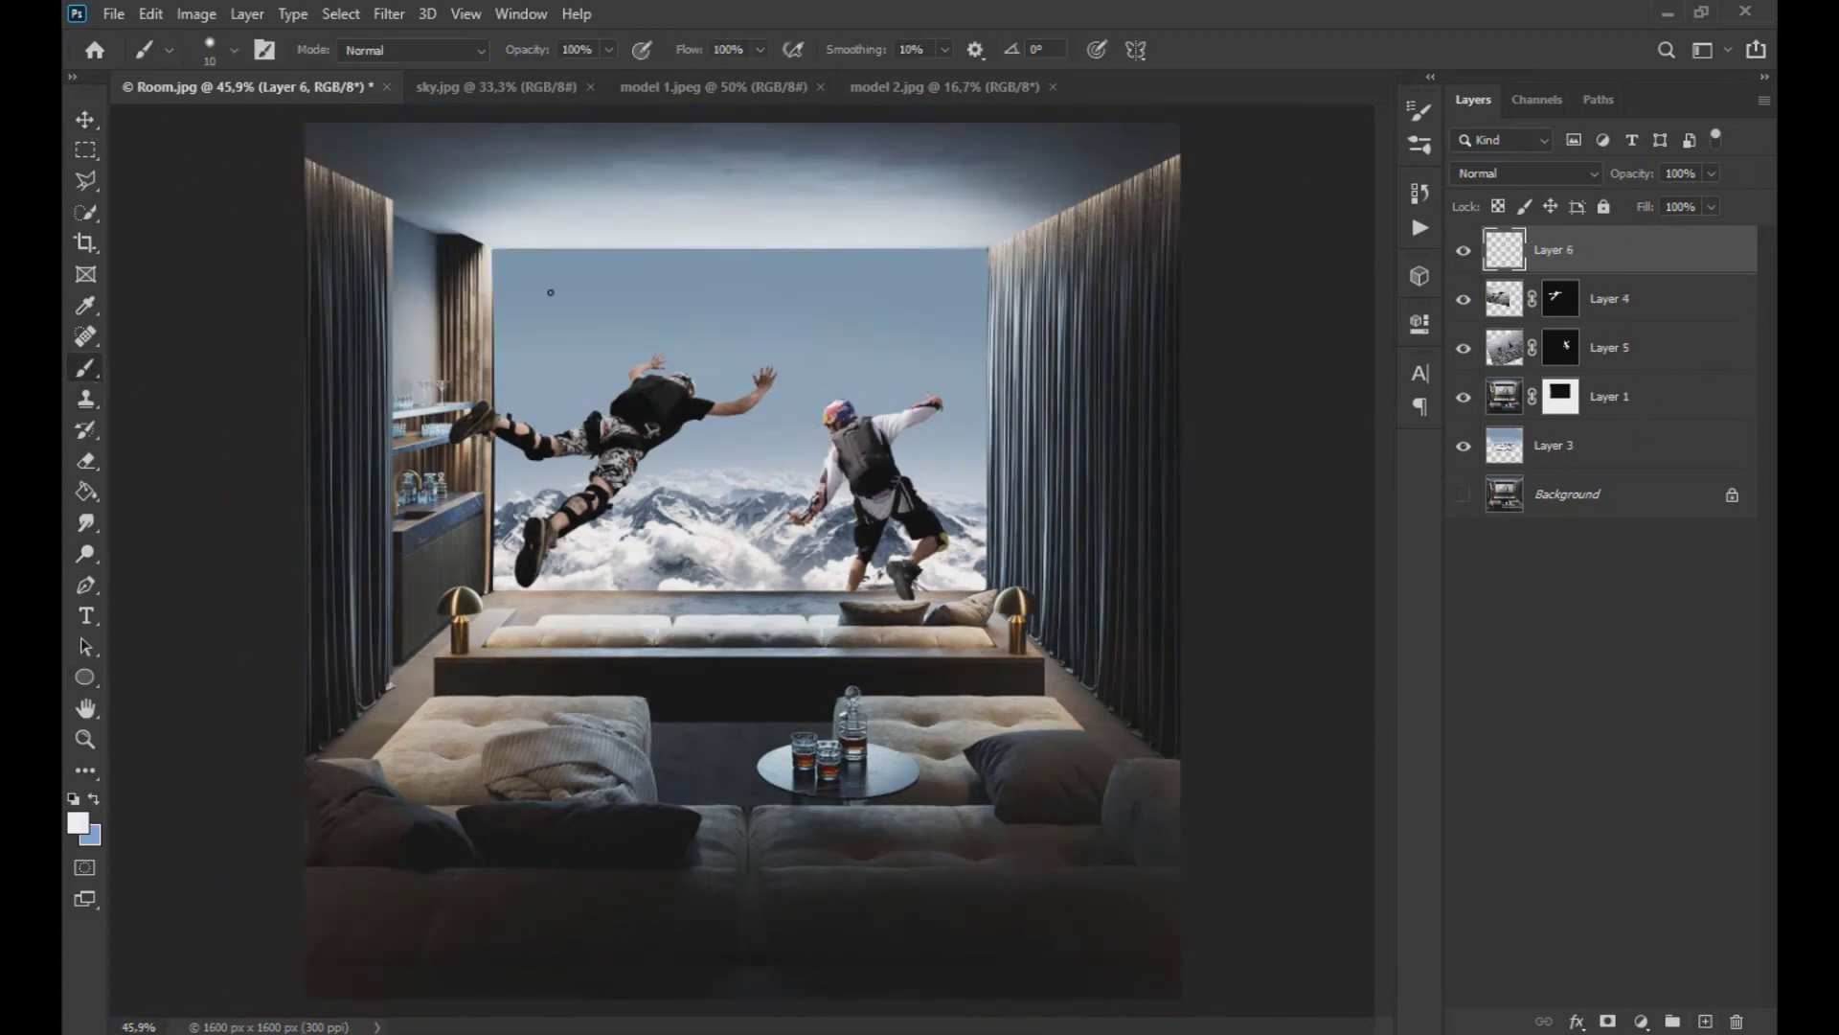
pyautogui.moveTo(550, 292); pyautogui.dragTo(584, 301)
pyautogui.click(518, 283)
pyautogui.scroll(1, 541, 335)
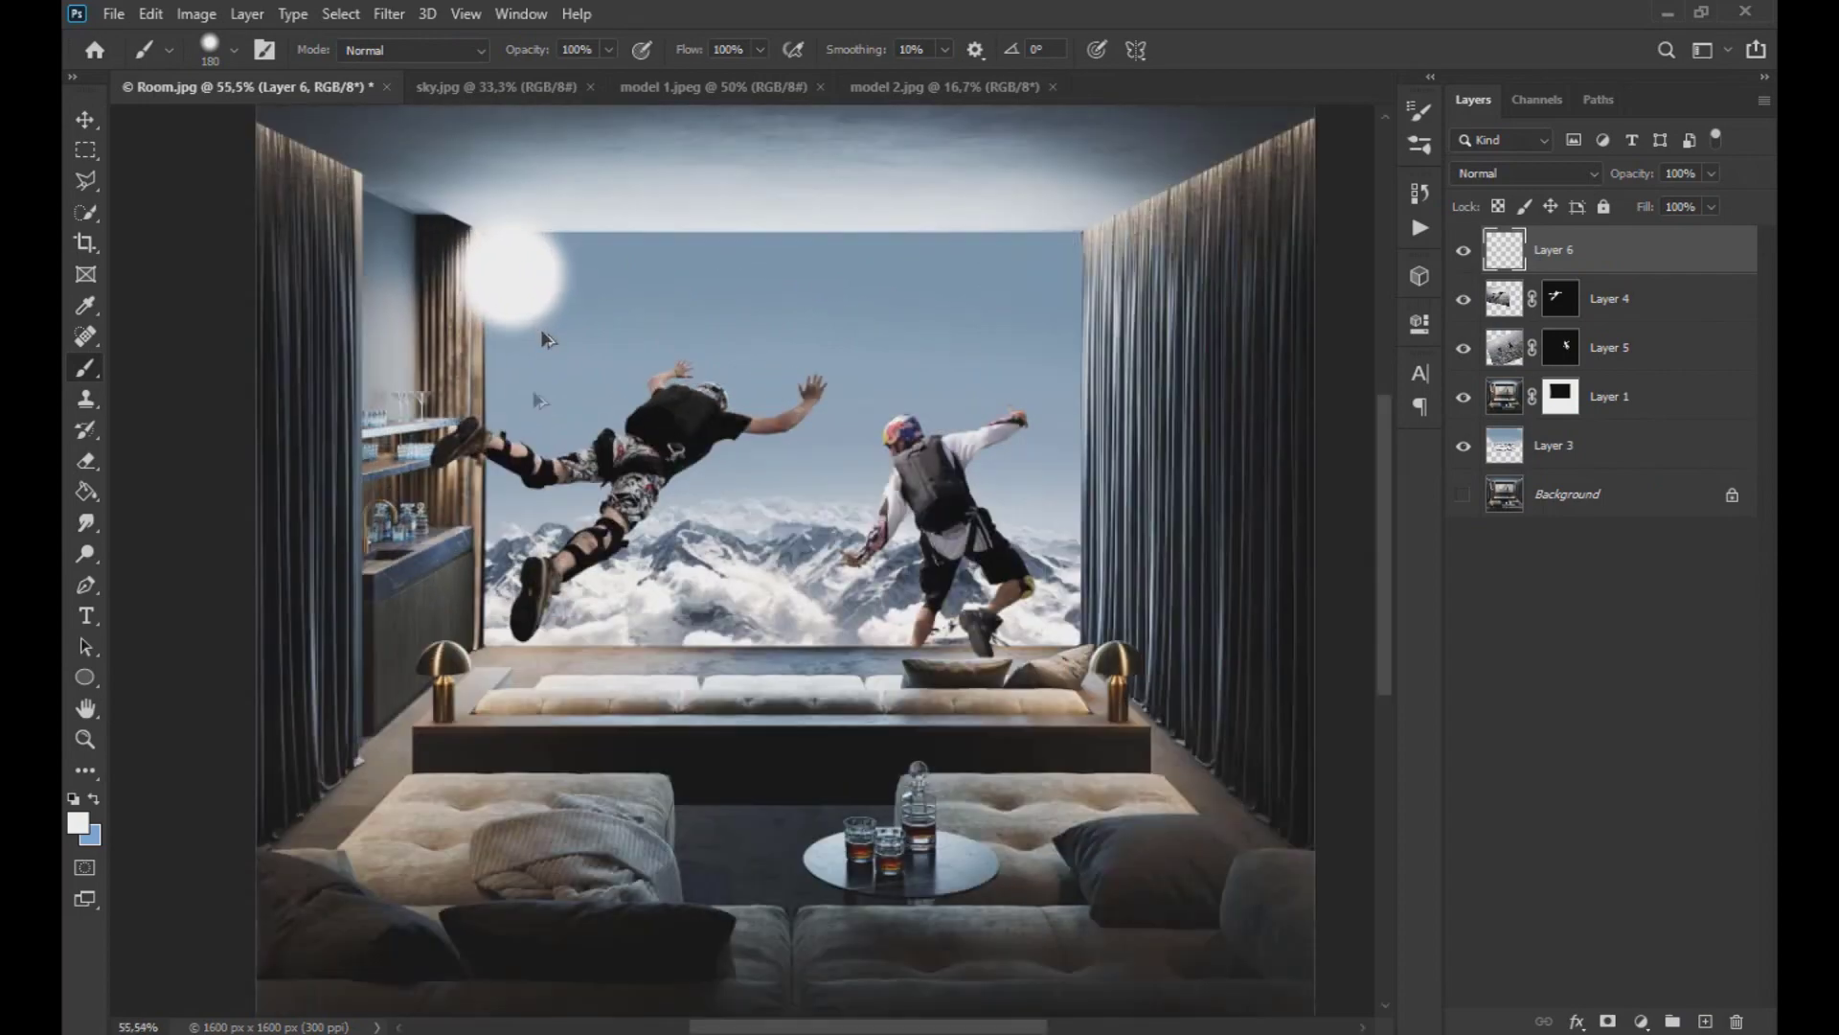
# - Apply a Gaussian Blur with a 34.6-pixel radius to the white dot on Layer 6
pyautogui.scroll(1, 546, 338)
pyautogui.press('v')
pyautogui.click(389, 13)
pyautogui.moveTo(479, 283)
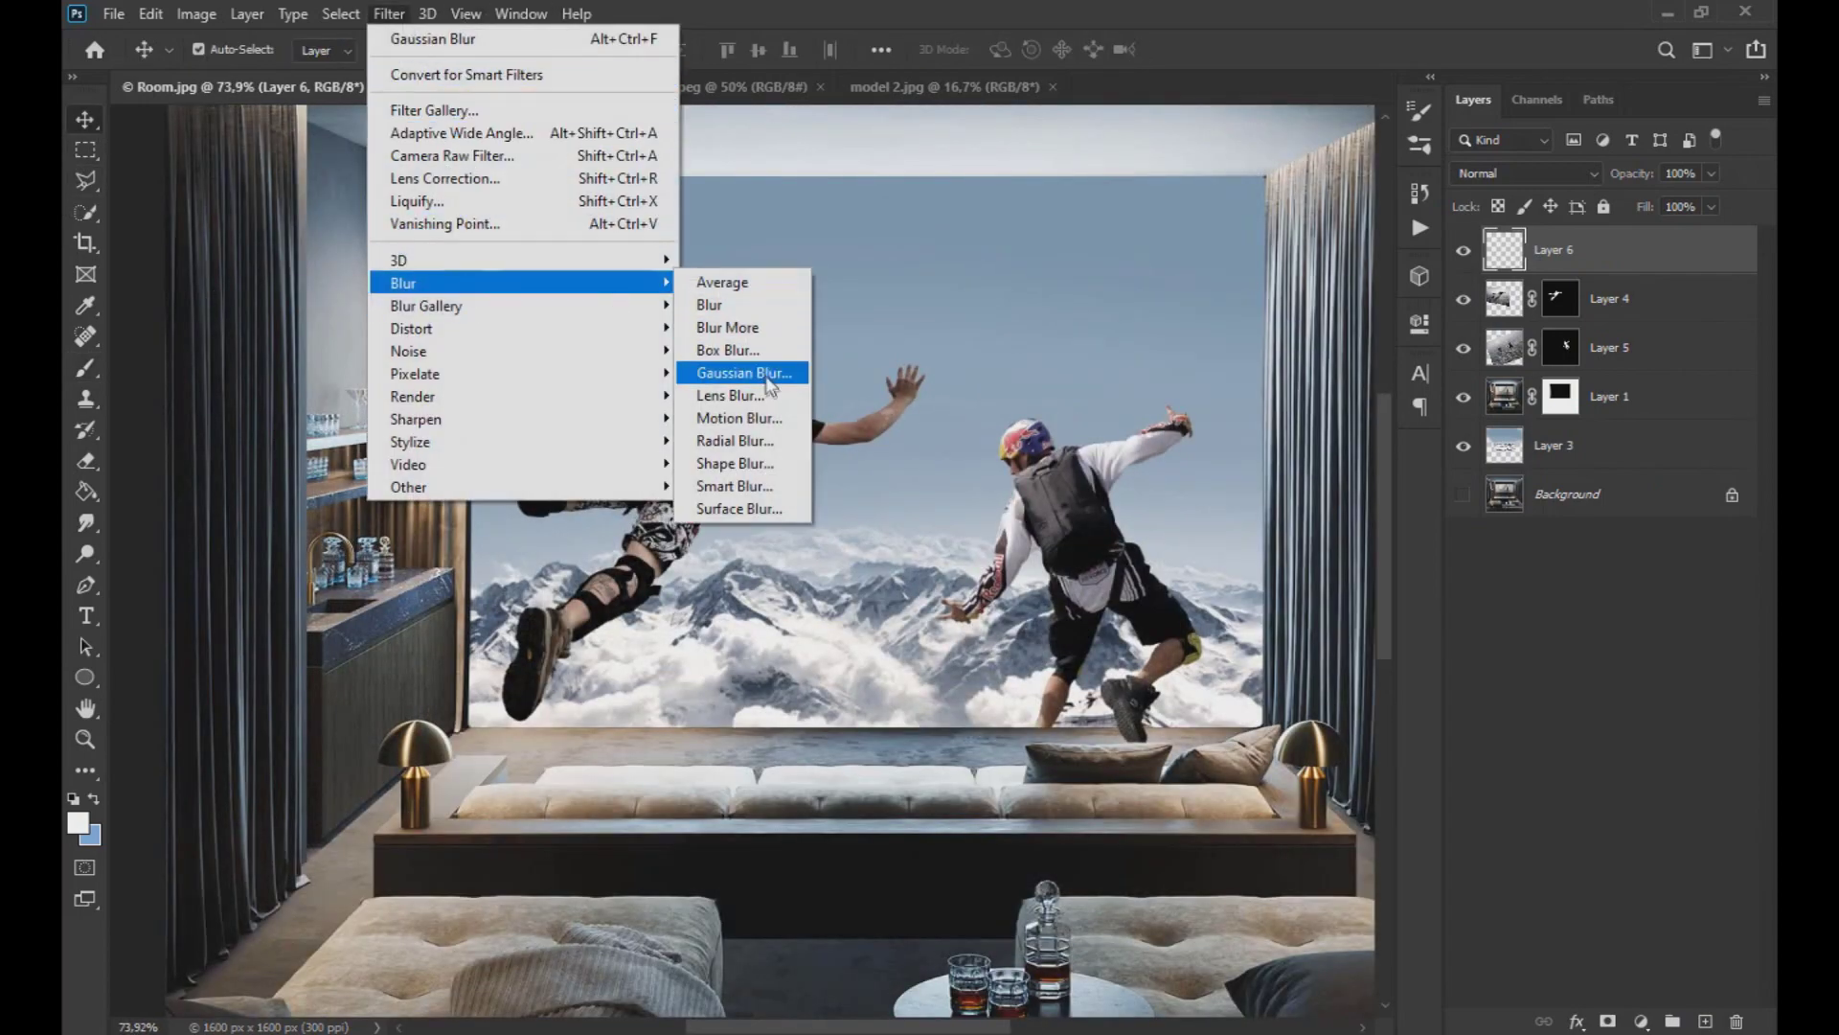
pyautogui.click(766, 381)
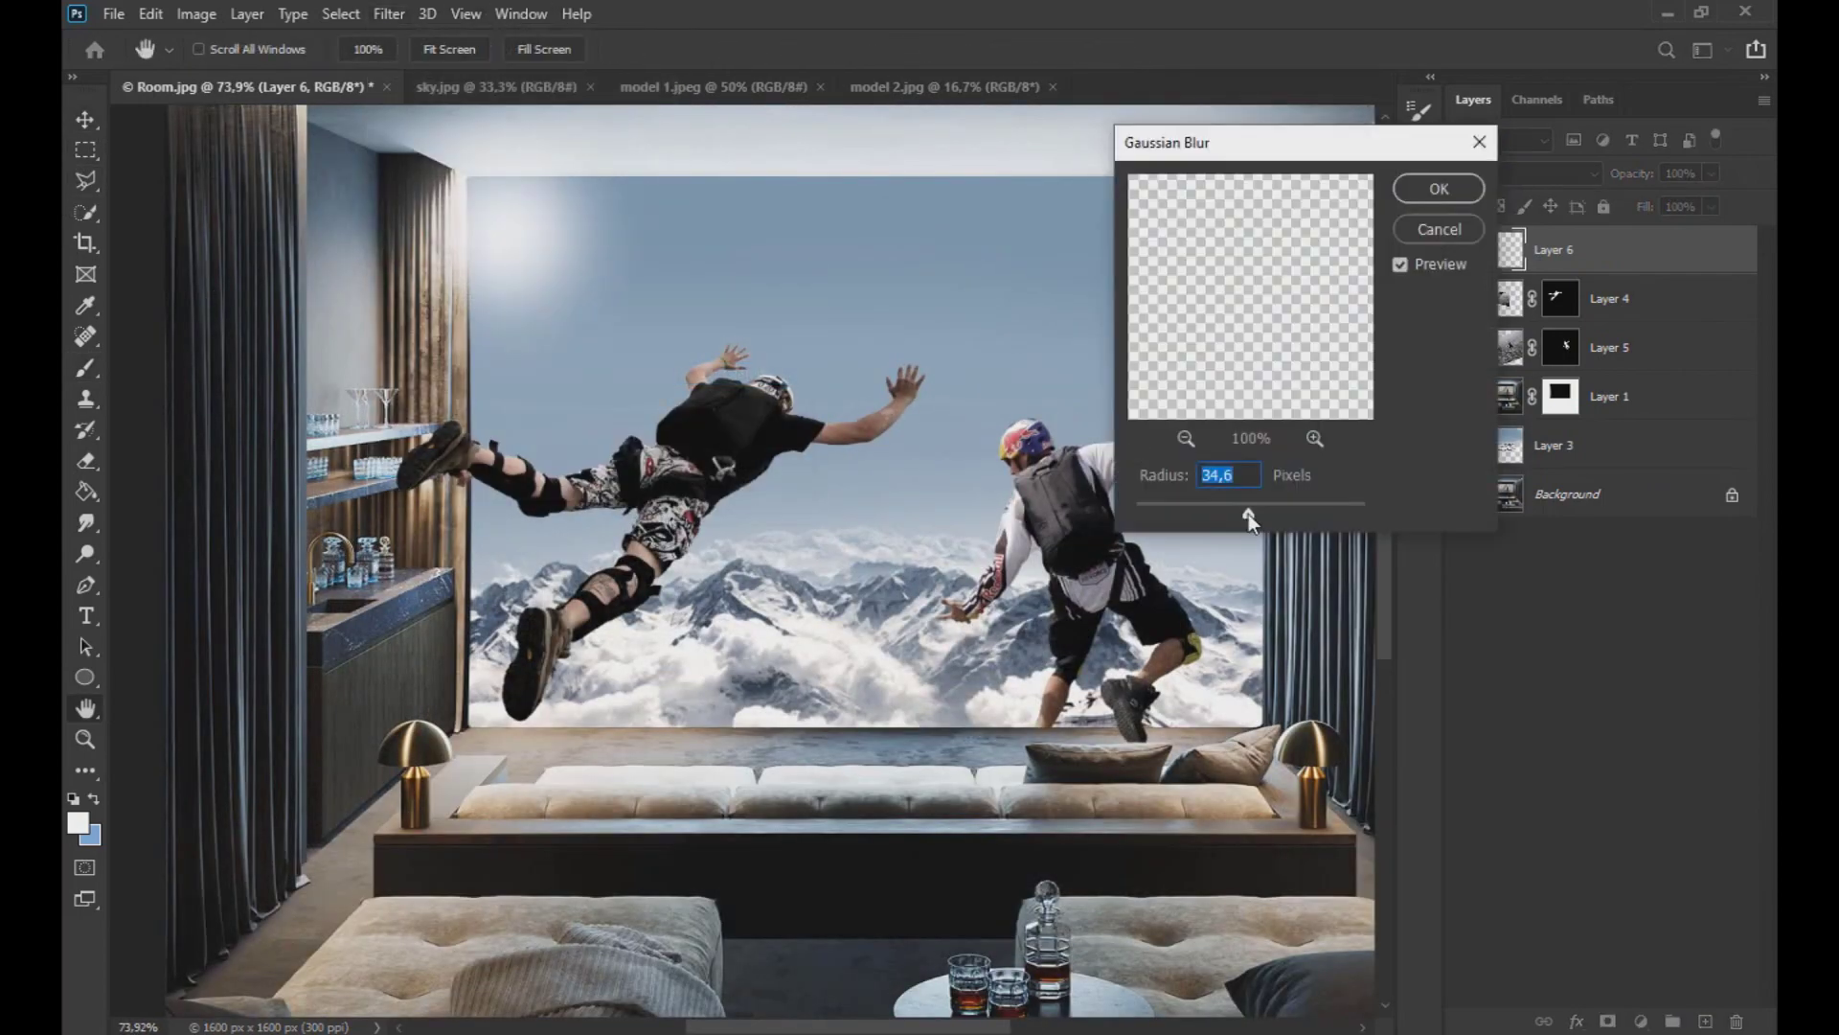
pyautogui.click(1439, 189)
# - Enlarge the blurred glow on Layer 6 from its centre to 190.25%
pyautogui.scroll(-3, 723, 453)
pyautogui.hotkey('ctrl', 't')
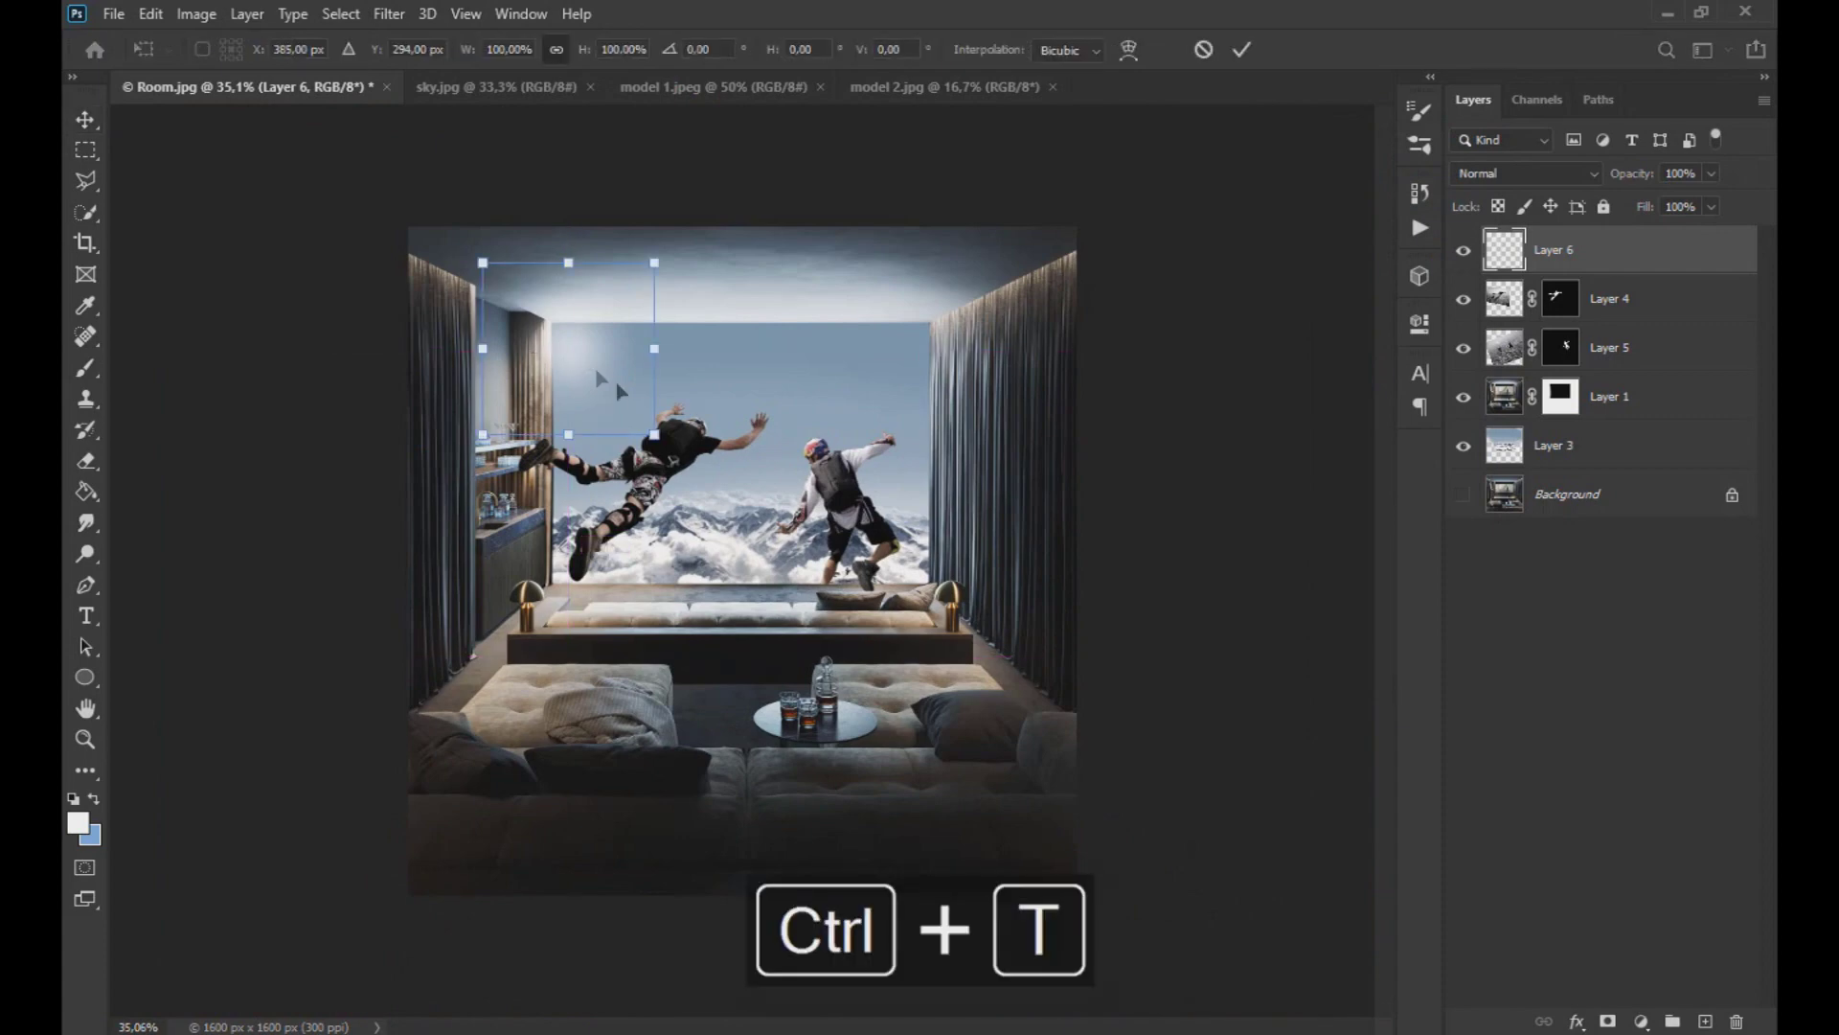
pyautogui.moveTo(655, 434); pyautogui.dragTo(733, 514)
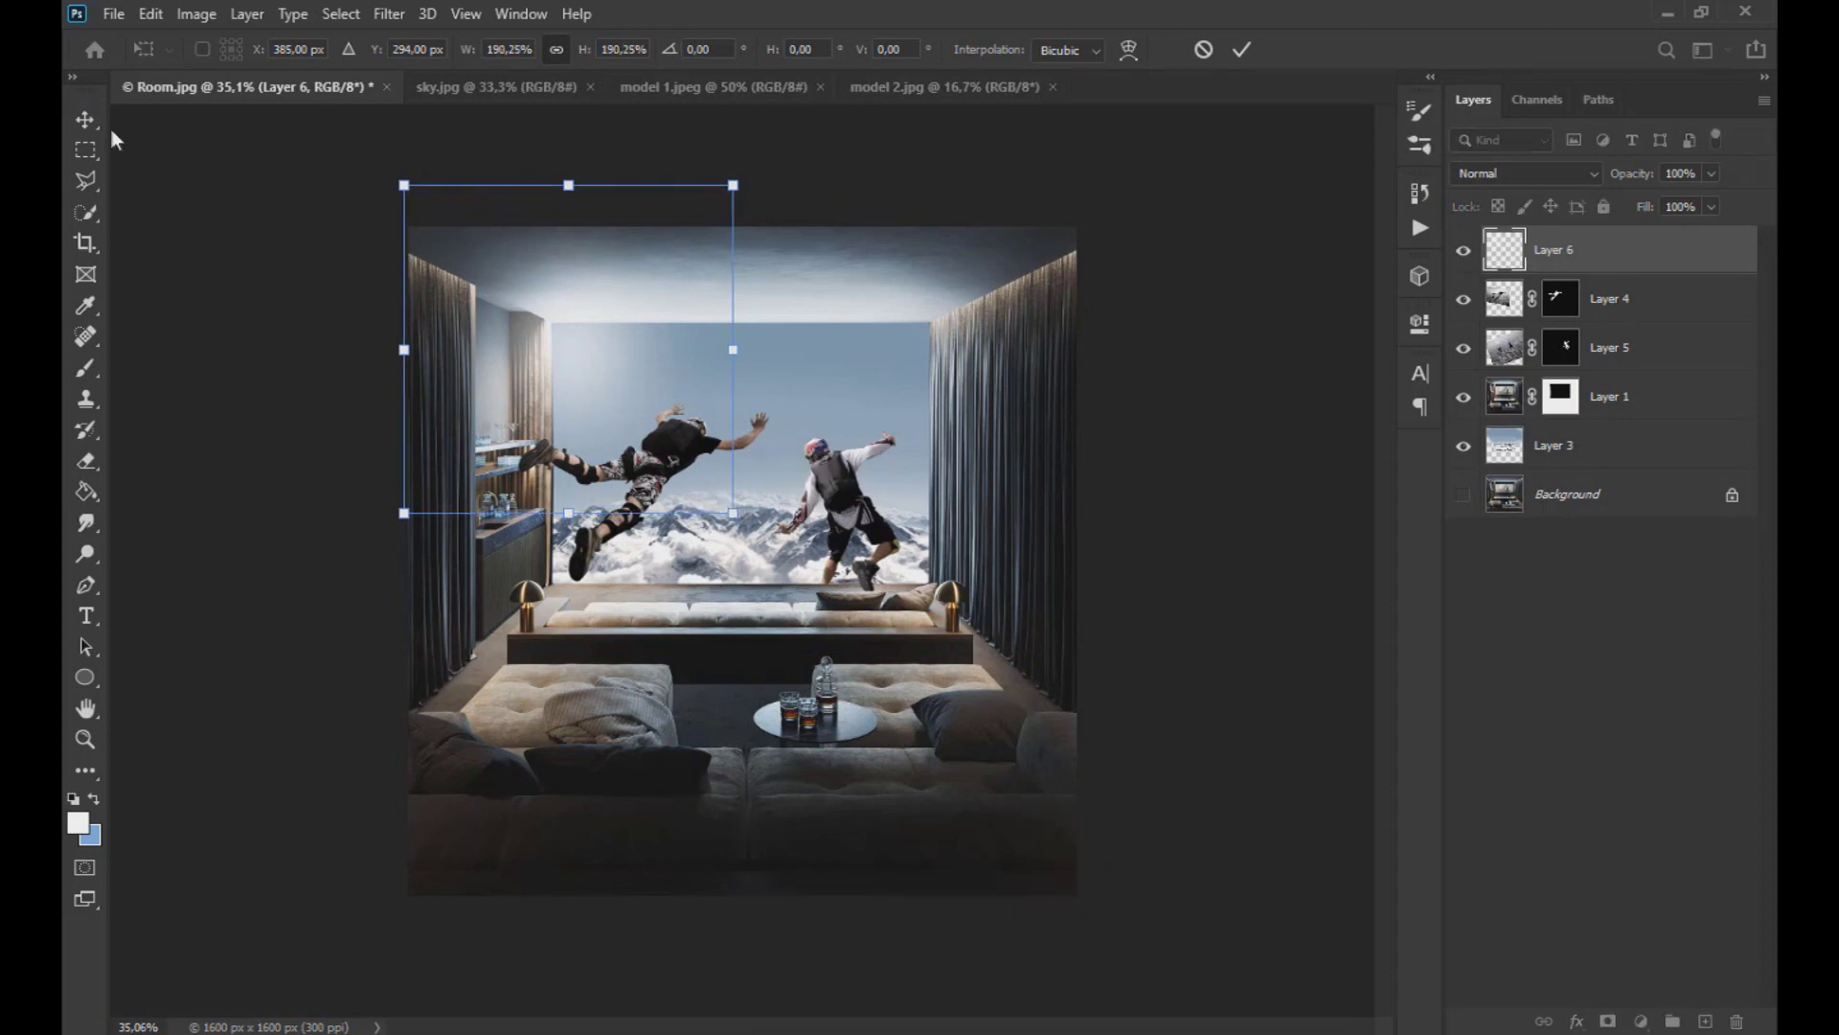
pyautogui.press('Return')
pyautogui.scroll(3, 676, 450)
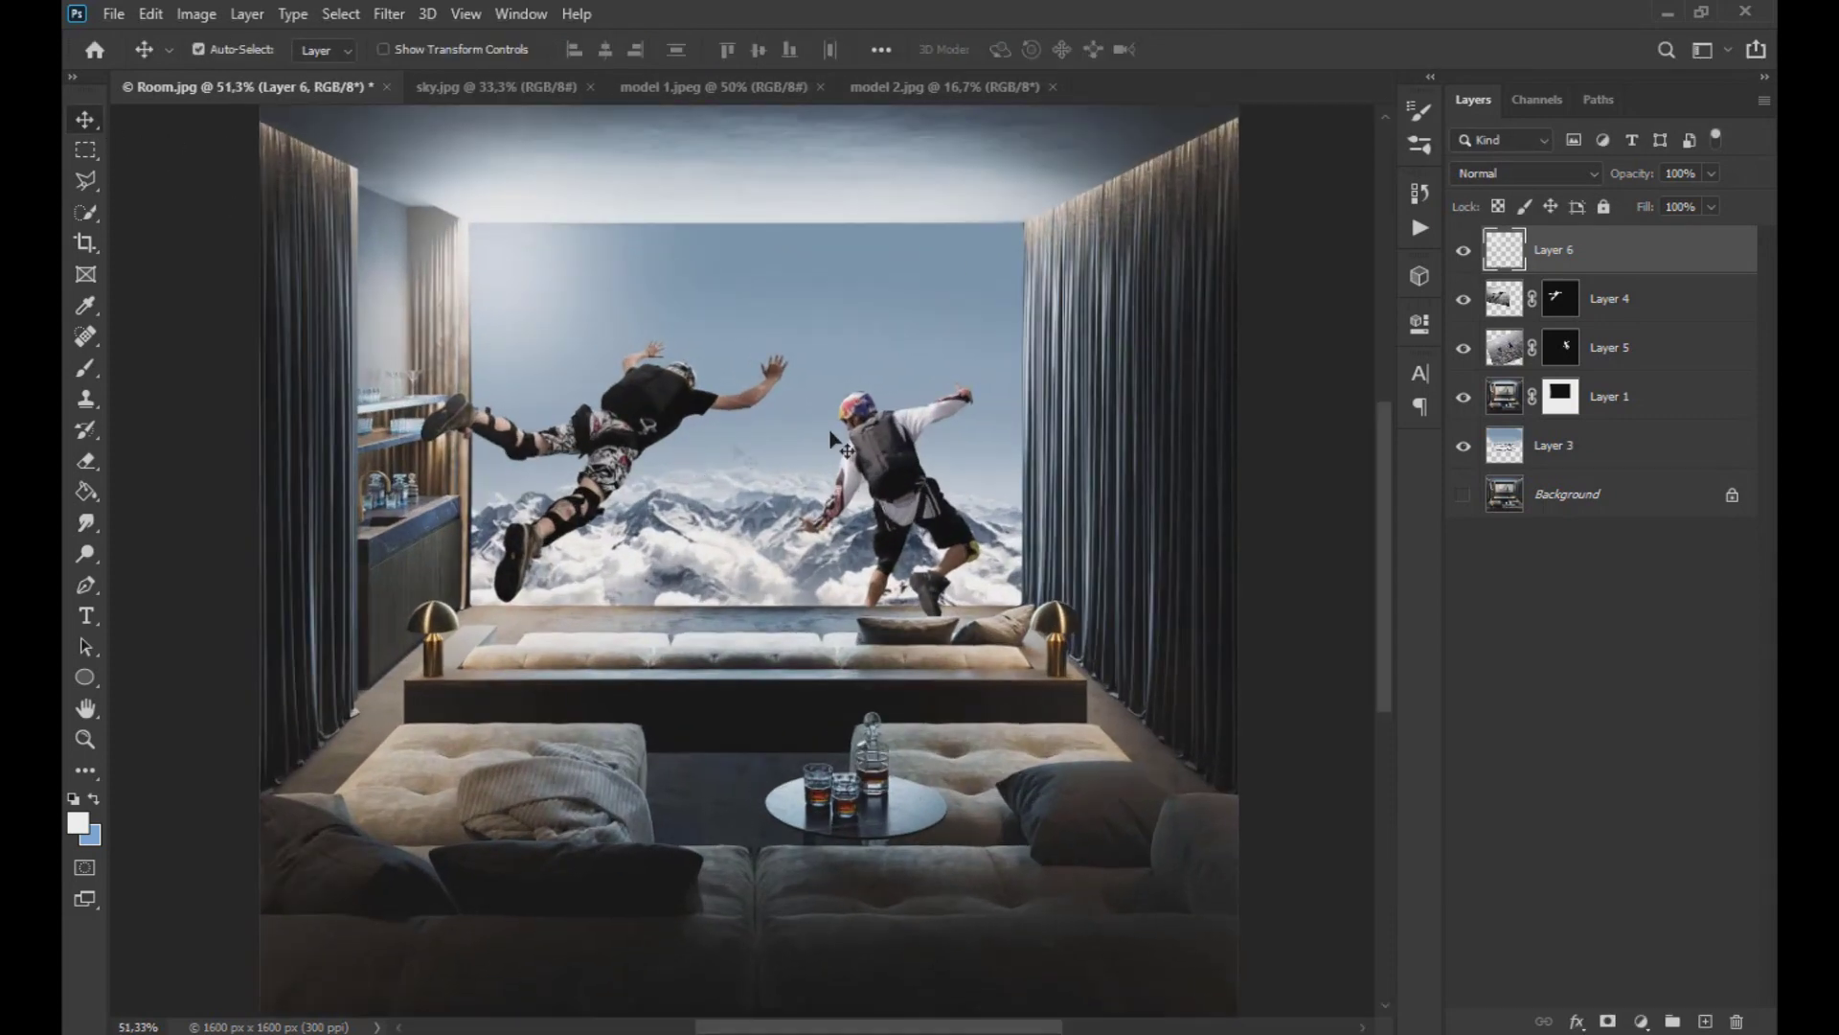
# - Paint two soft white diagonal strokes on a new layer, one across each jumper
pyautogui.click(1704, 1021)
pyautogui.click(84, 367)
pyautogui.moveTo(443, 462); pyautogui.dragTo(431, 463)
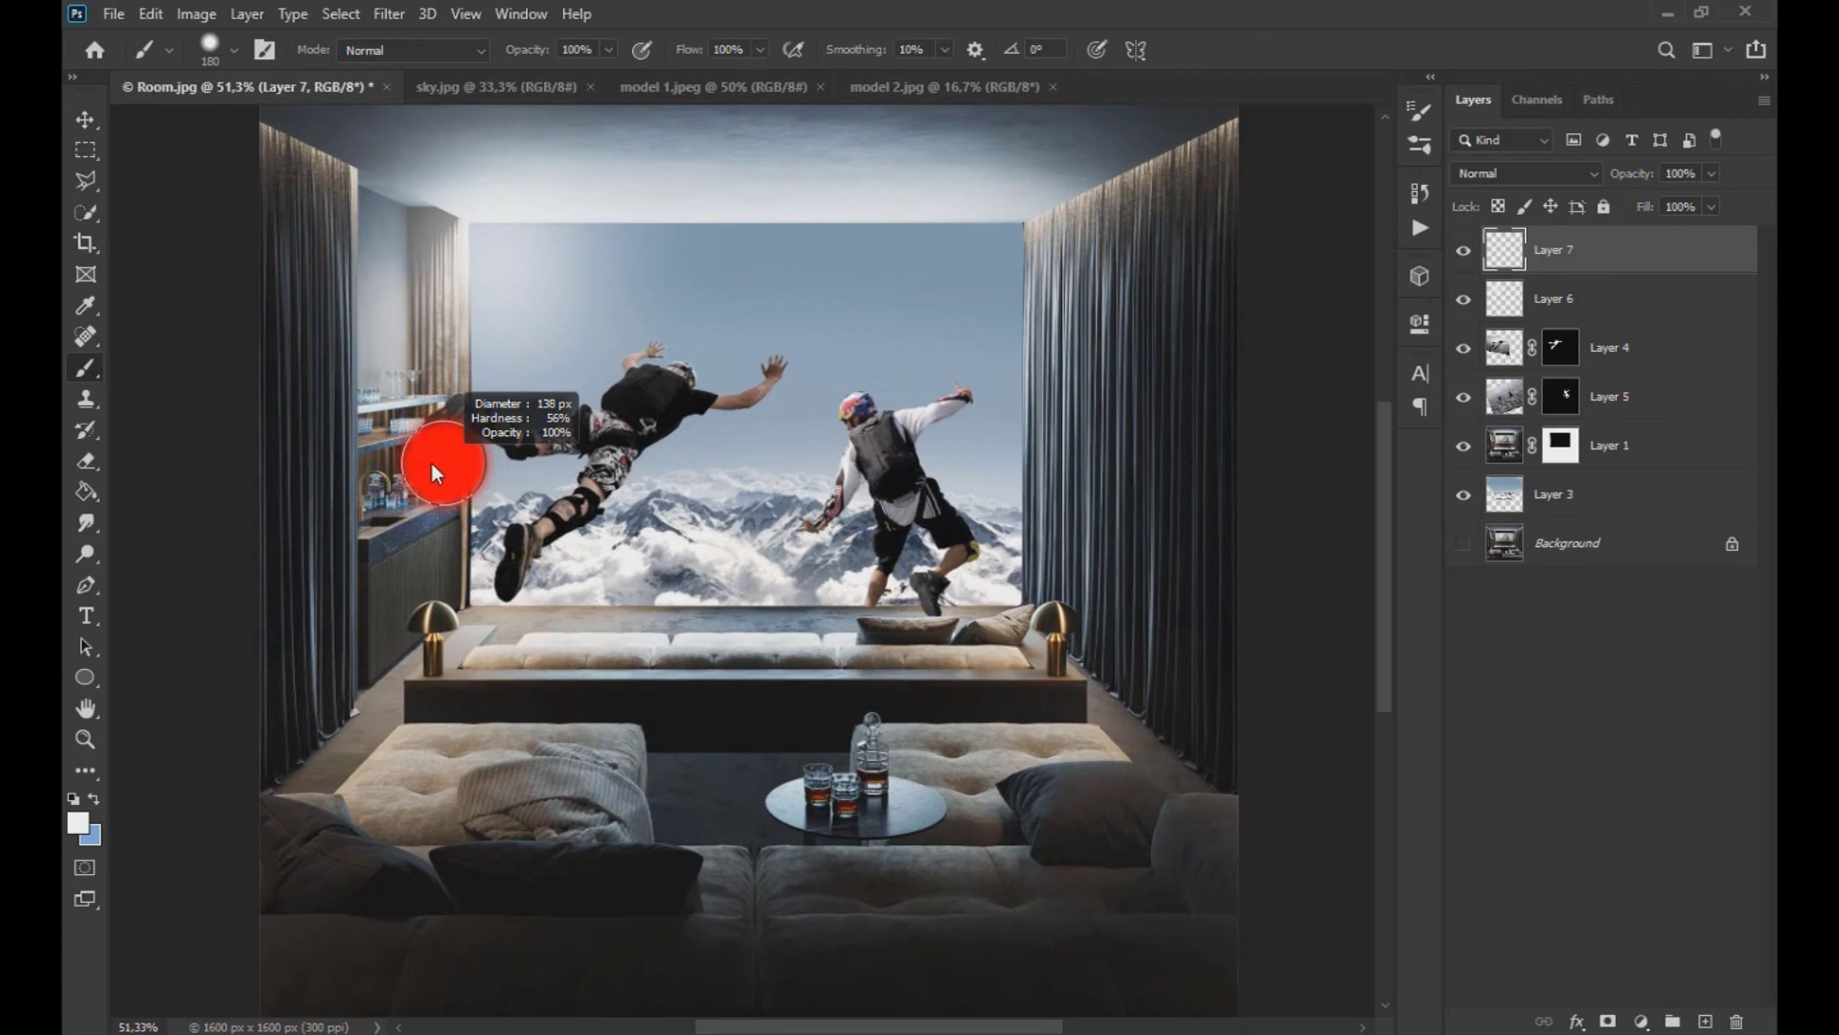
pyautogui.keyDown('alt'); pyautogui.rightClick(554, 398); pyautogui.keyUp('alt')
pyautogui.moveTo(536, 404); pyautogui.dragTo(730, 471)
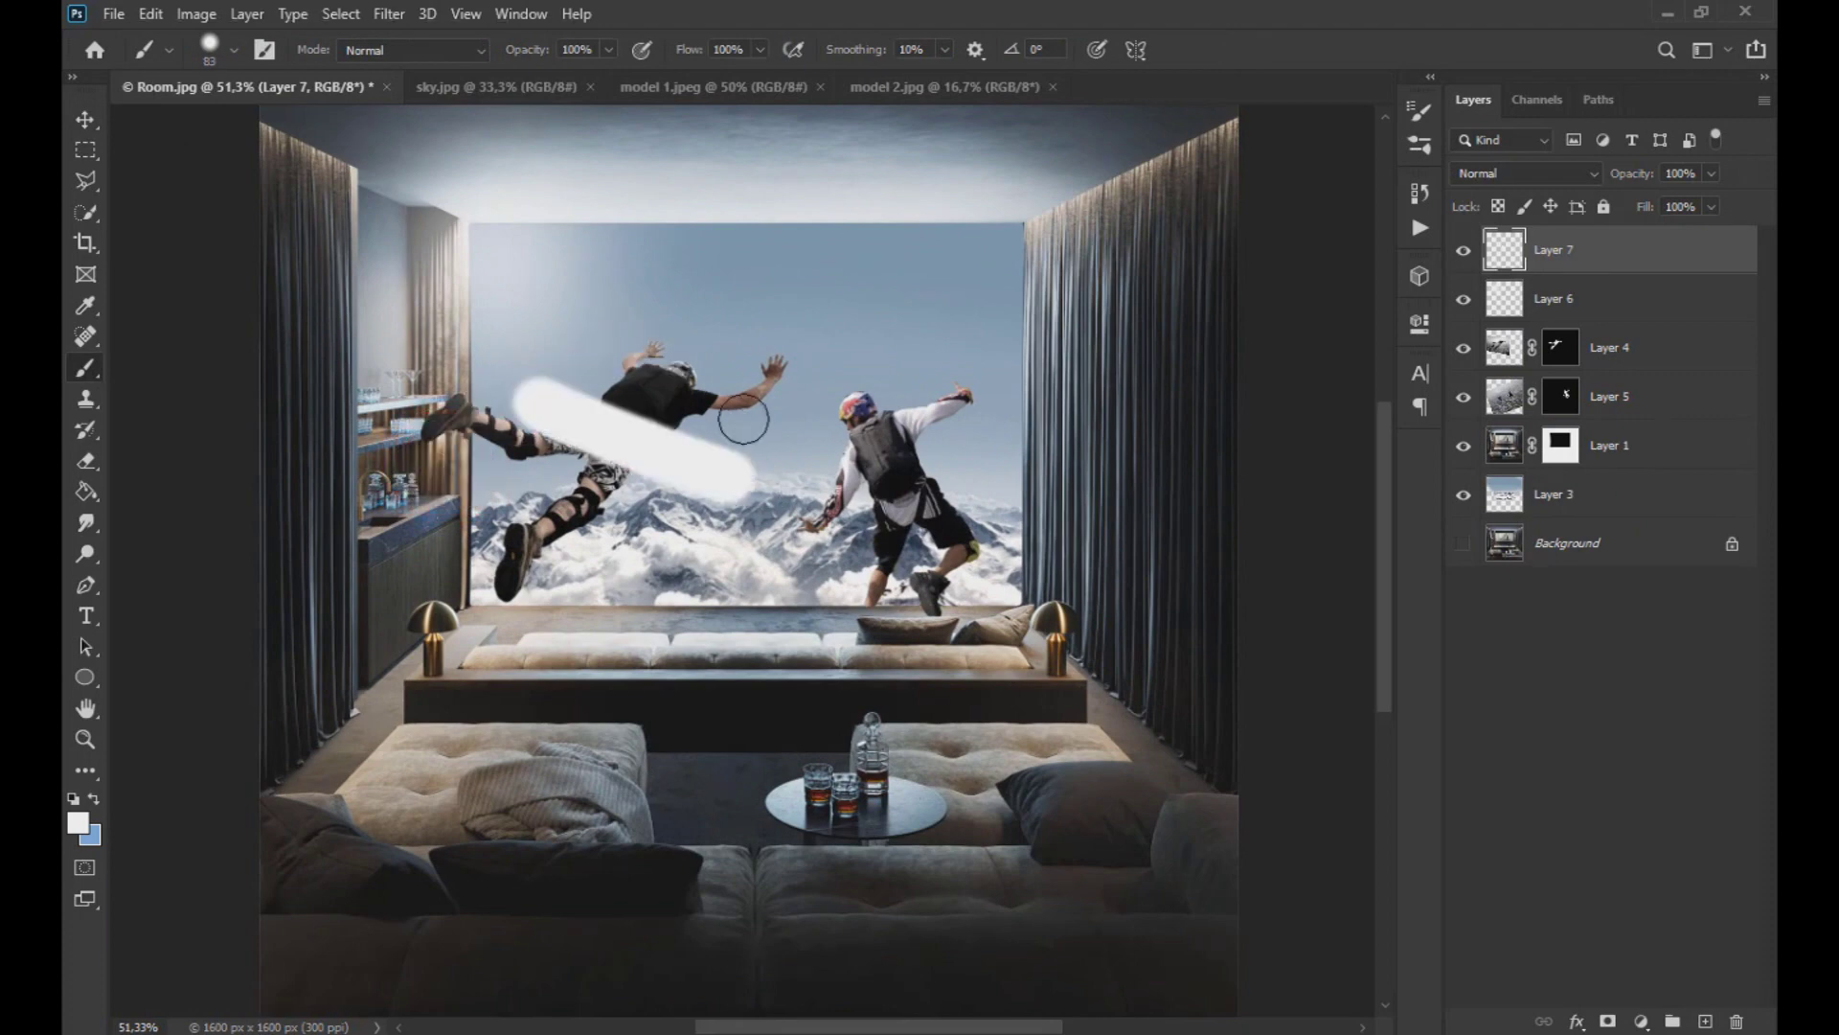
pyautogui.moveTo(795, 407); pyautogui.dragTo(948, 479)
# - Turn the white strokes on Layer 7 into haze with a 64-pixel Gaussian Blur
pyautogui.click(75, 126)
pyautogui.click(388, 14)
pyautogui.moveTo(661, 284)
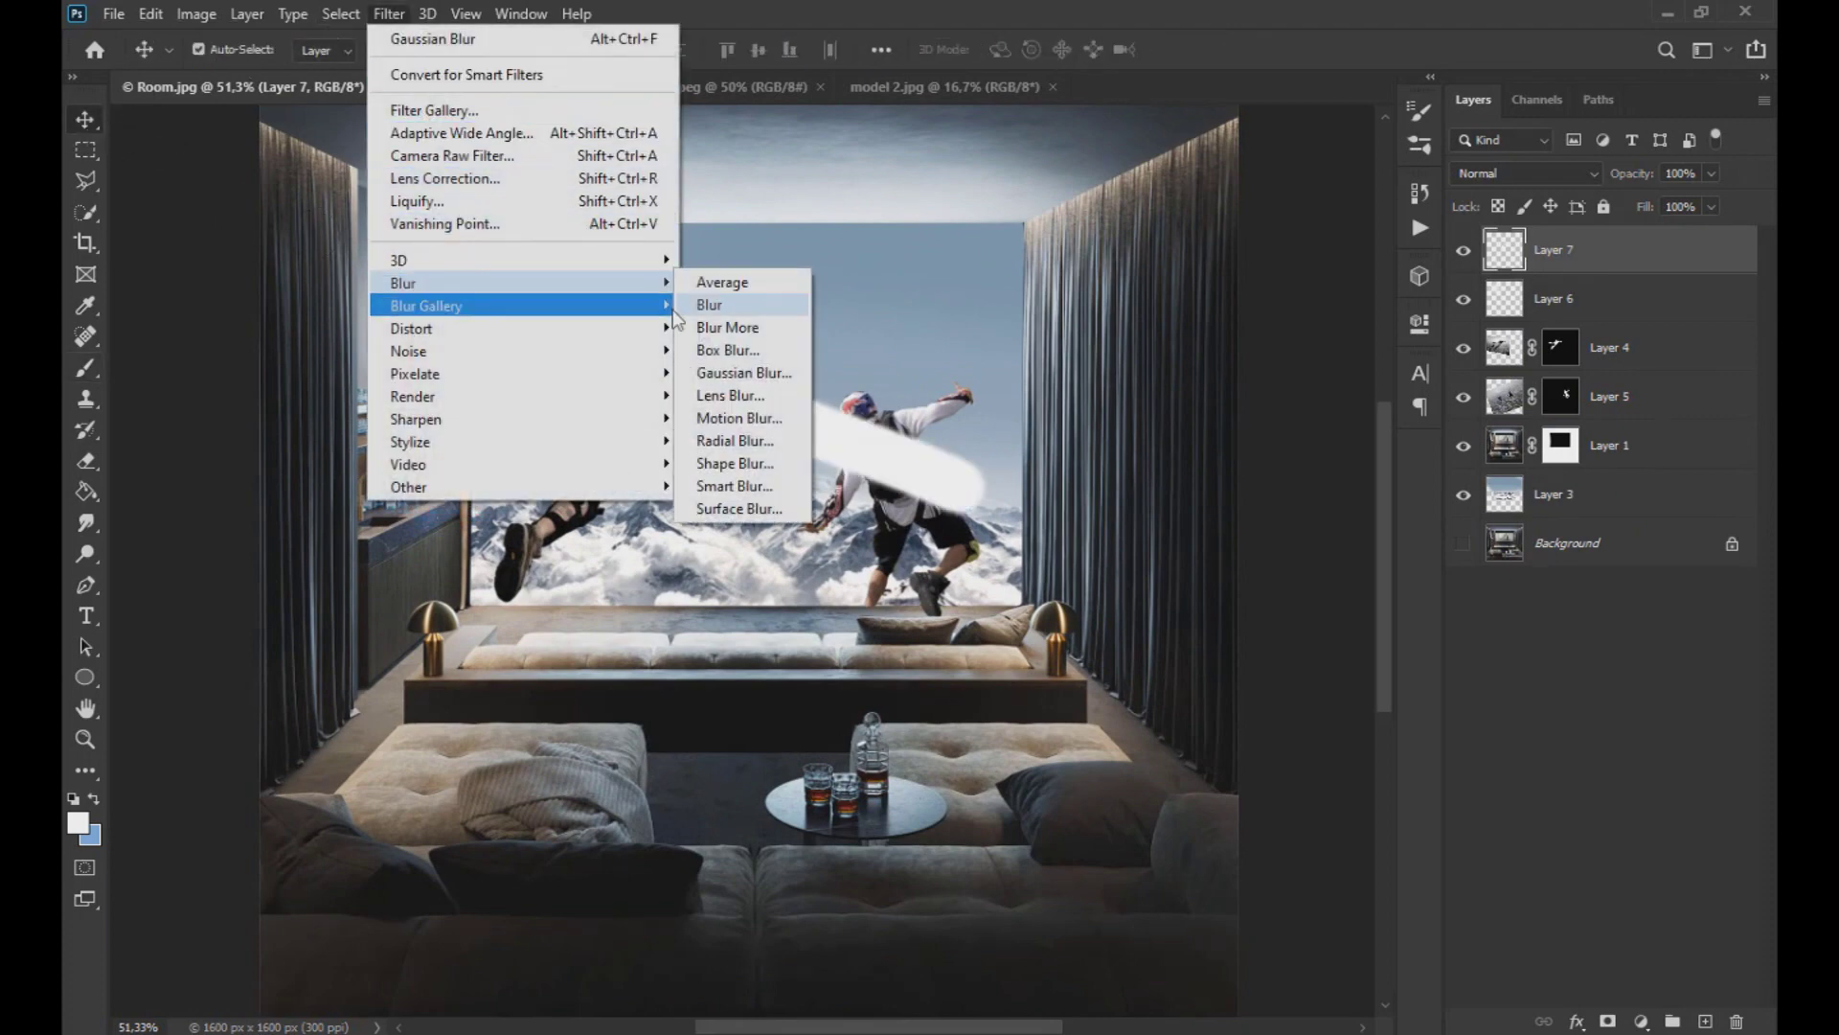
pyautogui.click(744, 373)
pyautogui.moveTo(1260, 517); pyautogui.dragTo(1269, 510)
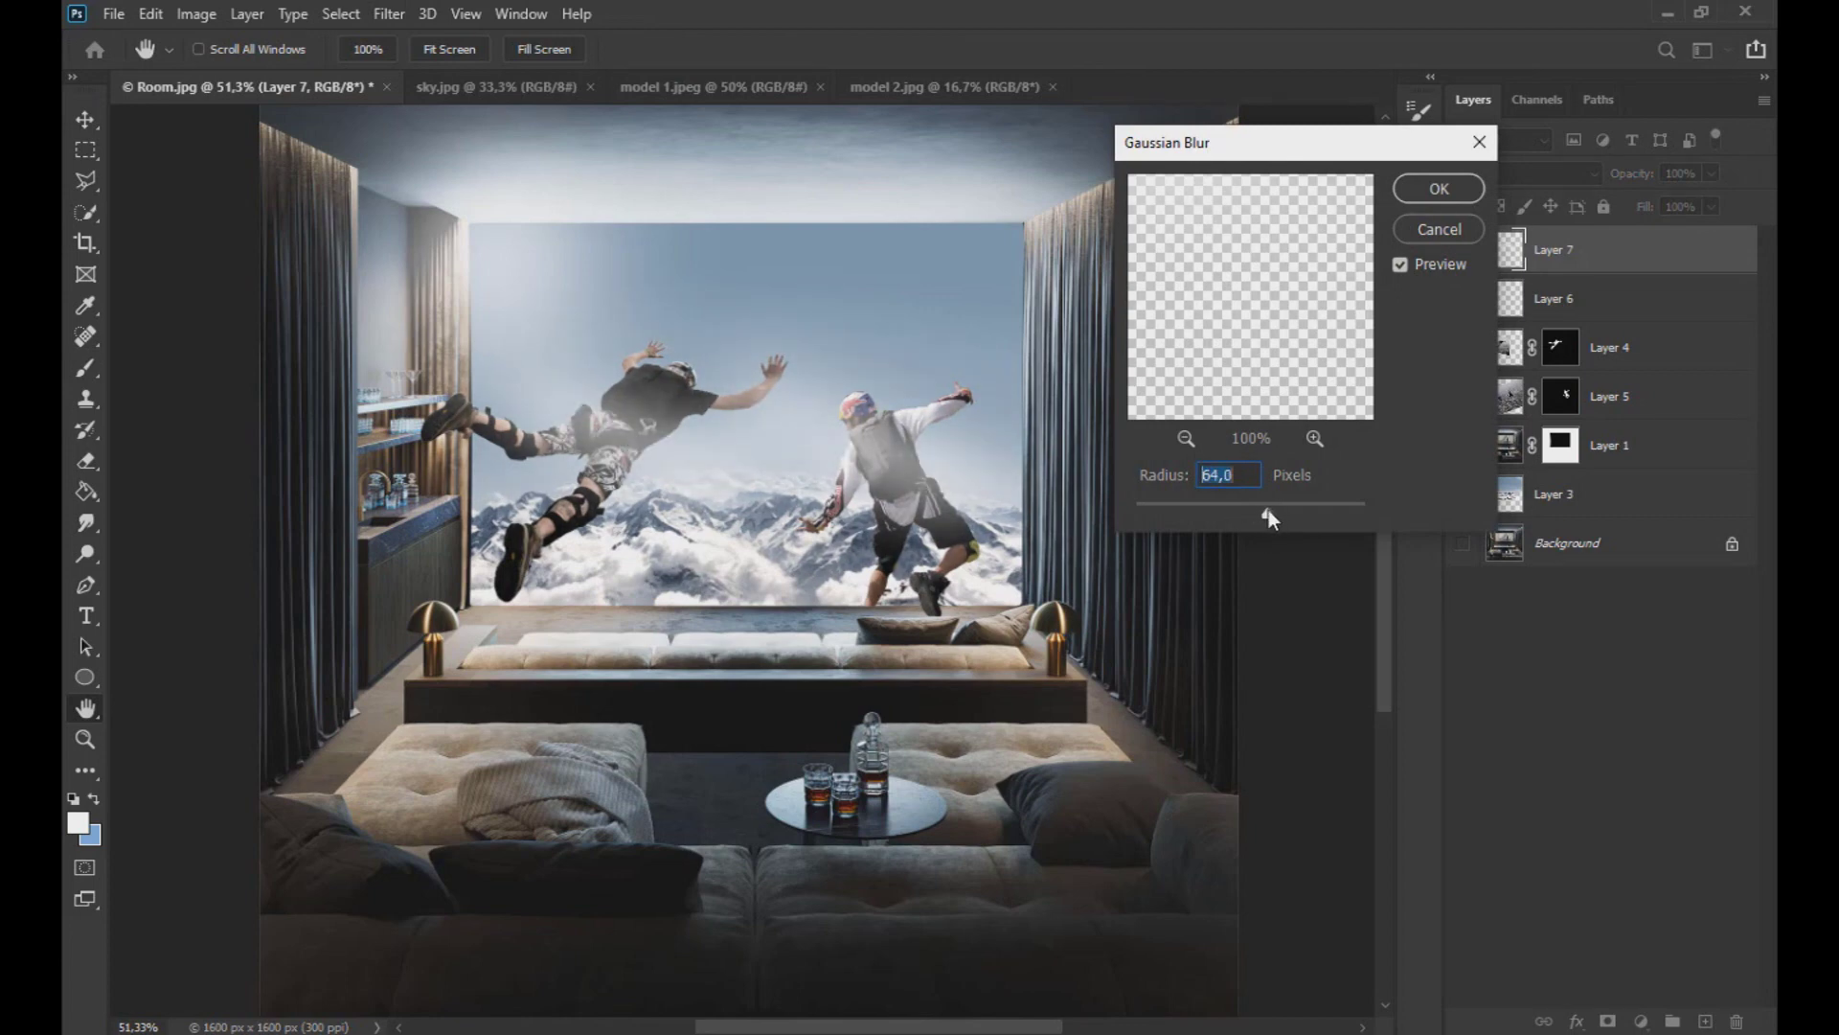
pyautogui.click(1442, 188)
pyautogui.press('v')
pyautogui.scroll(-3, 905, 537)
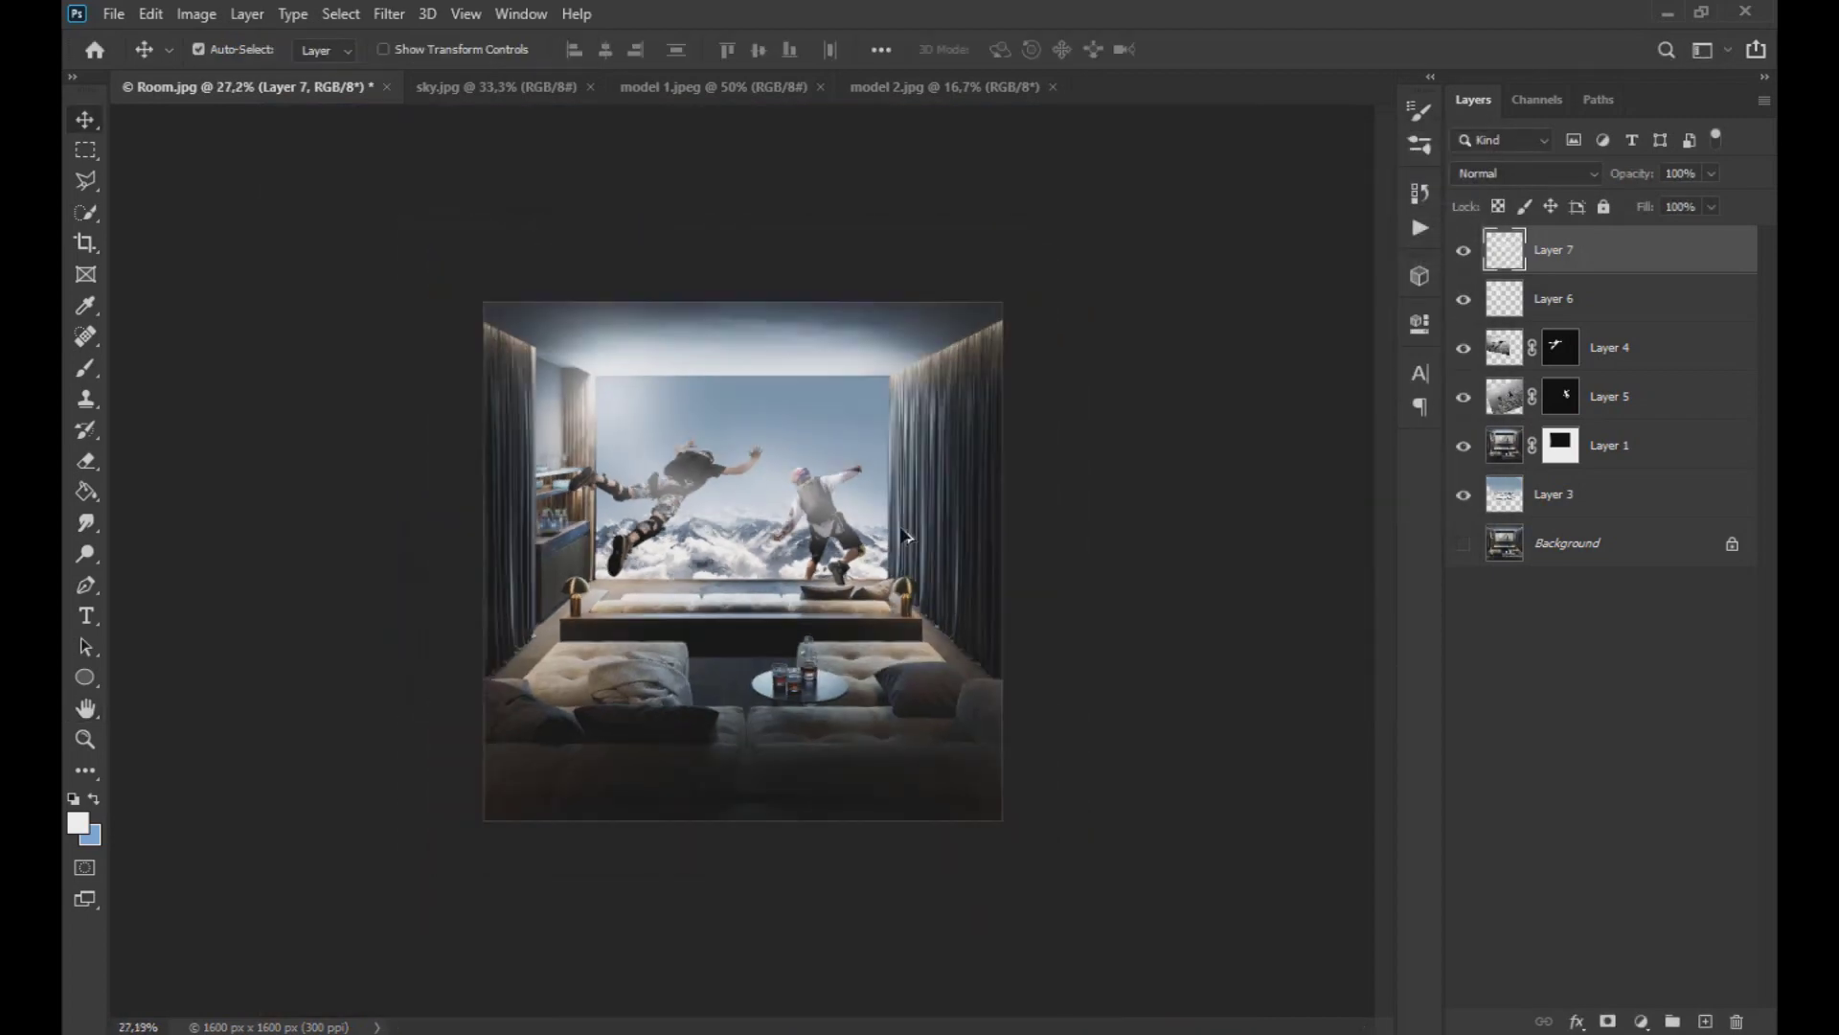
pyautogui.scroll(5, 905, 536)
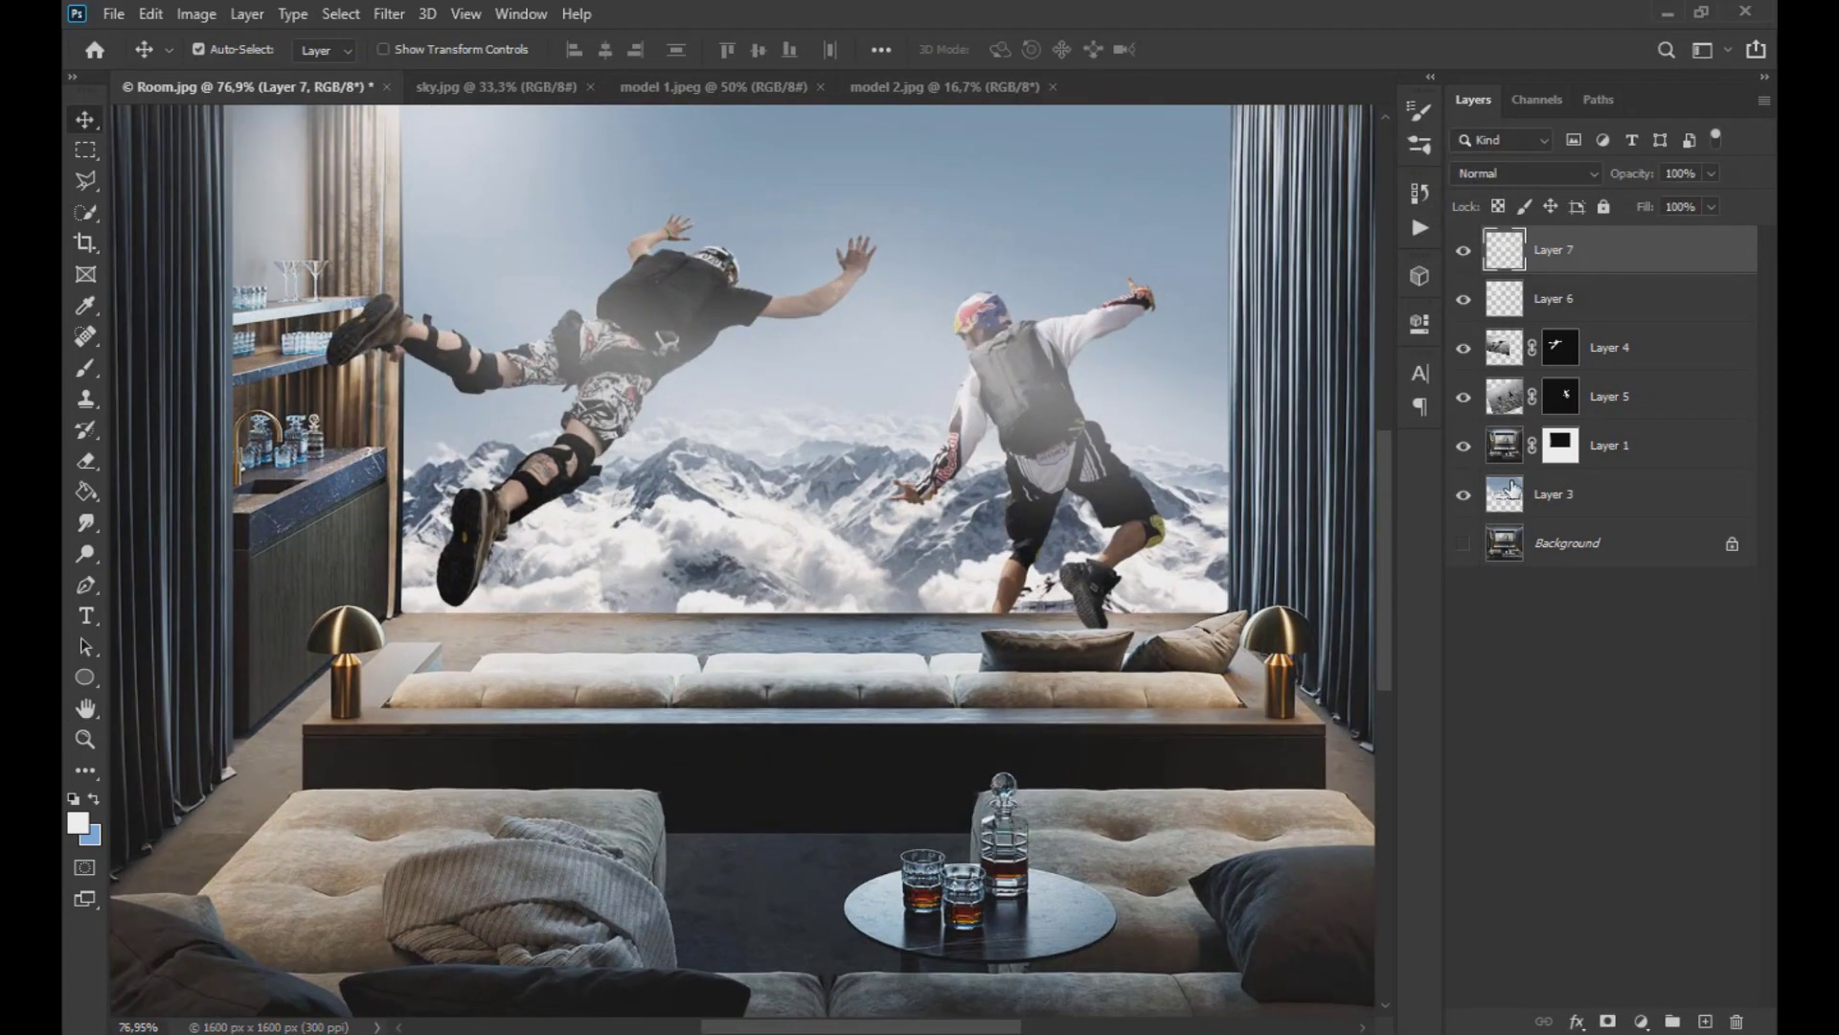
# - On a new layer above Layer 1, paint a 10-pixel black stroke along the cushion's upper edge beneath the right jumper, undoing the first attempt
pyautogui.click(1505, 458)
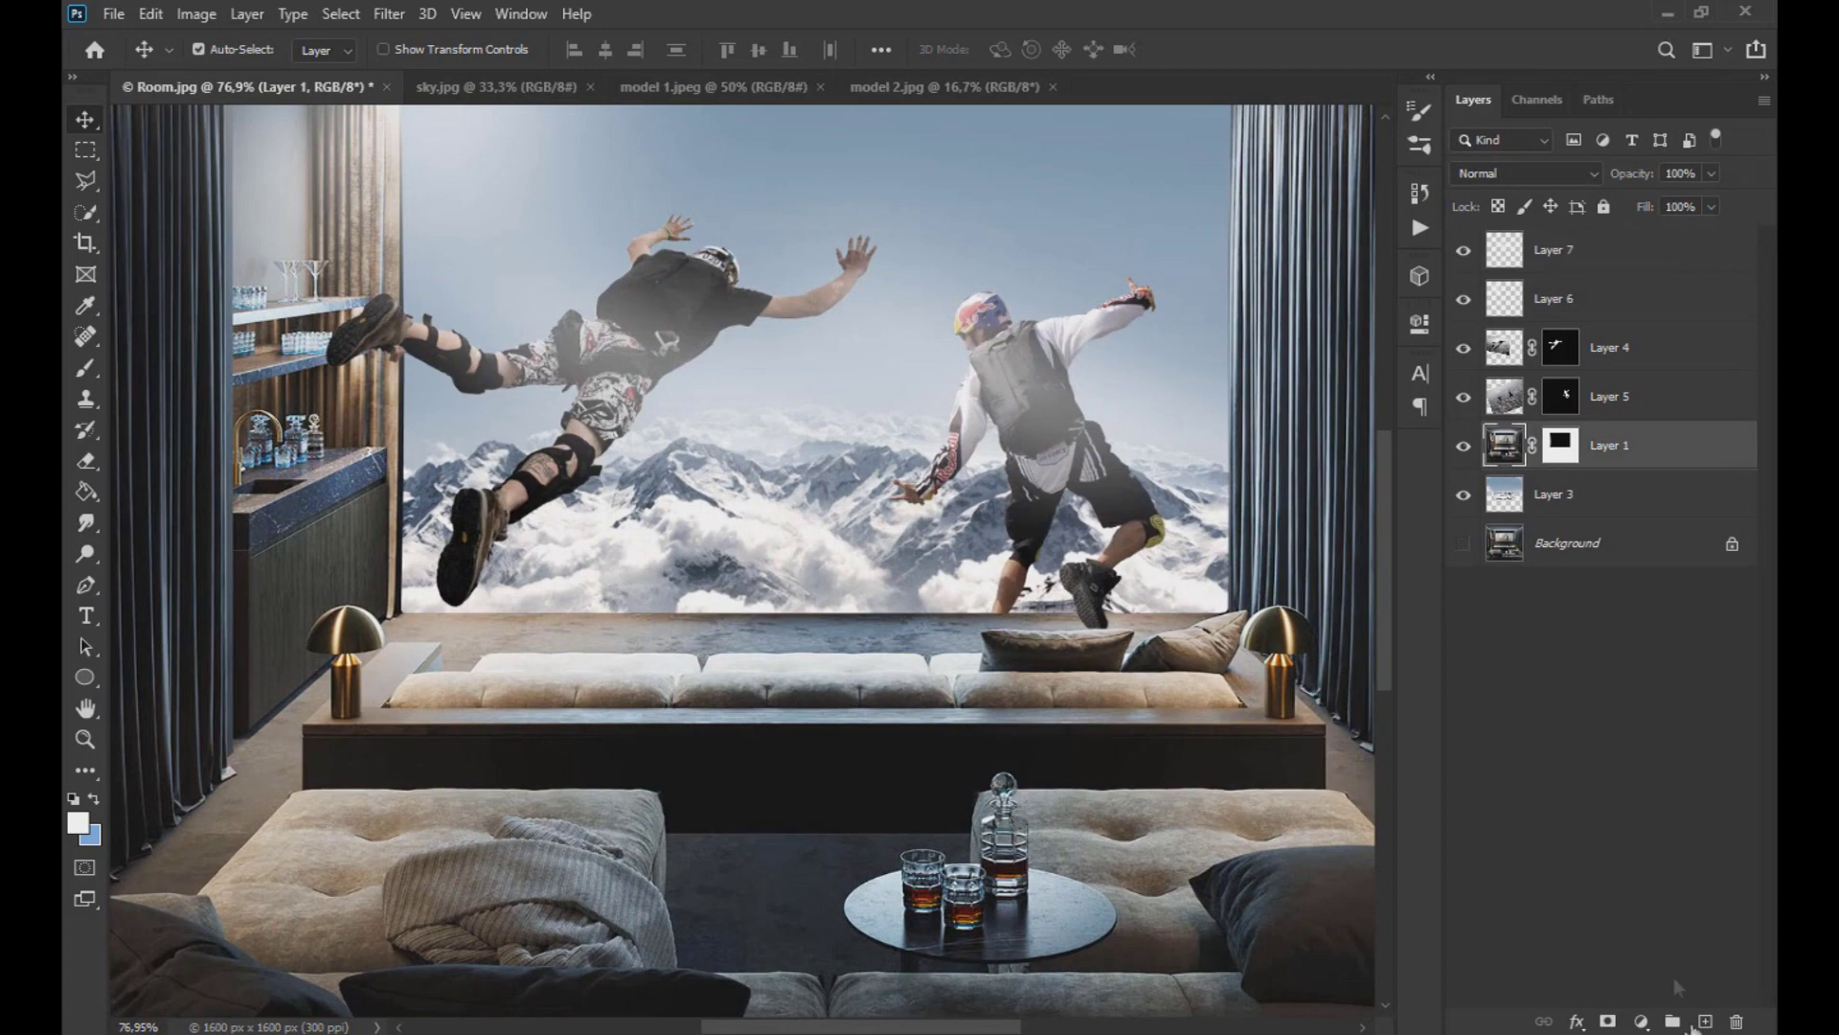
pyautogui.click(1704, 1021)
pyautogui.click(84, 370)
pyautogui.moveTo(492, 638); pyautogui.dragTo(447, 630)
pyautogui.scroll(5, 1063, 632)
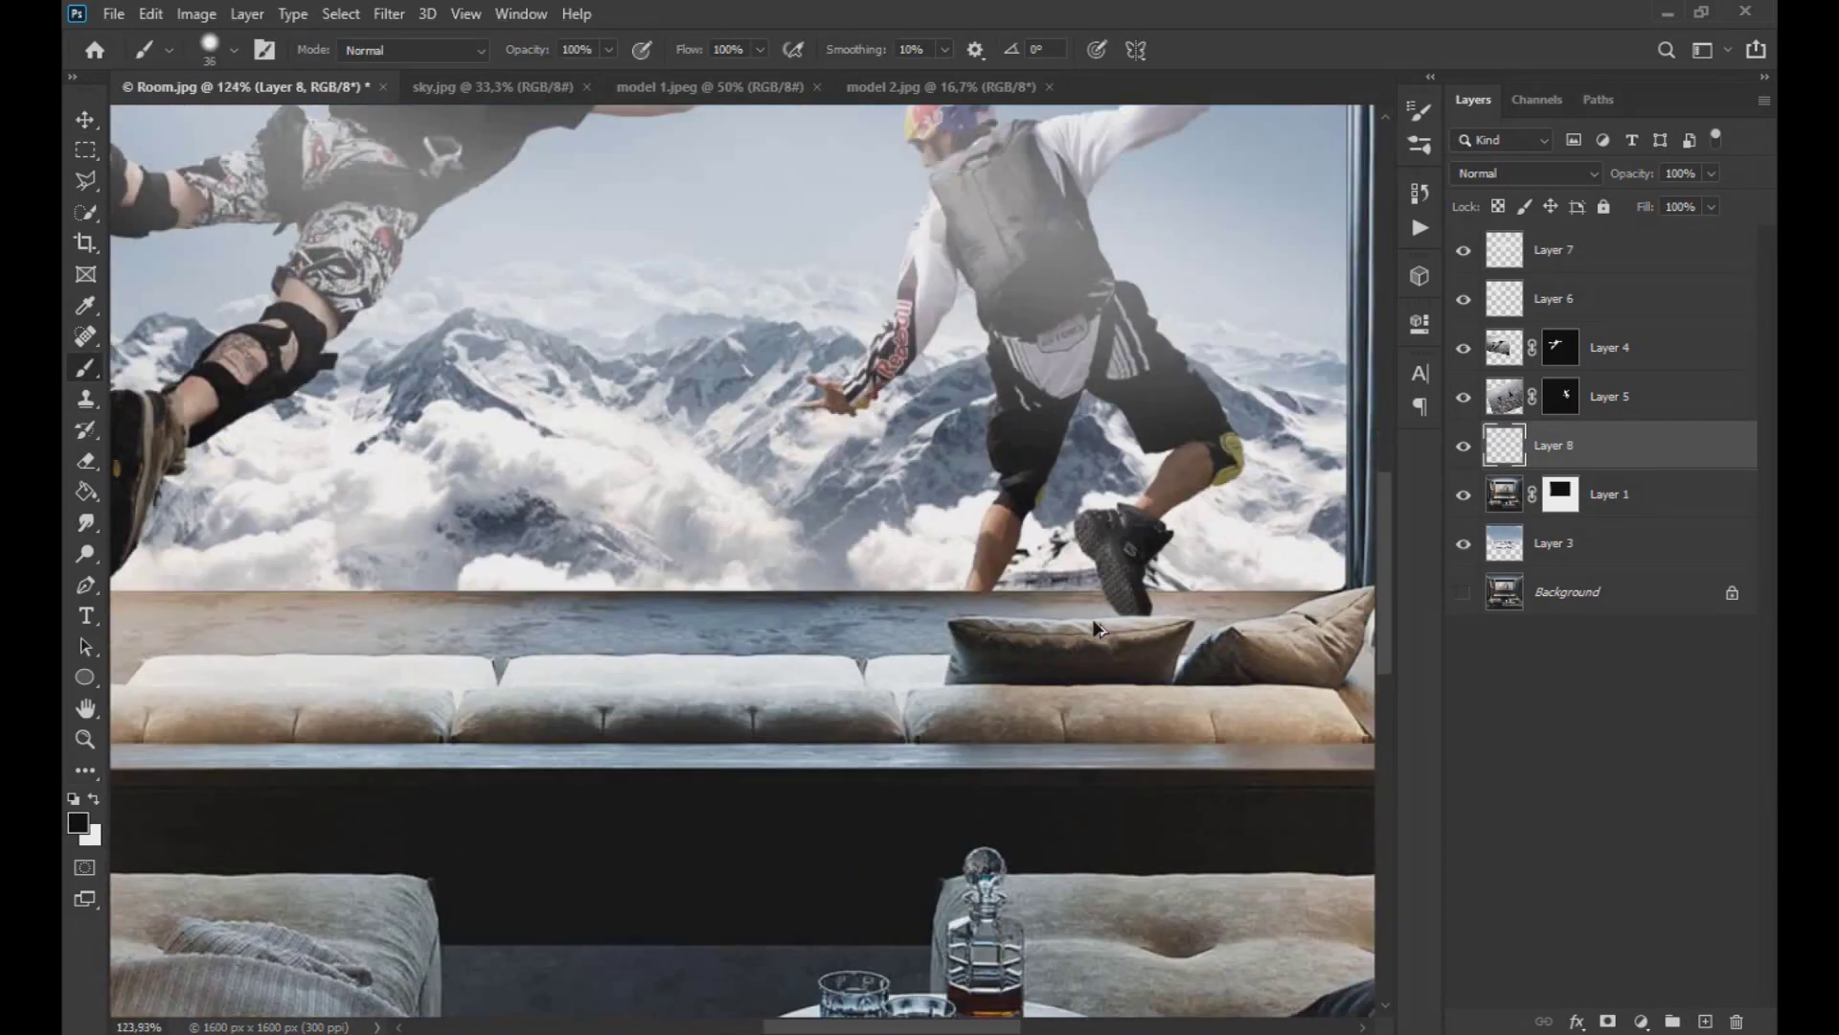
pyautogui.moveTo(1102, 587)
pyautogui.mouseDown()
pyautogui.moveTo(975, 611)
pyautogui.moveTo(1020, 584)
pyautogui.mouseUp()
pyautogui.hotkey('ctrl', 'z')
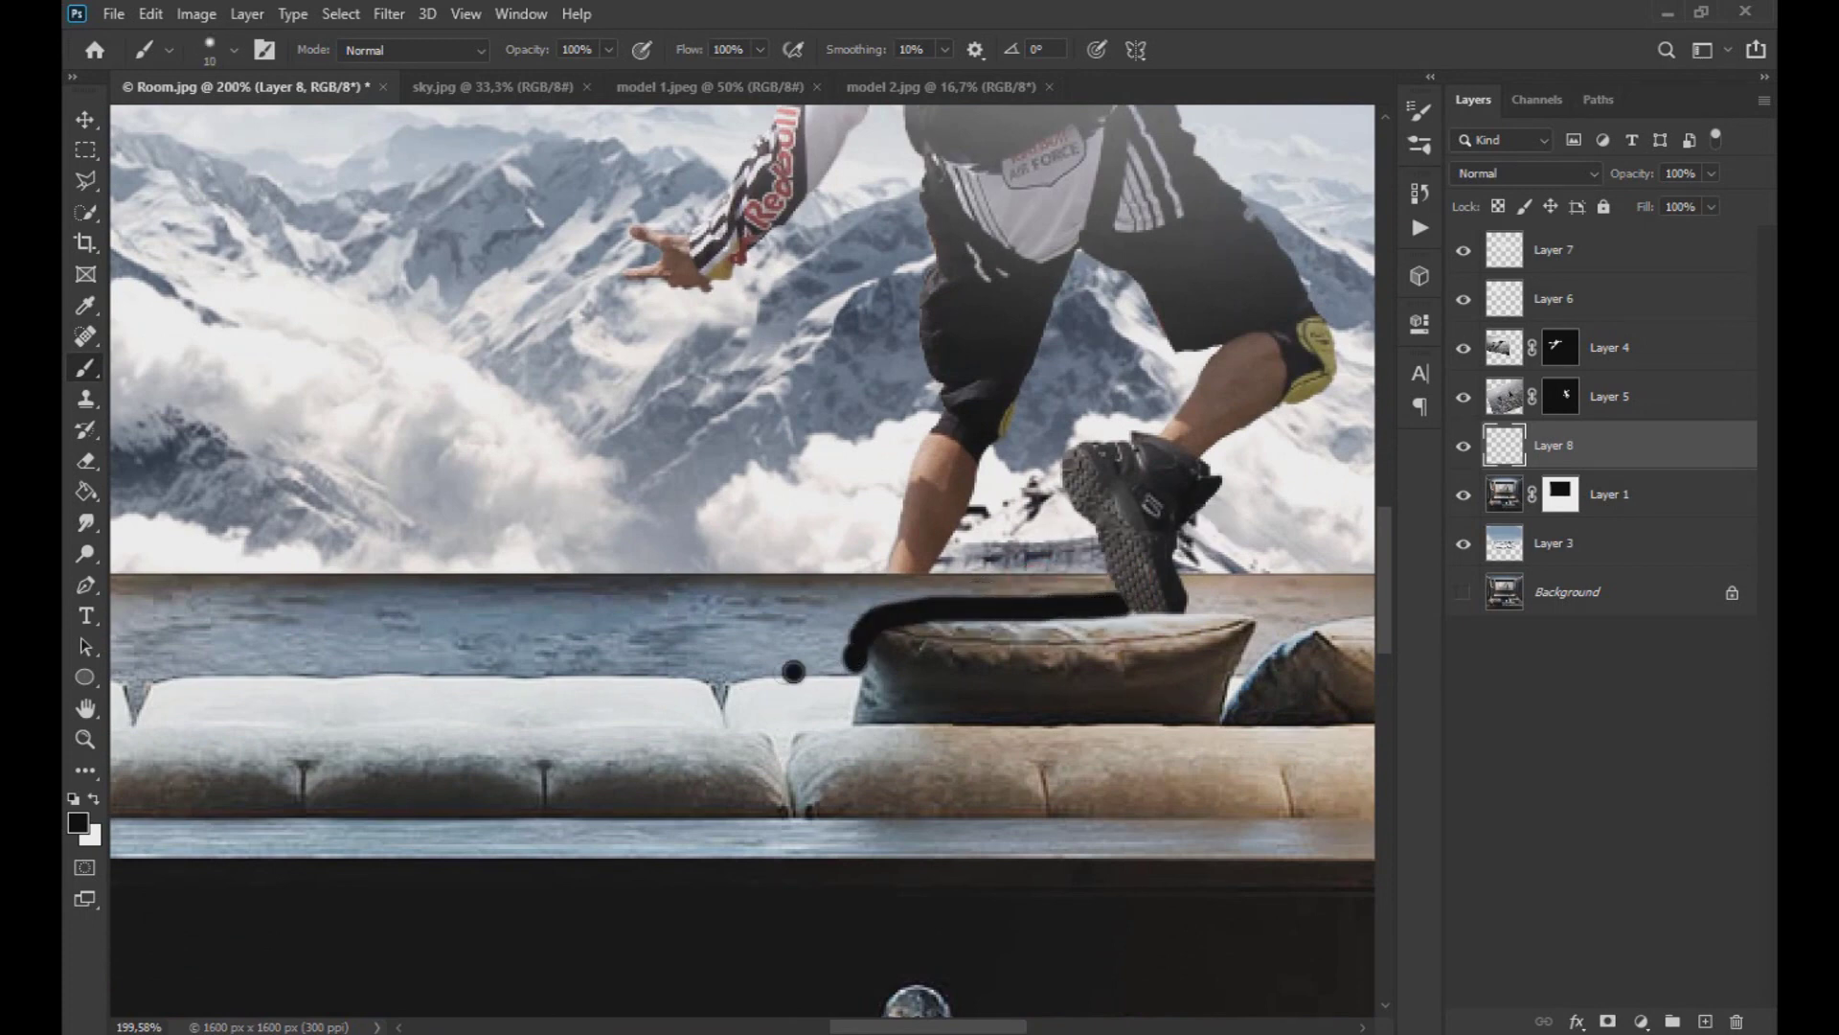
pyautogui.scroll(-5, 814, 672)
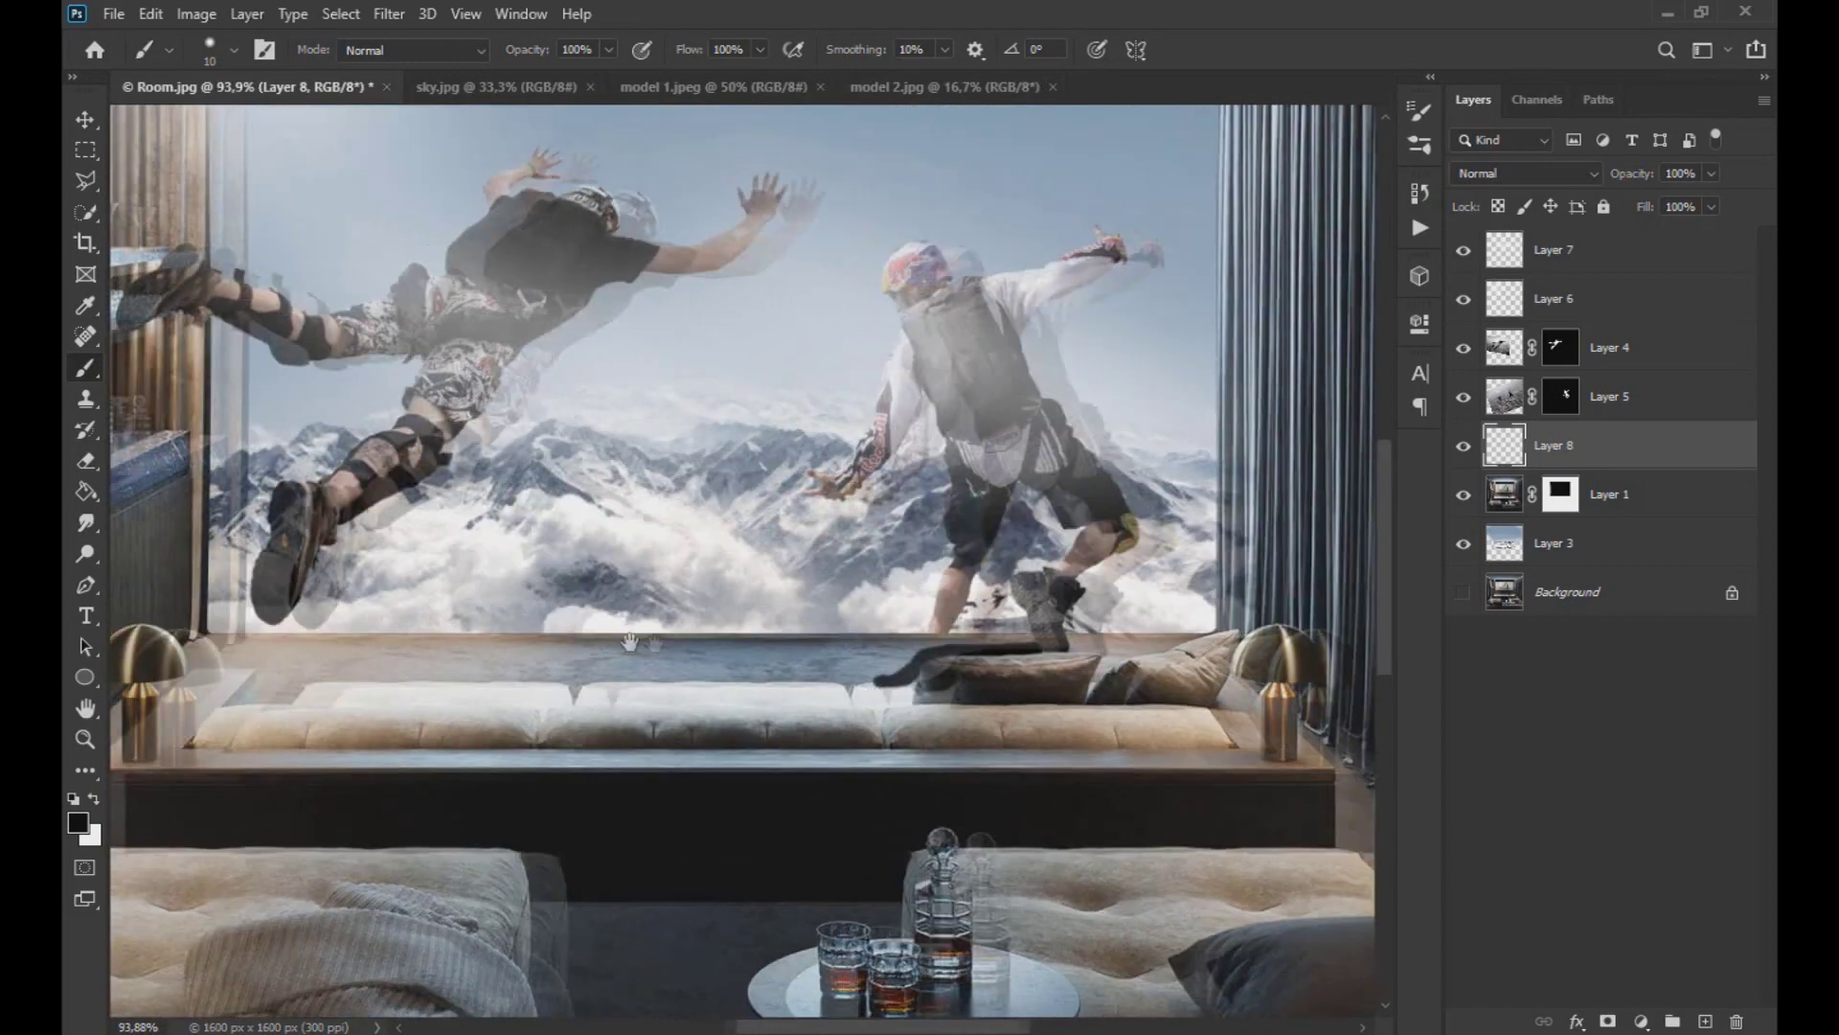
pyautogui.scroll(-1, 827, 643)
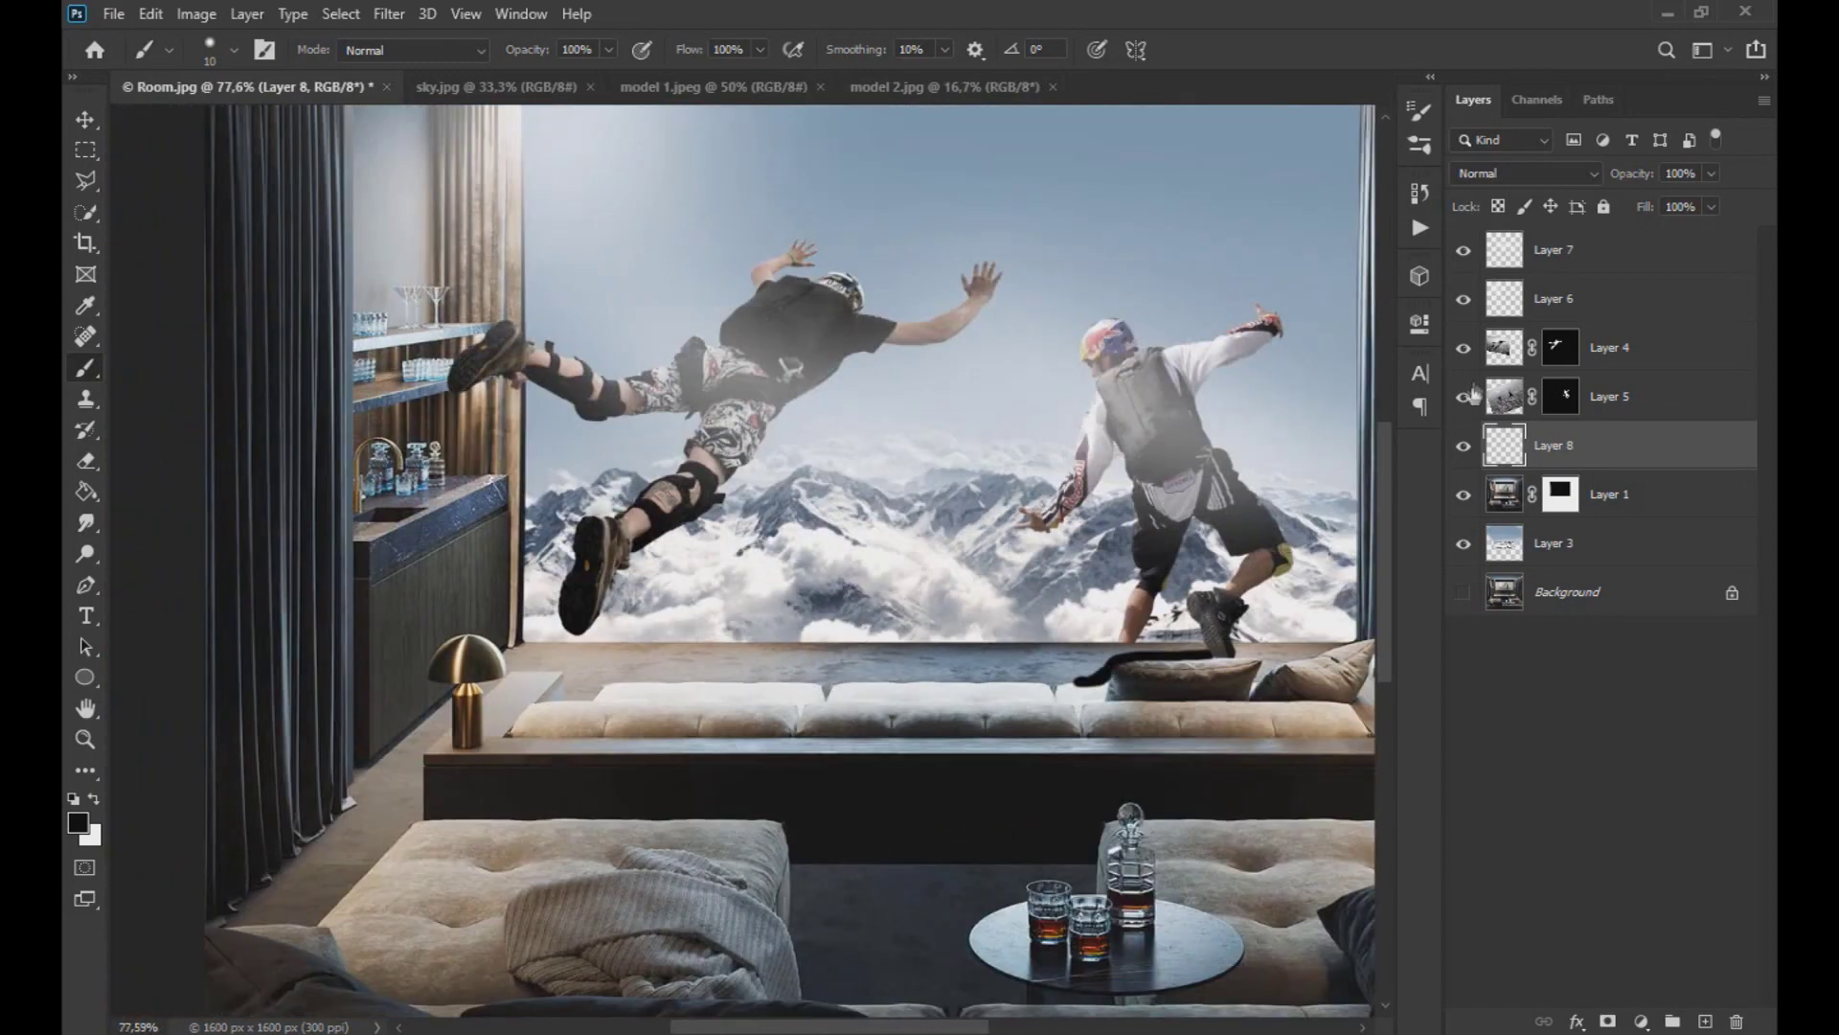
# - Duplicate Layer 4 and turn the copy solid black with Levels by setting the white output level to 0
pyautogui.click(1502, 356)
pyautogui.hotkey('ctrl', 'j')
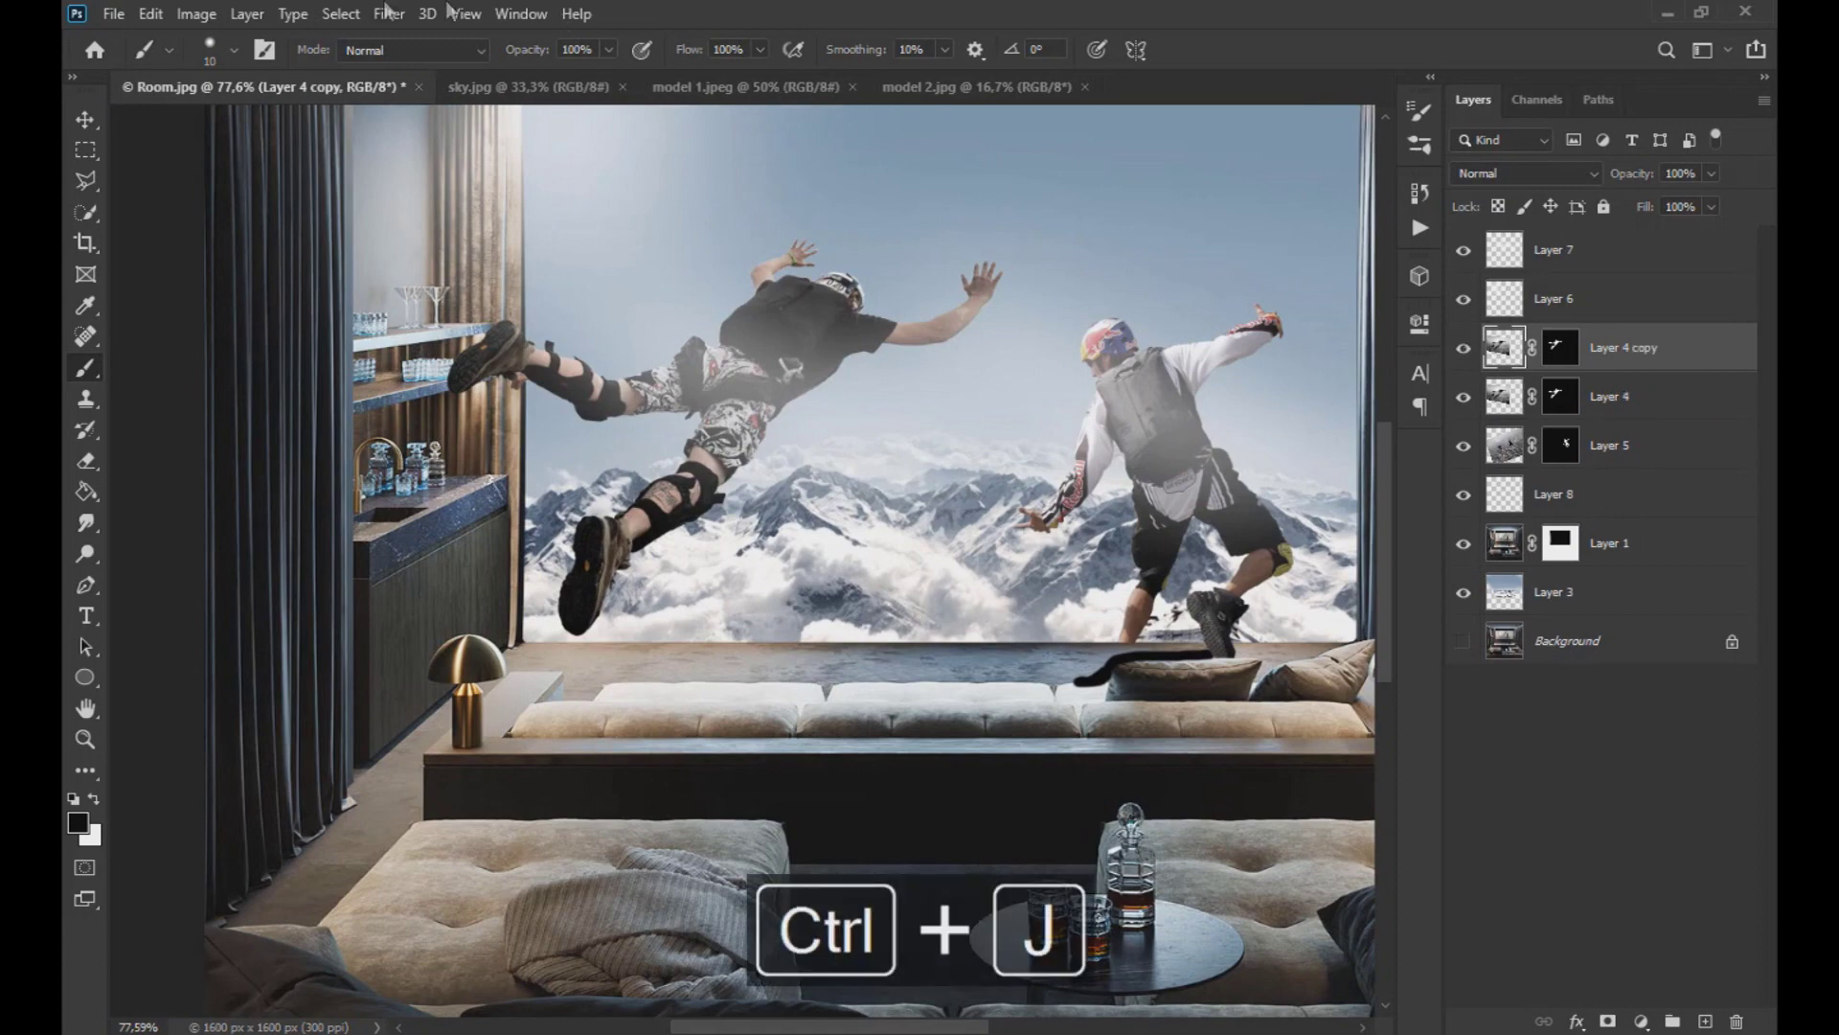
pyautogui.click(203, 14)
pyautogui.moveTo(287, 75)
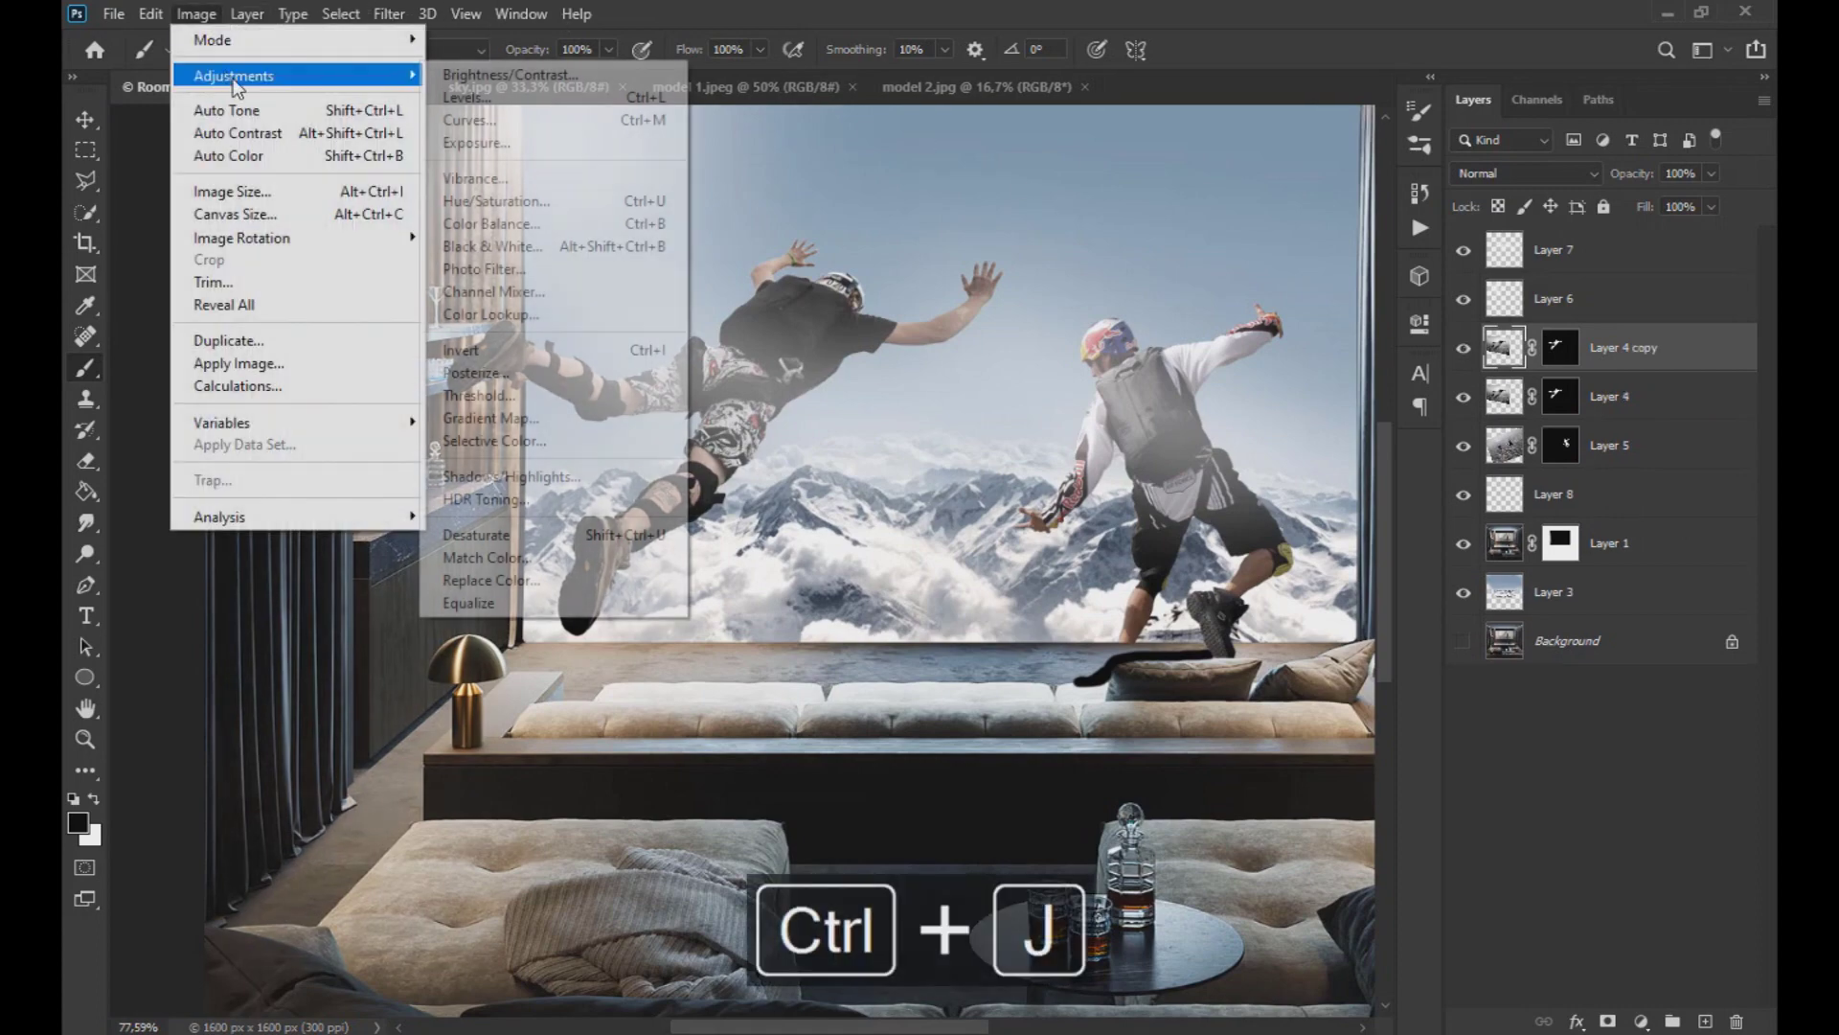
pyautogui.click(466, 97)
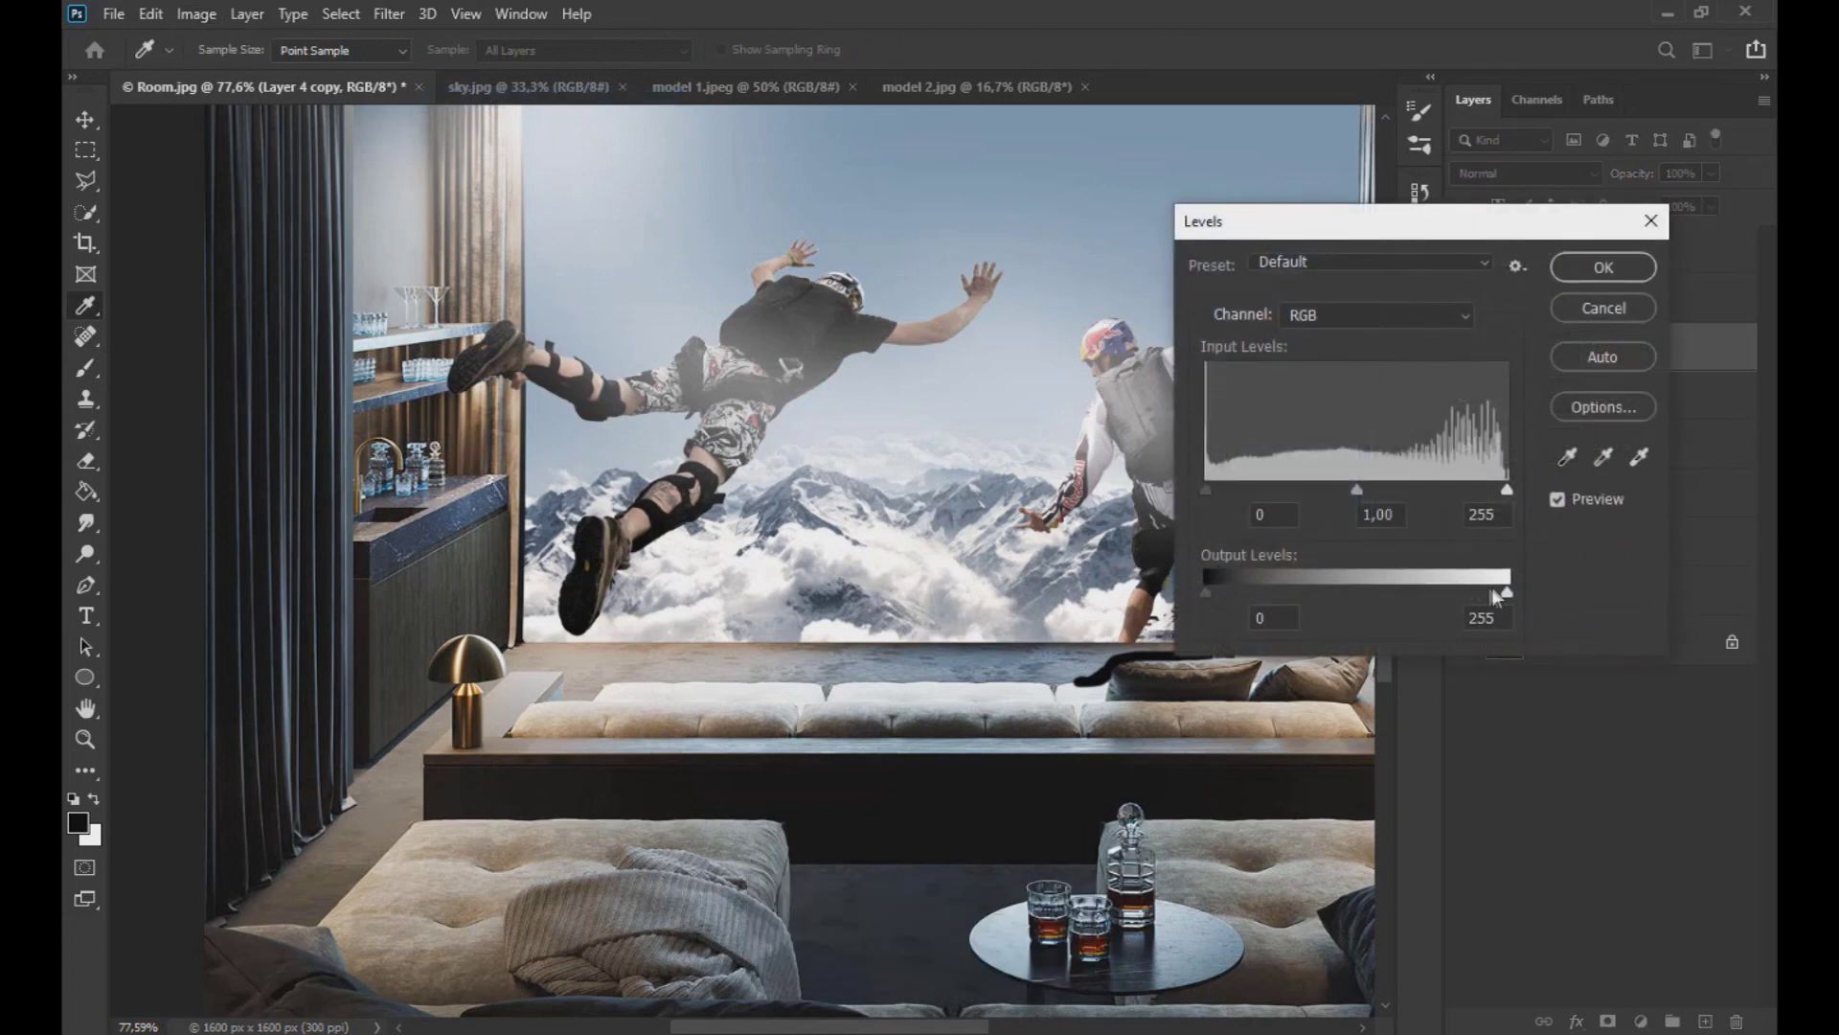
pyautogui.moveTo(1504, 594); pyautogui.dragTo(1033, 572)
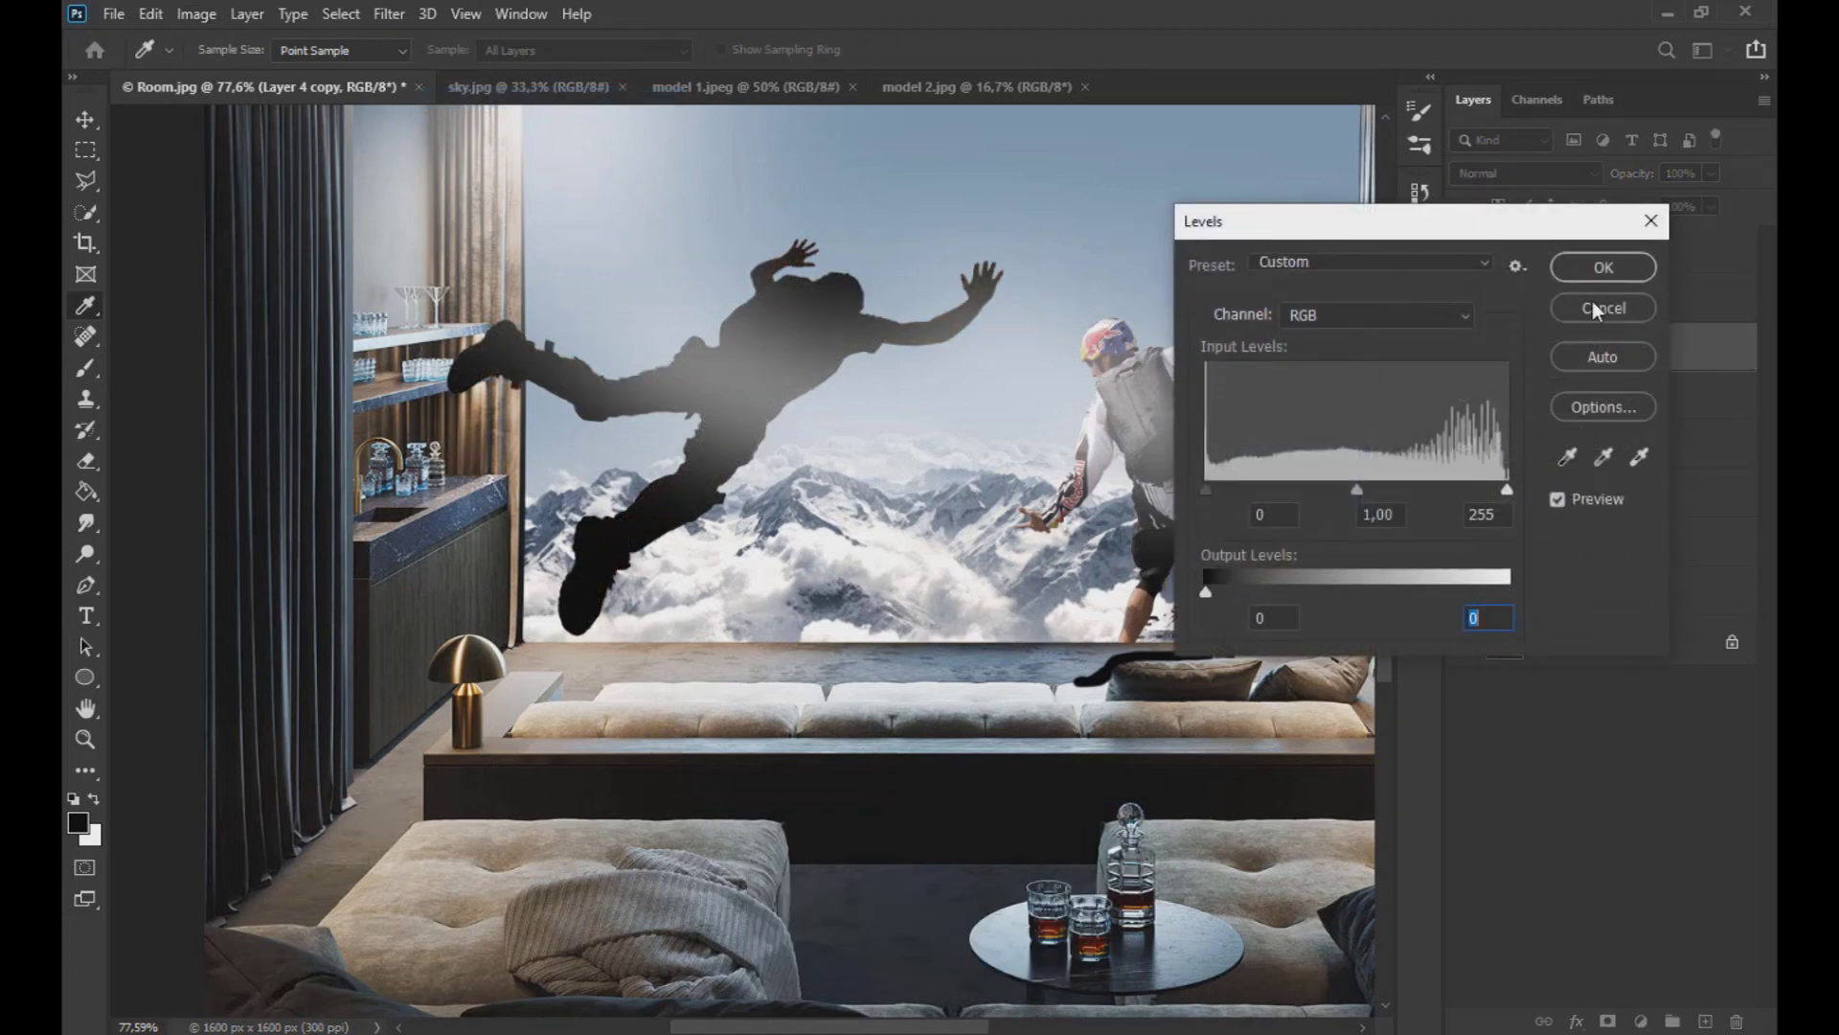
pyautogui.click(1603, 267)
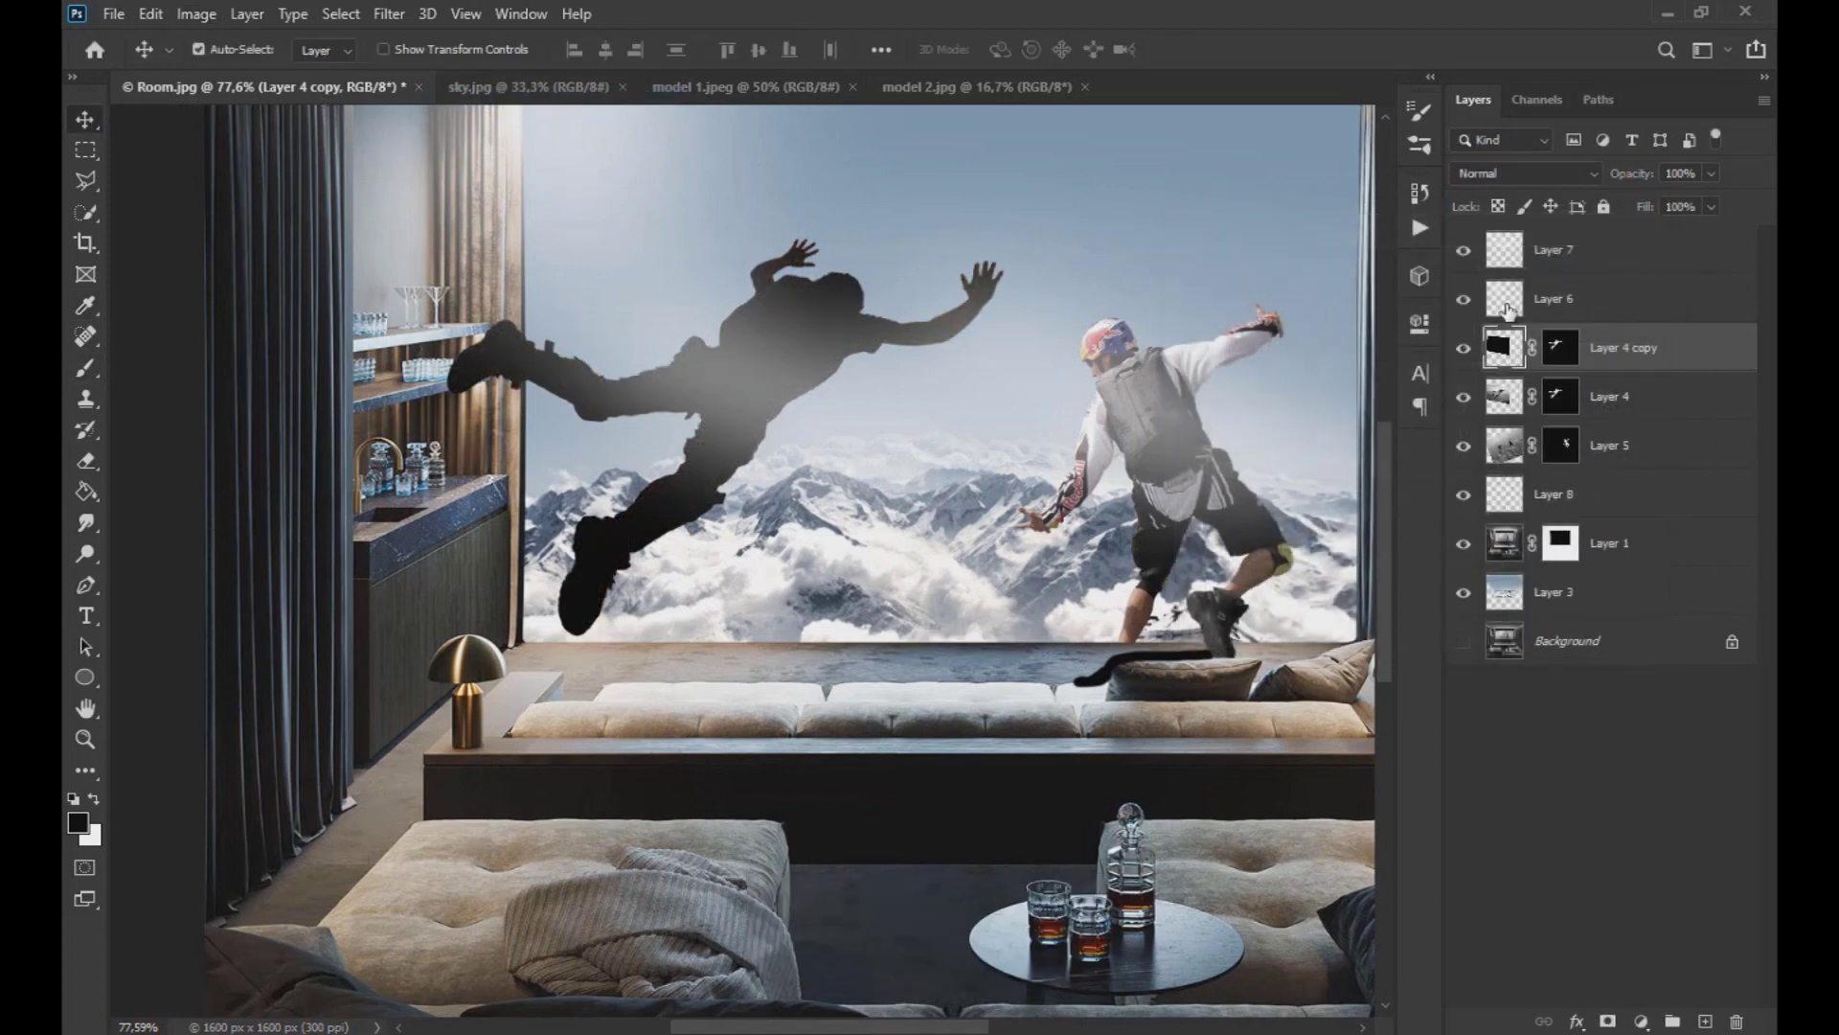
# - Place the black copy beneath Layer 4, scale it to 81.03%, narrow its upper edge in perspective and position it below the left jumper
pyautogui.moveTo(1499, 359); pyautogui.dragTo(1466, 419)
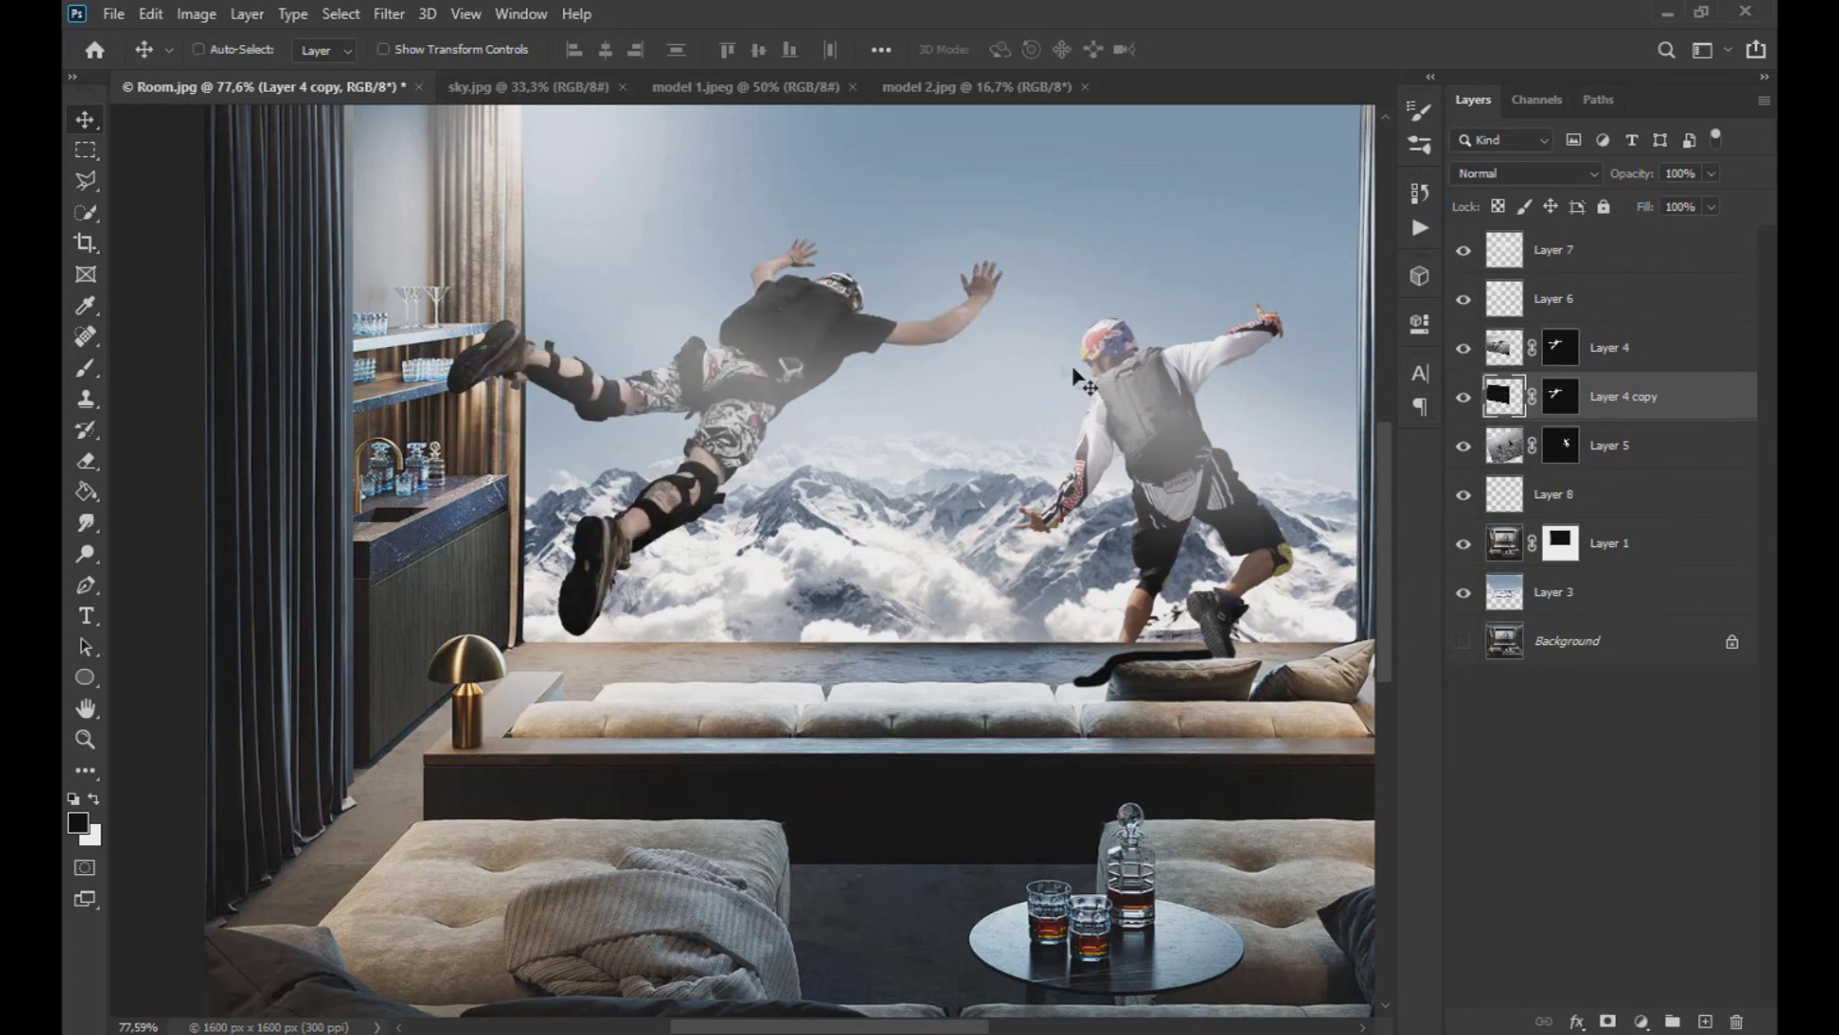
pyautogui.hotkey('ctrl', 't')
pyautogui.moveTo(847, 364); pyautogui.dragTo(766, 545)
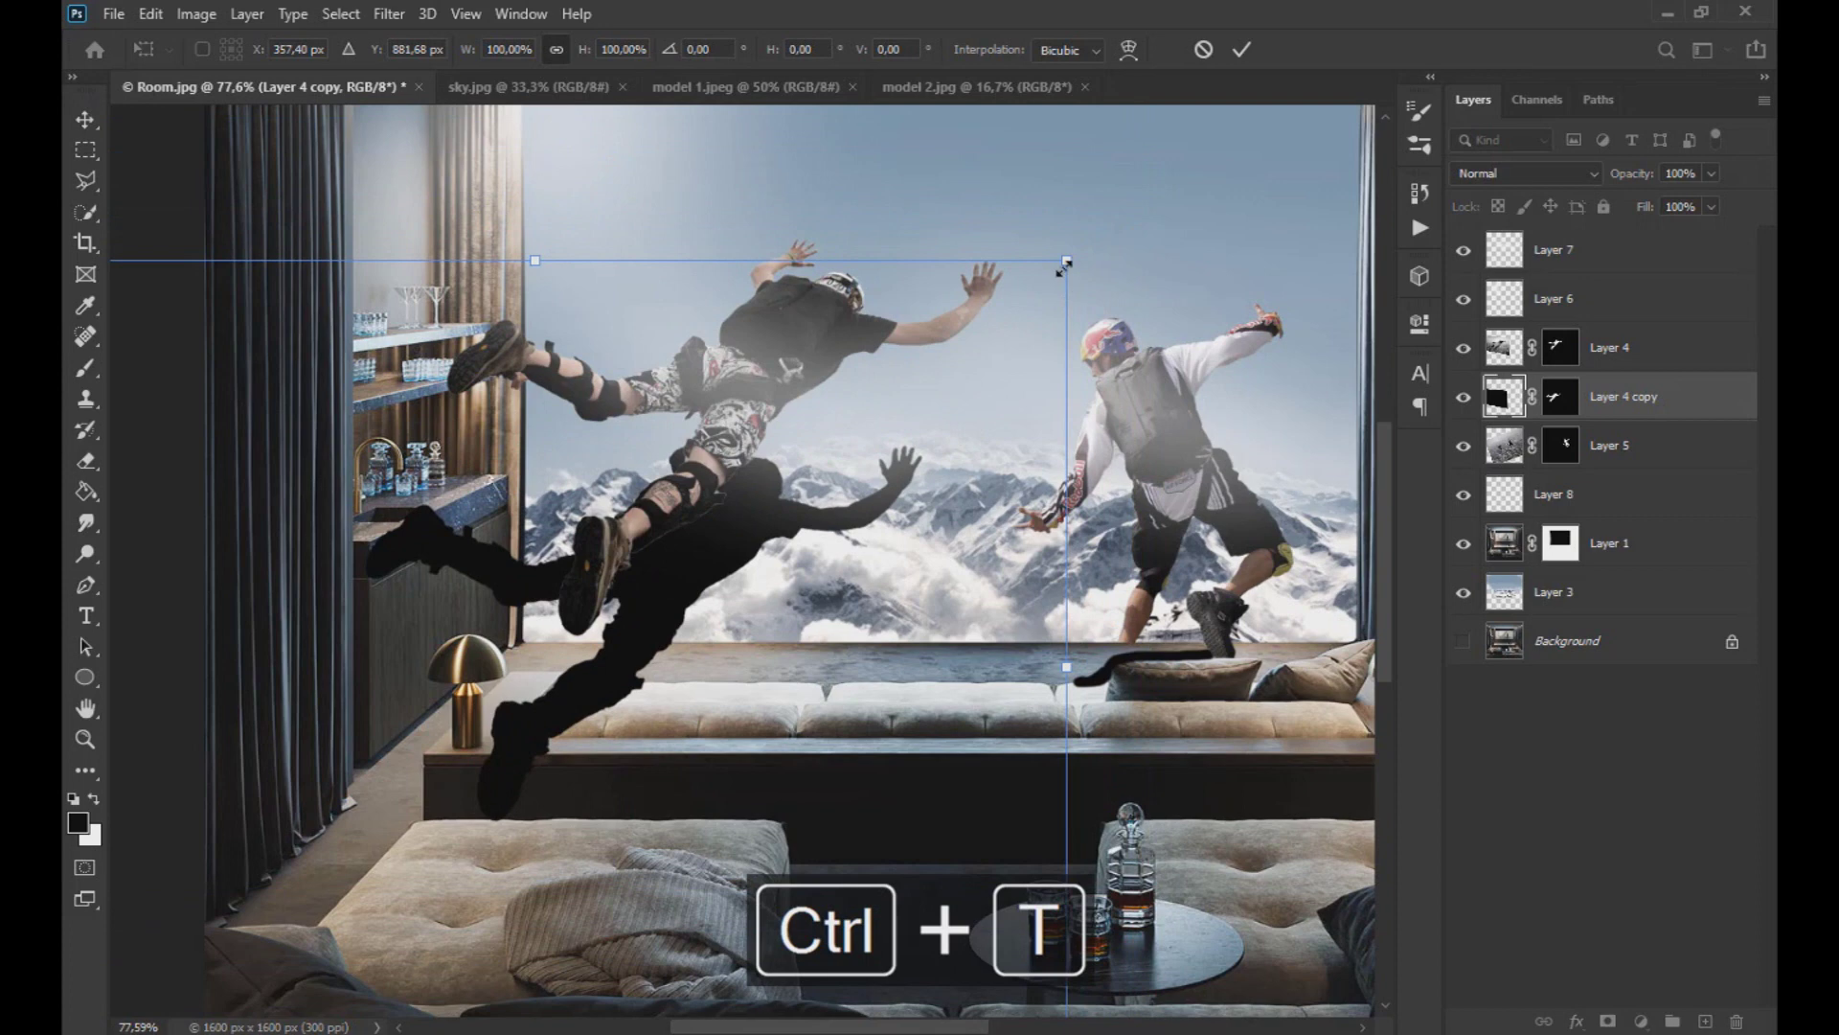
pyautogui.moveTo(1063, 268); pyautogui.dragTo(982, 375)
pyautogui.moveTo(801, 508); pyautogui.dragTo(766, 579)
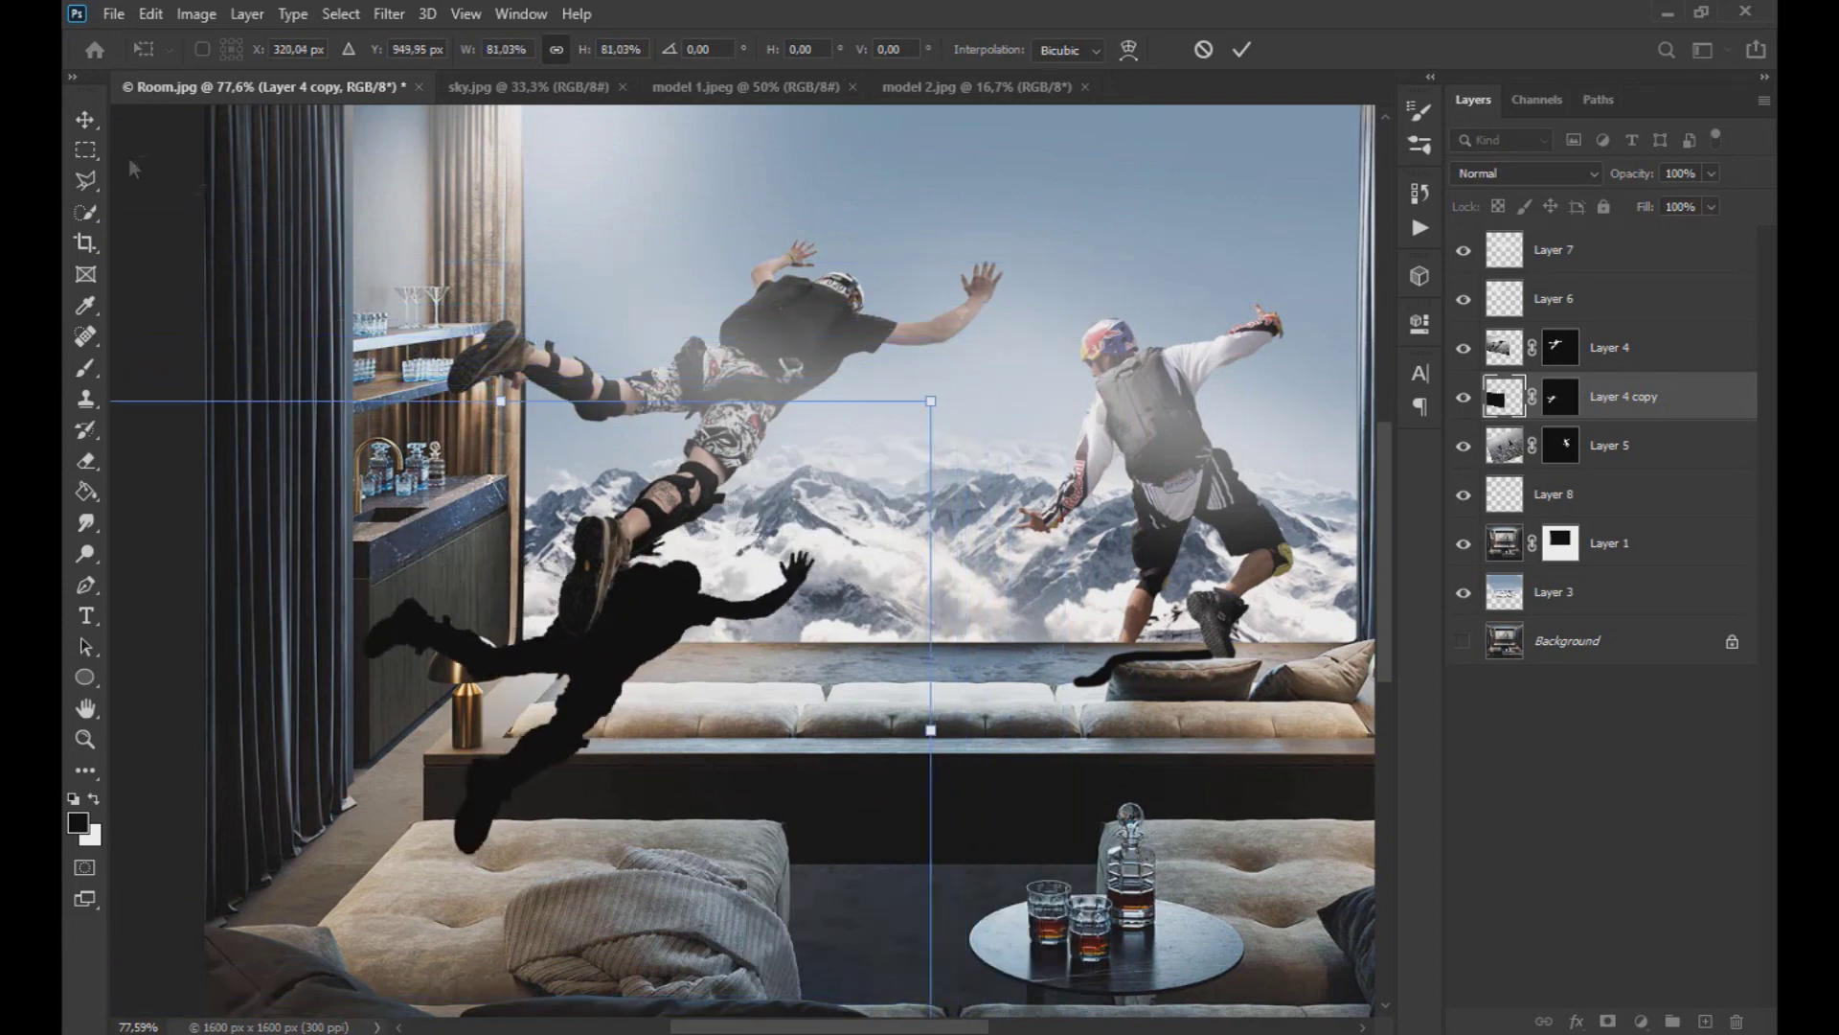
pyautogui.rightClick(663, 569)
pyautogui.click(719, 714)
pyautogui.moveTo(931, 400); pyautogui.dragTo(797, 410)
pyautogui.moveTo(728, 613); pyautogui.dragTo(773, 629)
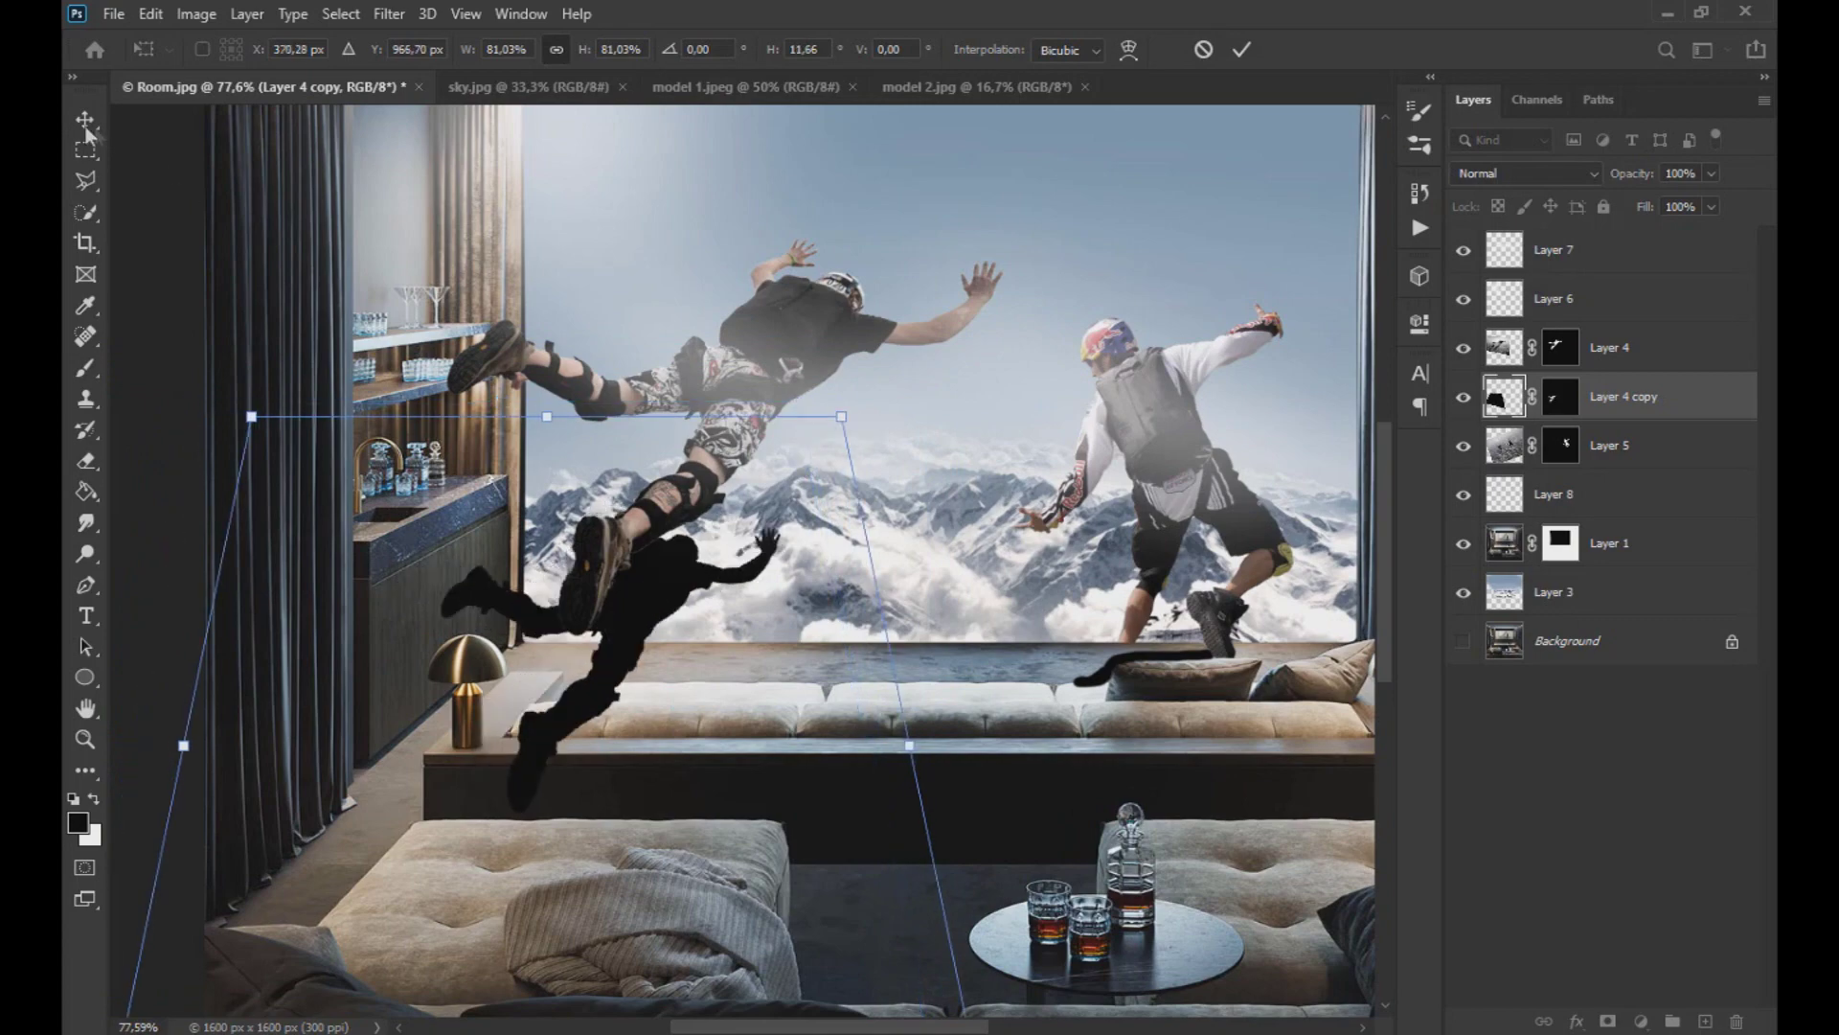
# - Apply a further perspective transform to the left silhouette and enlarge it to 135.52%, positioned across the sofas beneath the left jumper
pyautogui.click(85, 125)
pyautogui.hotkey('ctrl', 't')
pyautogui.scroll(-4, 624, 640)
pyautogui.rightClick(640, 598)
pyautogui.click(722, 726)
pyautogui.moveTo(587, 491); pyautogui.dragTo(623, 542)
pyautogui.press('Return')
pyautogui.hotkey('ctrl', 't')
pyautogui.moveTo(300, 521); pyautogui.dragTo(226, 465)
pyautogui.moveTo(671, 570); pyautogui.dragTo(690, 628)
pyautogui.moveTo(862, 526); pyautogui.dragTo(937, 481)
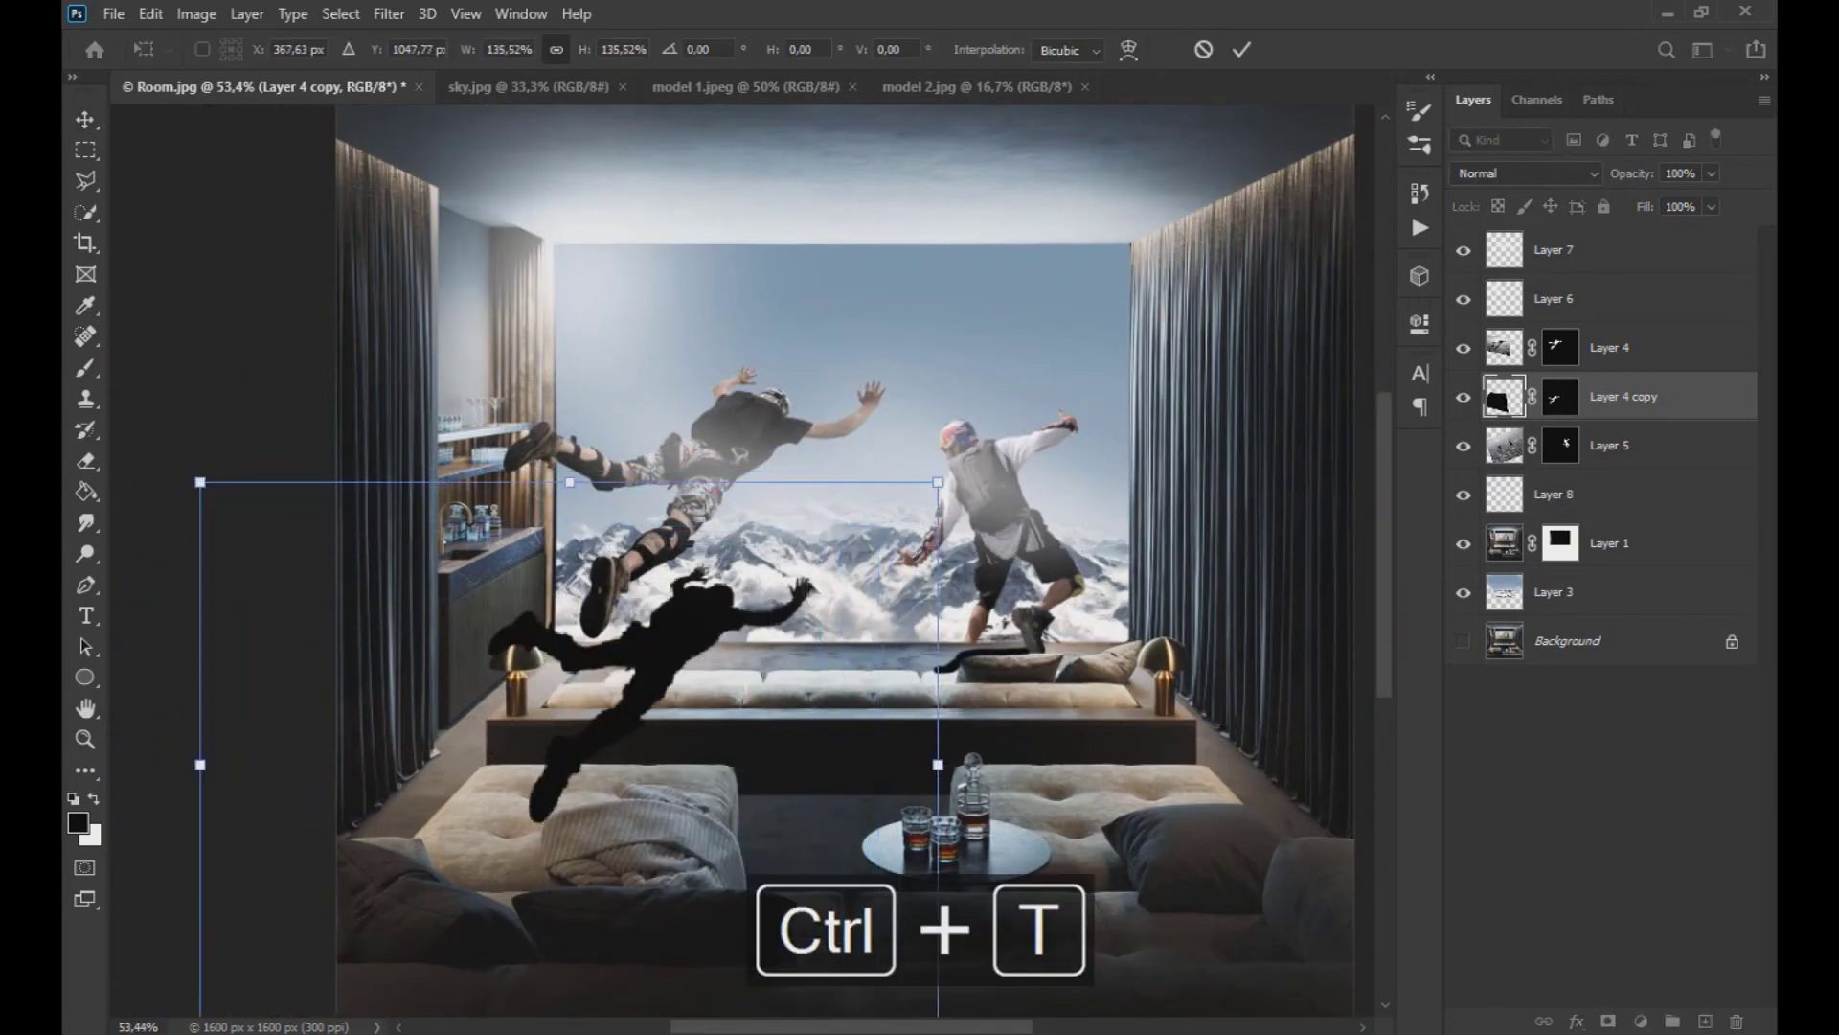
pyautogui.moveTo(690, 652); pyautogui.dragTo(696, 636)
# - Move the silhouette layer directly above Layer 8 and merge the two layers
pyautogui.click(85, 120)
pyautogui.moveTo(1506, 396); pyautogui.dragTo(1499, 470)
pyautogui.click(1465, 494)
pyautogui.click(1465, 494)
pyautogui.keyDown('shift'); pyautogui.click(1554, 495); pyautogui.keyUp('shift')
pyautogui.hotkey('ctrl', 'e')
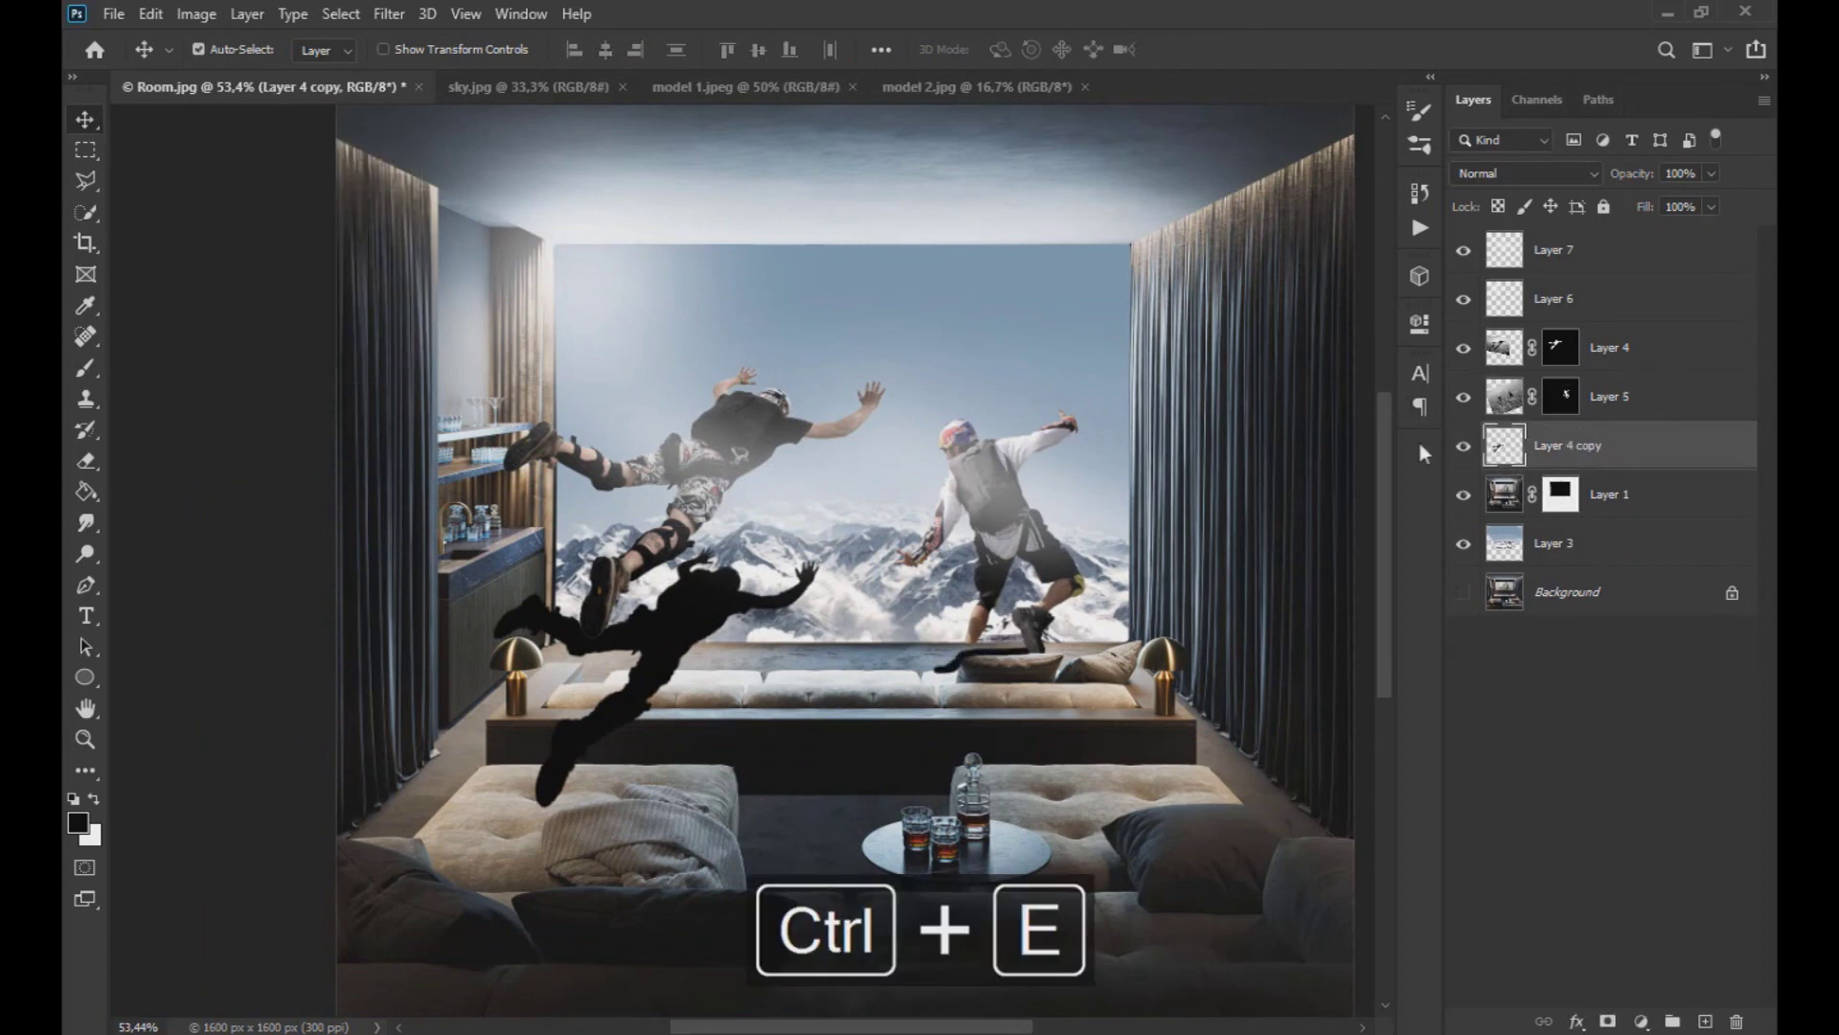
# - Duplicate Layer 5 and turn the copy solid black with a Levels adjustment
pyautogui.click(1500, 392)
pyautogui.hotkey('ctrl', 'j')
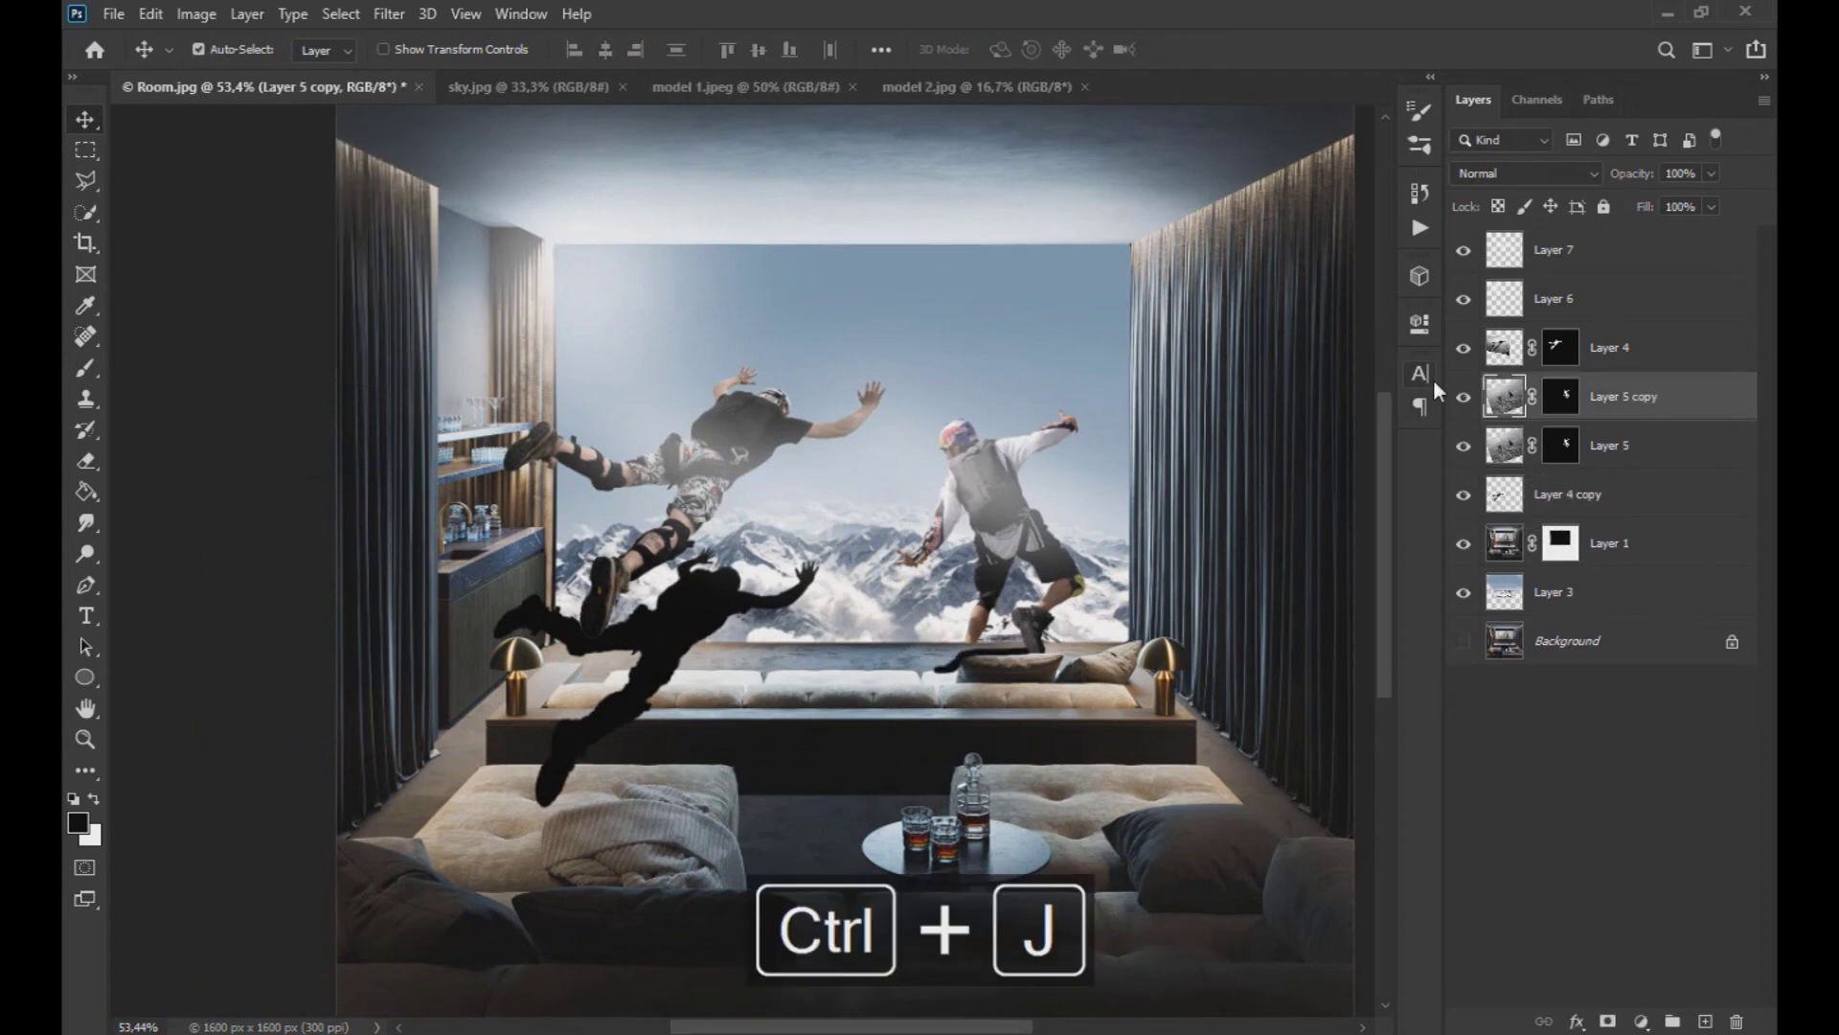
pyautogui.click(195, 14)
pyautogui.moveTo(234, 75)
pyautogui.click(491, 98)
pyautogui.moveTo(1507, 591); pyautogui.dragTo(1401, 591)
pyautogui.moveTo(1239, 565); pyautogui.dragTo(1206, 565)
pyautogui.click(1602, 267)
# - Place the black copy beneath Layer 5 and offset its silhouette about 247 px right and 43 px down from the right jumper
pyautogui.moveTo(1506, 397); pyautogui.dragTo(1506, 450)
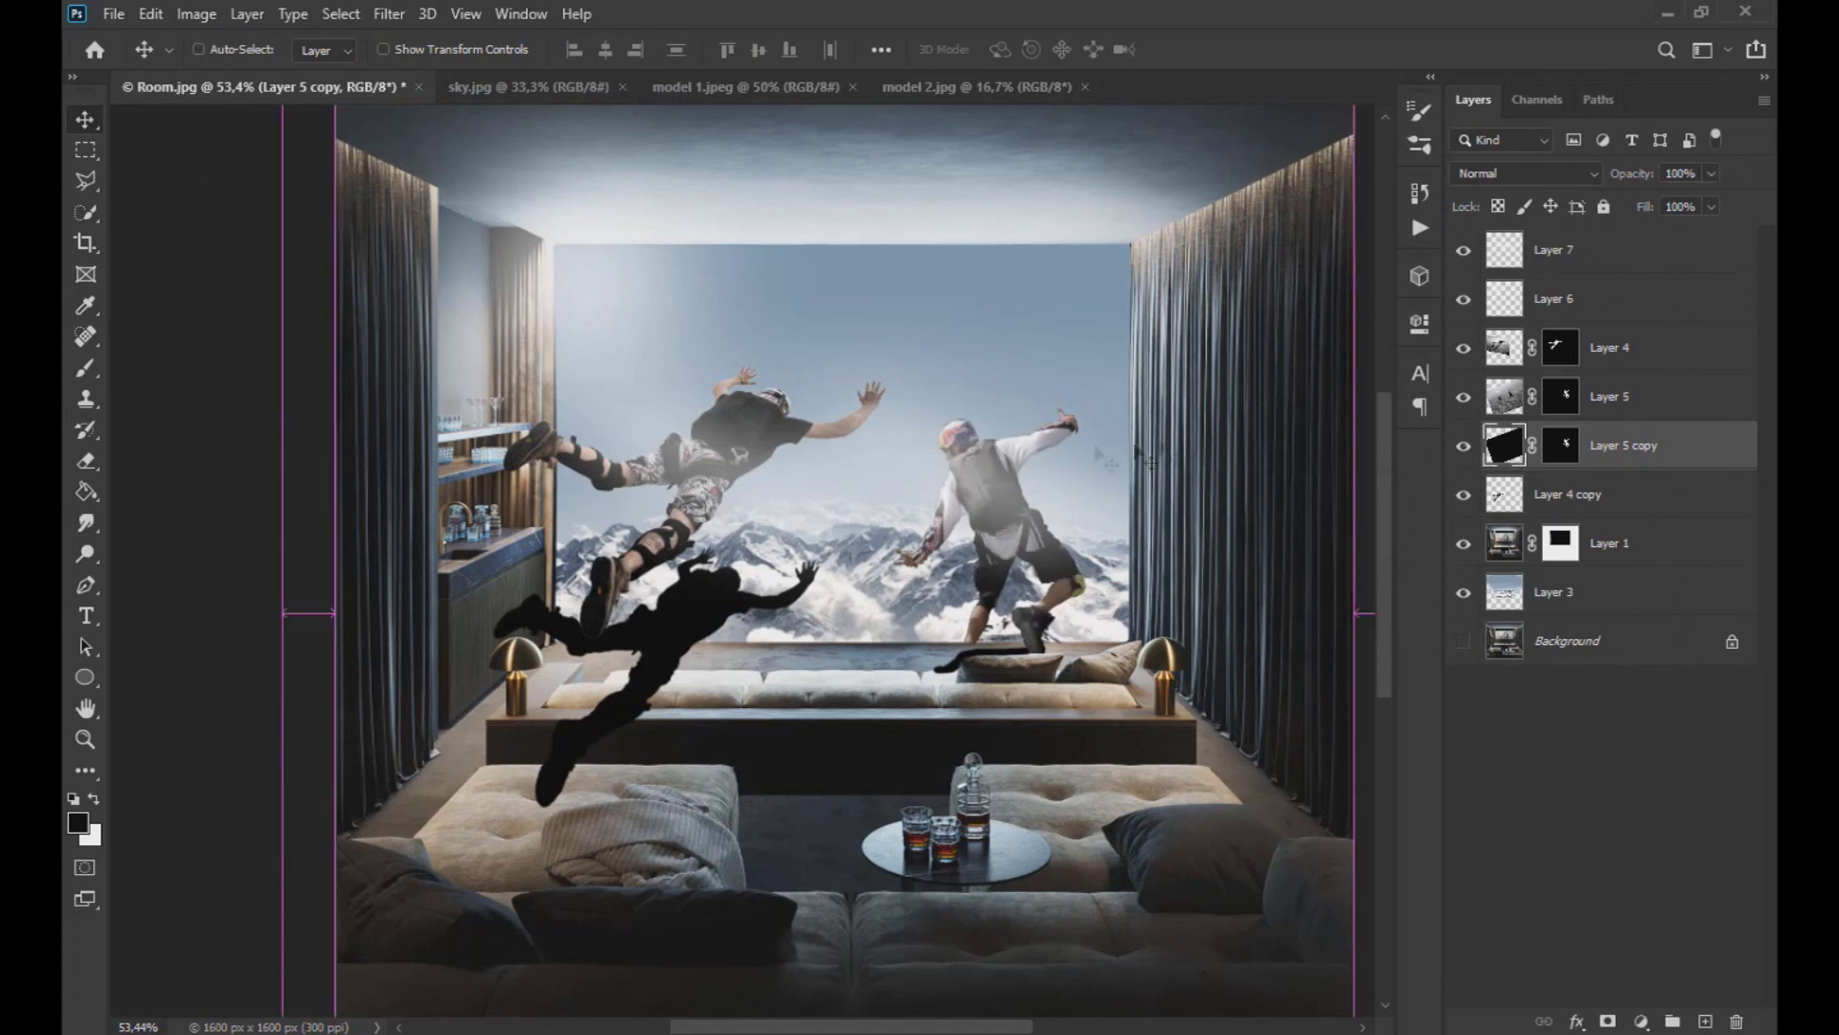
pyautogui.hotkey('ctrl', 't')
pyautogui.moveTo(1058, 450); pyautogui.dragTo(1209, 491)
pyautogui.scroll(-2, 1208, 490)
pyautogui.rightClick(1043, 549)
pyautogui.click(1105, 676)
pyautogui.moveTo(401, 136); pyautogui.dragTo(400, 287)
pyautogui.press('Return')
# - Transform the right silhouette into a larger shadow across the curtain and merge it with the left silhouette's layer
pyautogui.hotkey('ctrl', 't')
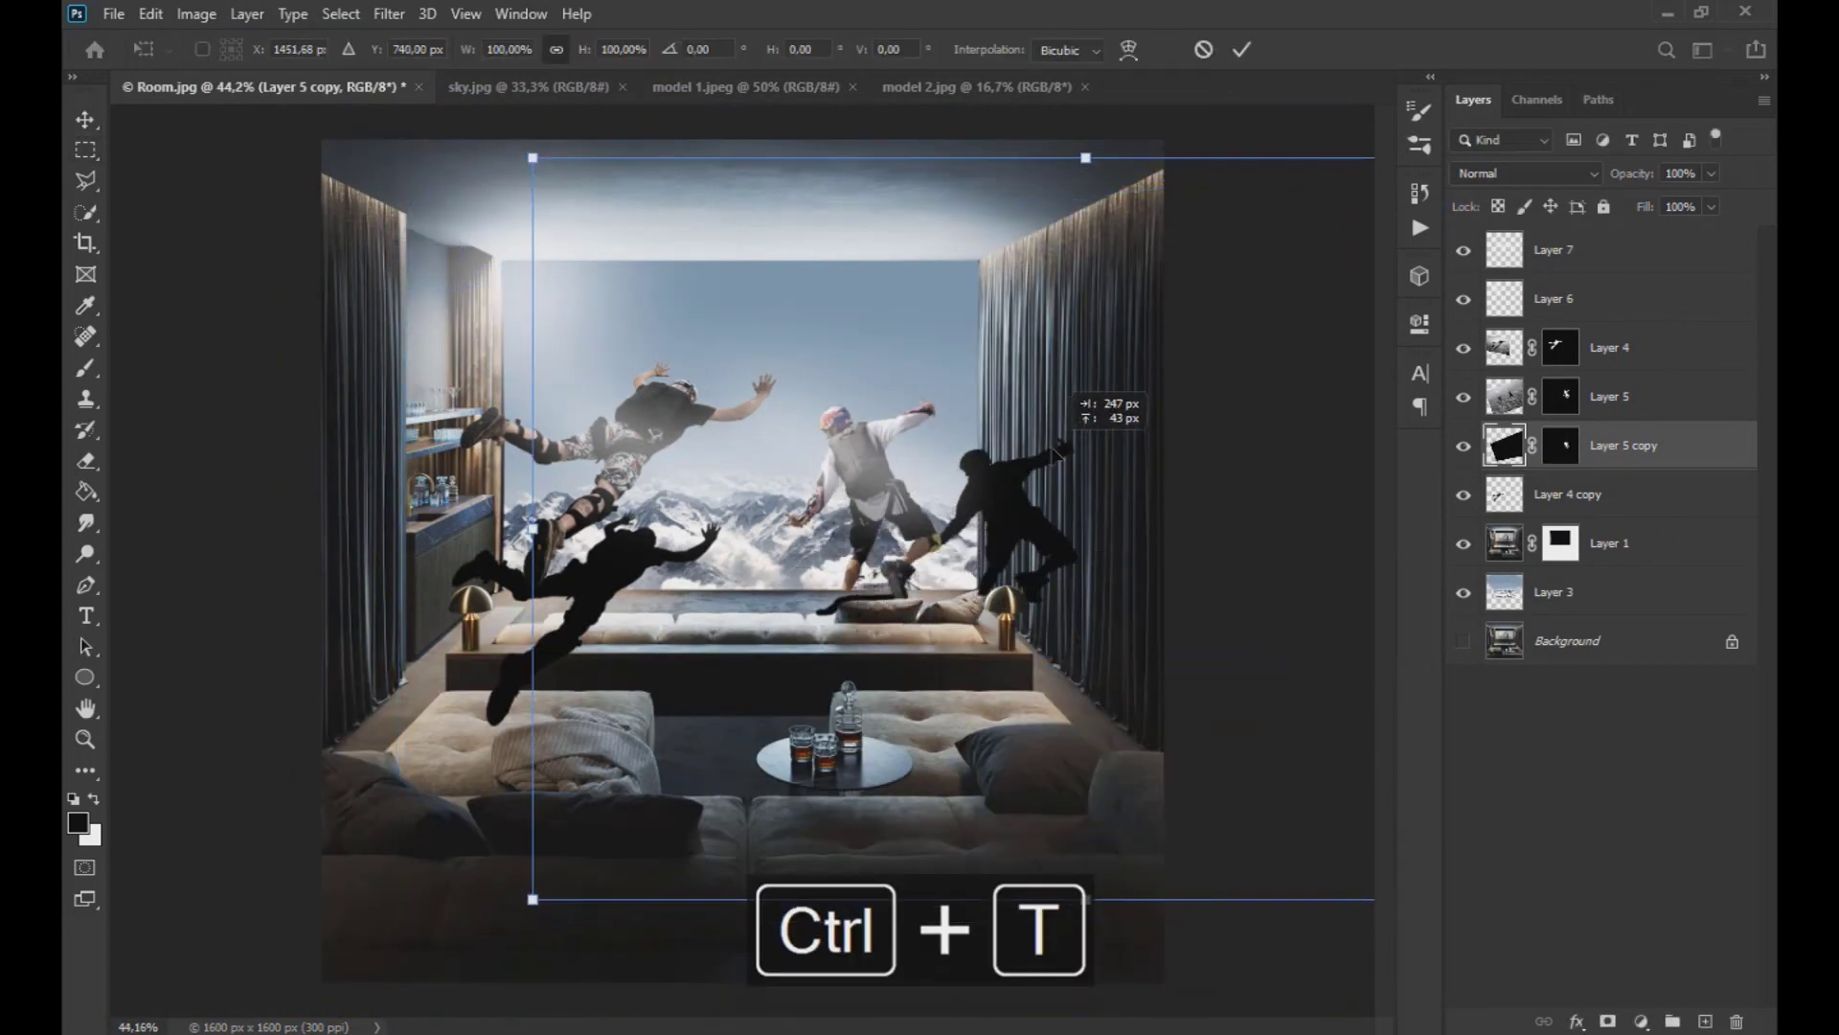
pyautogui.scroll(-3, 986, 458)
pyautogui.moveTo(993, 458); pyautogui.dragTo(979, 458)
pyautogui.rightClick(923, 478)
pyautogui.click(990, 611)
pyautogui.moveTo(535, 232); pyautogui.dragTo(509, 349)
pyautogui.press('Return')
pyautogui.keyDown('ctrl'); pyautogui.click(1563, 495); pyautogui.keyUp('ctrl')
pyautogui.hotkey('ctrl', 'e')
# - Soften both silhouettes on the merged shadow layer with a Gaussian Blur
pyautogui.scroll(4, 748, 559)
pyautogui.click(388, 13)
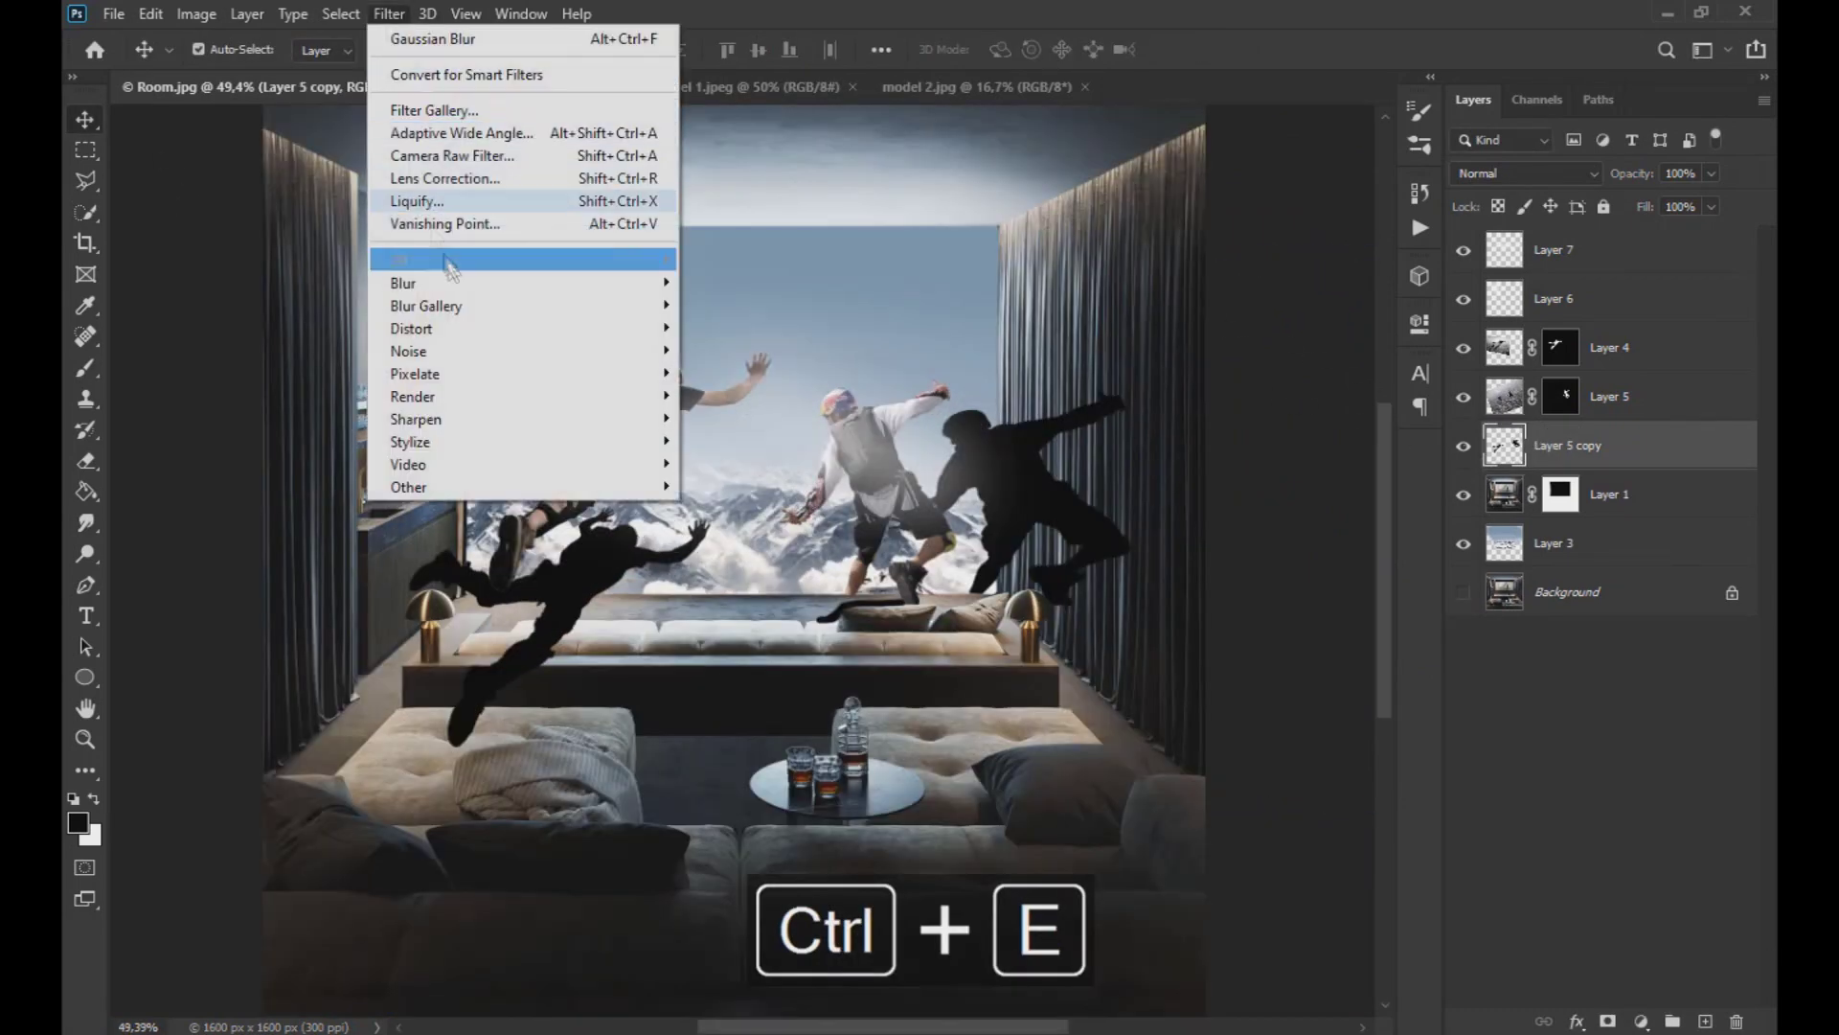
pyautogui.moveTo(452, 283)
pyautogui.click(738, 377)
pyautogui.moveTo(1259, 513); pyautogui.dragTo(1213, 515)
pyautogui.press('Return')
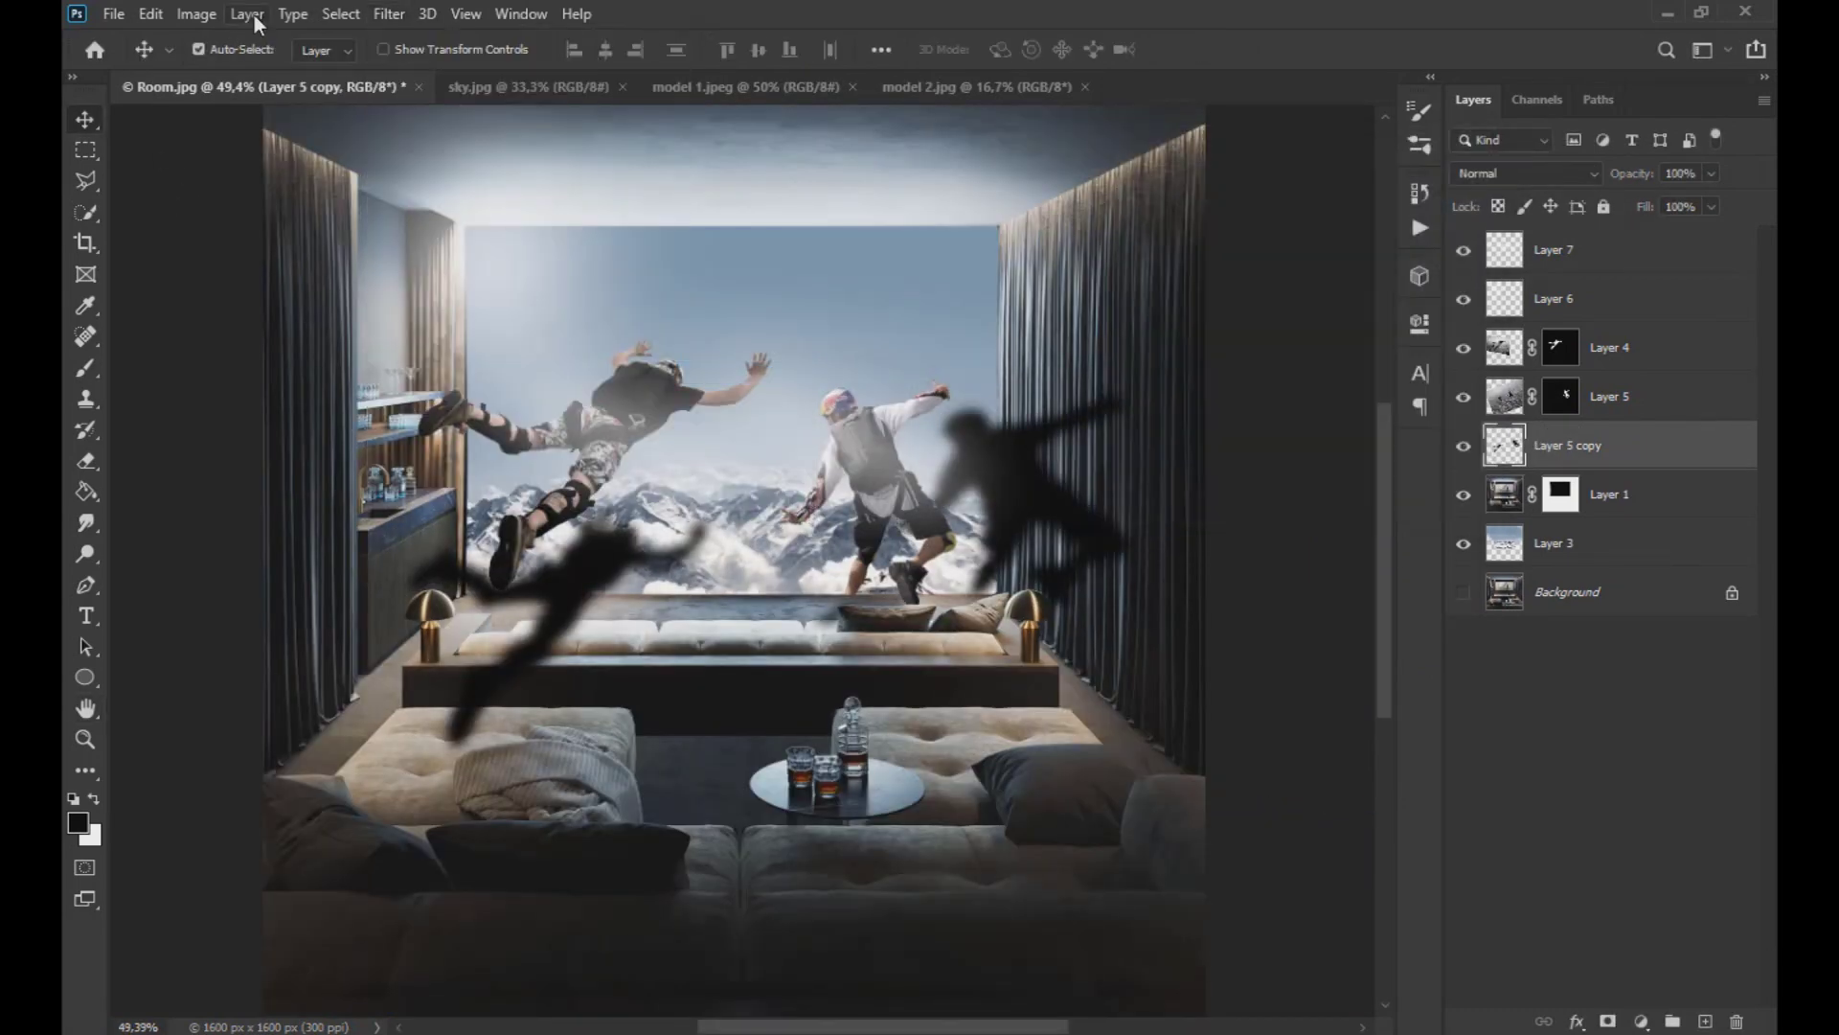
# - Add a Motion Blur to the shadow layer with angle 0° and distance 44 pixels
pyautogui.click(389, 13)
pyautogui.moveTo(450, 283)
pyautogui.click(763, 418)
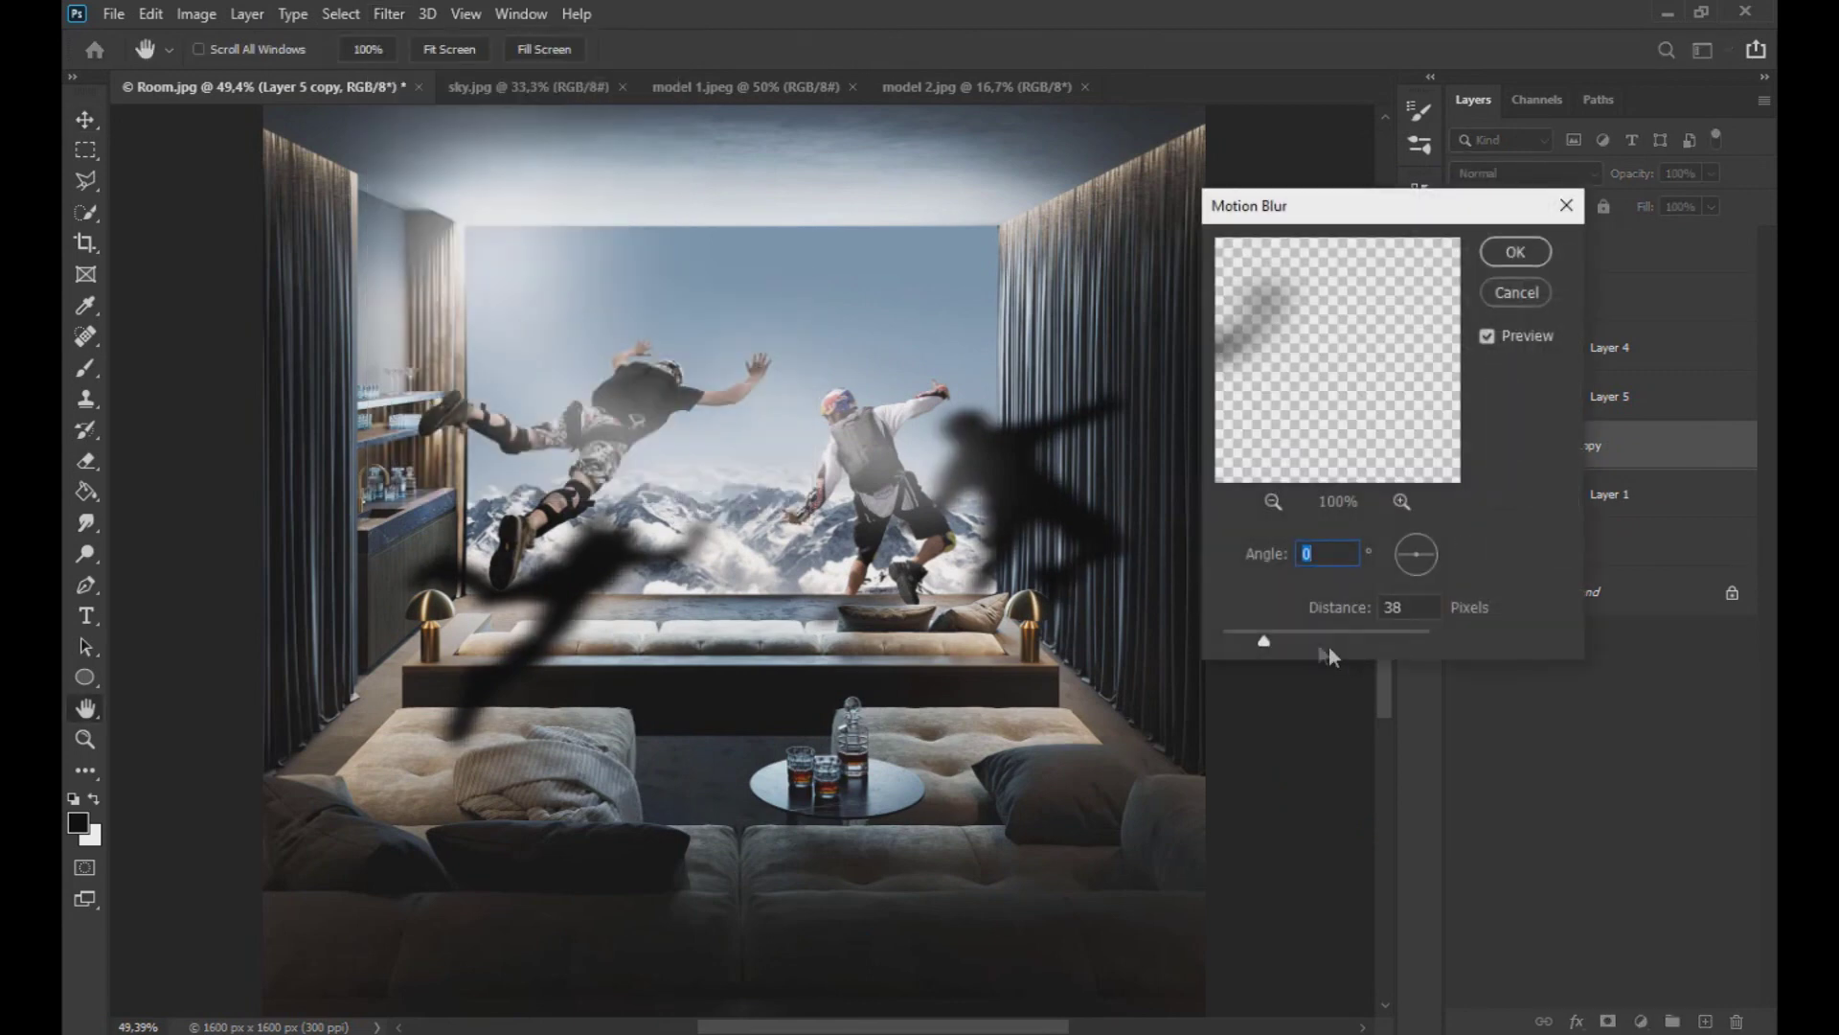
pyautogui.moveTo(1289, 636); pyautogui.dragTo(1272, 635)
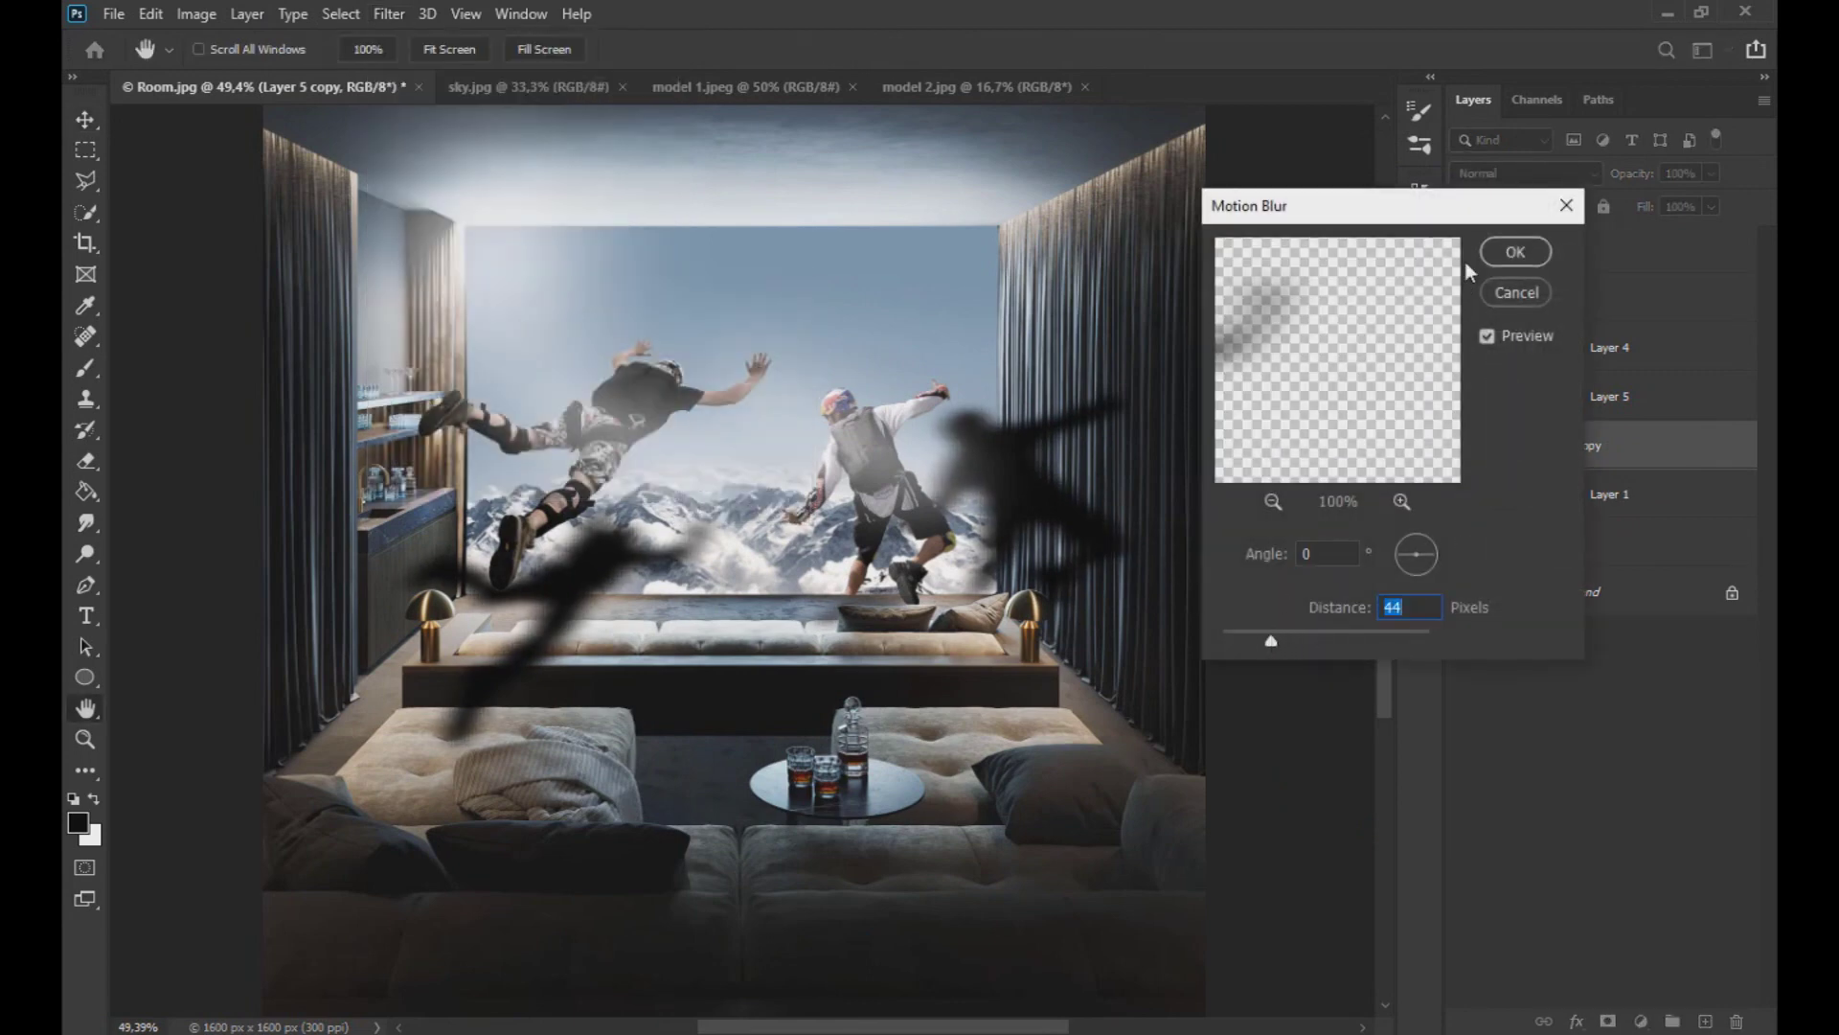
pyautogui.click(1504, 253)
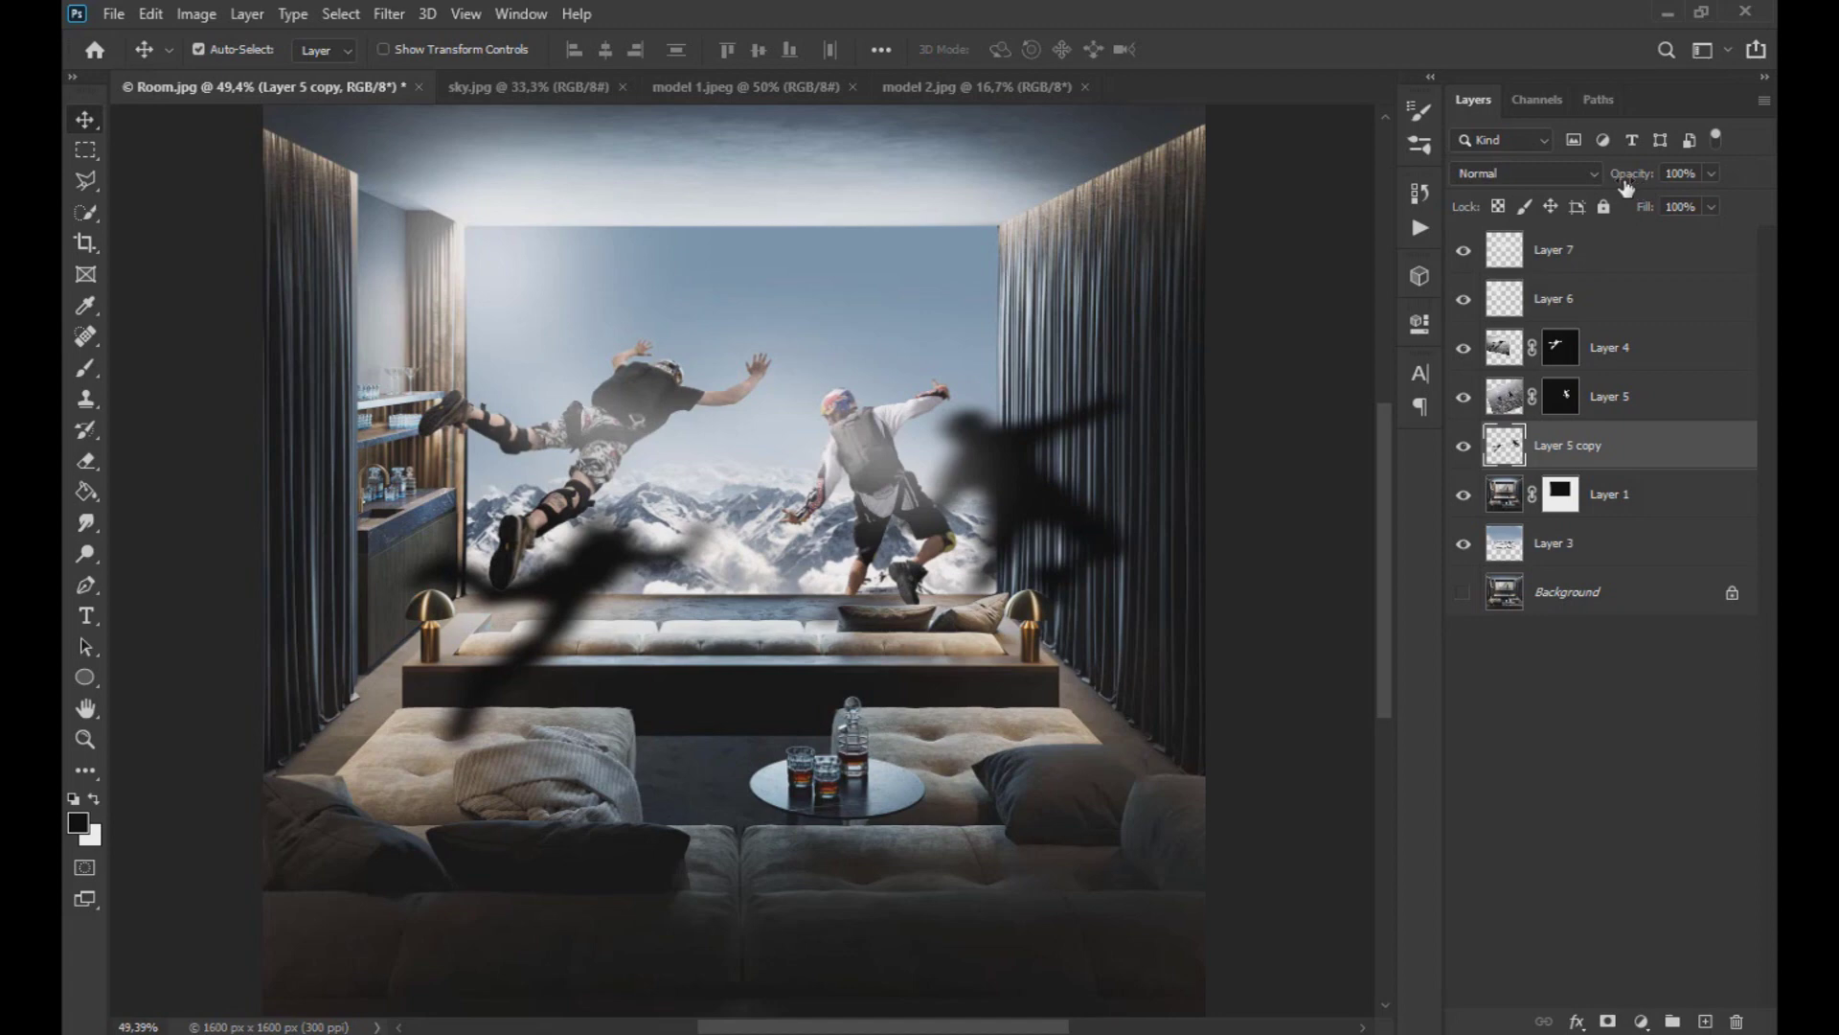
# - Lower the opacity of the Layer 5 copy shadow layer to 66%
pyautogui.hotkey('alt', ']')
pyautogui.hotkey('alt', ']')
pyautogui.hotkey('alt', ']')
pyautogui.click(1541, 454)
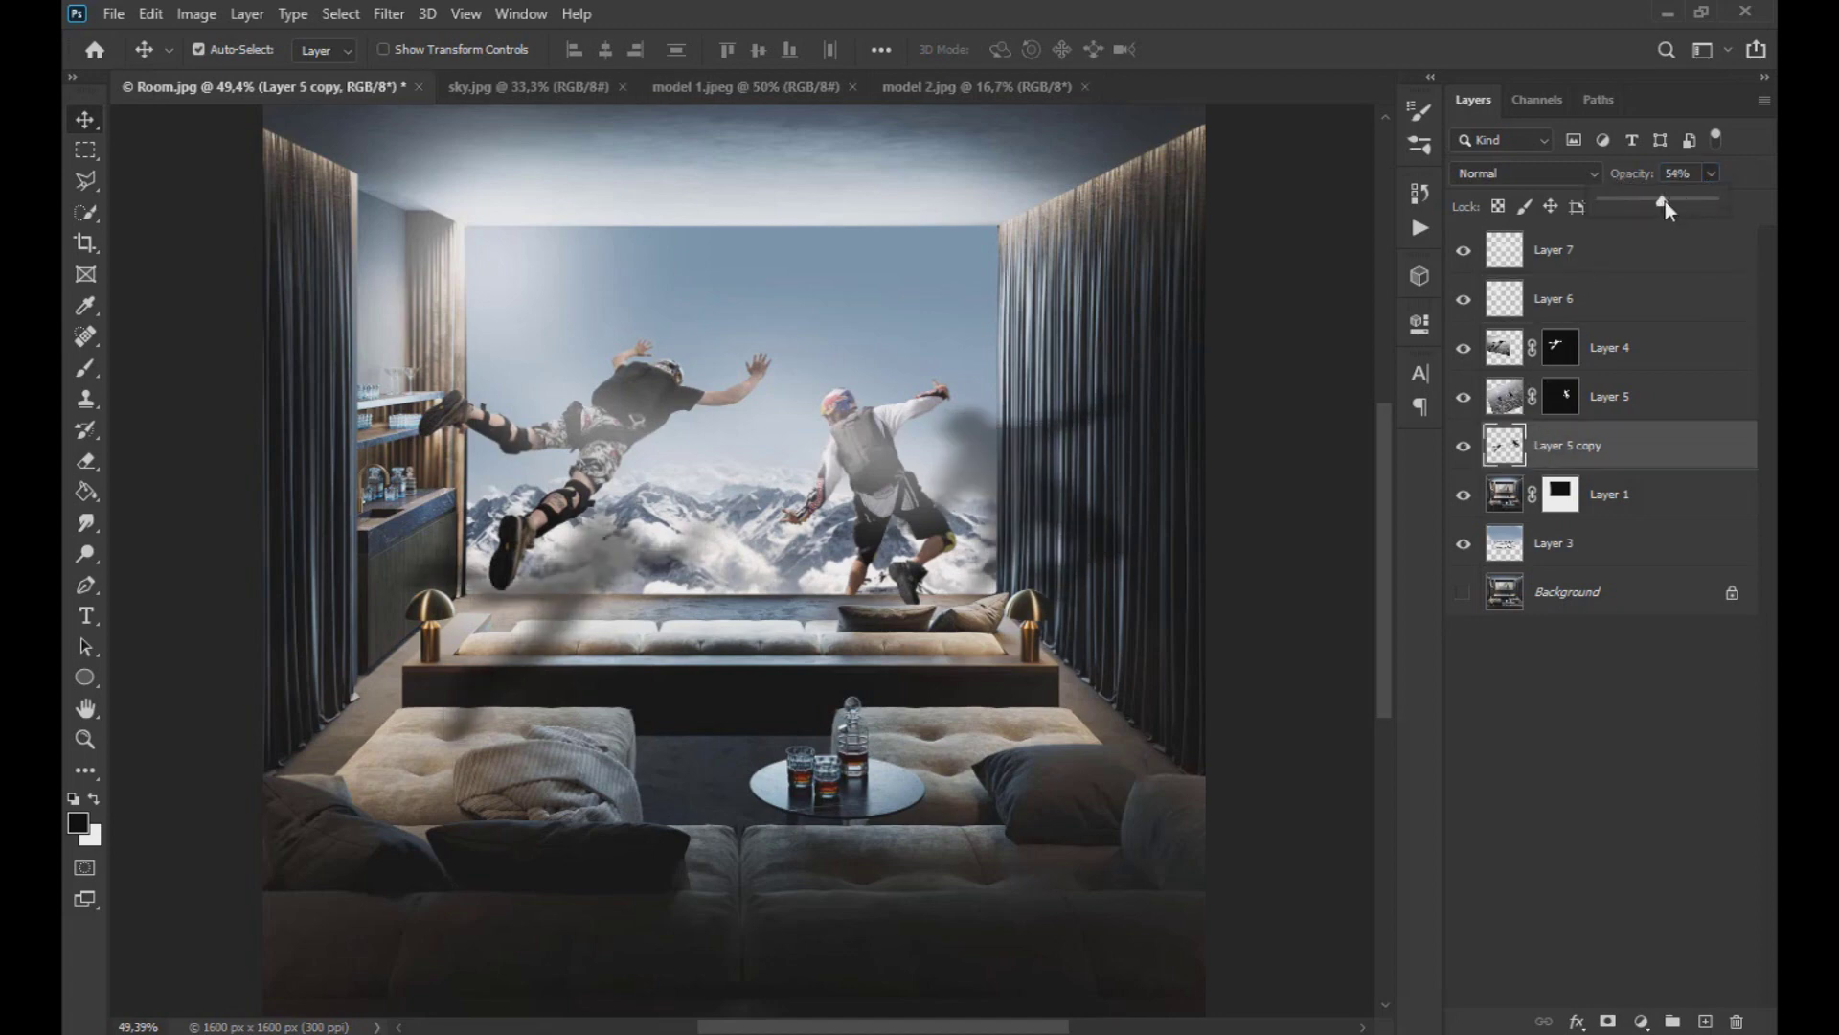
pyautogui.moveTo(1681, 198); pyautogui.dragTo(1681, 205)
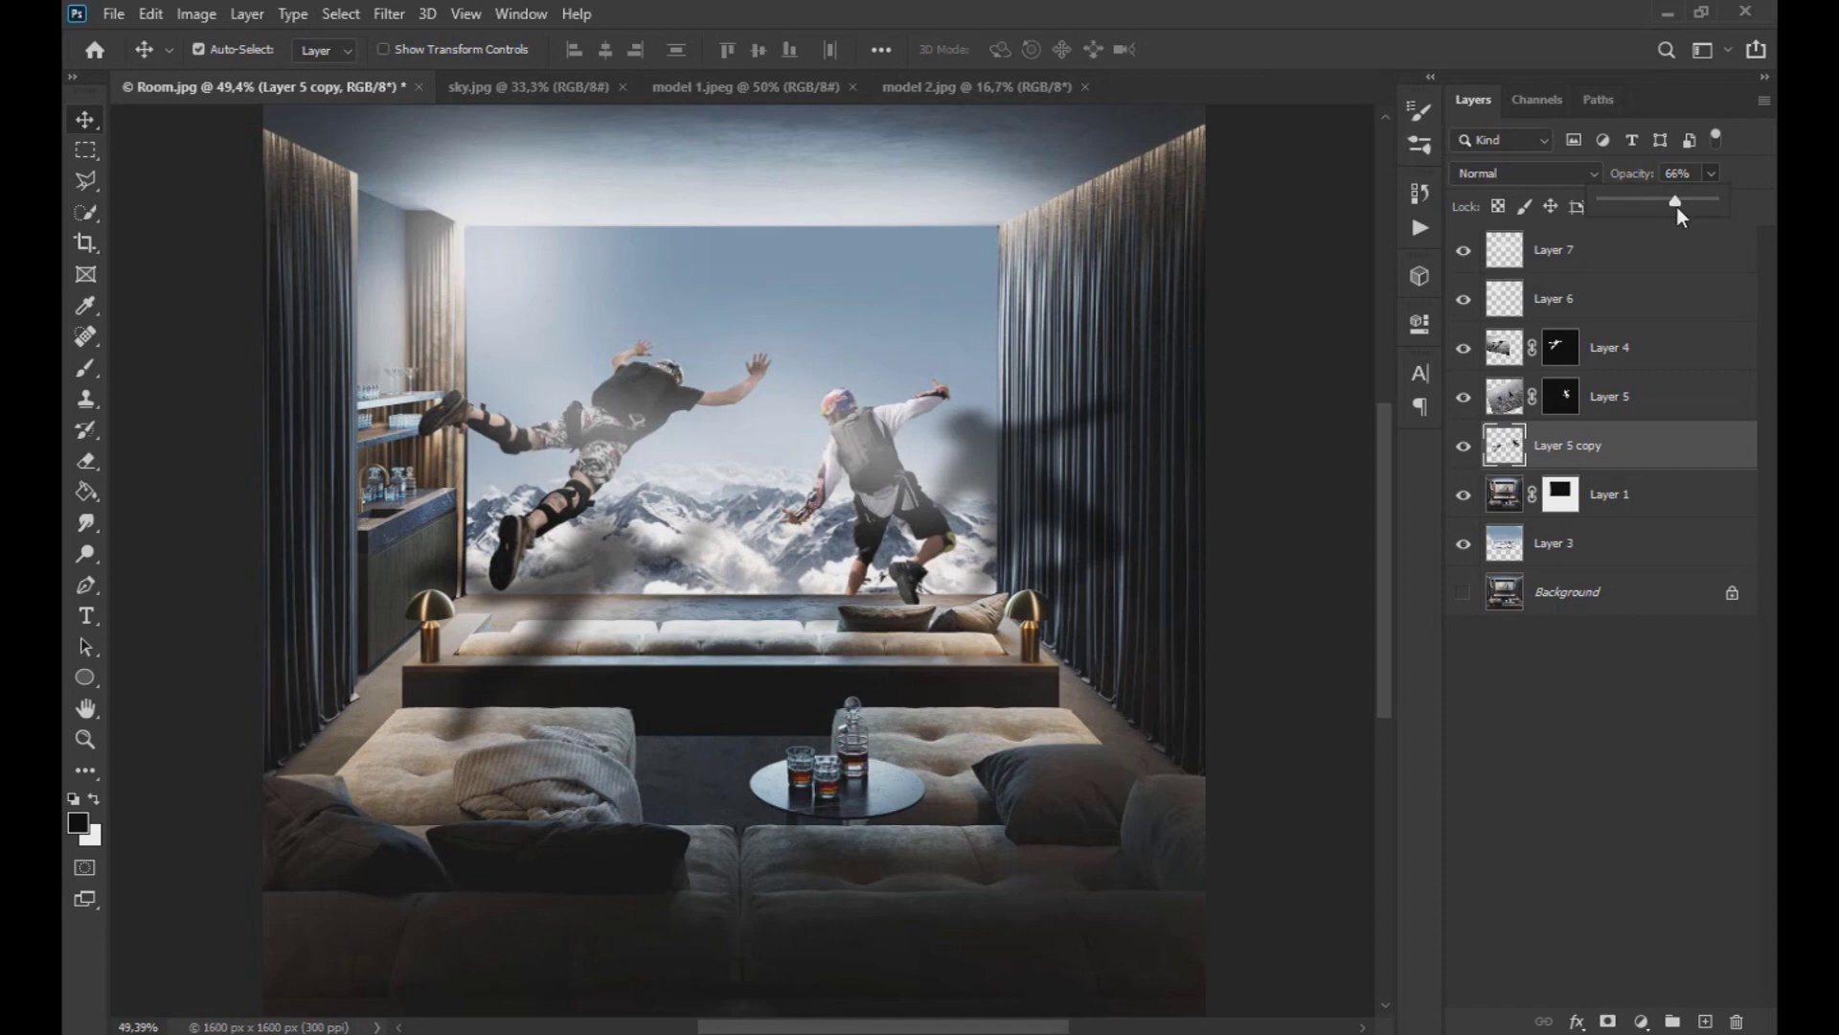
pyautogui.click(1567, 450)
# - Erase the left jumper's shadow where it falls on the sky opening, keeping it on the floor and sofas
pyautogui.press('e')
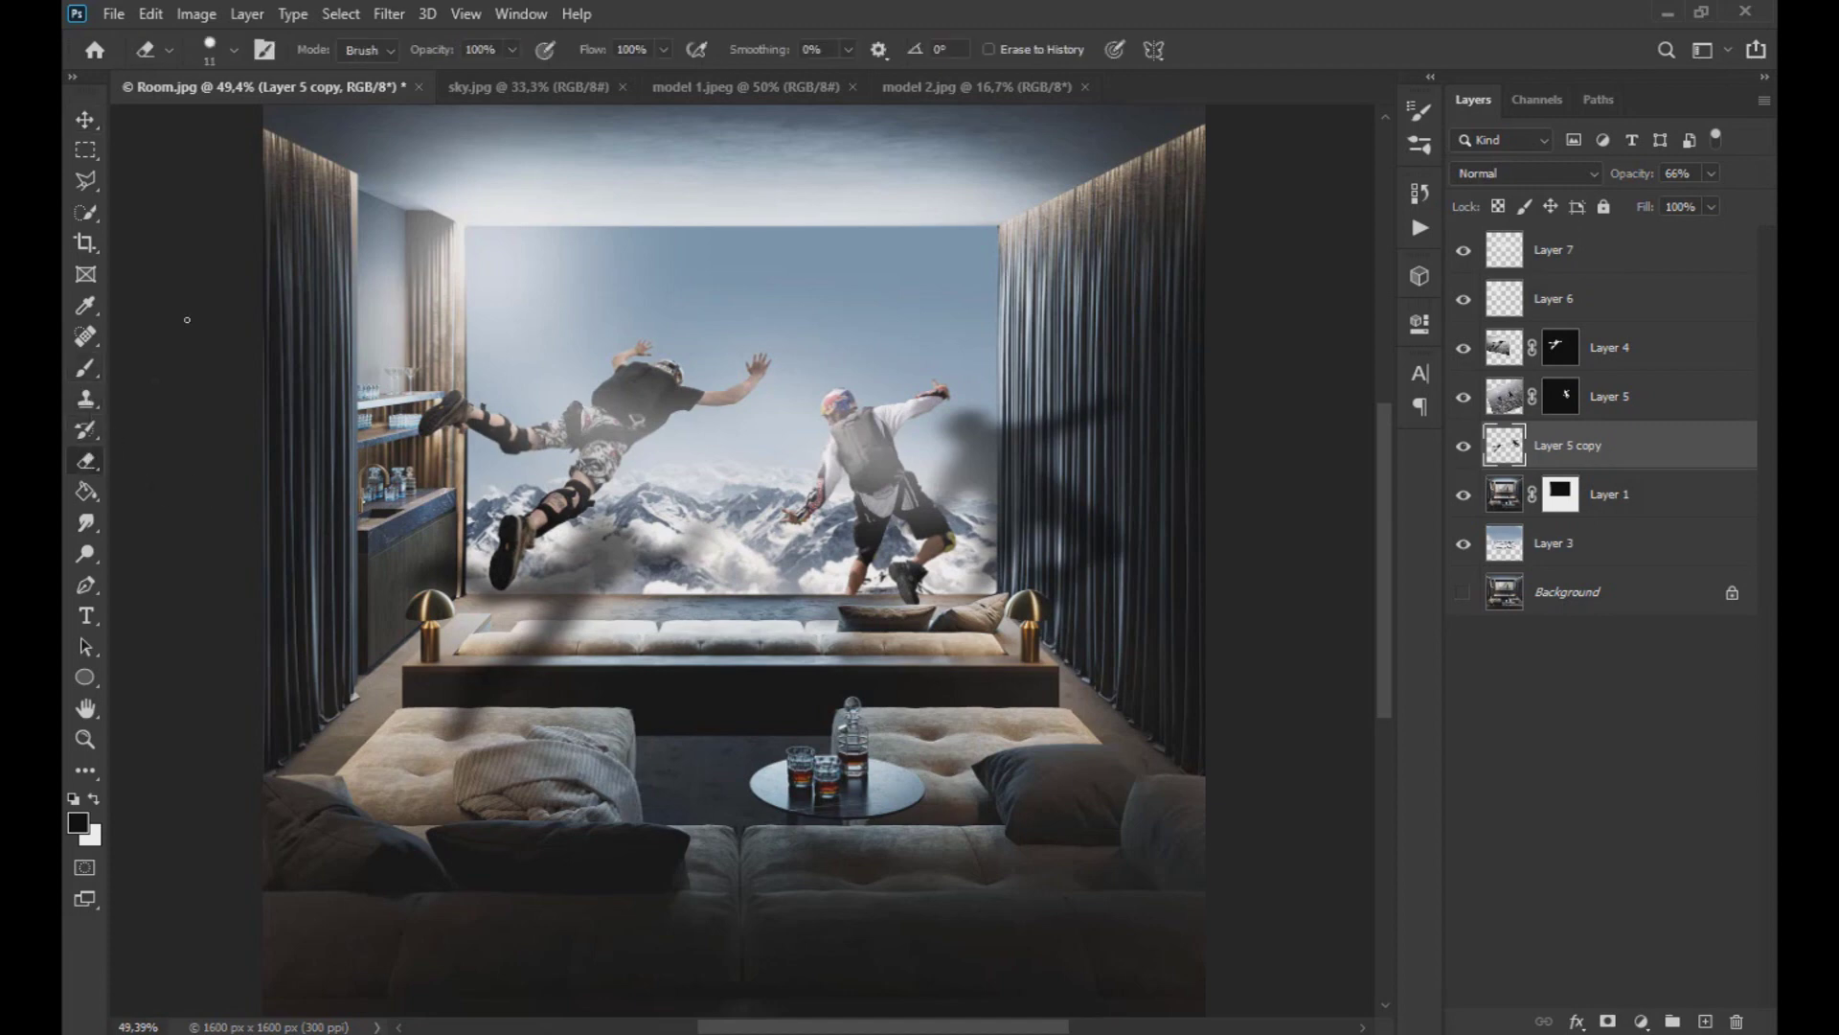
pyautogui.click(234, 50)
pyautogui.click(517, 75)
pyautogui.click(234, 50)
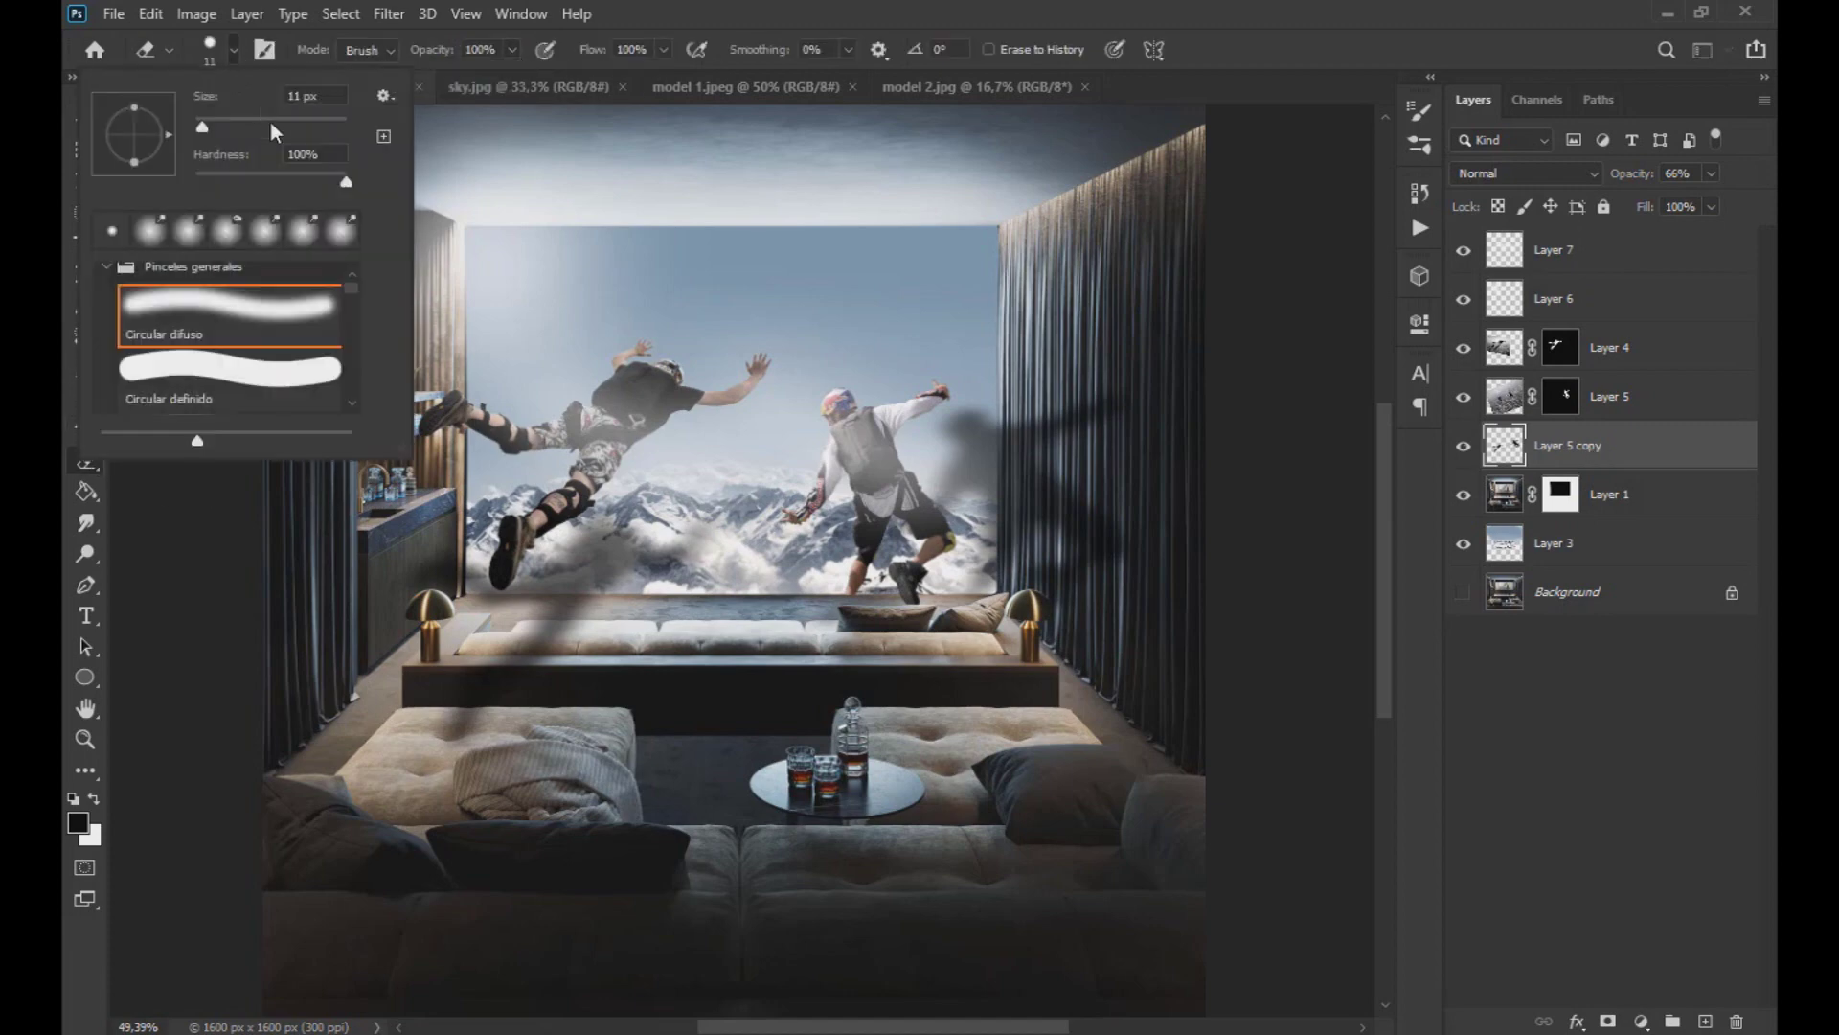
pyautogui.moveTo(758, 476); pyautogui.dragTo(804, 476)
pyautogui.scroll(8, 648, 559)
pyautogui.scroll(2, 450, 568)
pyautogui.moveTo(270, 551); pyautogui.dragTo(891, 531)
pyautogui.press('[')
pyautogui.press('[')
pyautogui.moveTo(561, 565)
pyautogui.mouseDown()
pyautogui.moveTo(307, 577)
pyautogui.moveTo(483, 613)
pyautogui.moveTo(603, 584)
pyautogui.mouseUp()
pyautogui.moveTo(536, 551); pyautogui.dragTo(987, 510)
# - Clean up the remaining shadow around the left jumper's shoe and along the opening's lower edge with a soft 29-pixel eraser
pyautogui.scroll(5, 757, 522)
pyautogui.press('[')
pyautogui.press('[')
pyautogui.press('[')
pyautogui.press('[')
pyautogui.press('[')
pyautogui.click(232, 50)
pyautogui.click(254, 181)
pyautogui.moveTo(613, 640); pyautogui.dragTo(616, 499)
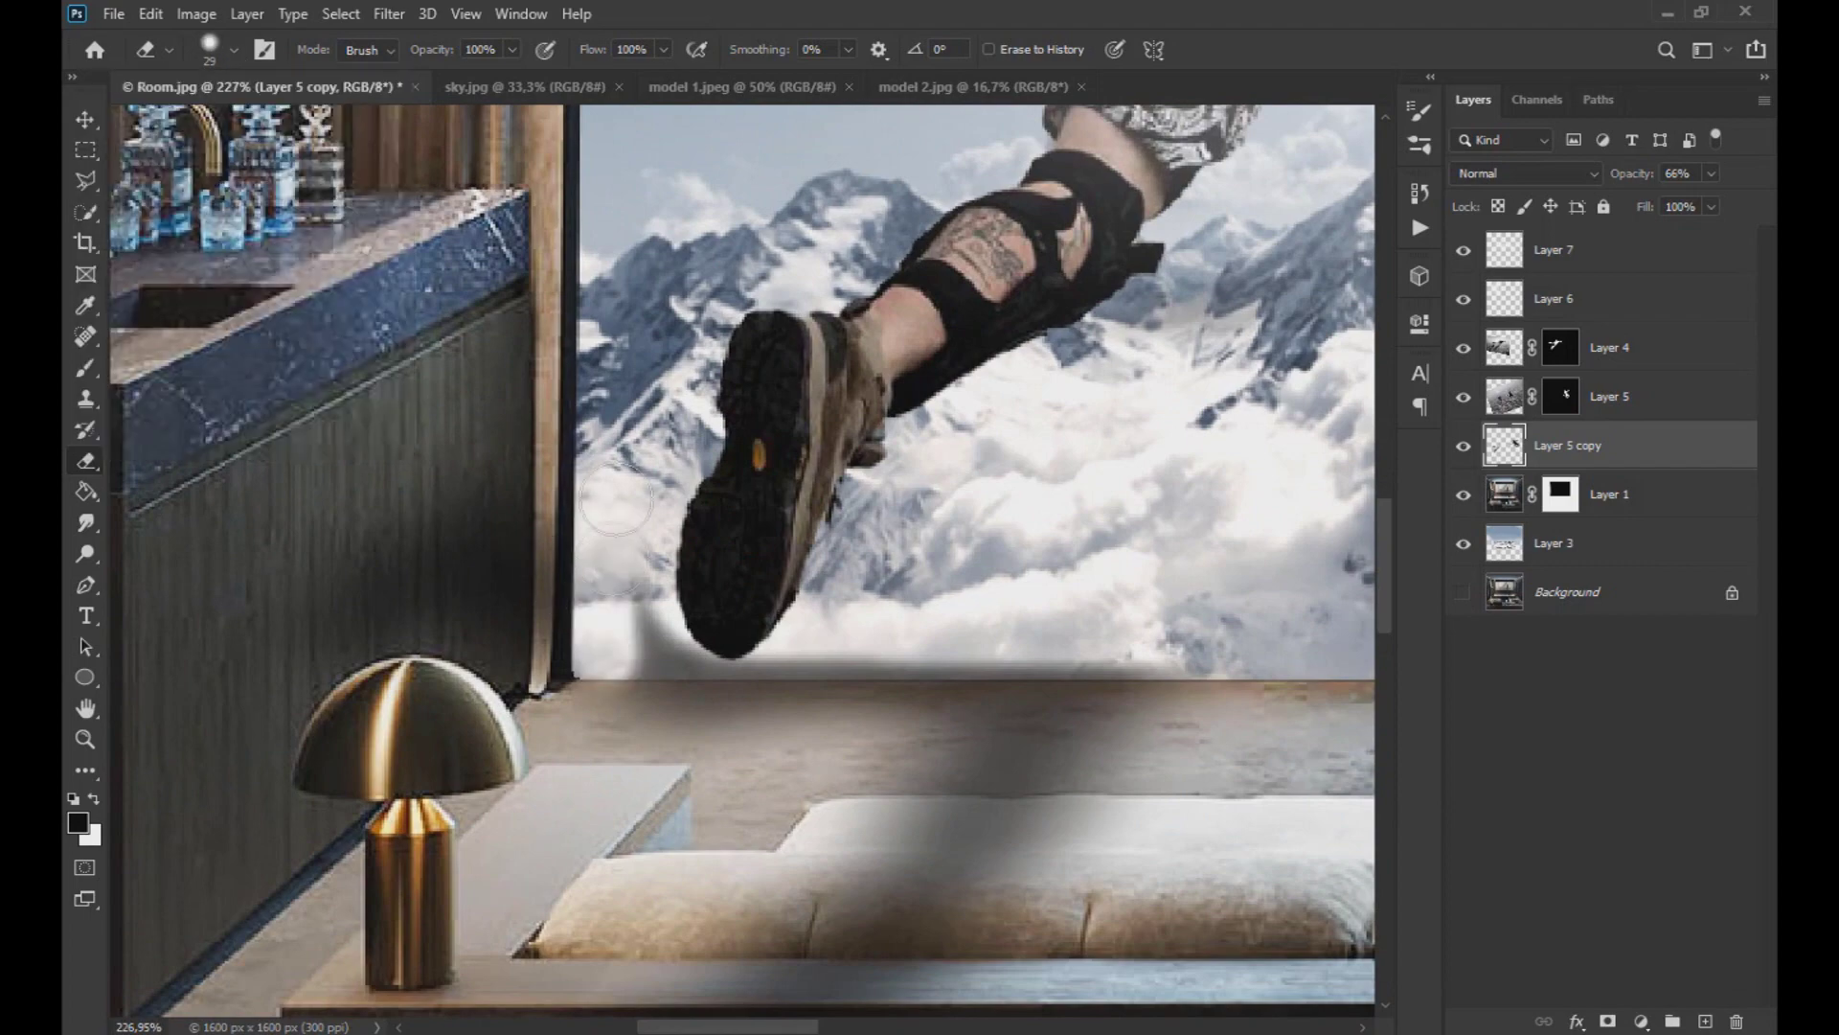
pyautogui.moveTo(659, 646); pyautogui.dragTo(1120, 637)
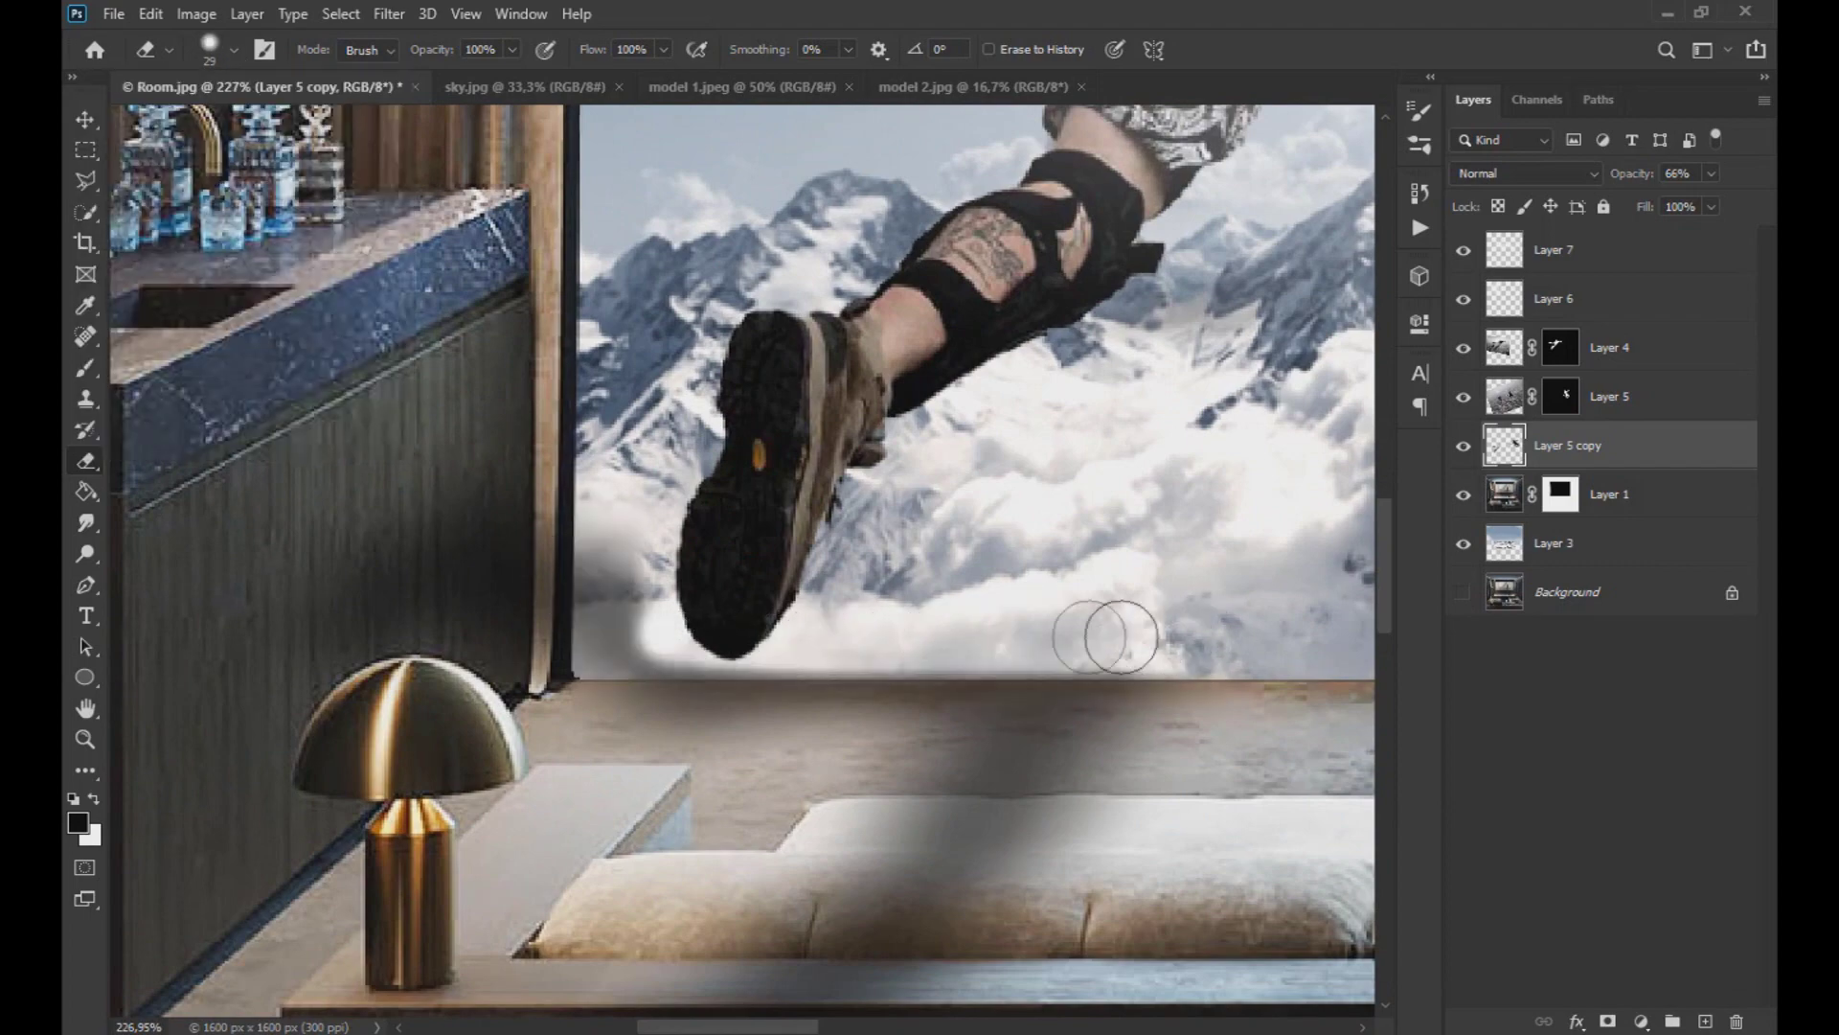
pyautogui.moveTo(591, 642)
pyautogui.mouseDown()
pyautogui.moveTo(611, 512)
pyautogui.moveTo(632, 632)
pyautogui.mouseUp()
pyautogui.scroll(-5, 632, 632)
# - Erase the right jumper's shadow from the sky up to the curtain edge, finishing with a 39-pixel eraser
pyautogui.scroll(4, 1083, 503)
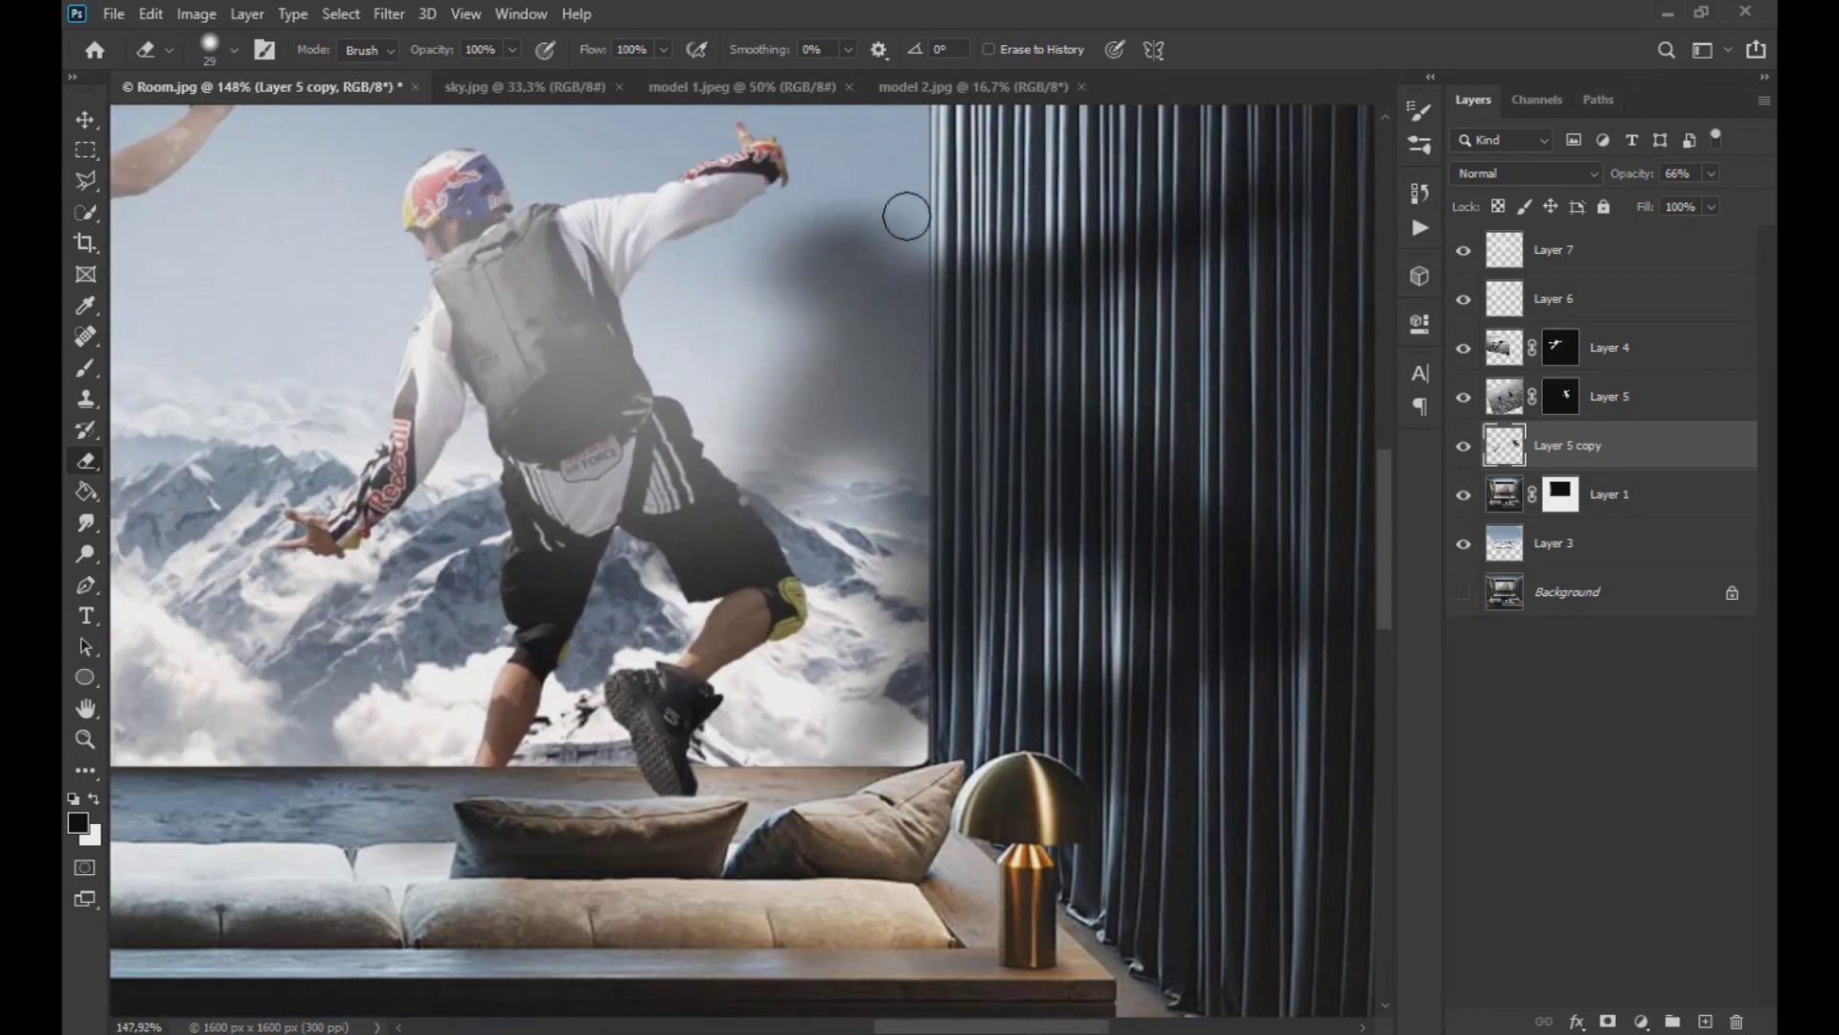
pyautogui.moveTo(907, 216)
pyautogui.mouseDown()
pyautogui.moveTo(887, 542)
pyautogui.moveTo(908, 467)
pyautogui.moveTo(870, 651)
pyautogui.moveTo(878, 419)
pyautogui.moveTo(893, 240)
pyautogui.moveTo(911, 275)
pyautogui.moveTo(883, 690)
pyautogui.moveTo(753, 737)
pyautogui.moveTo(895, 739)
pyautogui.moveTo(893, 276)
pyautogui.moveTo(901, 333)
pyautogui.moveTo(850, 492)
pyautogui.moveTo(787, 546)
pyautogui.moveTo(850, 191)
pyautogui.moveTo(825, 292)
pyautogui.mouseUp()
pyautogui.keyDown('alt'); pyautogui.rightClick(799, 420); pyautogui.keyUp('alt')
pyautogui.keyDown('alt'); pyautogui.rightClick(830, 301); pyautogui.keyUp('alt')
pyautogui.scroll(6, 891, 351)
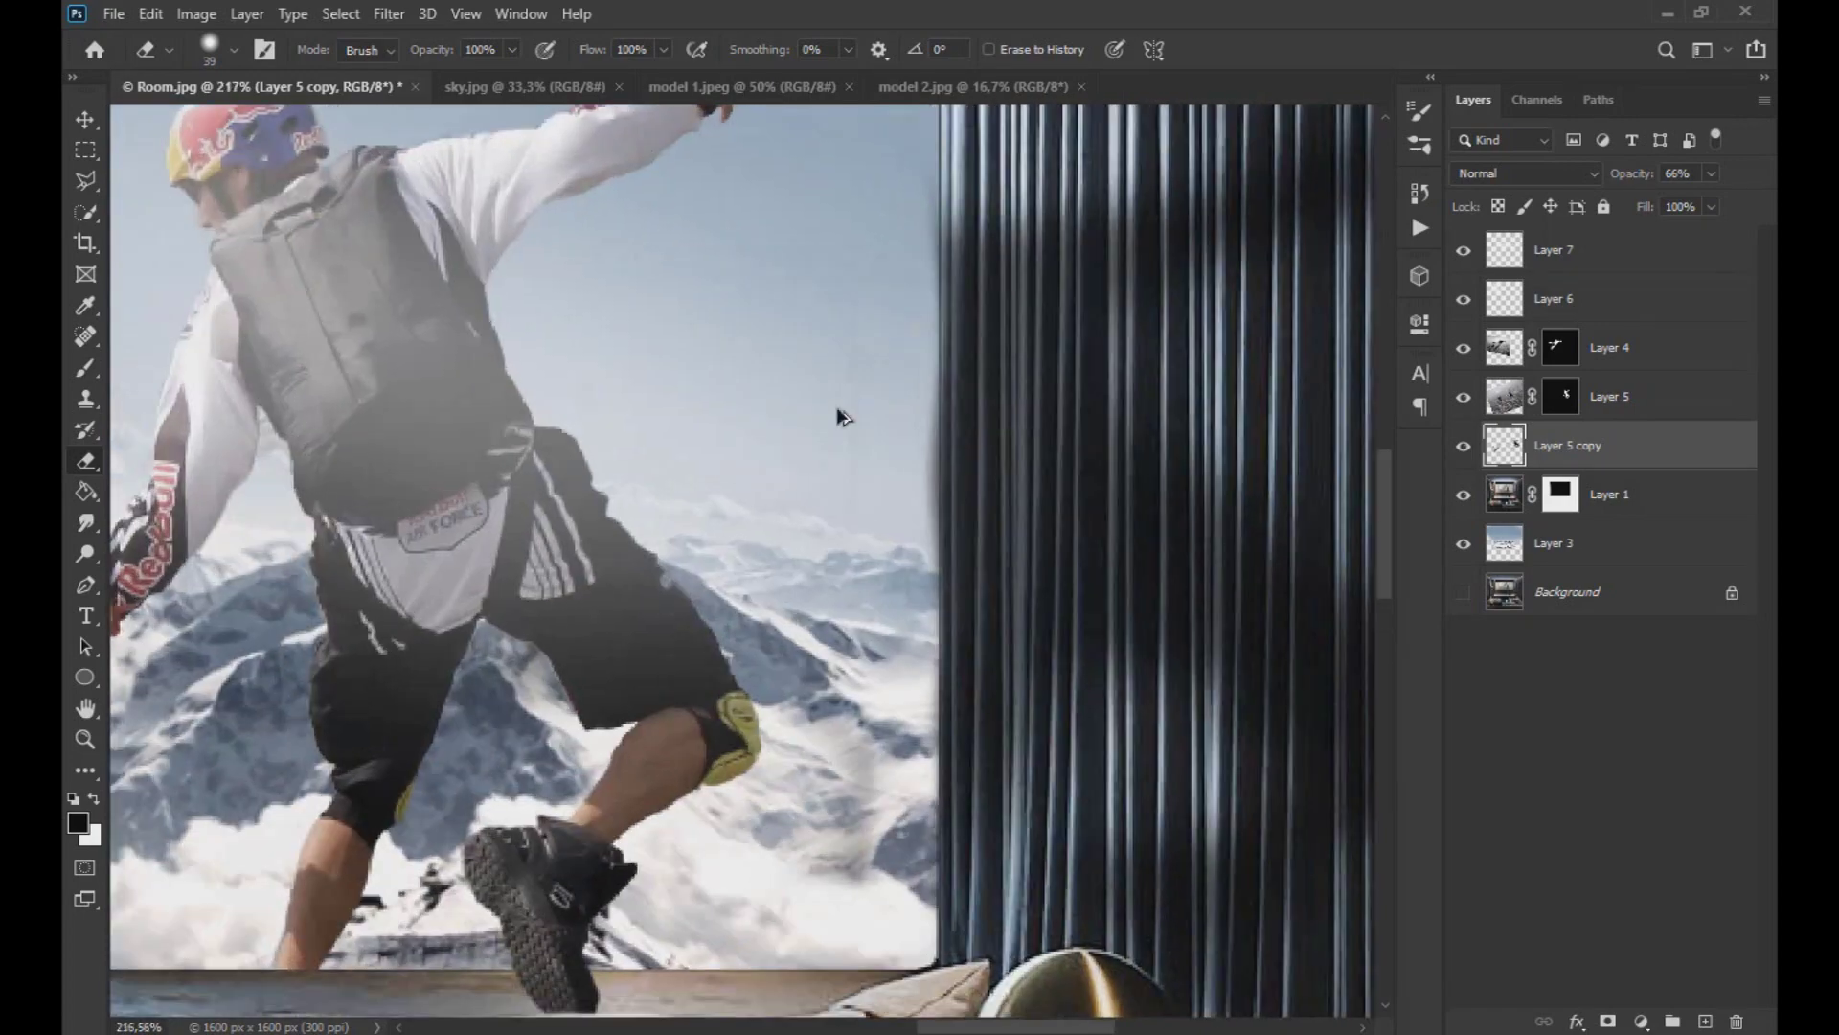
pyautogui.moveTo(889, 574)
pyautogui.mouseDown()
pyautogui.moveTo(911, 210)
pyautogui.moveTo(894, 213)
pyautogui.moveTo(890, 185)
pyautogui.moveTo(883, 556)
pyautogui.mouseUp()
pyautogui.scroll(-6, 880, 561)
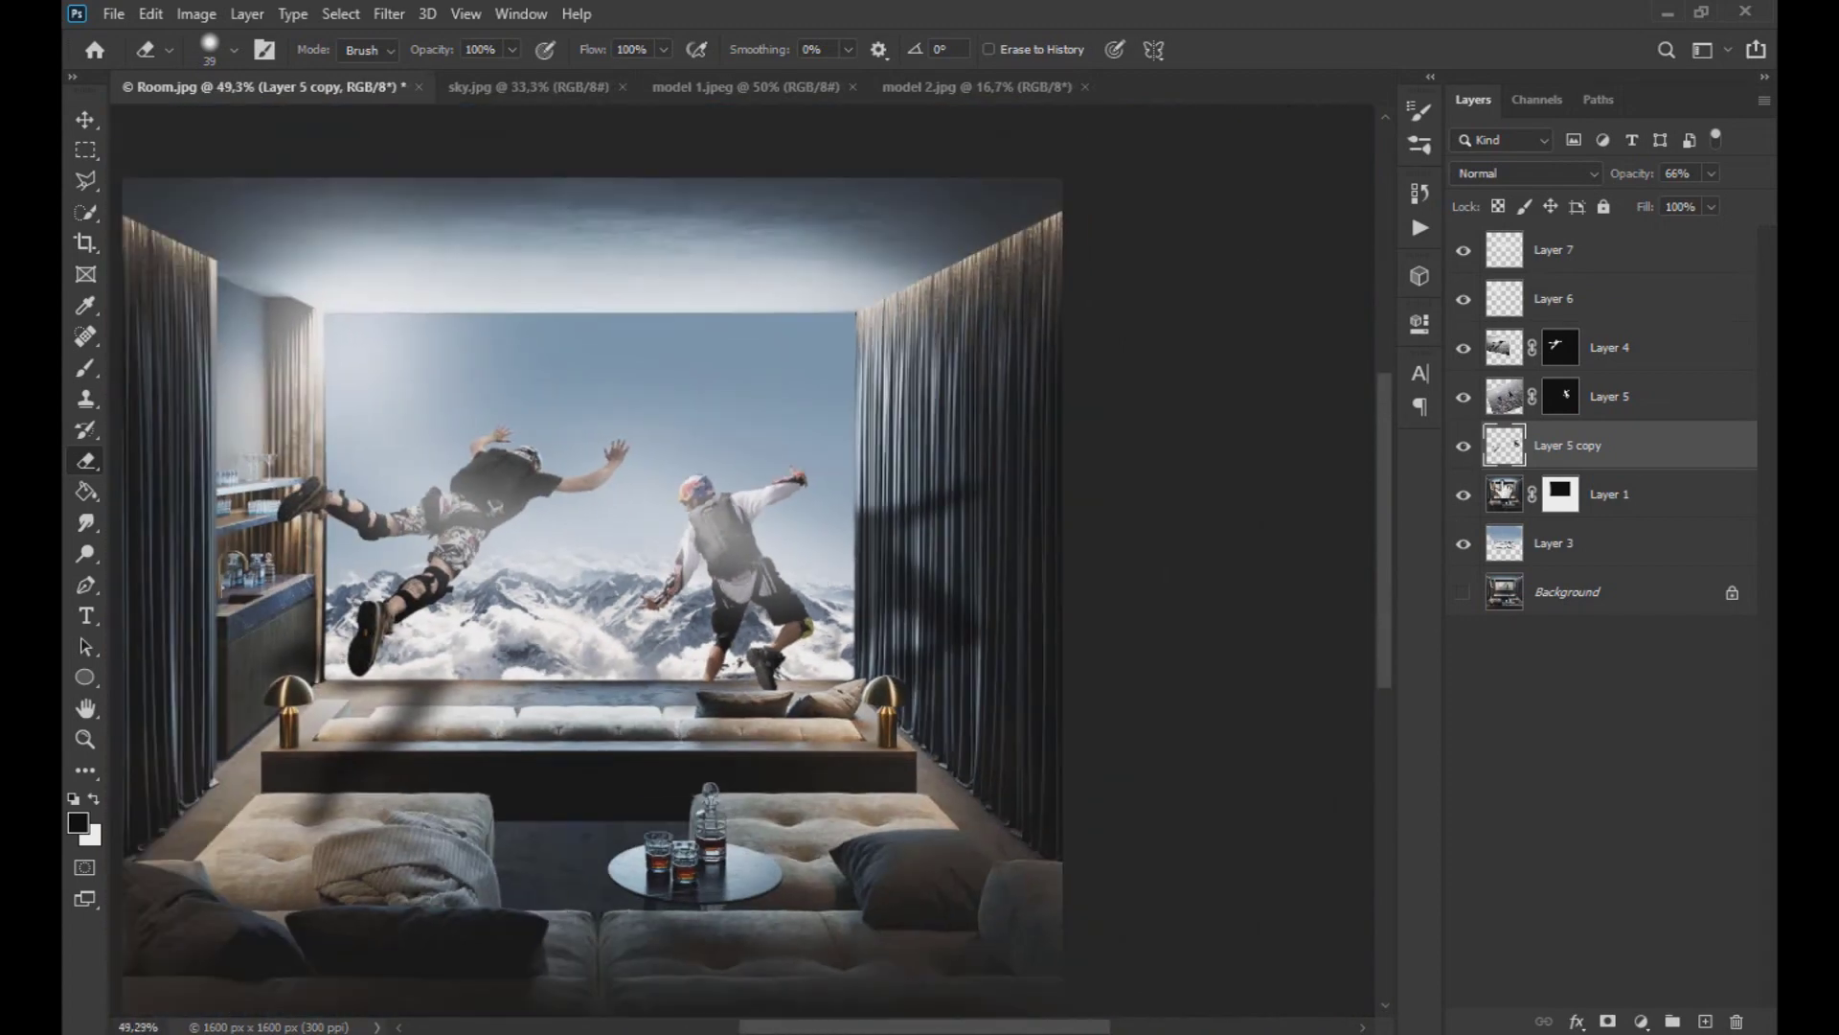
# - On a new layer above the shadows, paint a soft 19-pixel white outline around all four edges of the sky opening
pyautogui.click(1705, 1021)
pyautogui.click(85, 368)
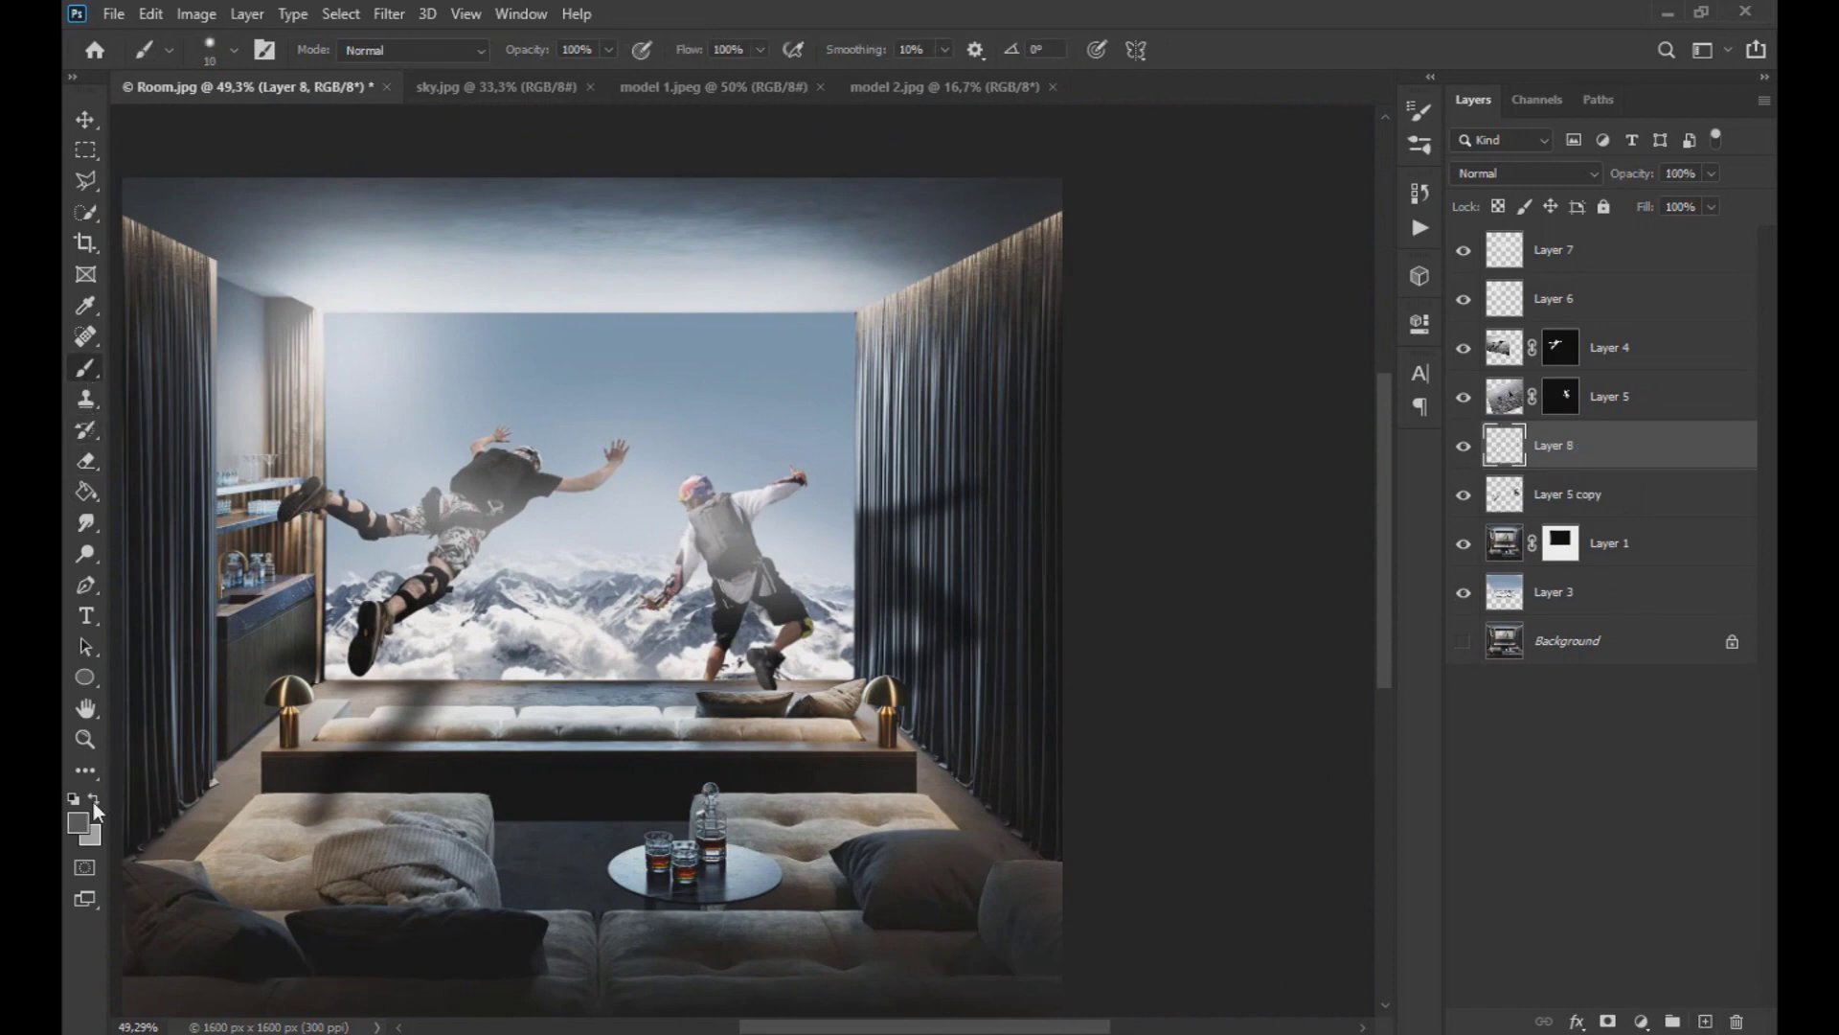
pyautogui.click(93, 799)
pyautogui.scroll(3, 322, 395)
pyautogui.moveTo(323, 266); pyautogui.dragTo(330, 375)
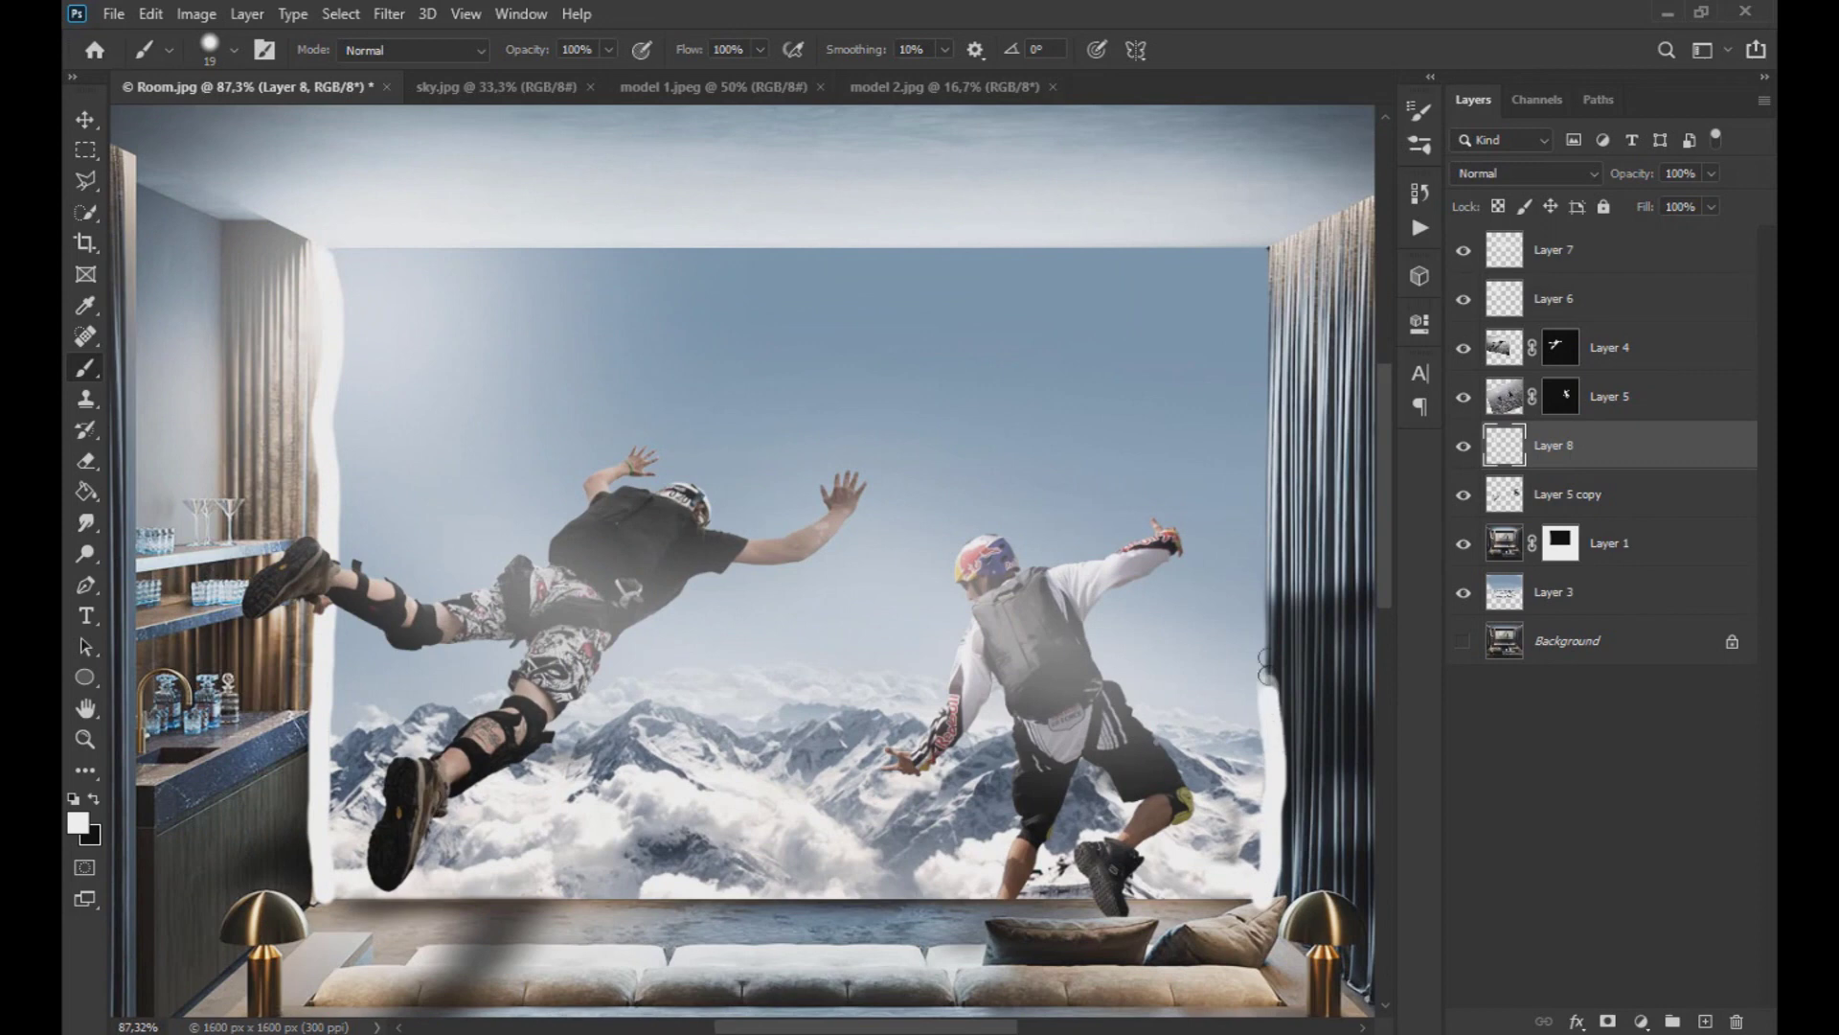
pyautogui.moveTo(451, 240); pyautogui.dragTo(1248, 248)
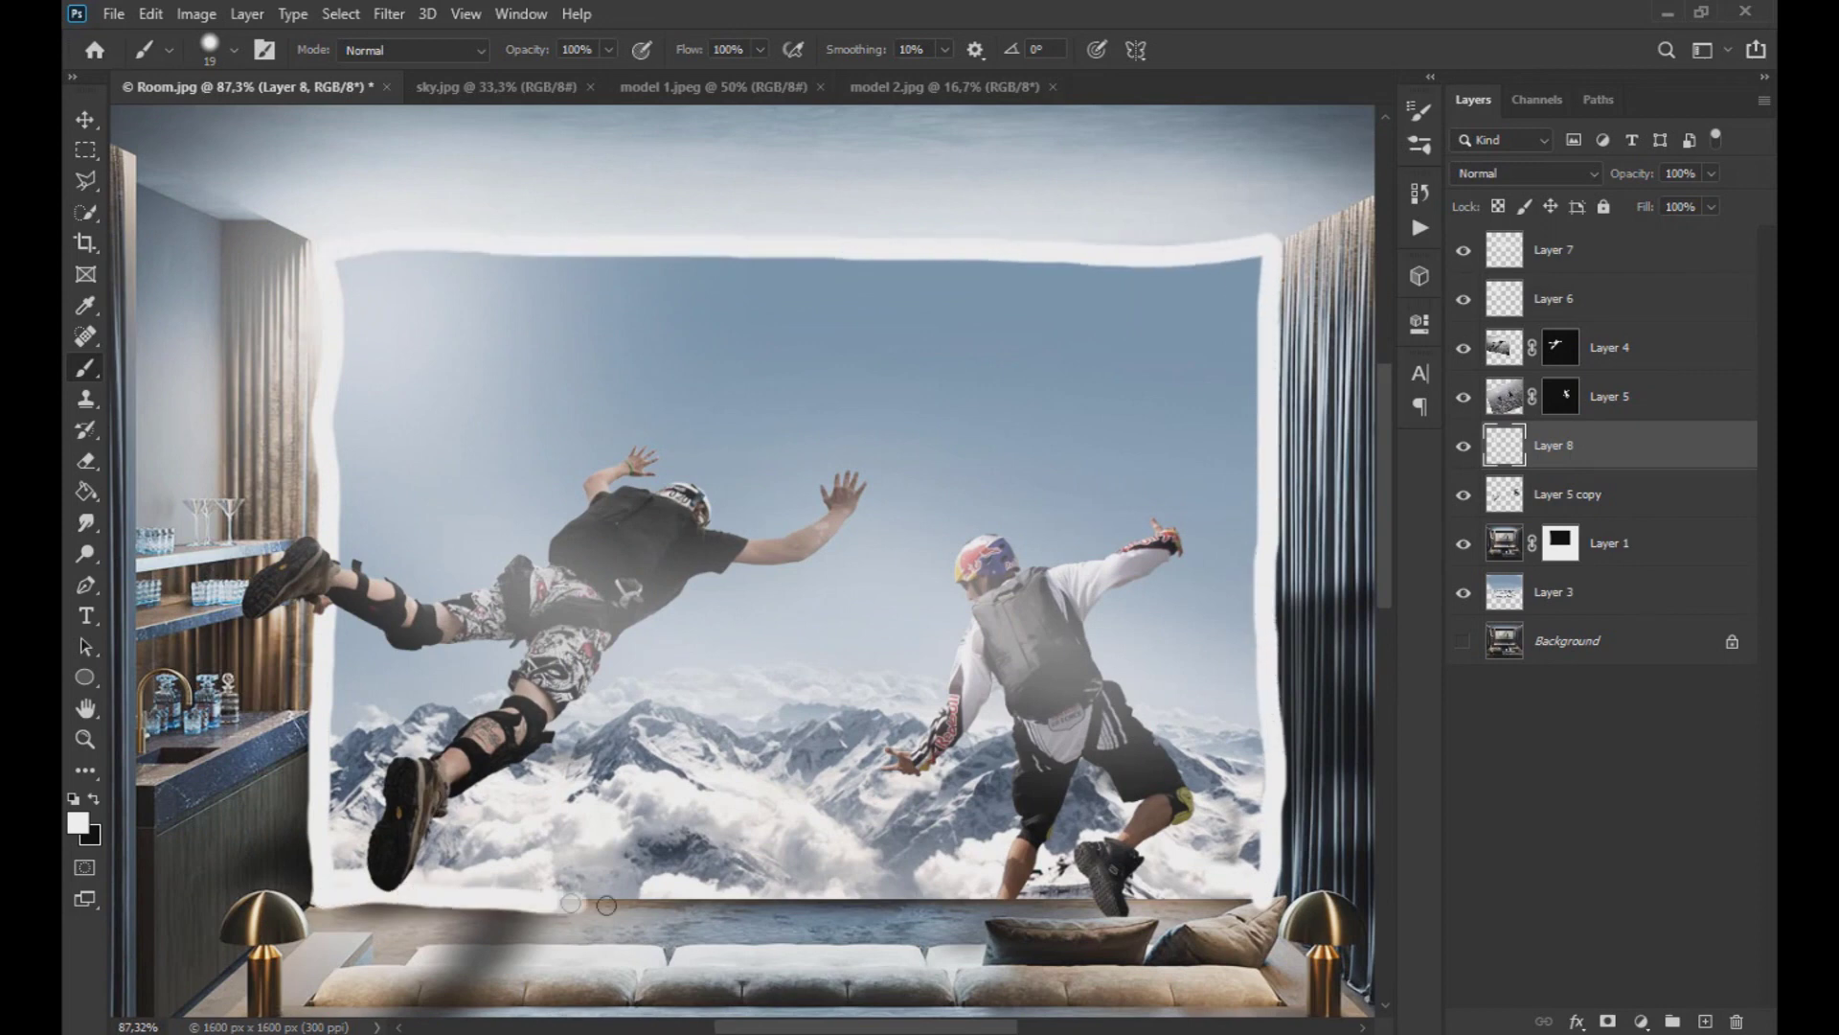
pyautogui.scroll(-2, 1202, 787)
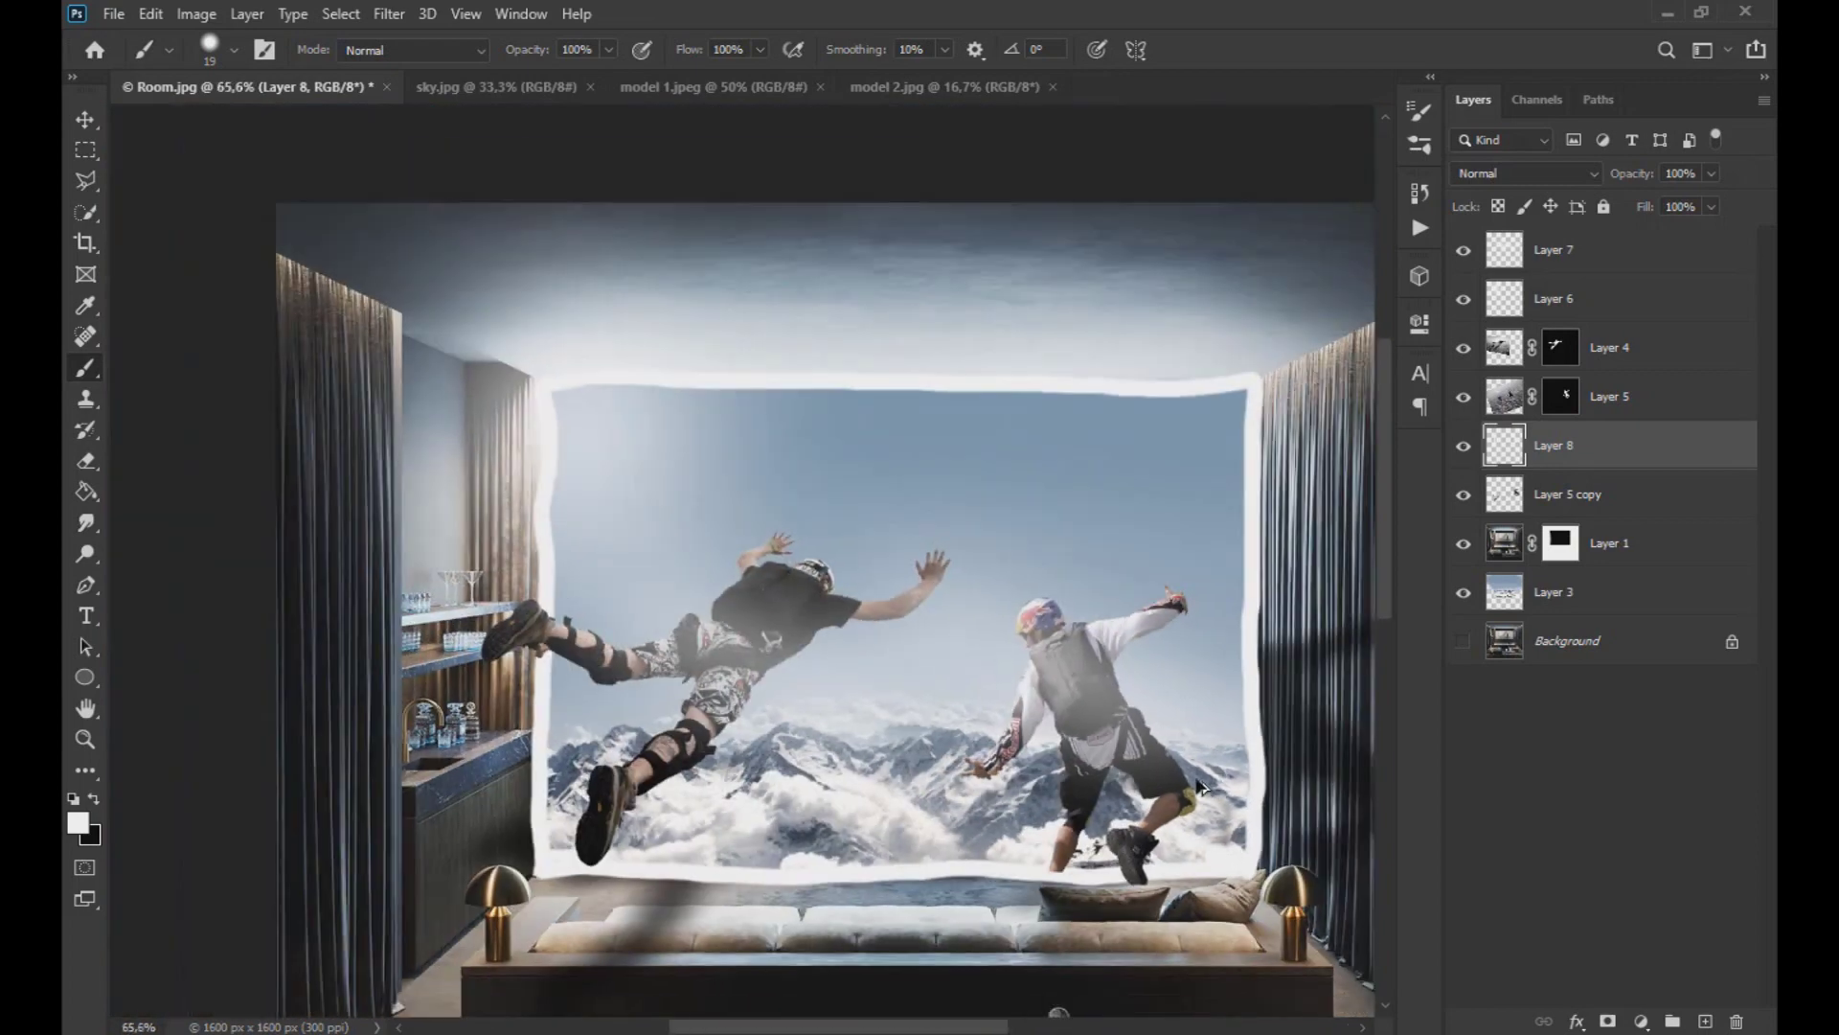
# - Turn the white outline on Layer 8 into a glow with a 31.8-pixel Gaussian Blur
pyautogui.click(389, 13)
pyautogui.moveTo(421, 295)
pyautogui.click(757, 370)
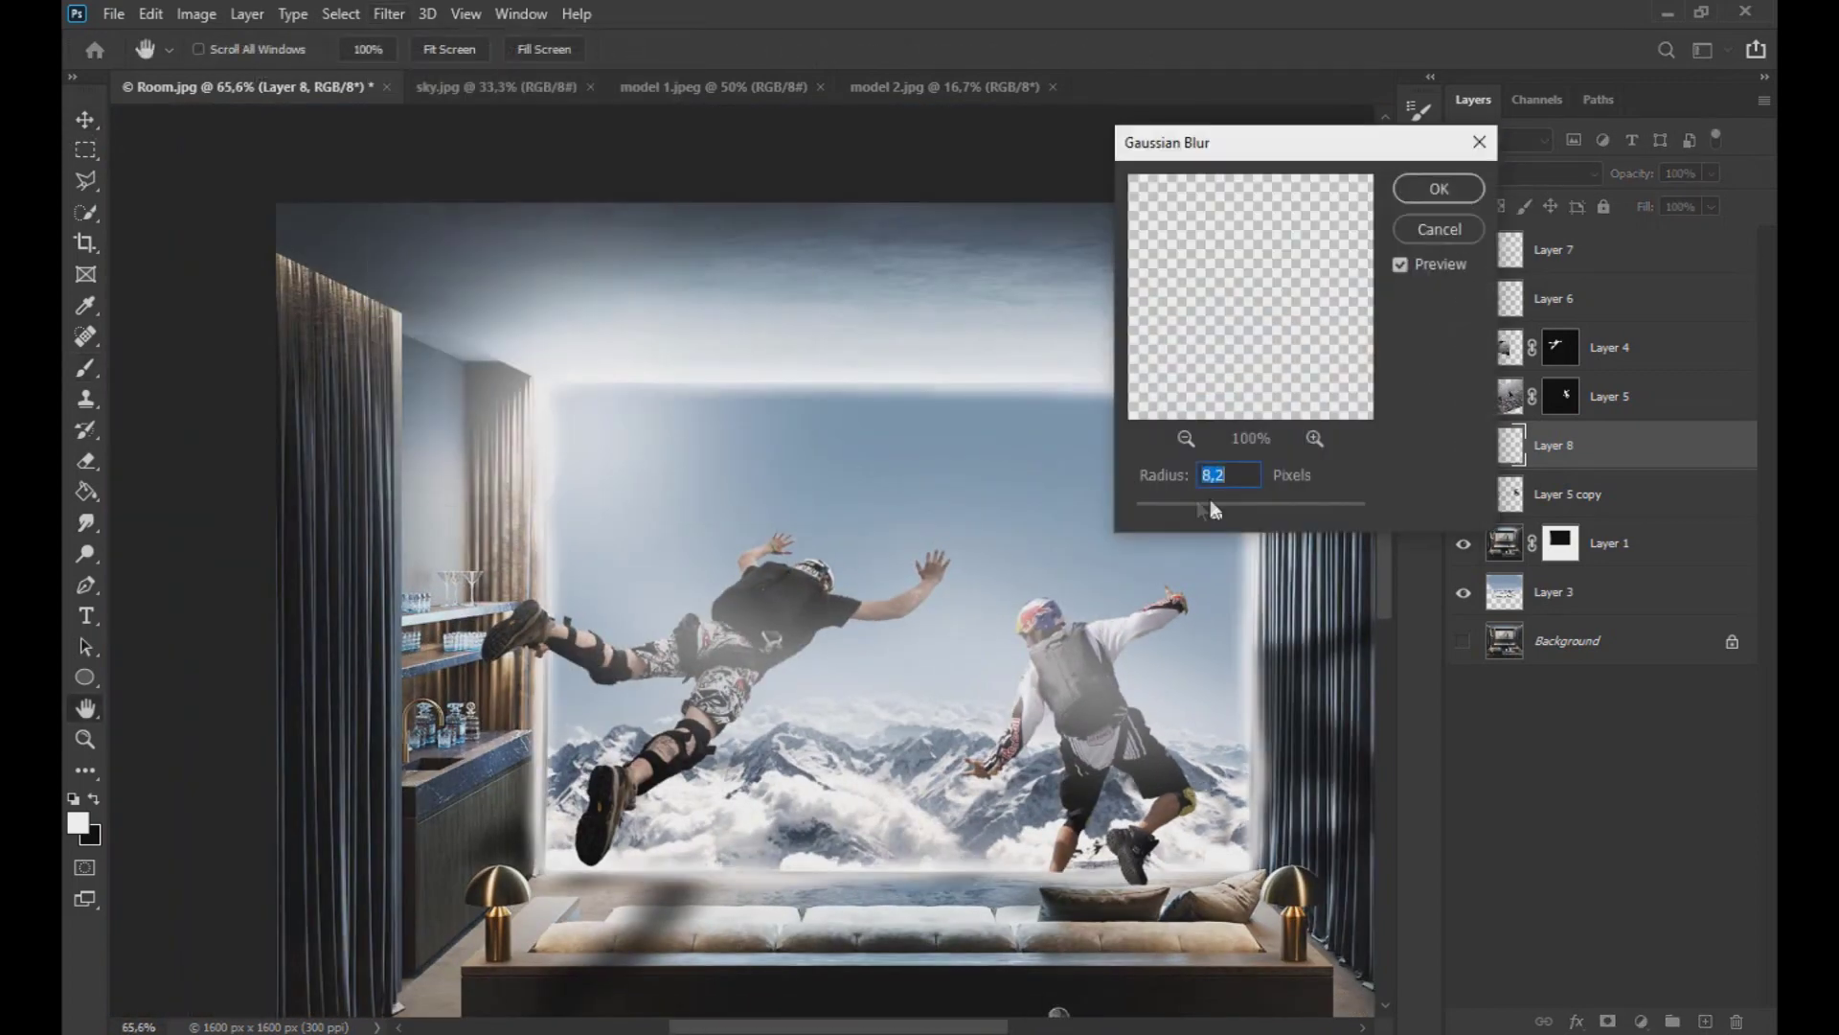
pyautogui.moveTo(1265, 512); pyautogui.dragTo(1247, 510)
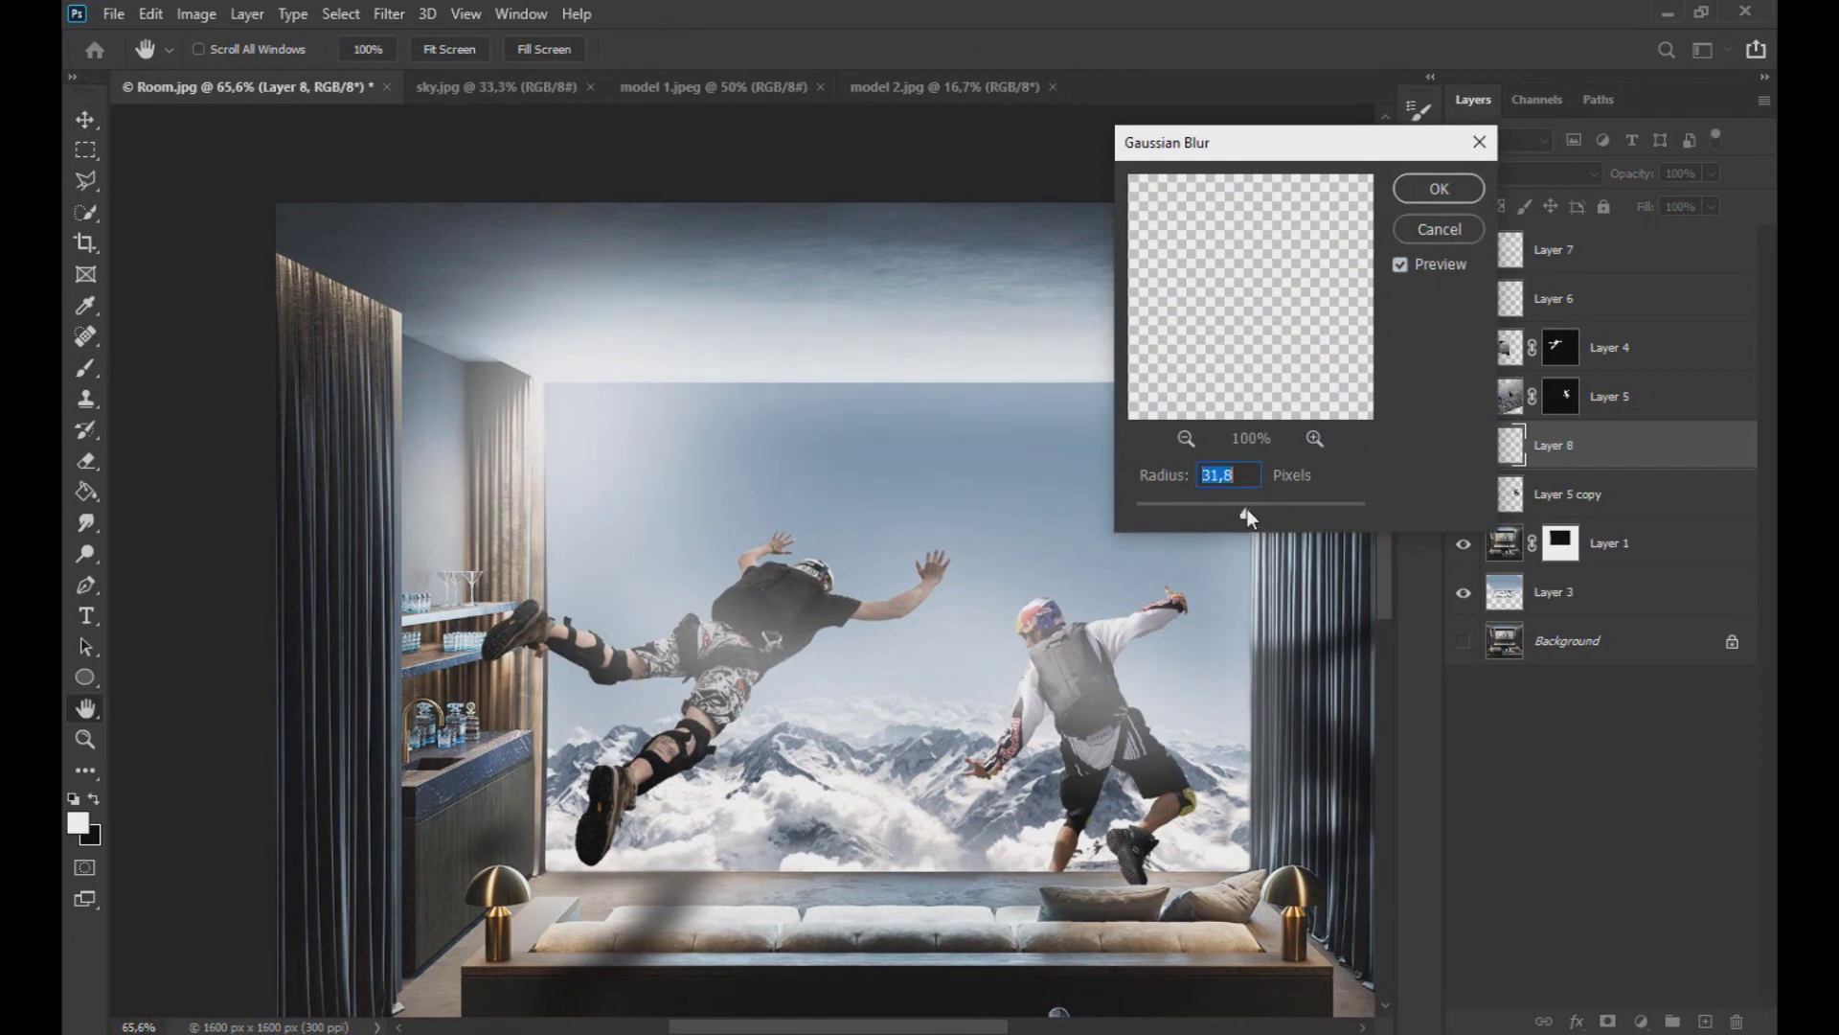
pyautogui.click(1439, 188)
pyautogui.scroll(-7, 946, 518)
pyautogui.scroll(2, 1035, 559)
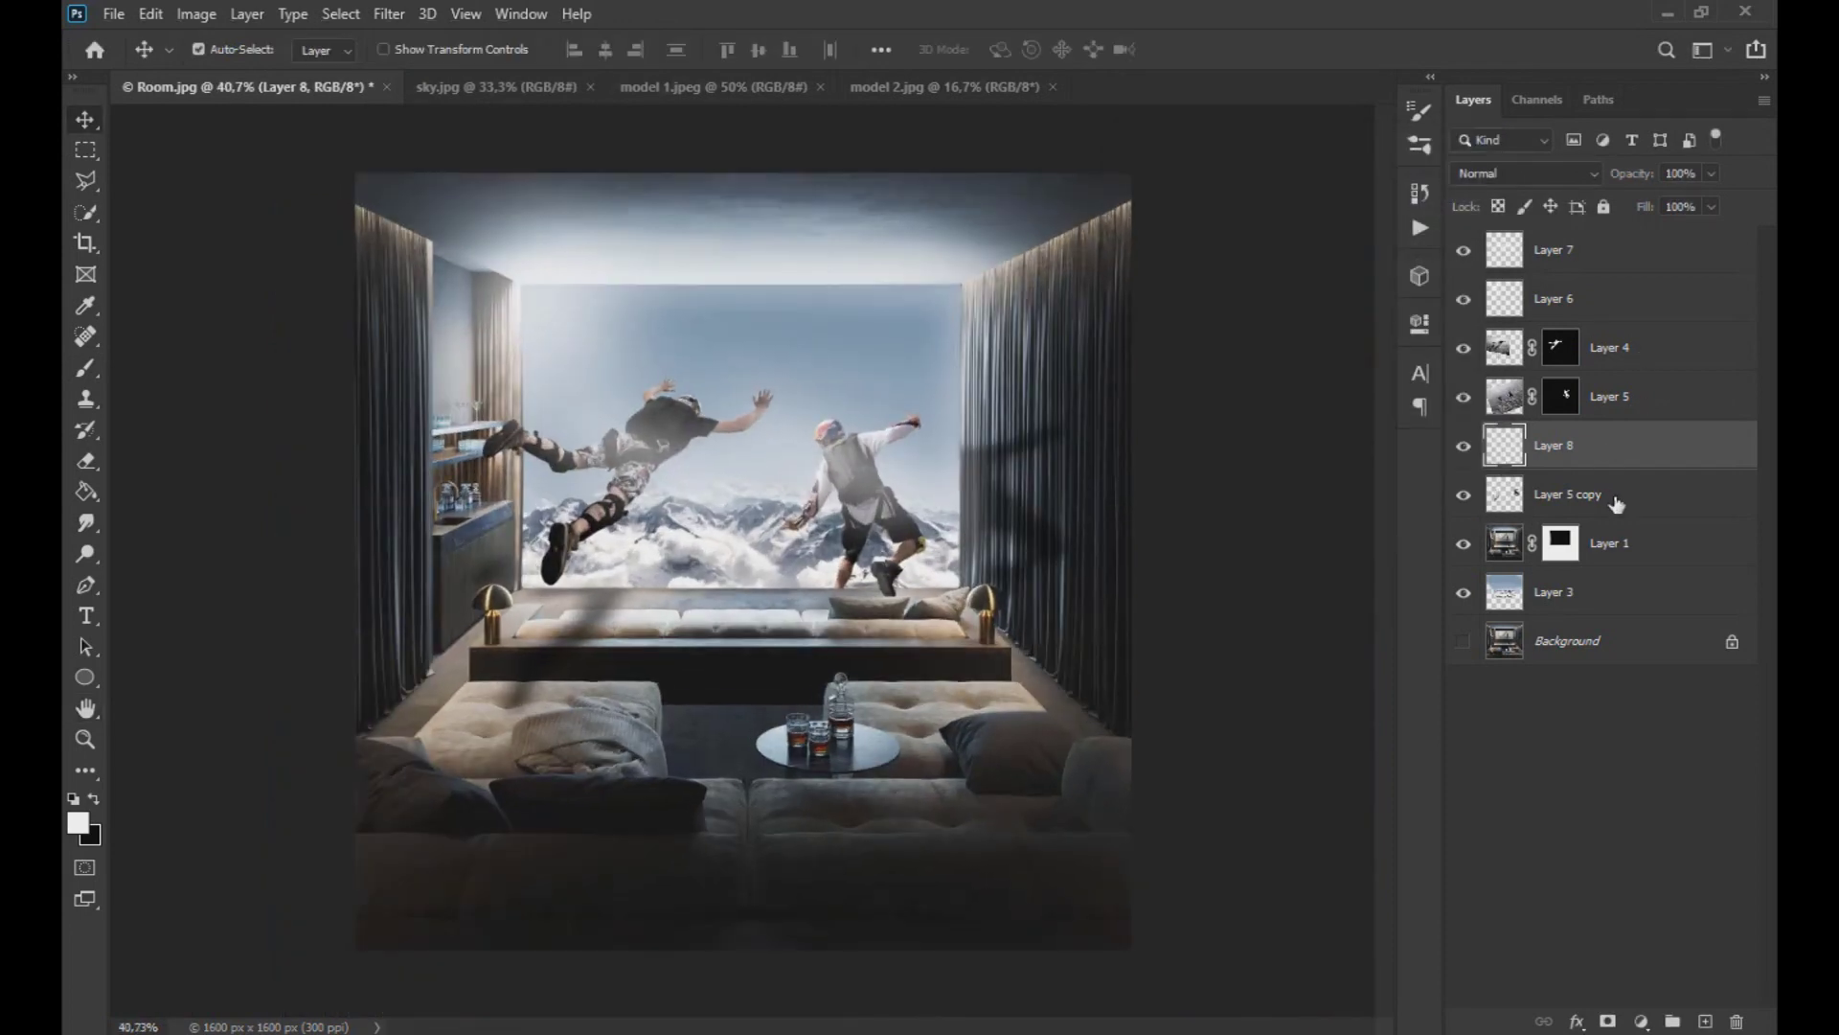
pyautogui.click(1619, 504)
pyautogui.press('e')
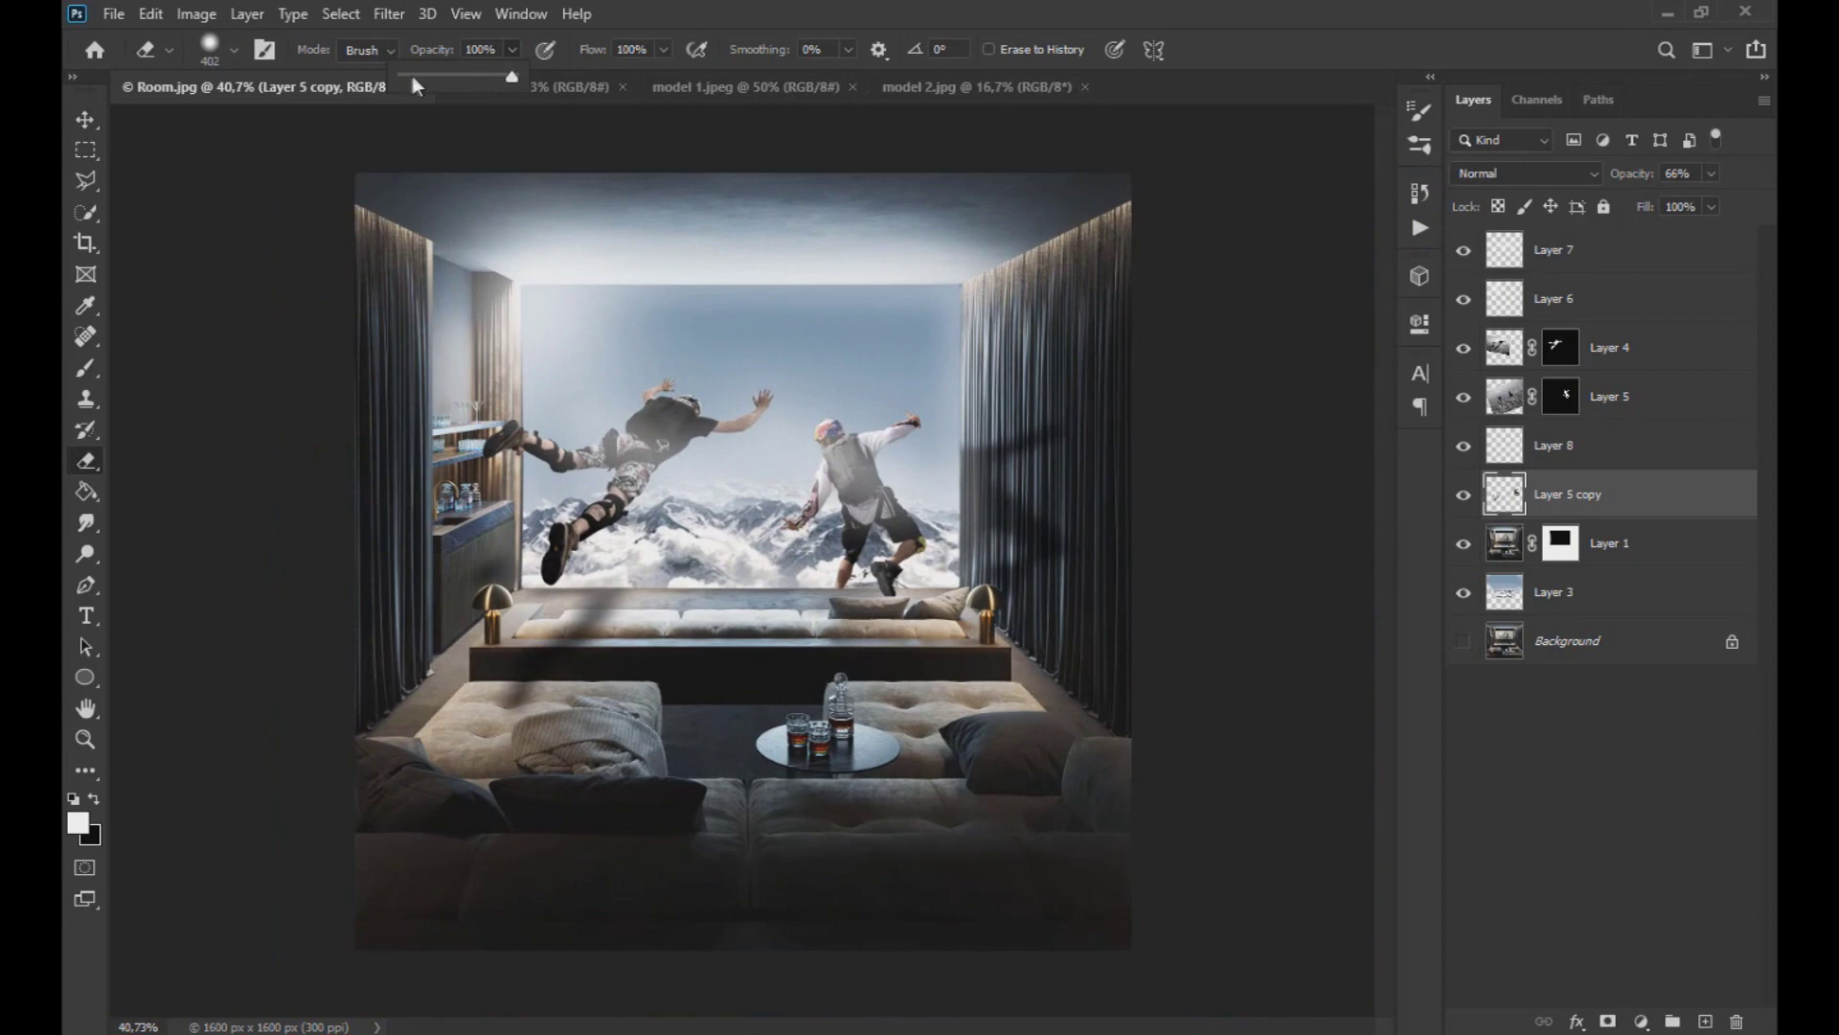
pyautogui.press('v')
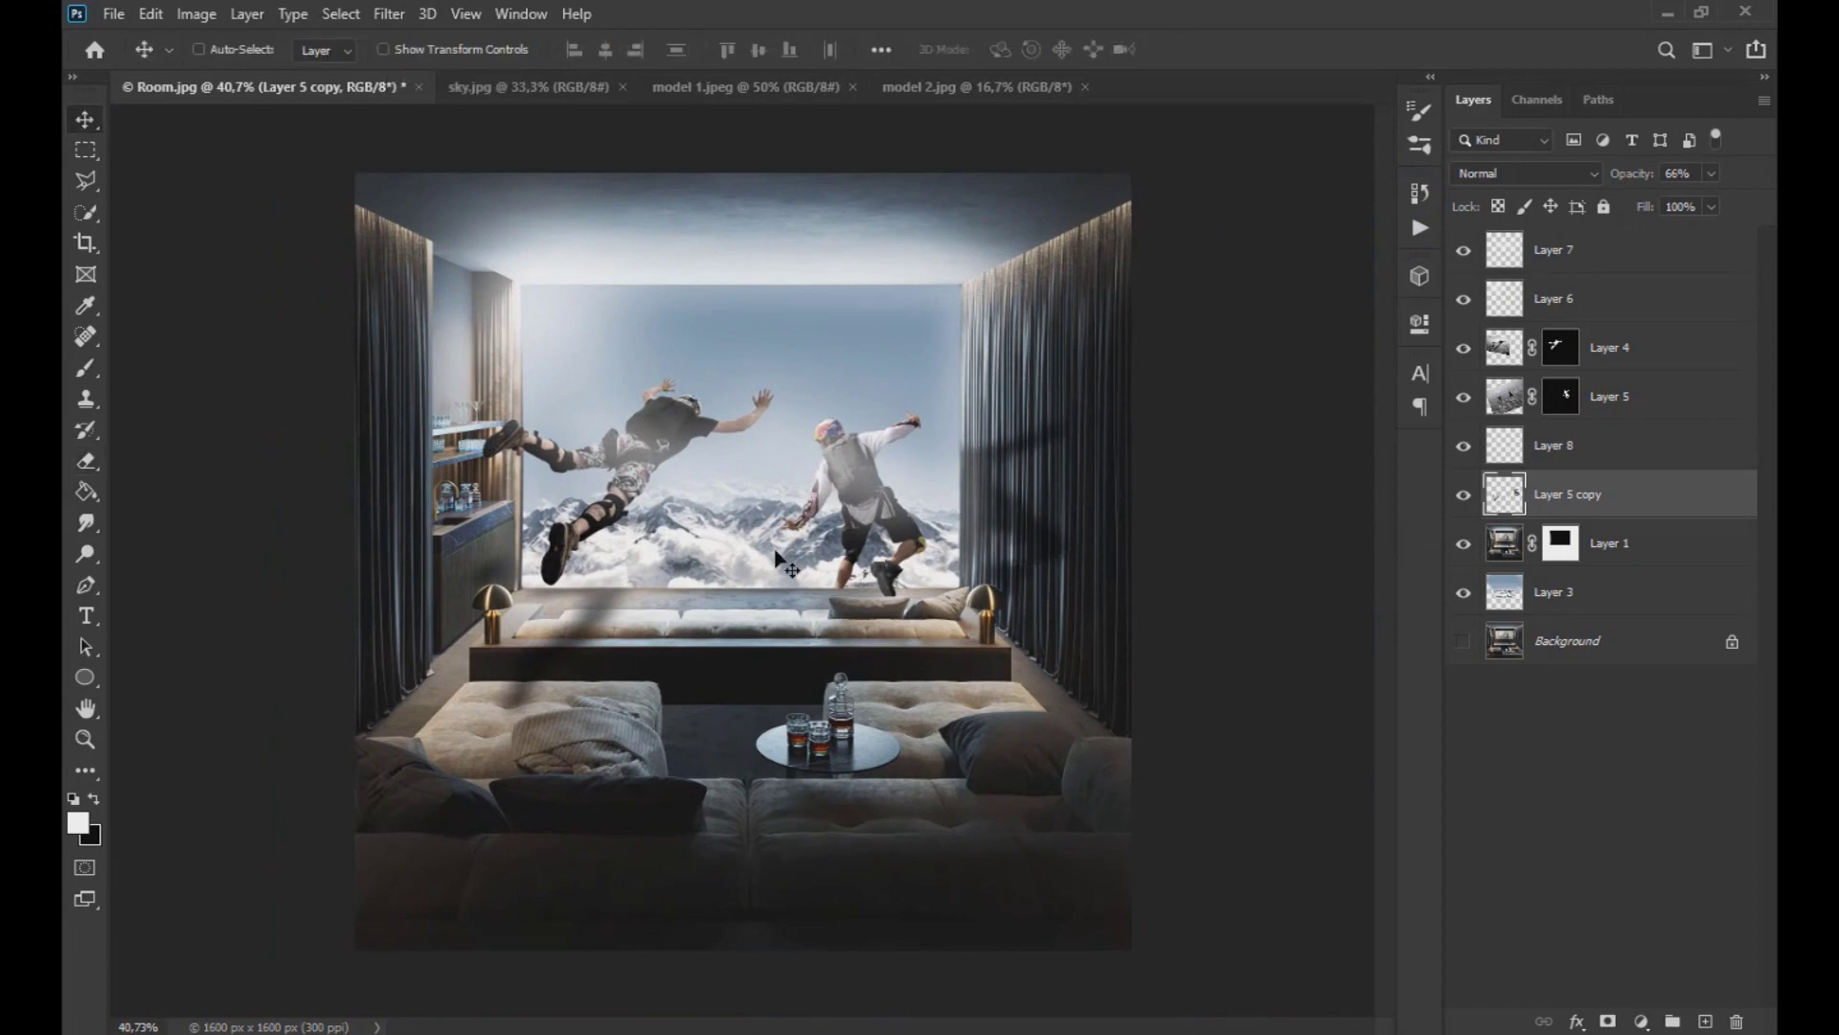
pyautogui.scroll(3, 807, 537)
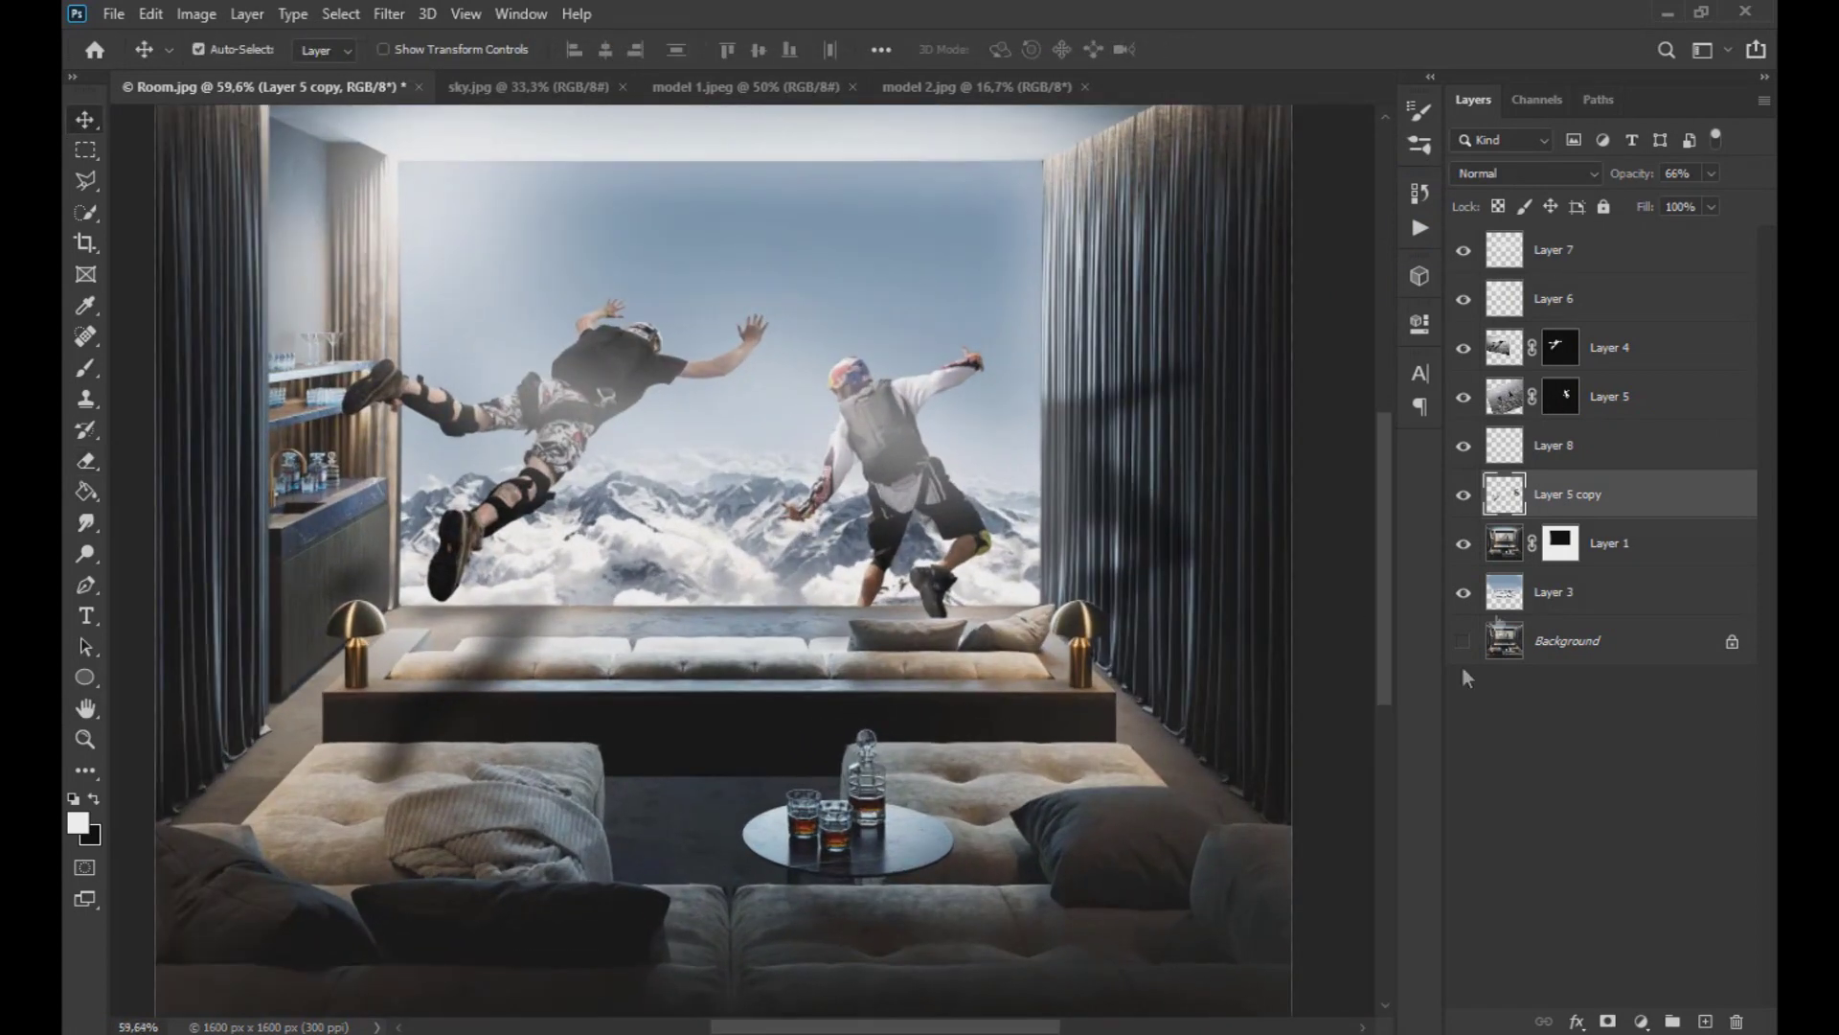
# - Increase the saturation of the sky on Layer 3 with a Hue/Saturation adjustment
pyautogui.click(1552, 592)
pyautogui.click(1463, 593)
pyautogui.click(1462, 593)
pyautogui.click(196, 14)
pyautogui.moveTo(247, 76)
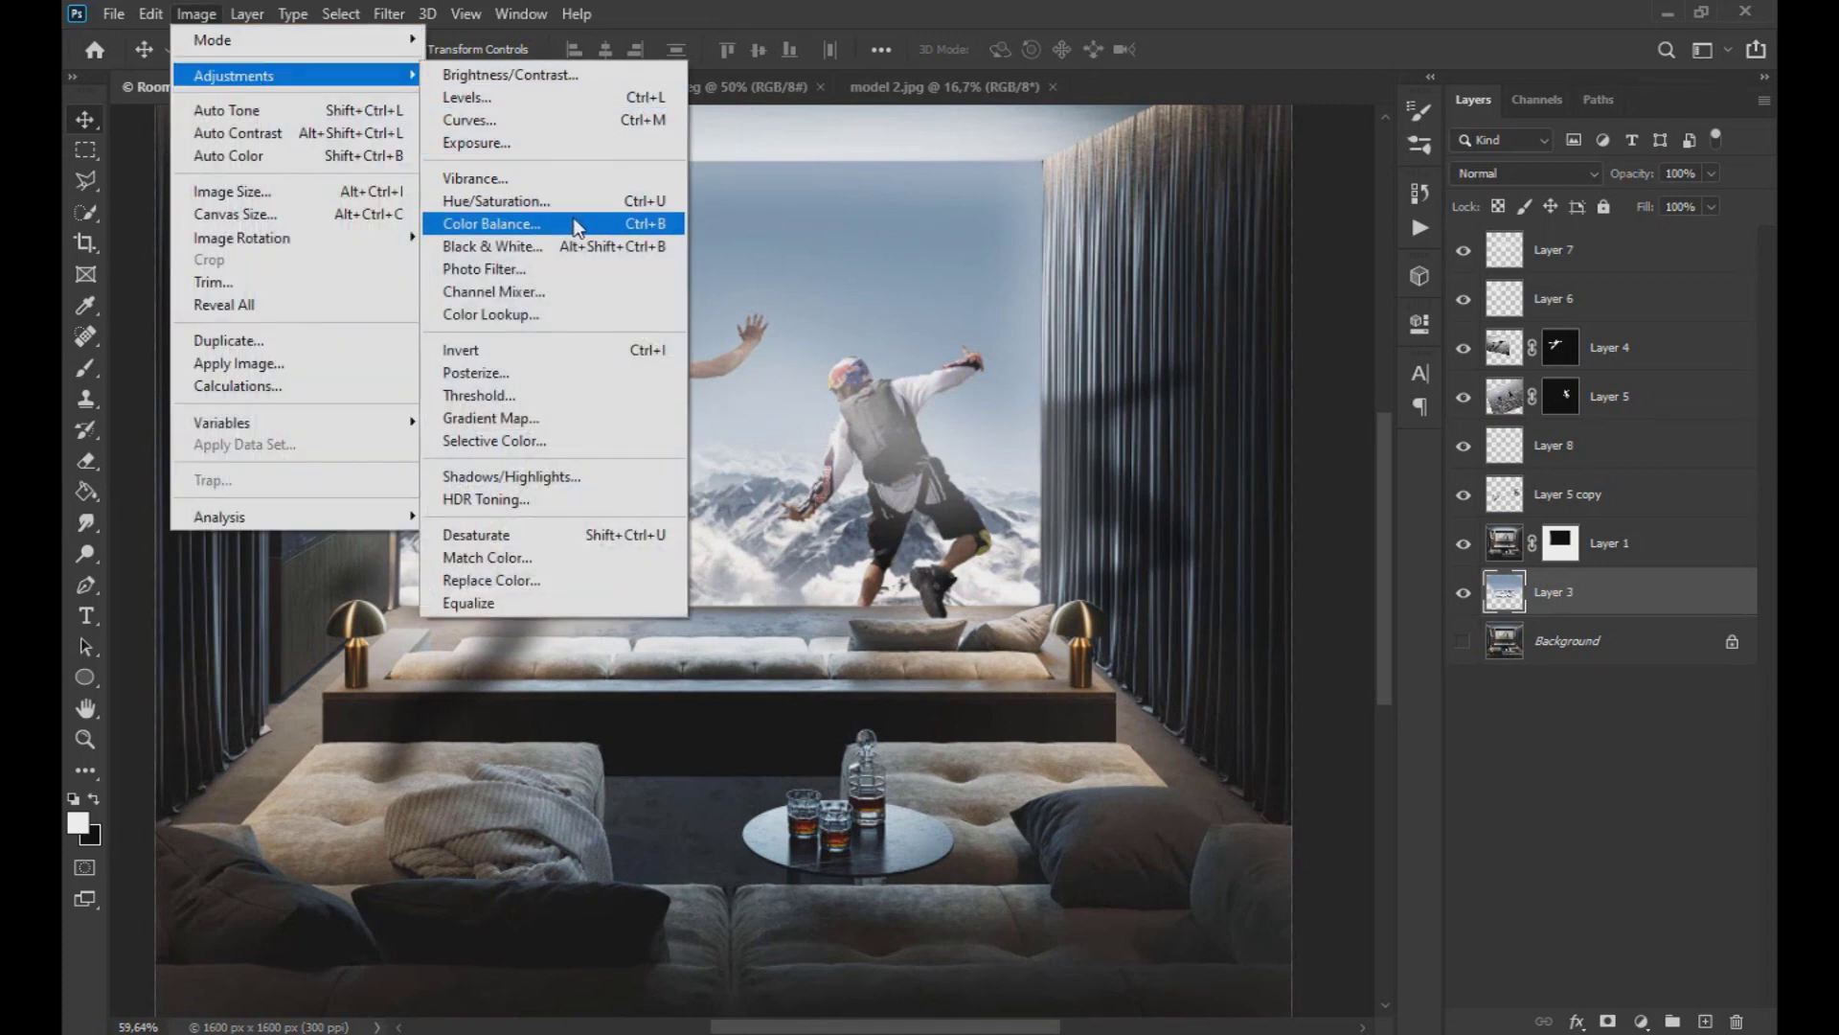
pyautogui.click(573, 282)
pyautogui.click(1500, 579)
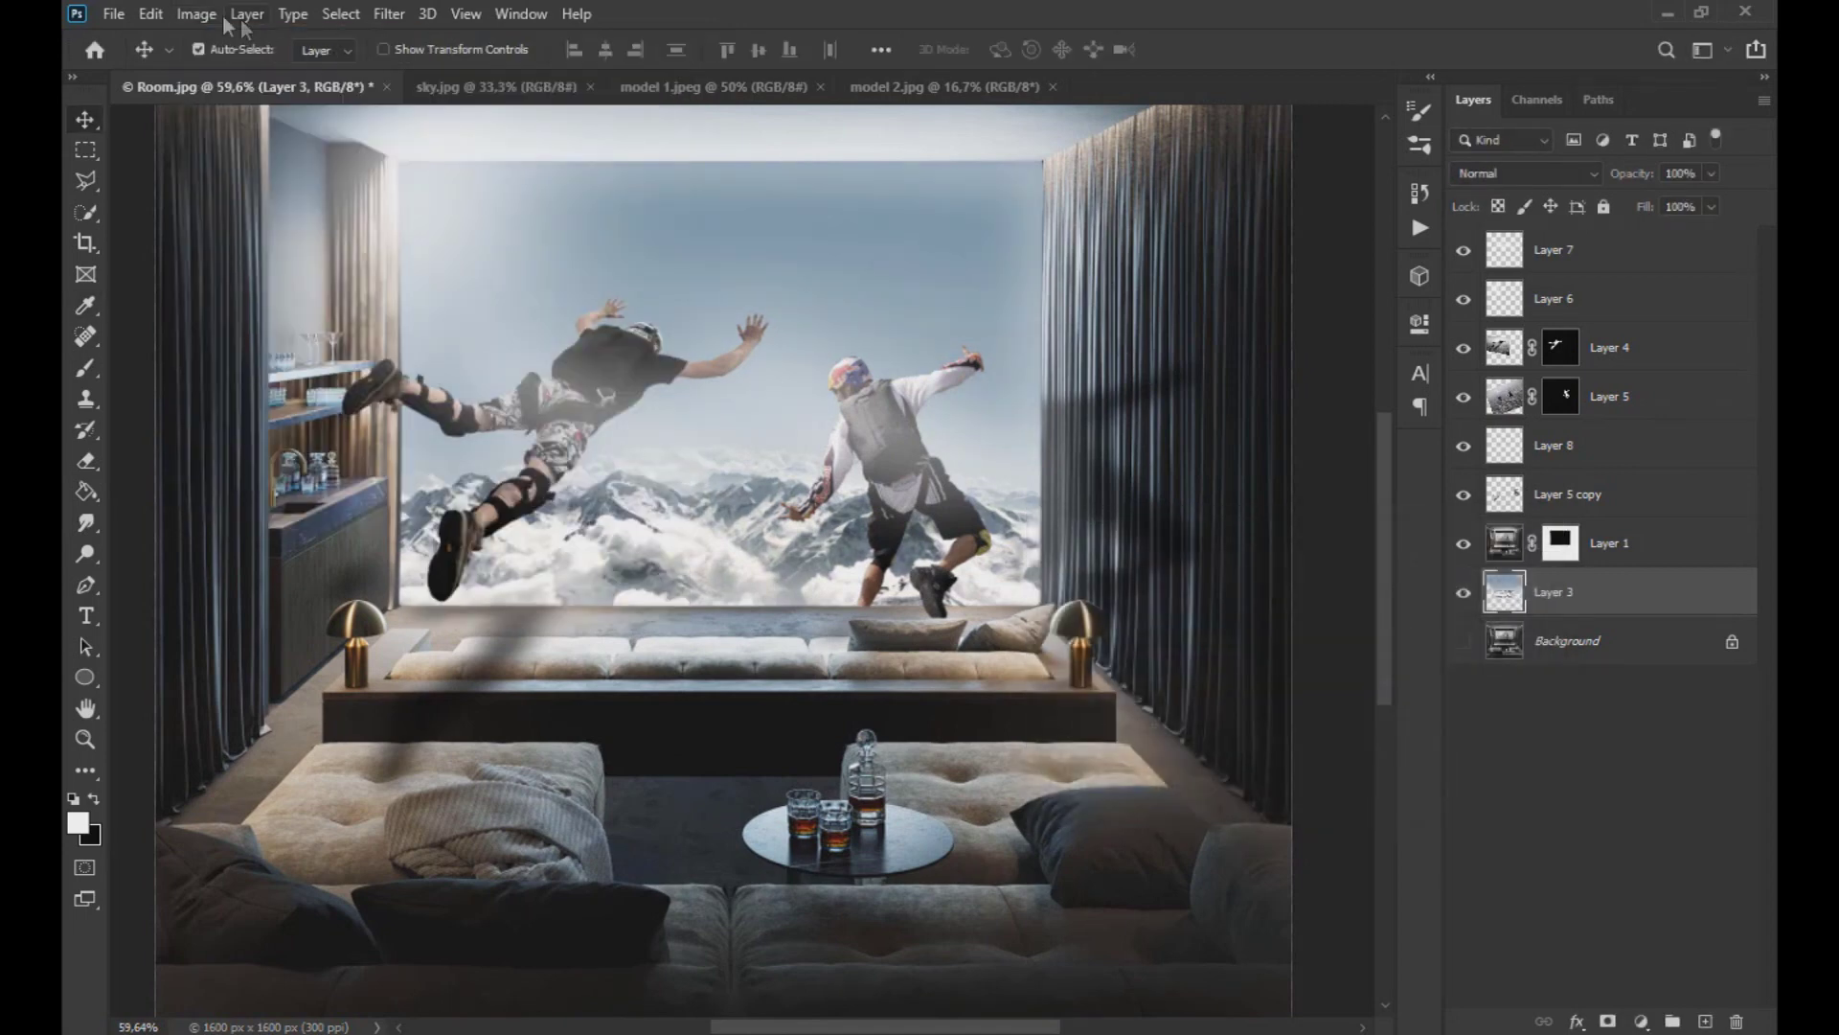
pyautogui.click(196, 14)
pyautogui.moveTo(247, 57)
pyautogui.click(575, 188)
pyautogui.moveTo(1310, 386); pyautogui.dragTo(1342, 386)
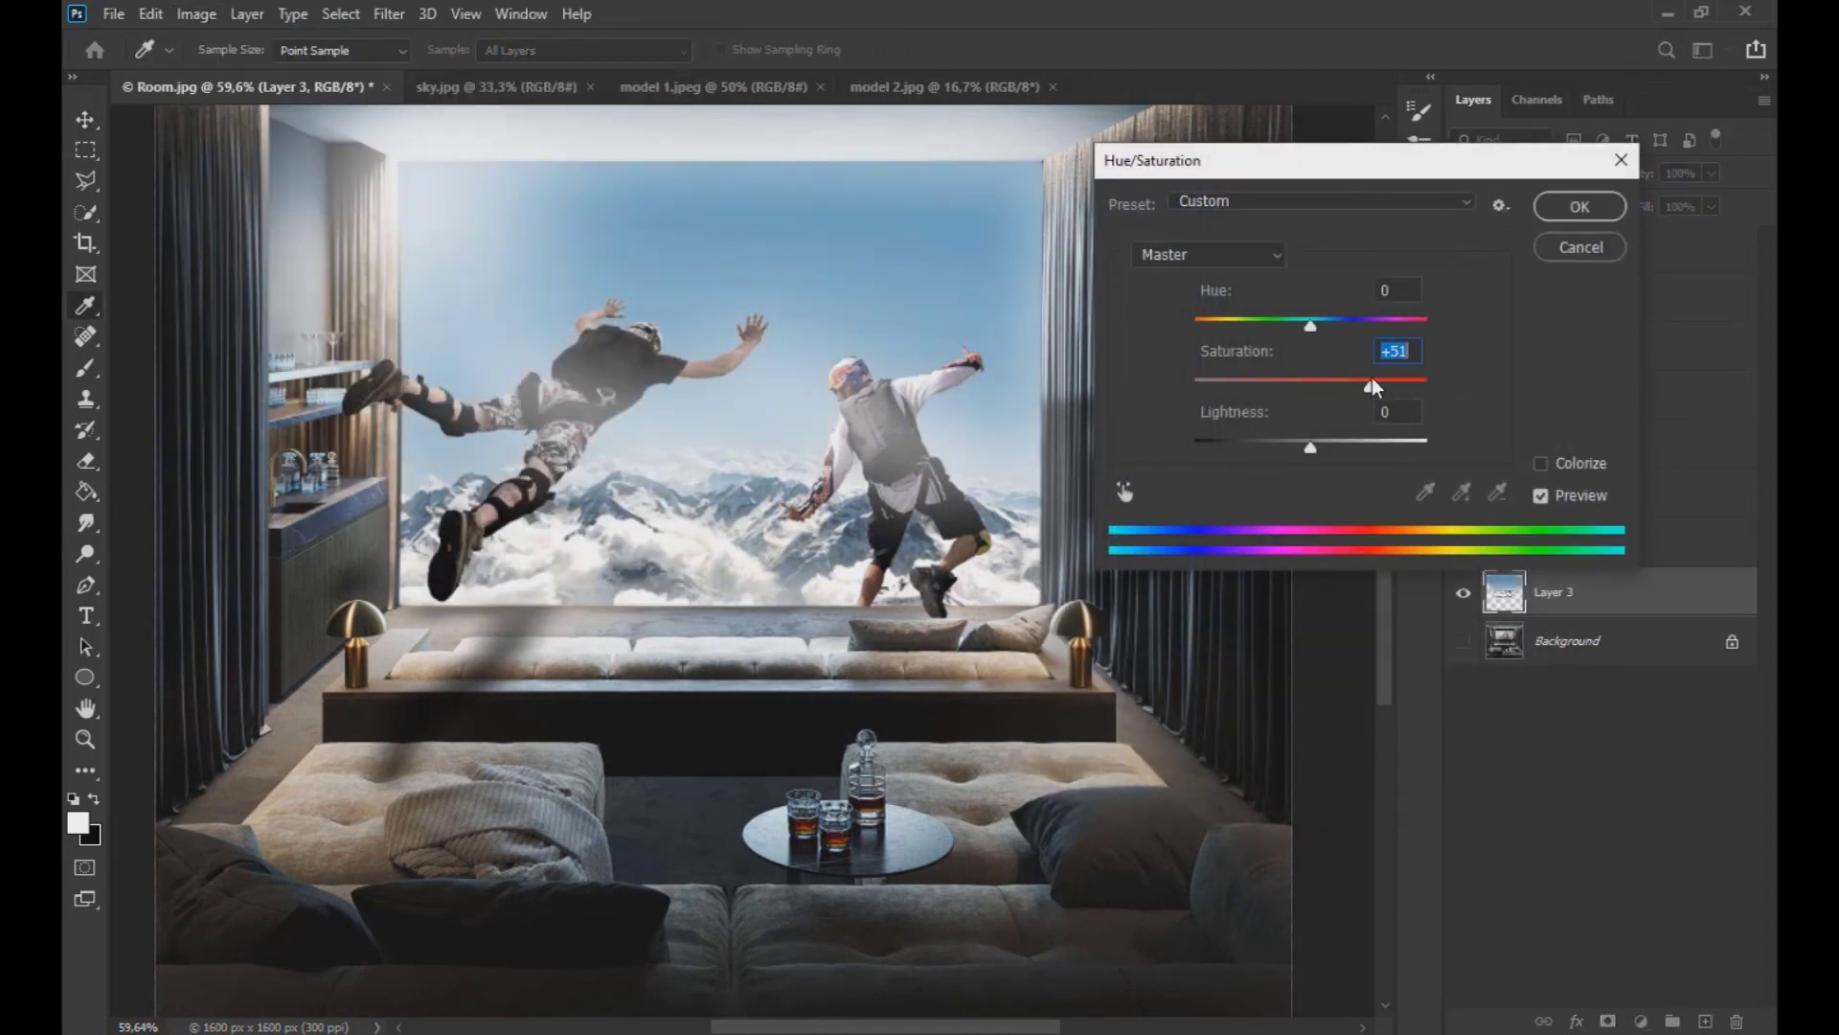
pyautogui.click(1568, 212)
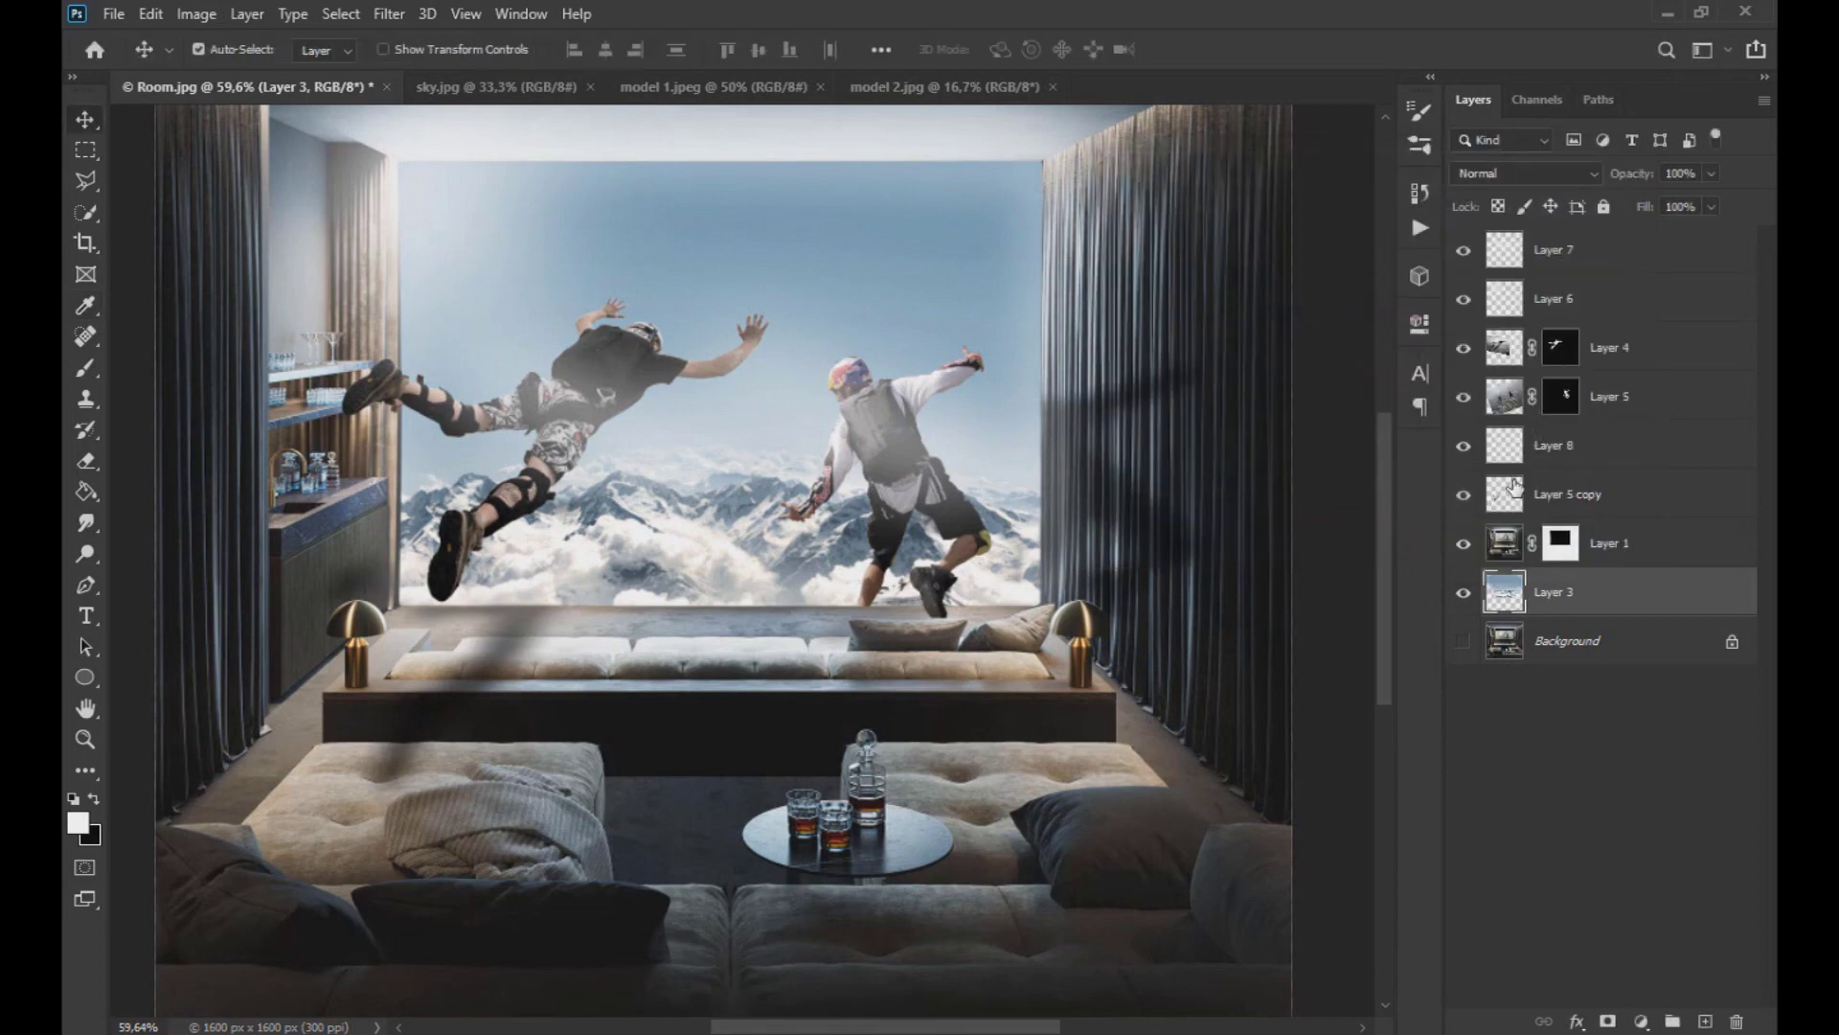
# - Load Layer 1's mask as a selection, activate Layer 8 with a soft 170-pixel brush, and invert the selection to cover the sky opening
pyautogui.click(1519, 546)
pyautogui.keyDown('ctrl'); pyautogui.click(1559, 546); pyautogui.keyUp('ctrl')
pyautogui.click(1560, 546)
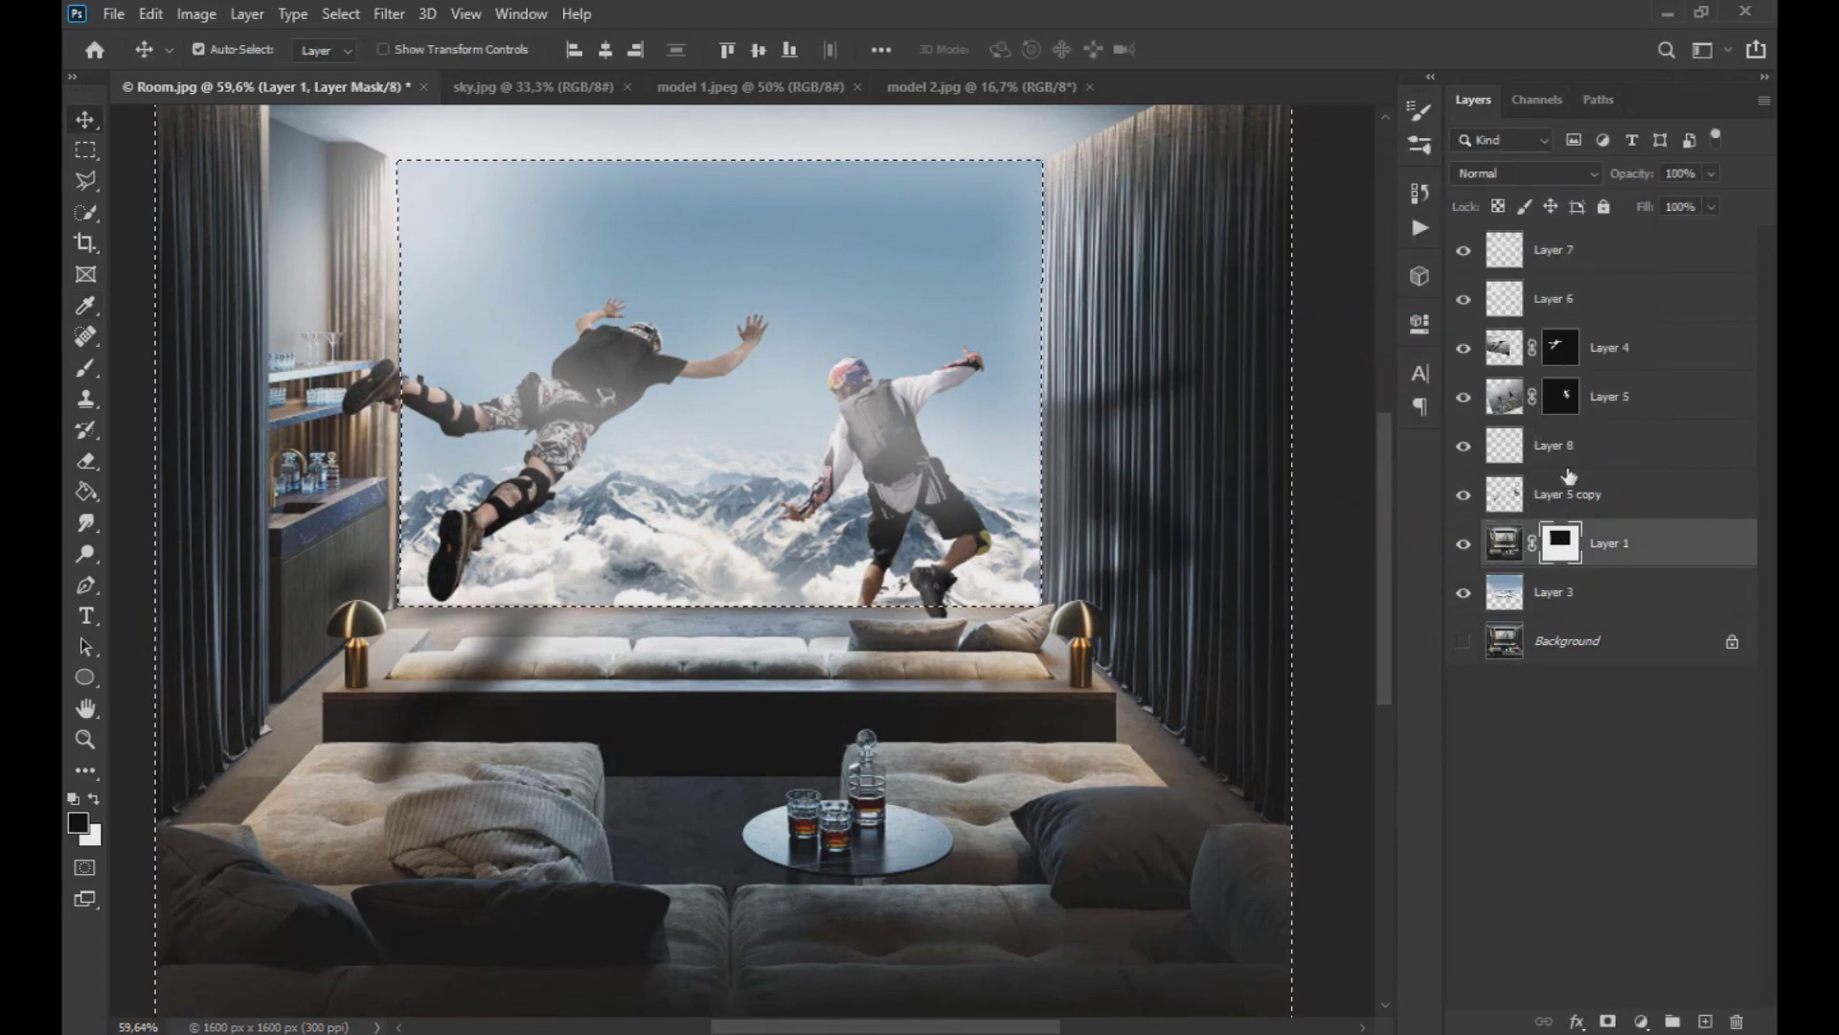
pyautogui.click(1567, 450)
pyautogui.click(85, 368)
pyautogui.keyDown('alt'); pyautogui.rightClick(665, 262); pyautogui.keyUp('alt')
pyautogui.click(232, 50)
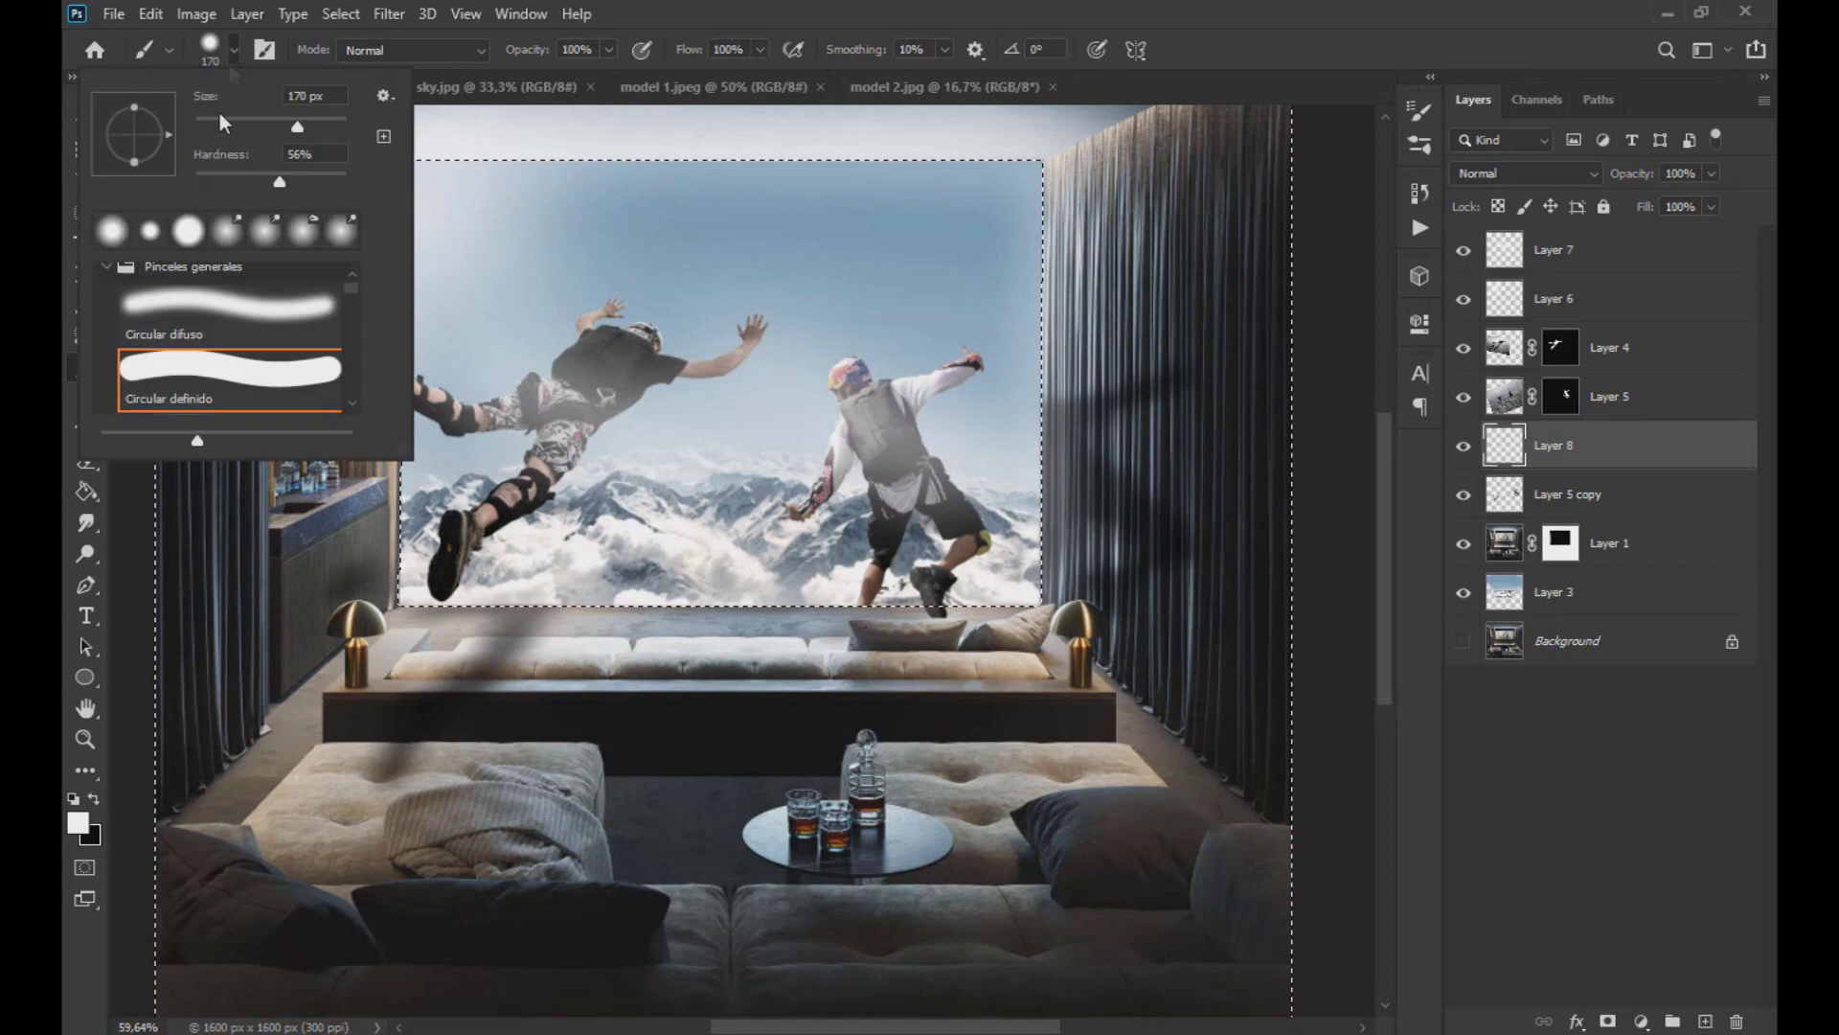
pyautogui.click(195, 180)
pyautogui.press('Escape')
pyautogui.click(341, 14)
pyautogui.click(390, 106)
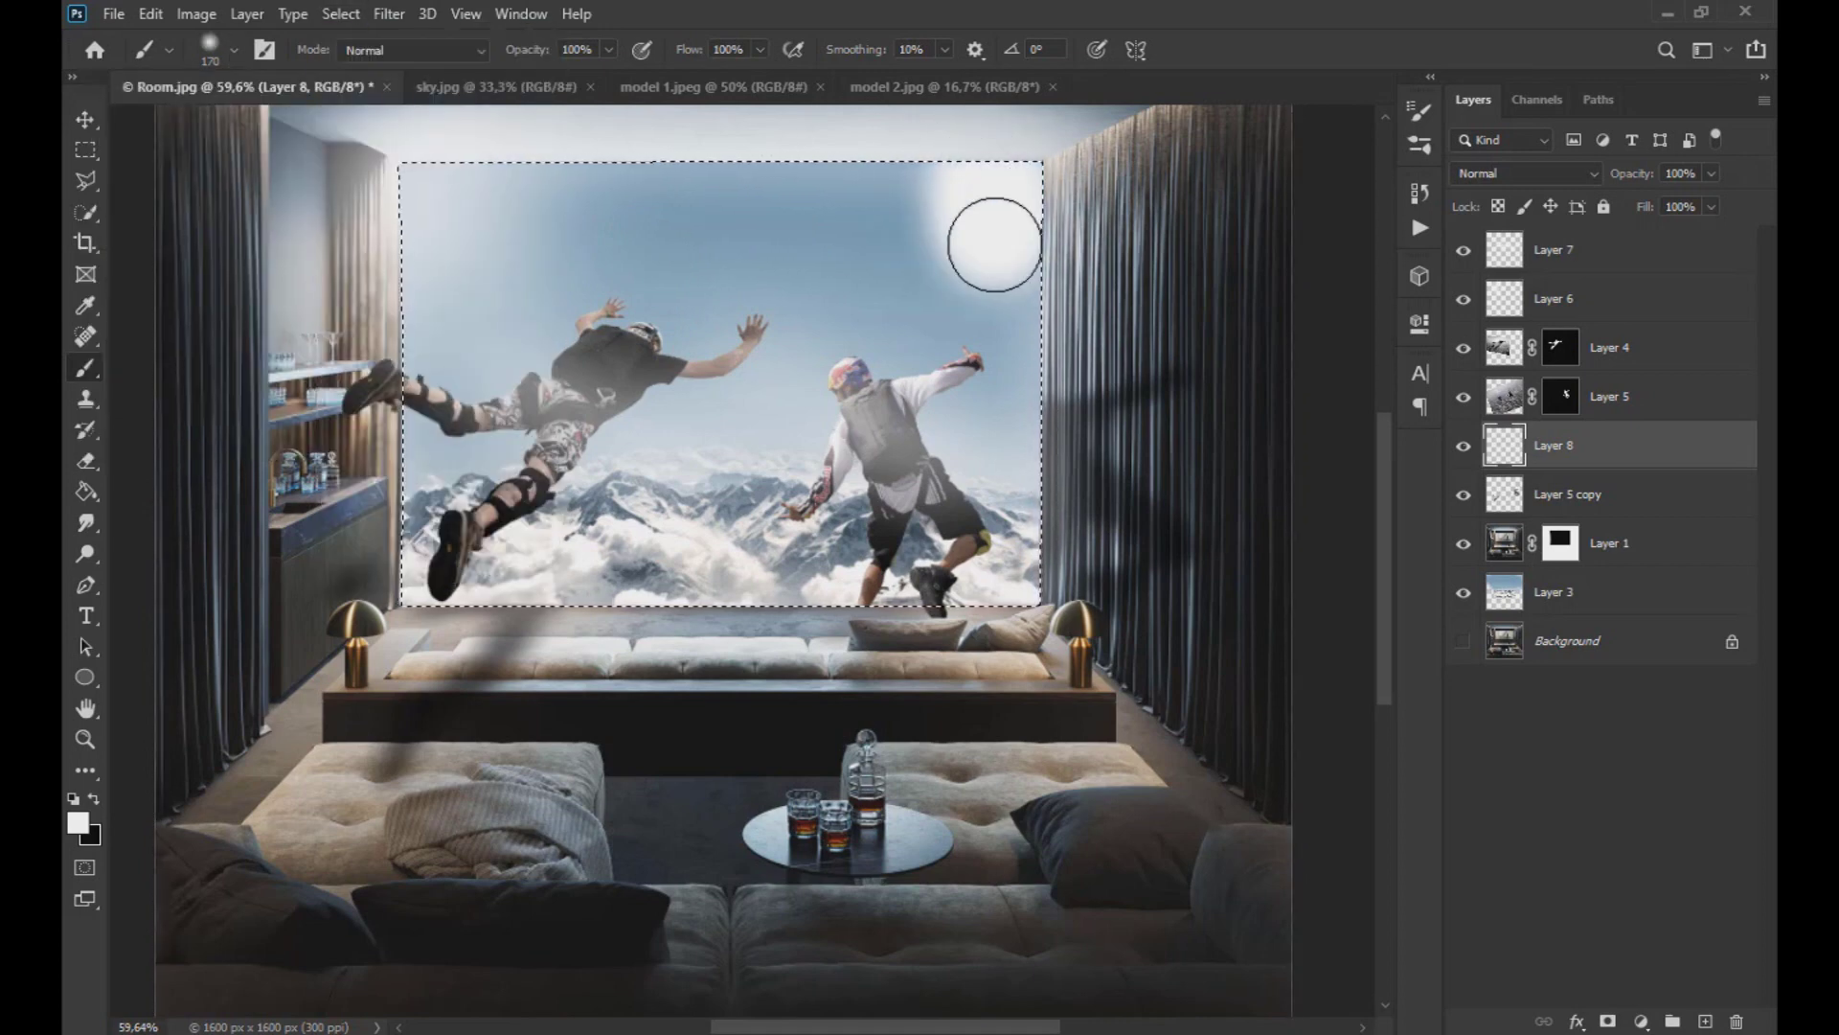
# - Add a mask to Layer 8 from the selection and invert it so the glow is hidden inside the sky opening
pyautogui.click(1607, 1022)
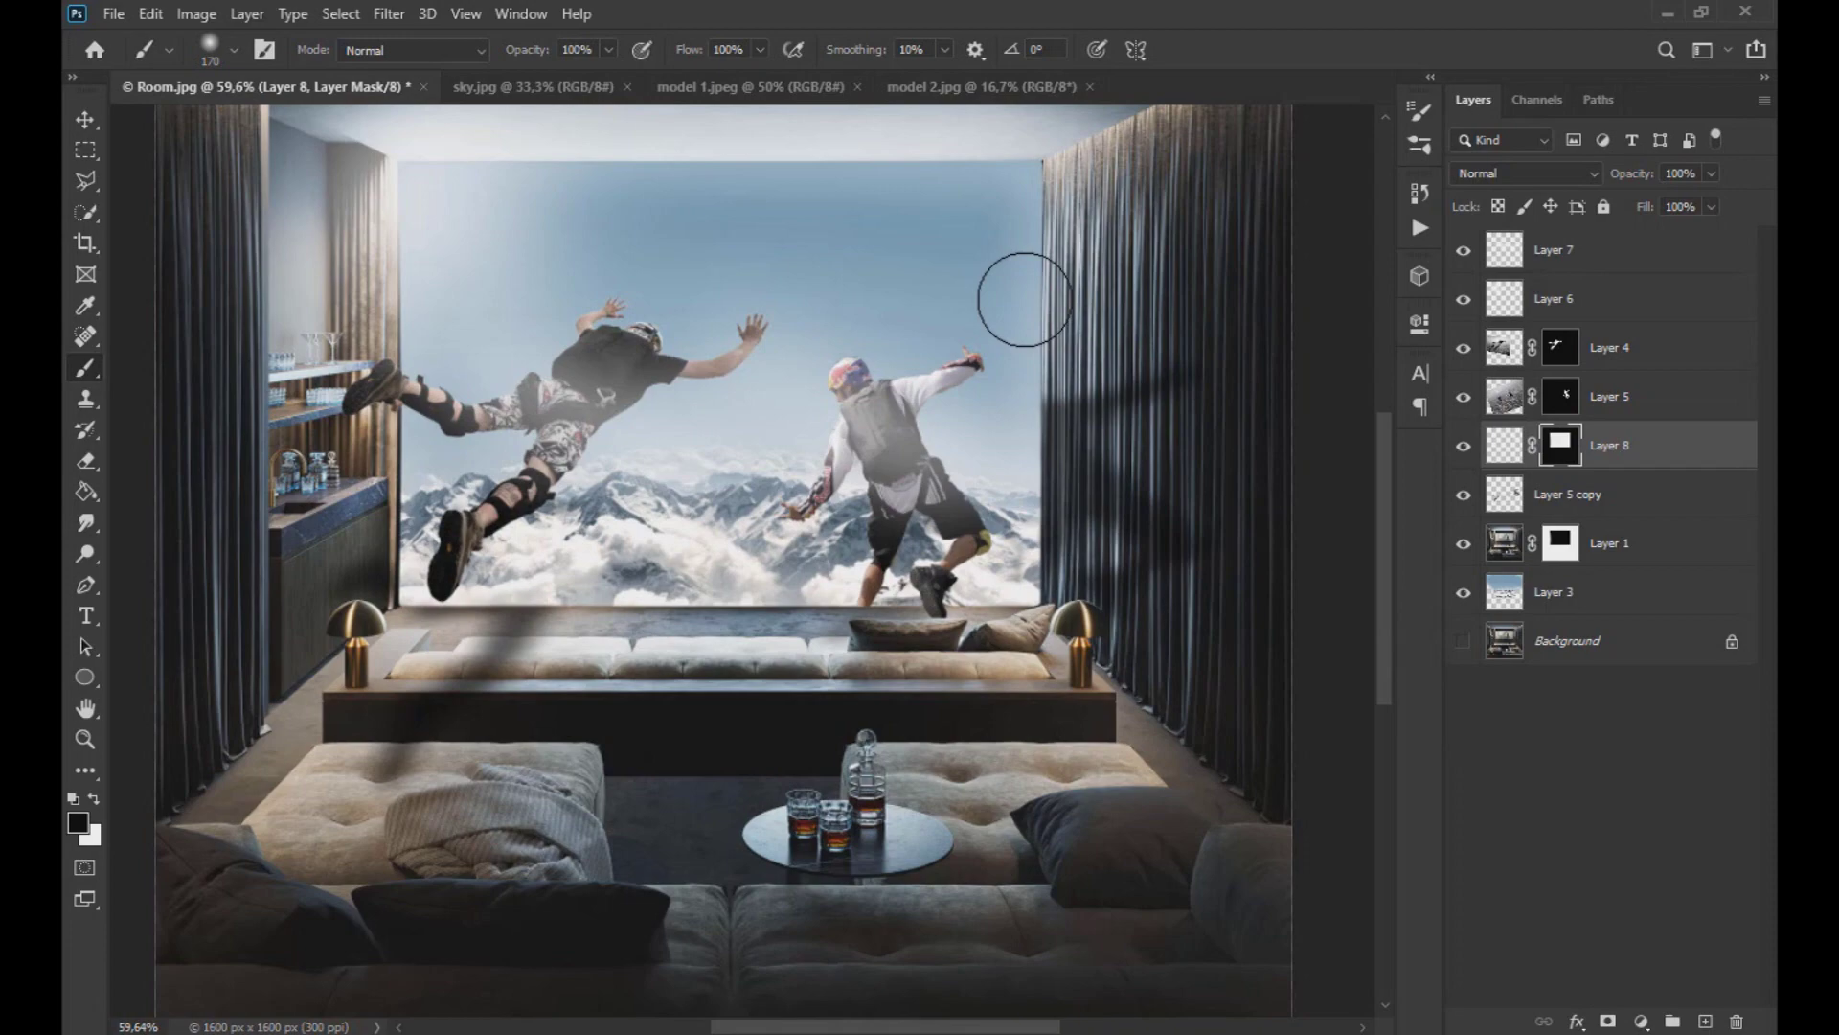
pyautogui.hotkey('ctrl', 'i')
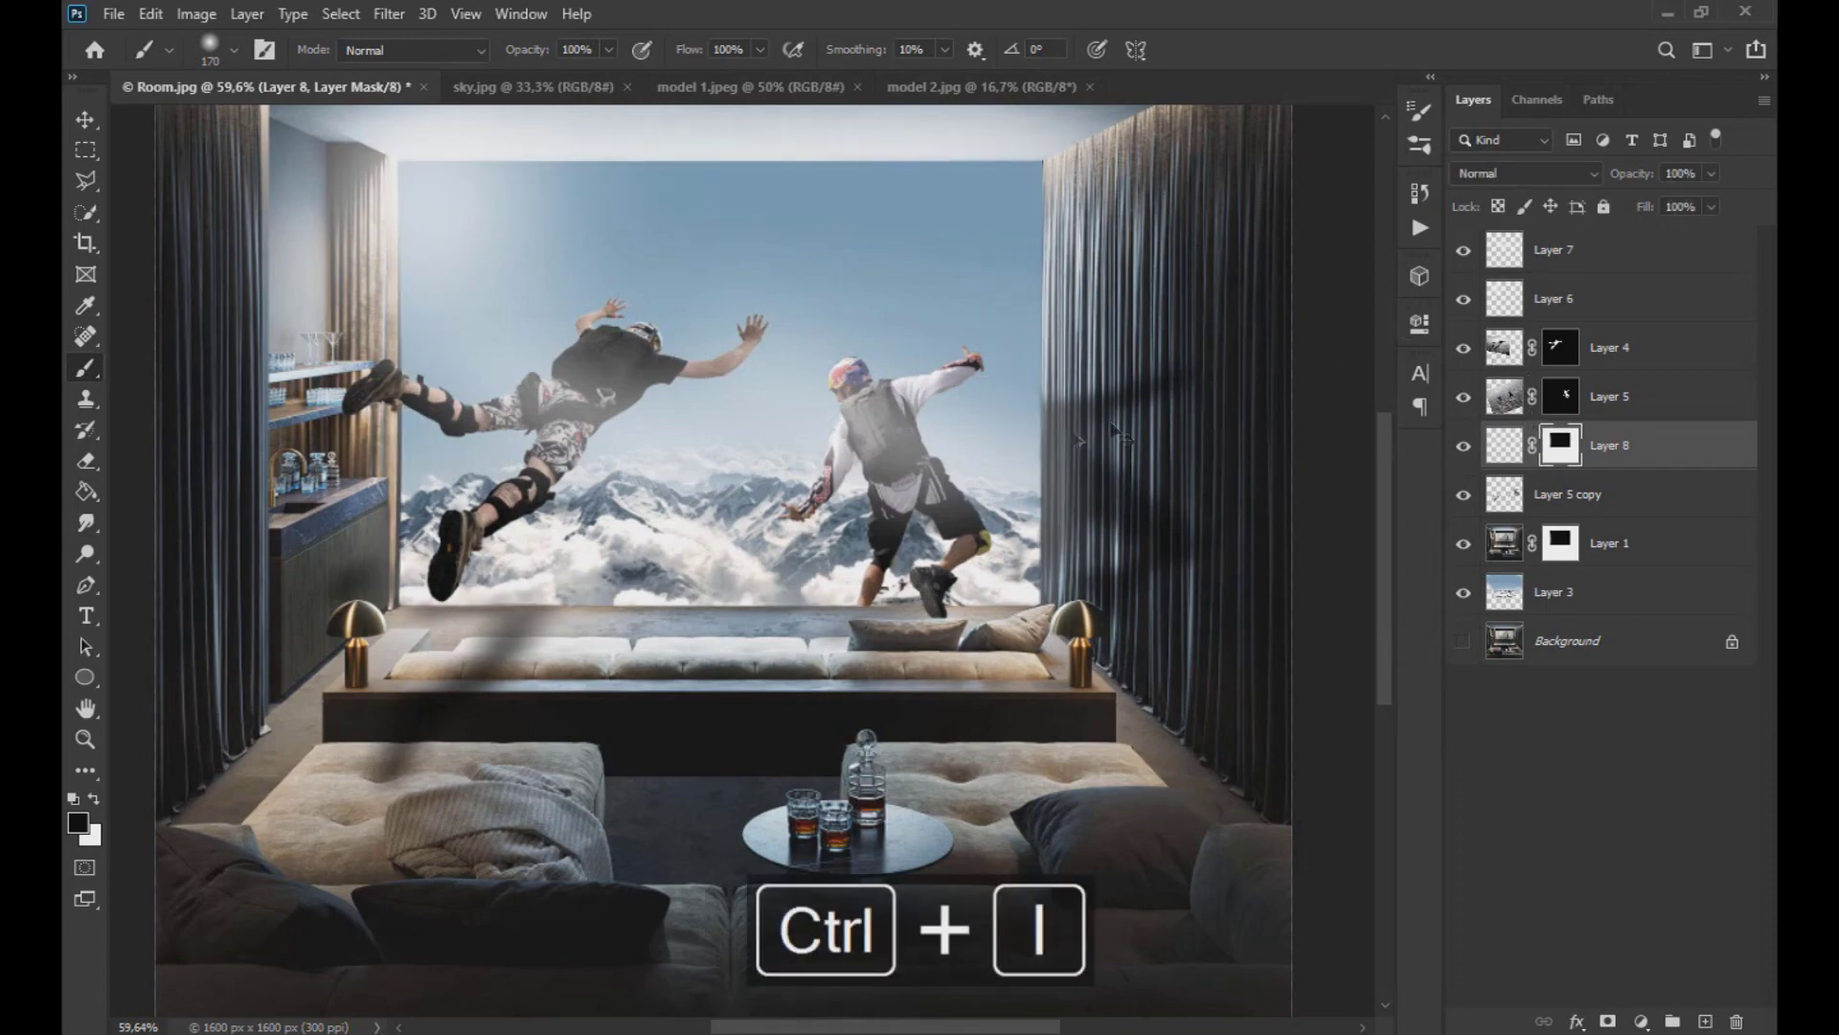
pyautogui.scroll(-3, 1058, 456)
pyautogui.click(93, 127)
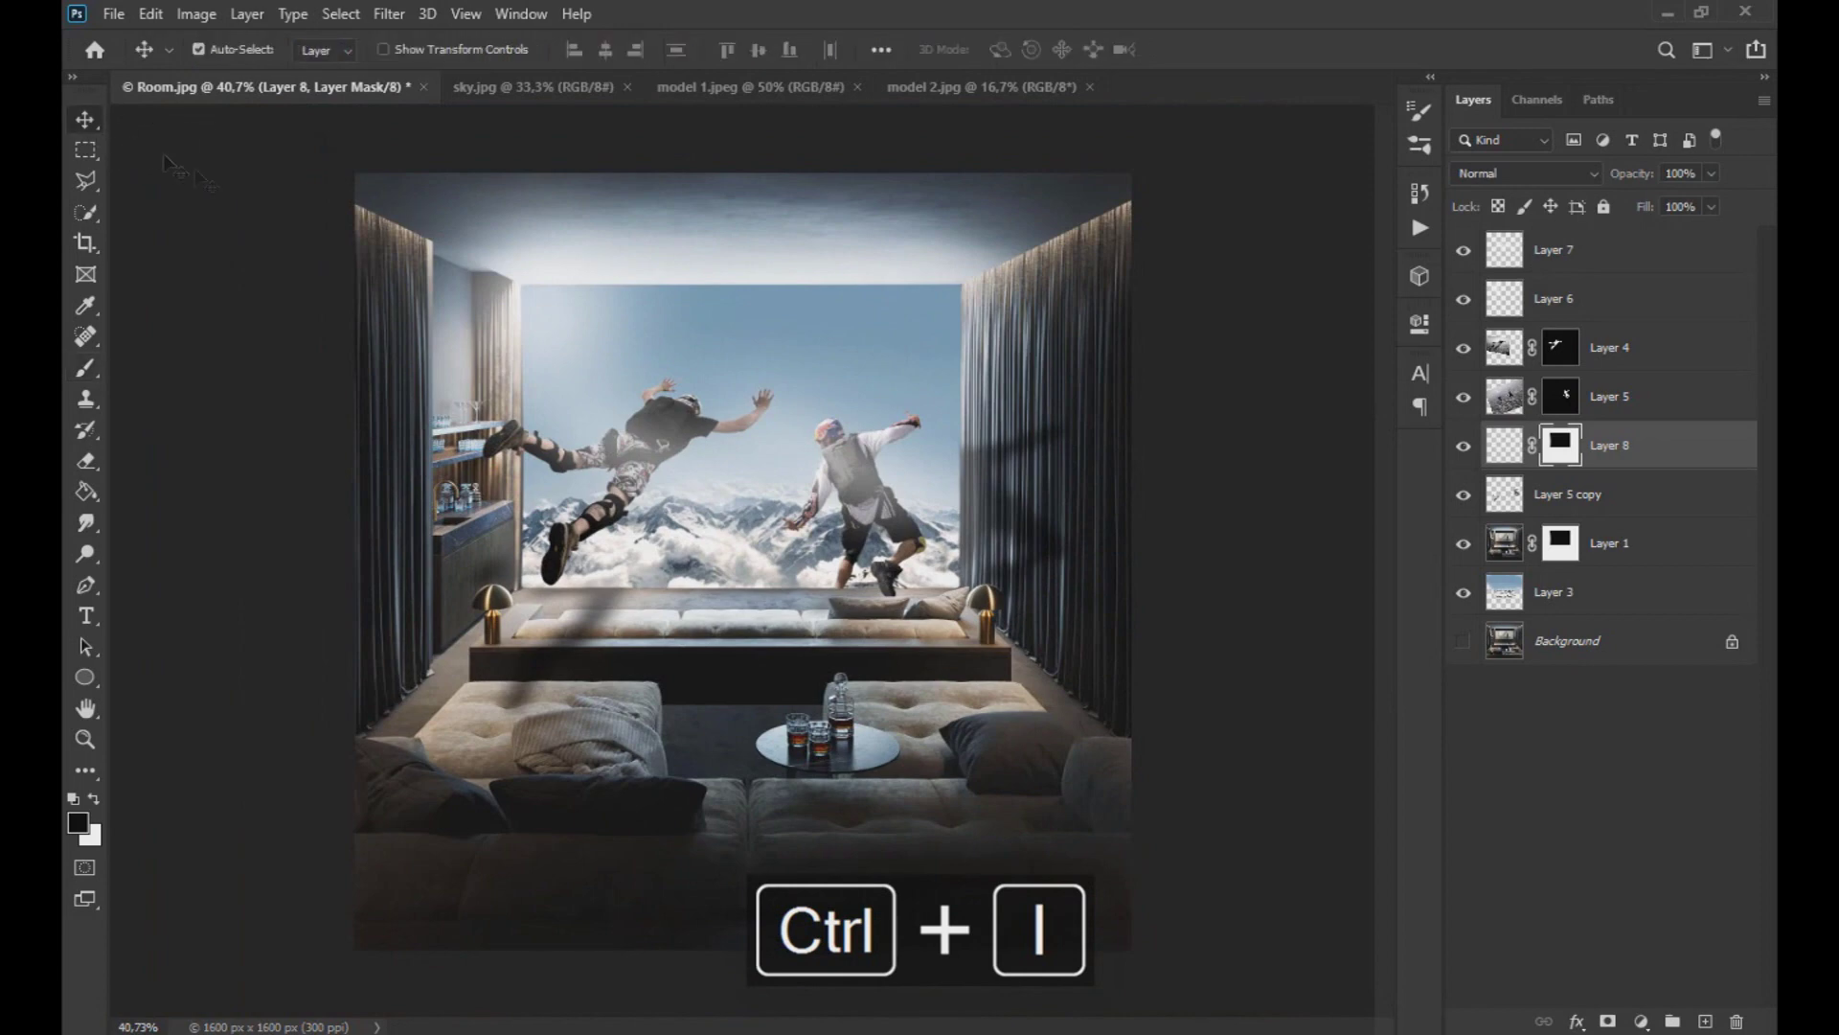
# - Stamp all visible layers into a new merged layer above Layer 7
pyautogui.scroll(3, 901, 789)
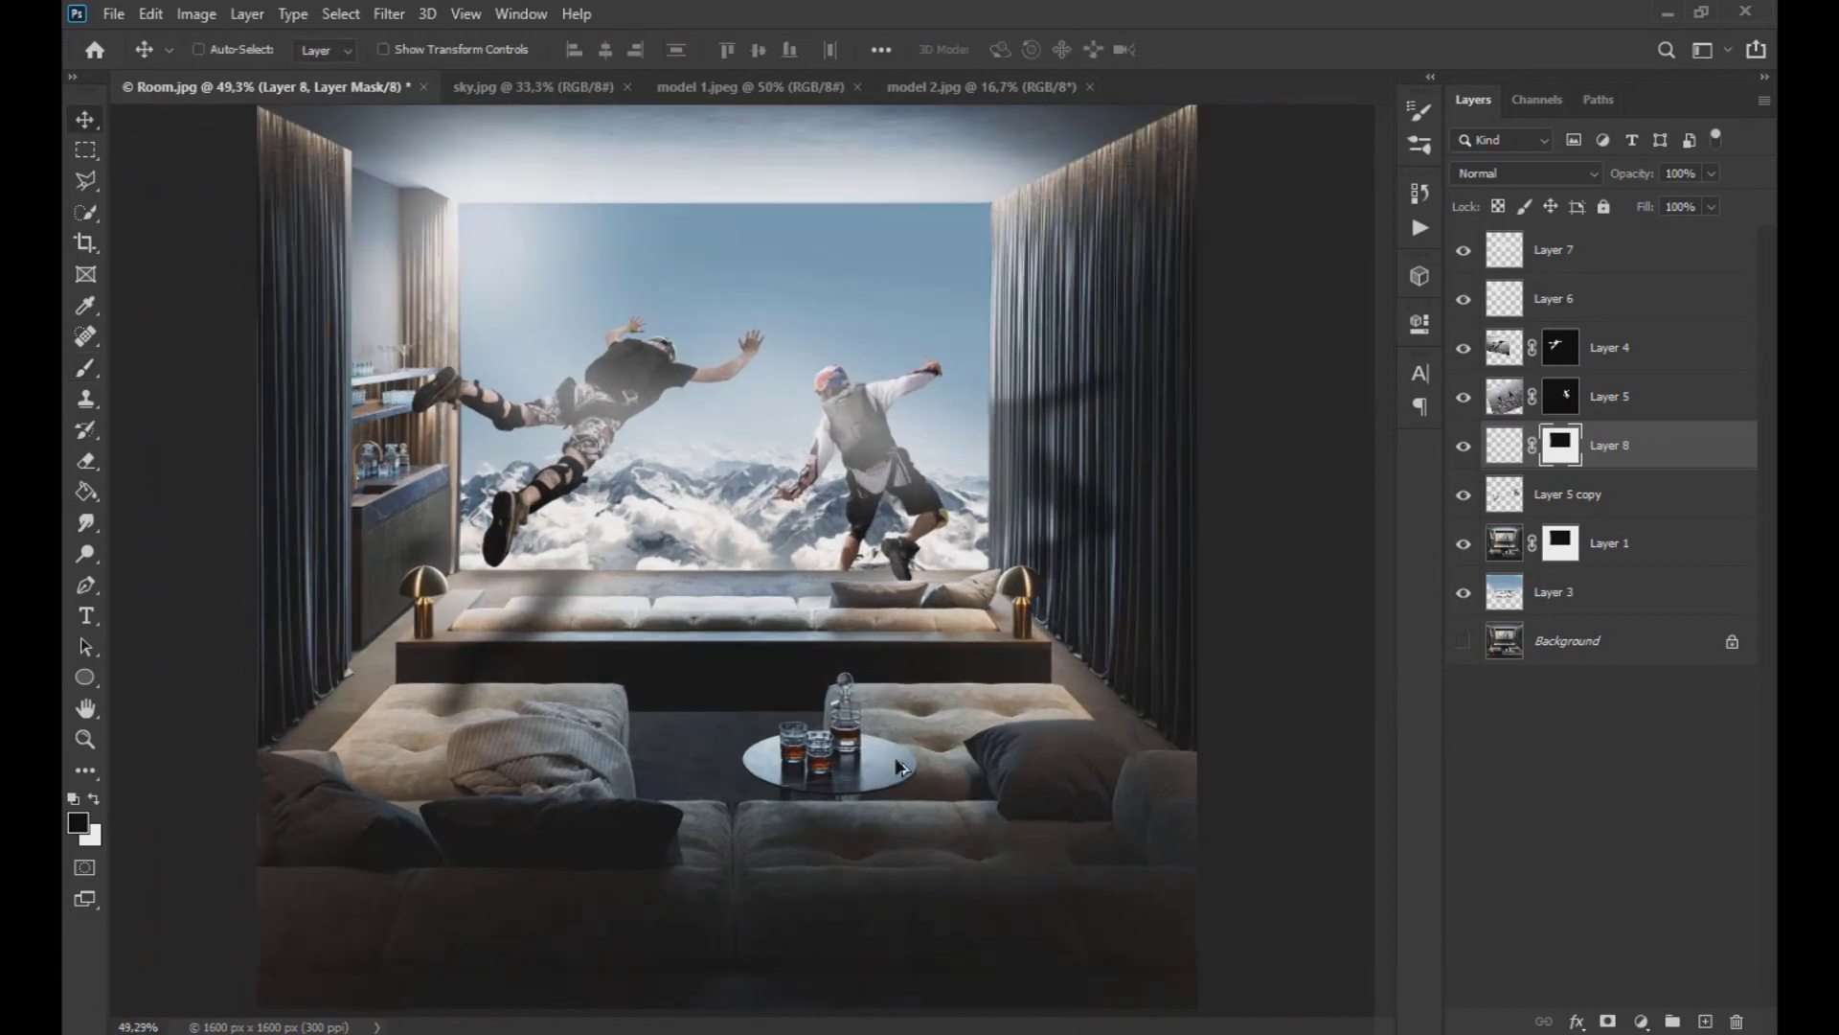
pyautogui.click(1581, 268)
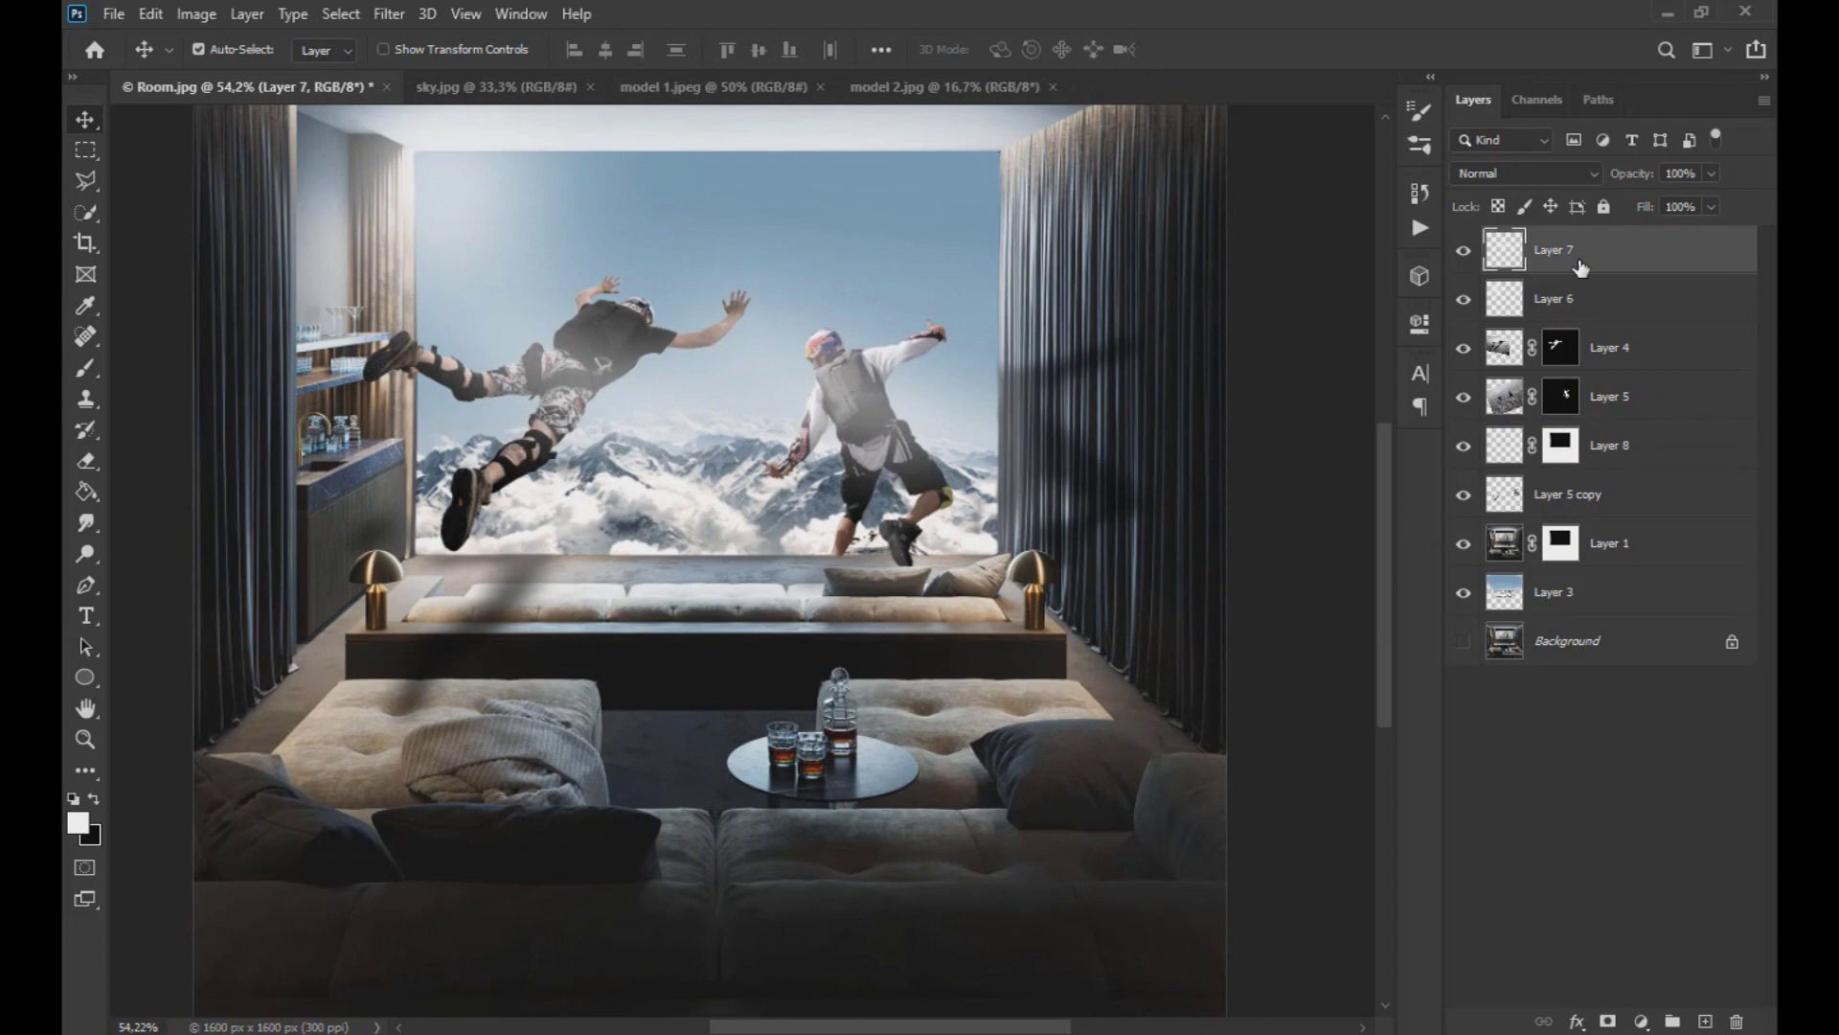
pyautogui.hotkey('ctrl', 'shift', 'alt', 'e')
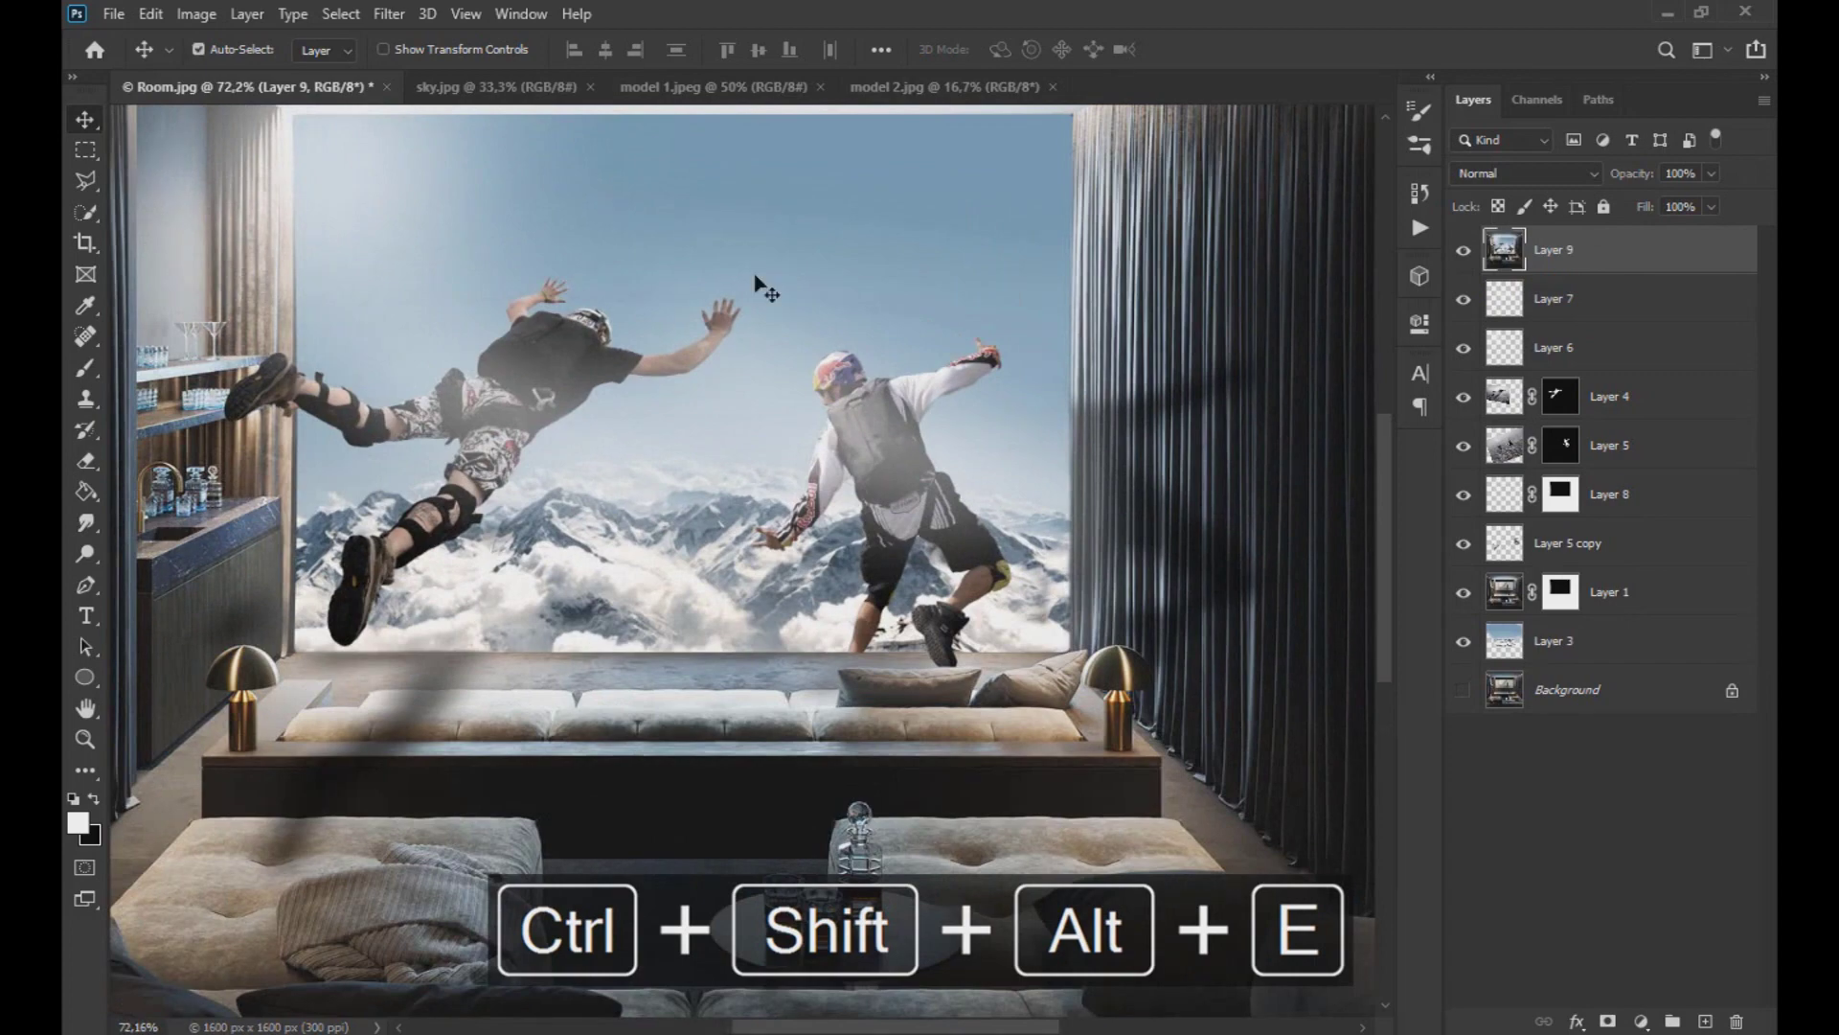
pyautogui.scroll(1, 737, 304)
pyautogui.press('ctrl')
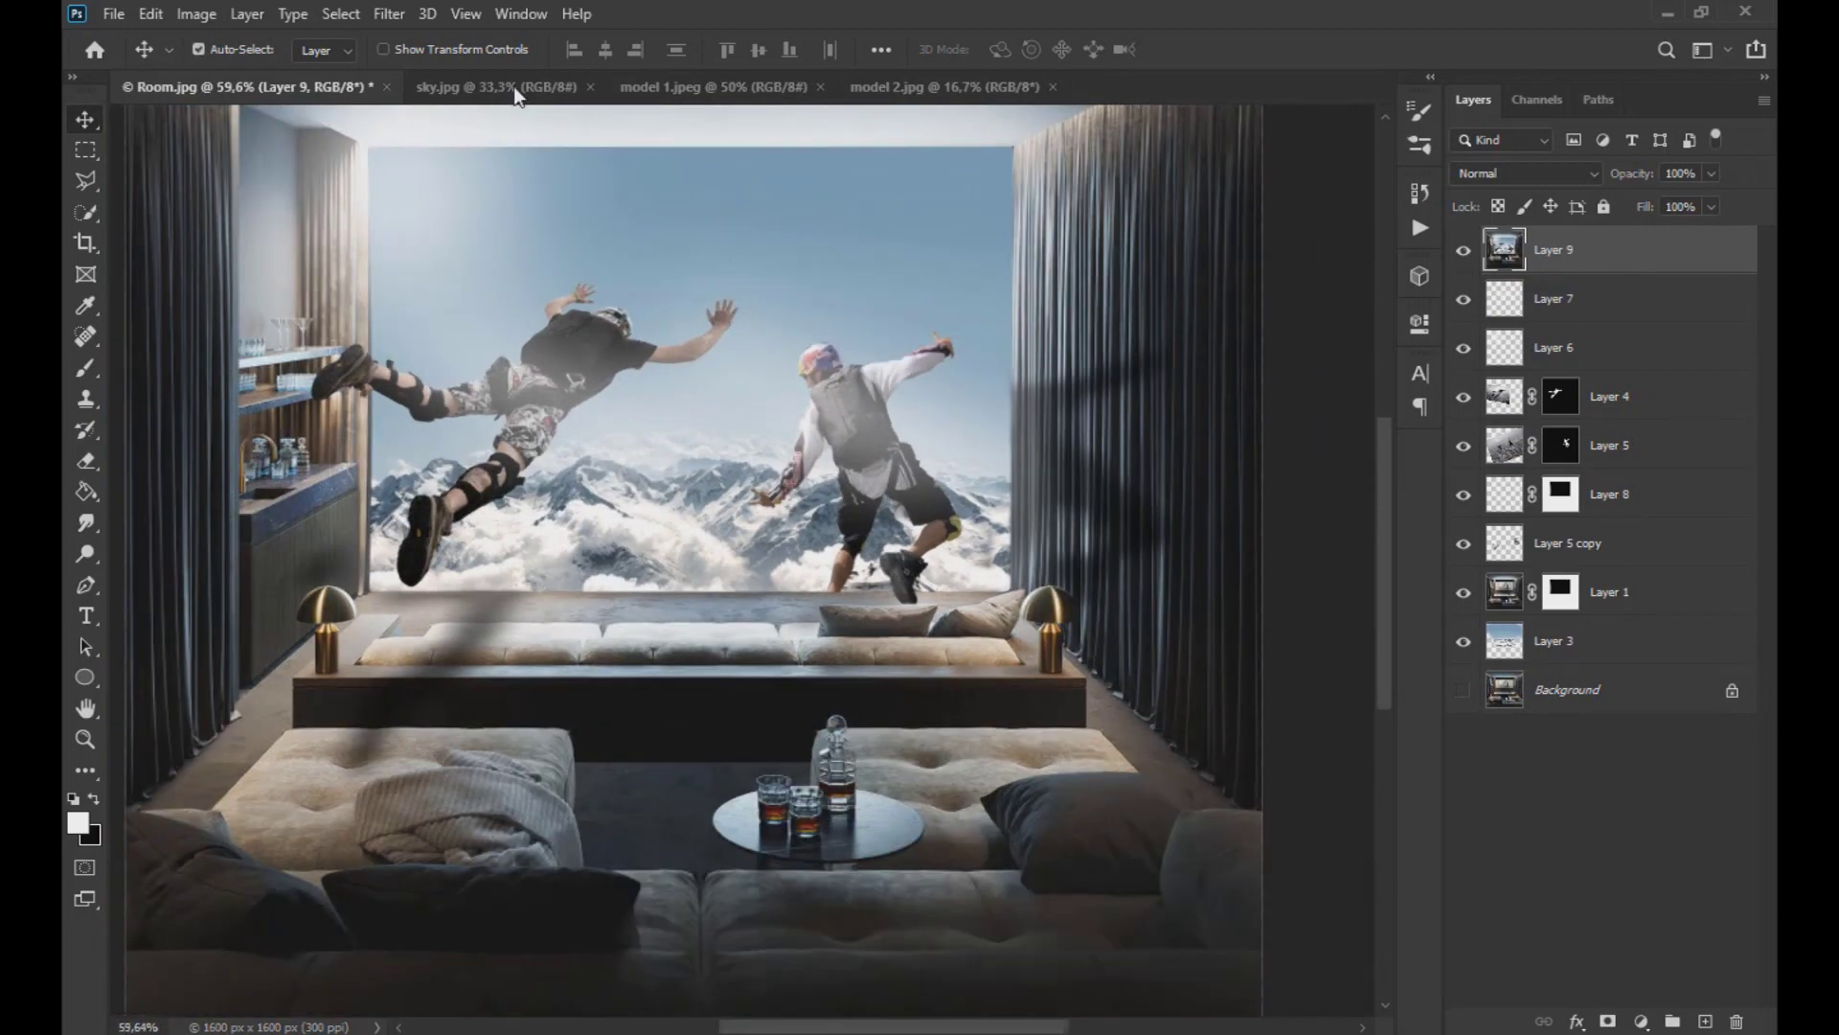
# - In the Camera Raw Filter on the merged layer, set Temperature -8, Exposure +0.15, Contrast +18, Highlights +6, Shadows -10 and Whites +4
pyautogui.click(403, 15)
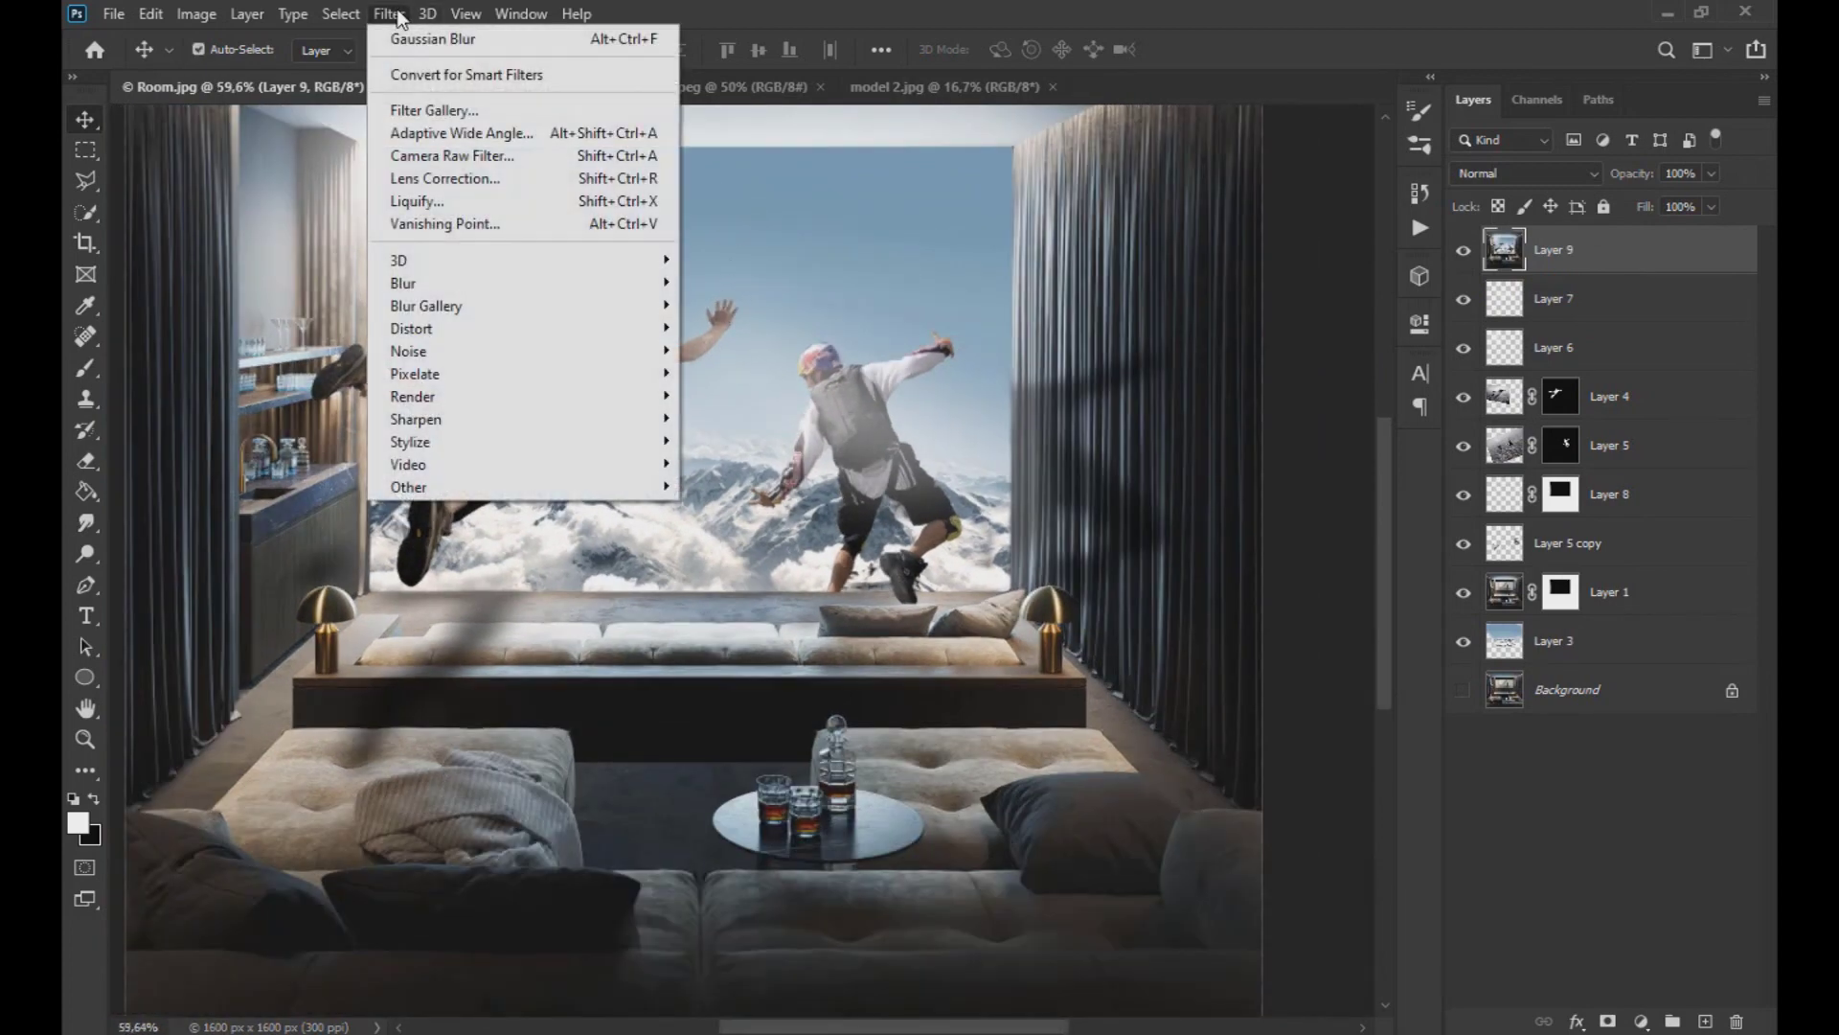
pyautogui.click(502, 152)
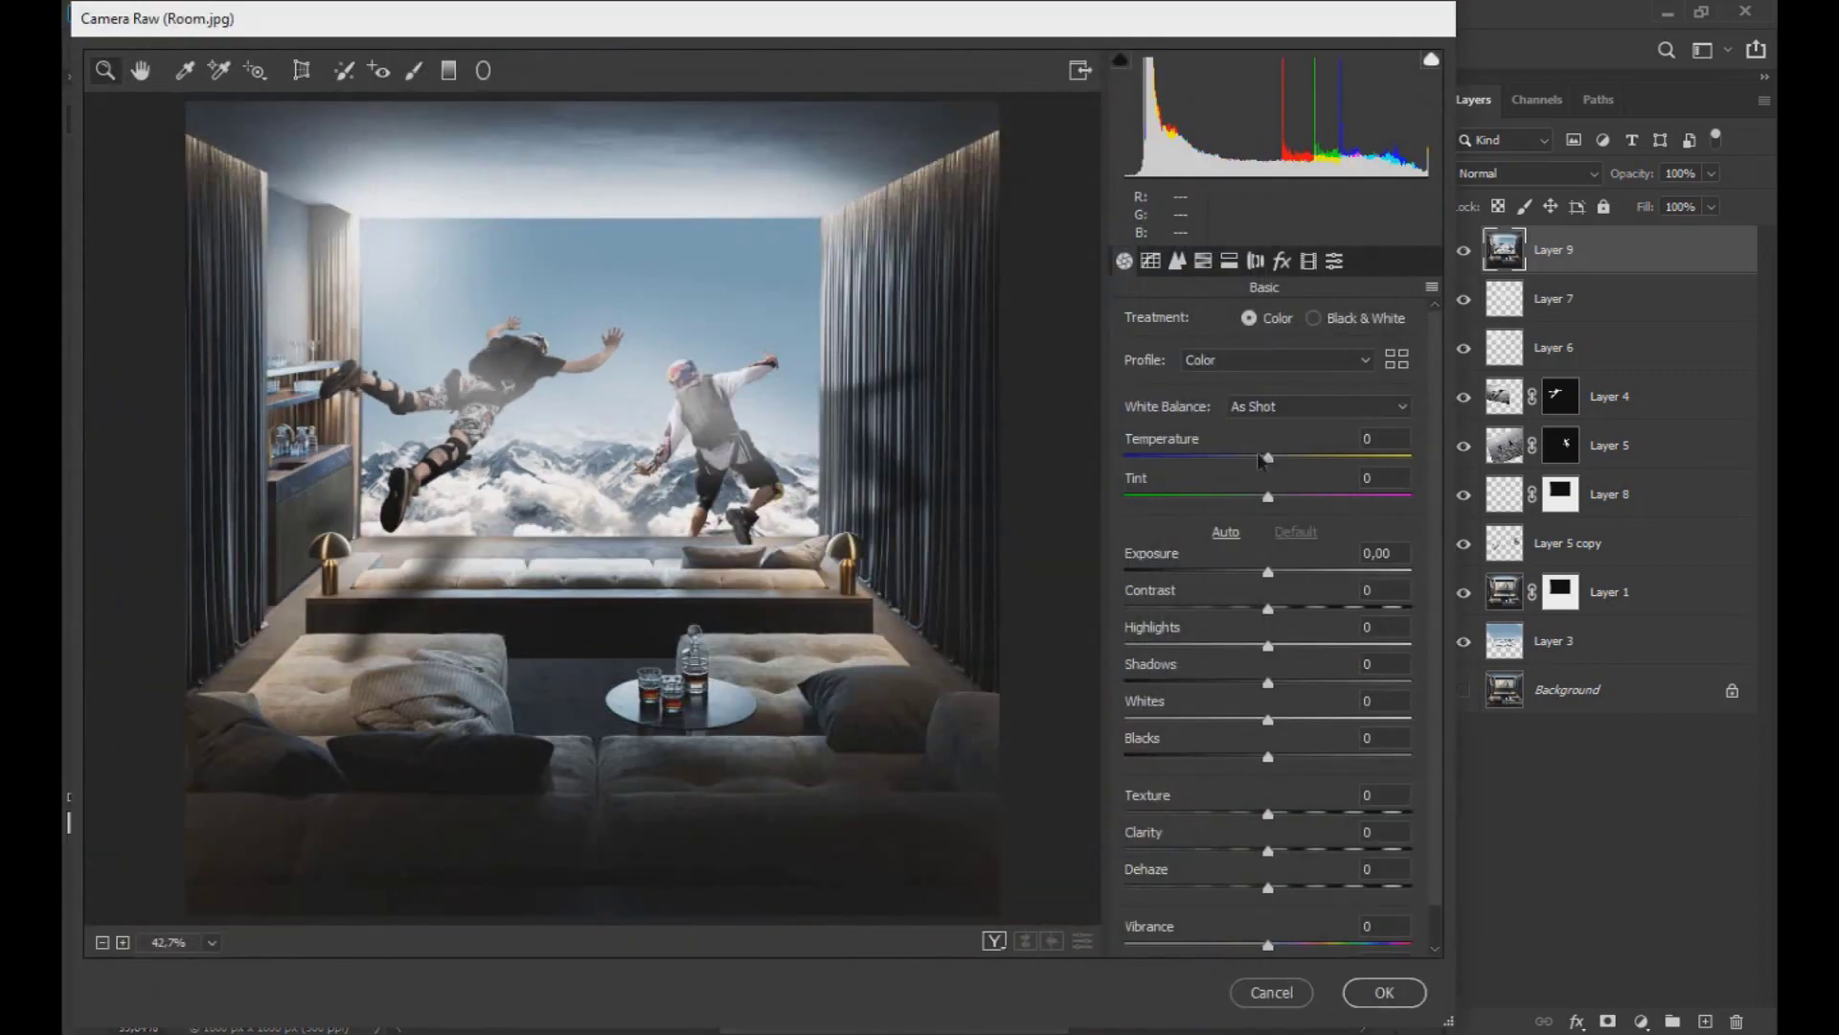
pyautogui.moveTo(1261, 461)
pyautogui.mouseDown()
pyautogui.moveTo(1289, 473)
pyautogui.moveTo(1275, 461)
pyautogui.mouseUp()
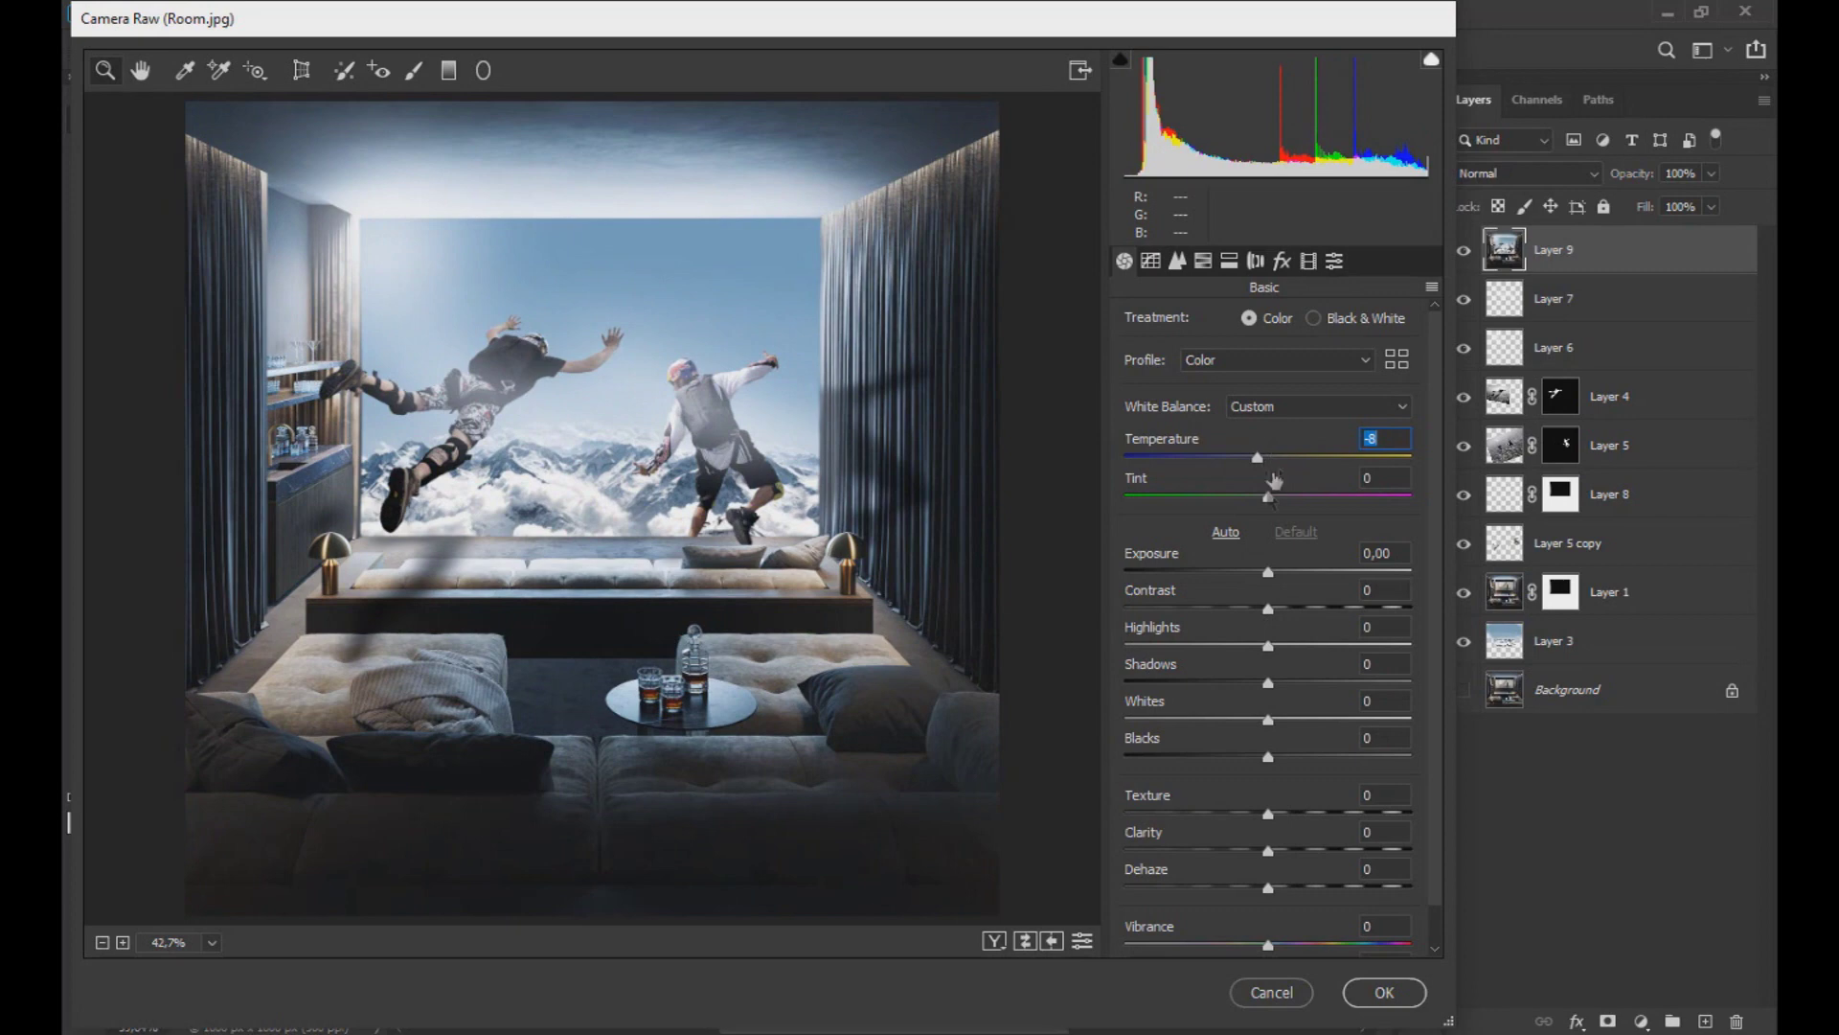
pyautogui.moveTo(1269, 572); pyautogui.dragTo(1271, 726)
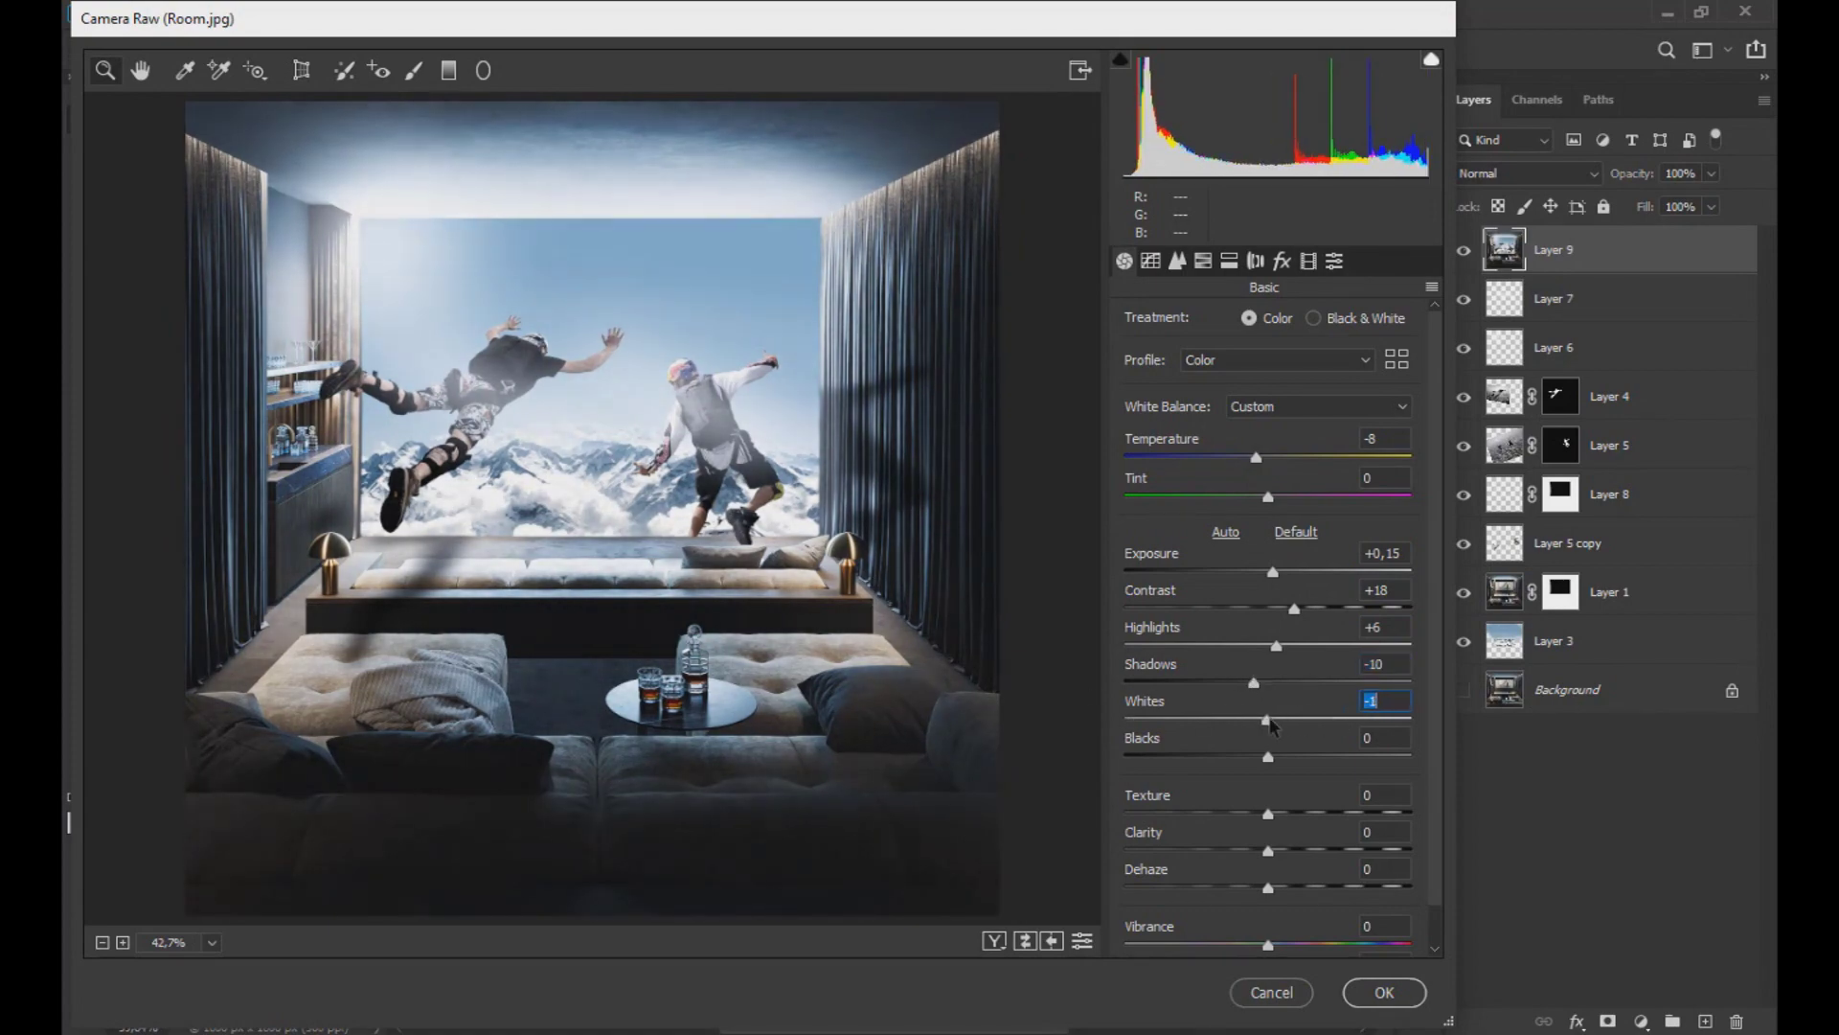
# - Set the Camera Raw luminance noise reduction to about 46 while checking the jumpers up close
pyautogui.click(1177, 261)
pyautogui.moveTo(635, 398); pyautogui.dragTo(670, 406)
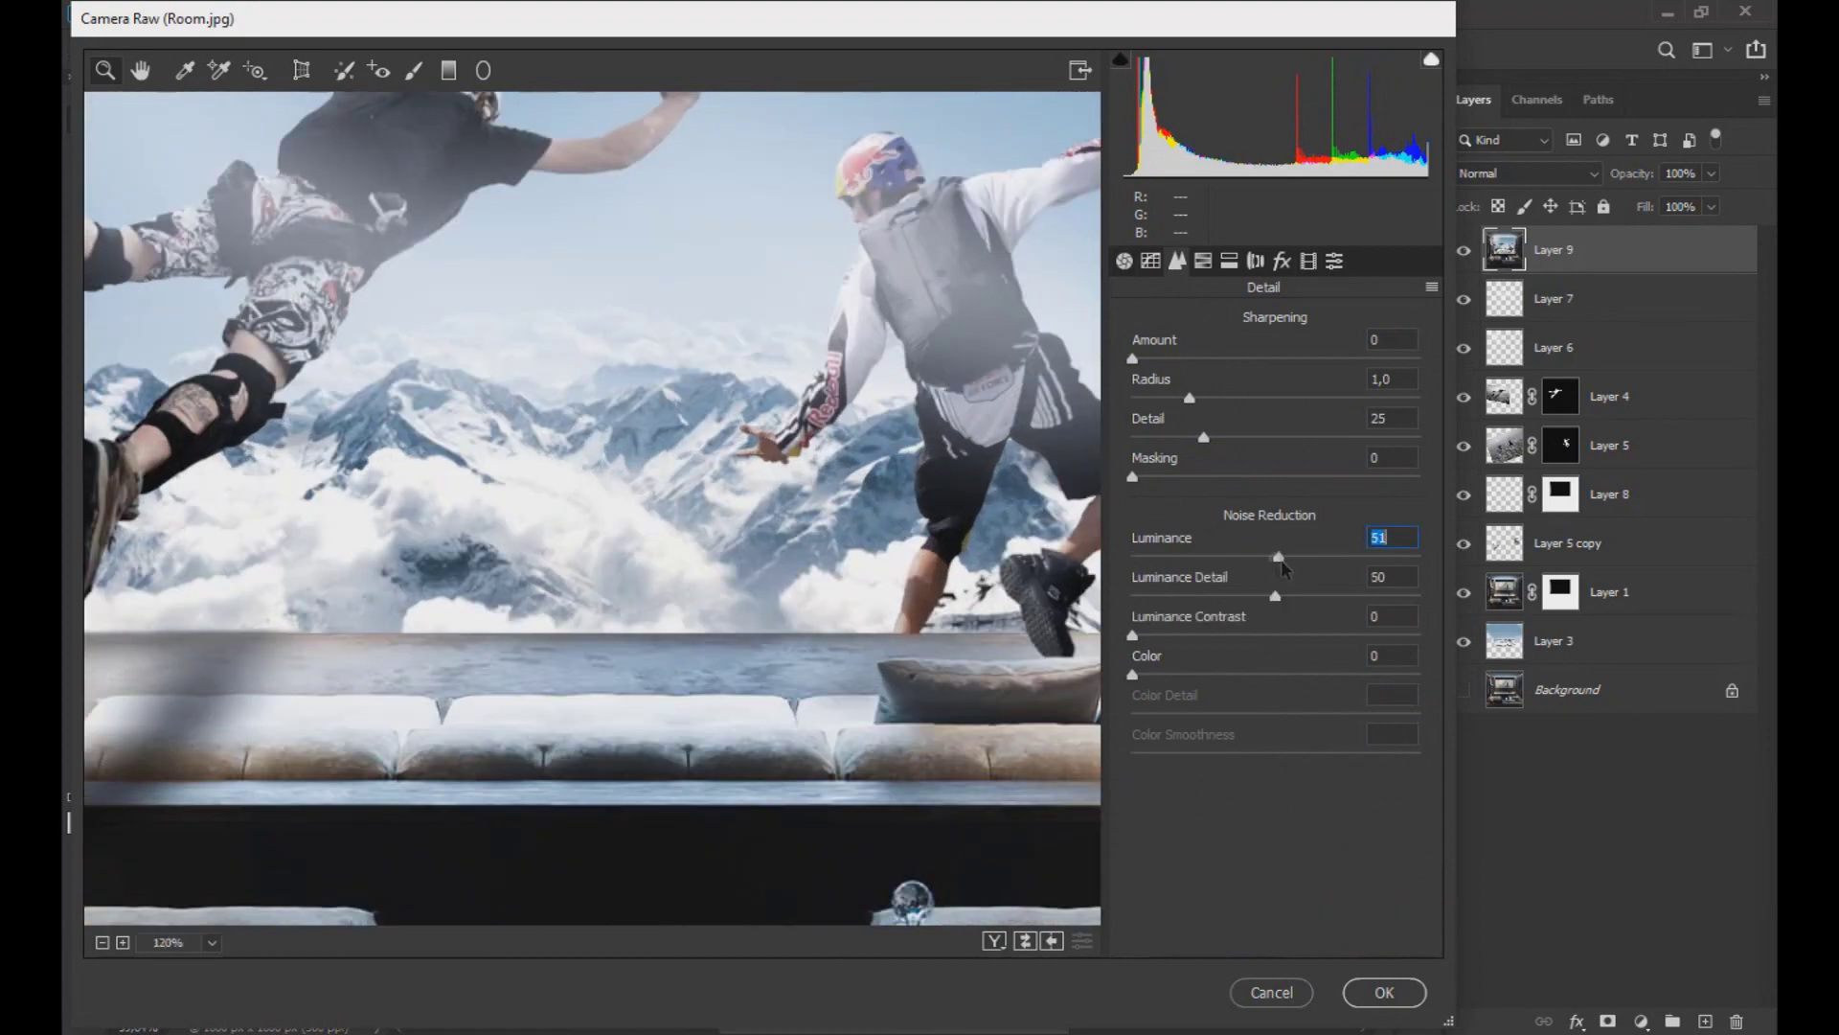
pyautogui.moveTo(1268, 566); pyautogui.dragTo(1266, 566)
pyautogui.moveTo(607, 533); pyautogui.dragTo(561, 533)
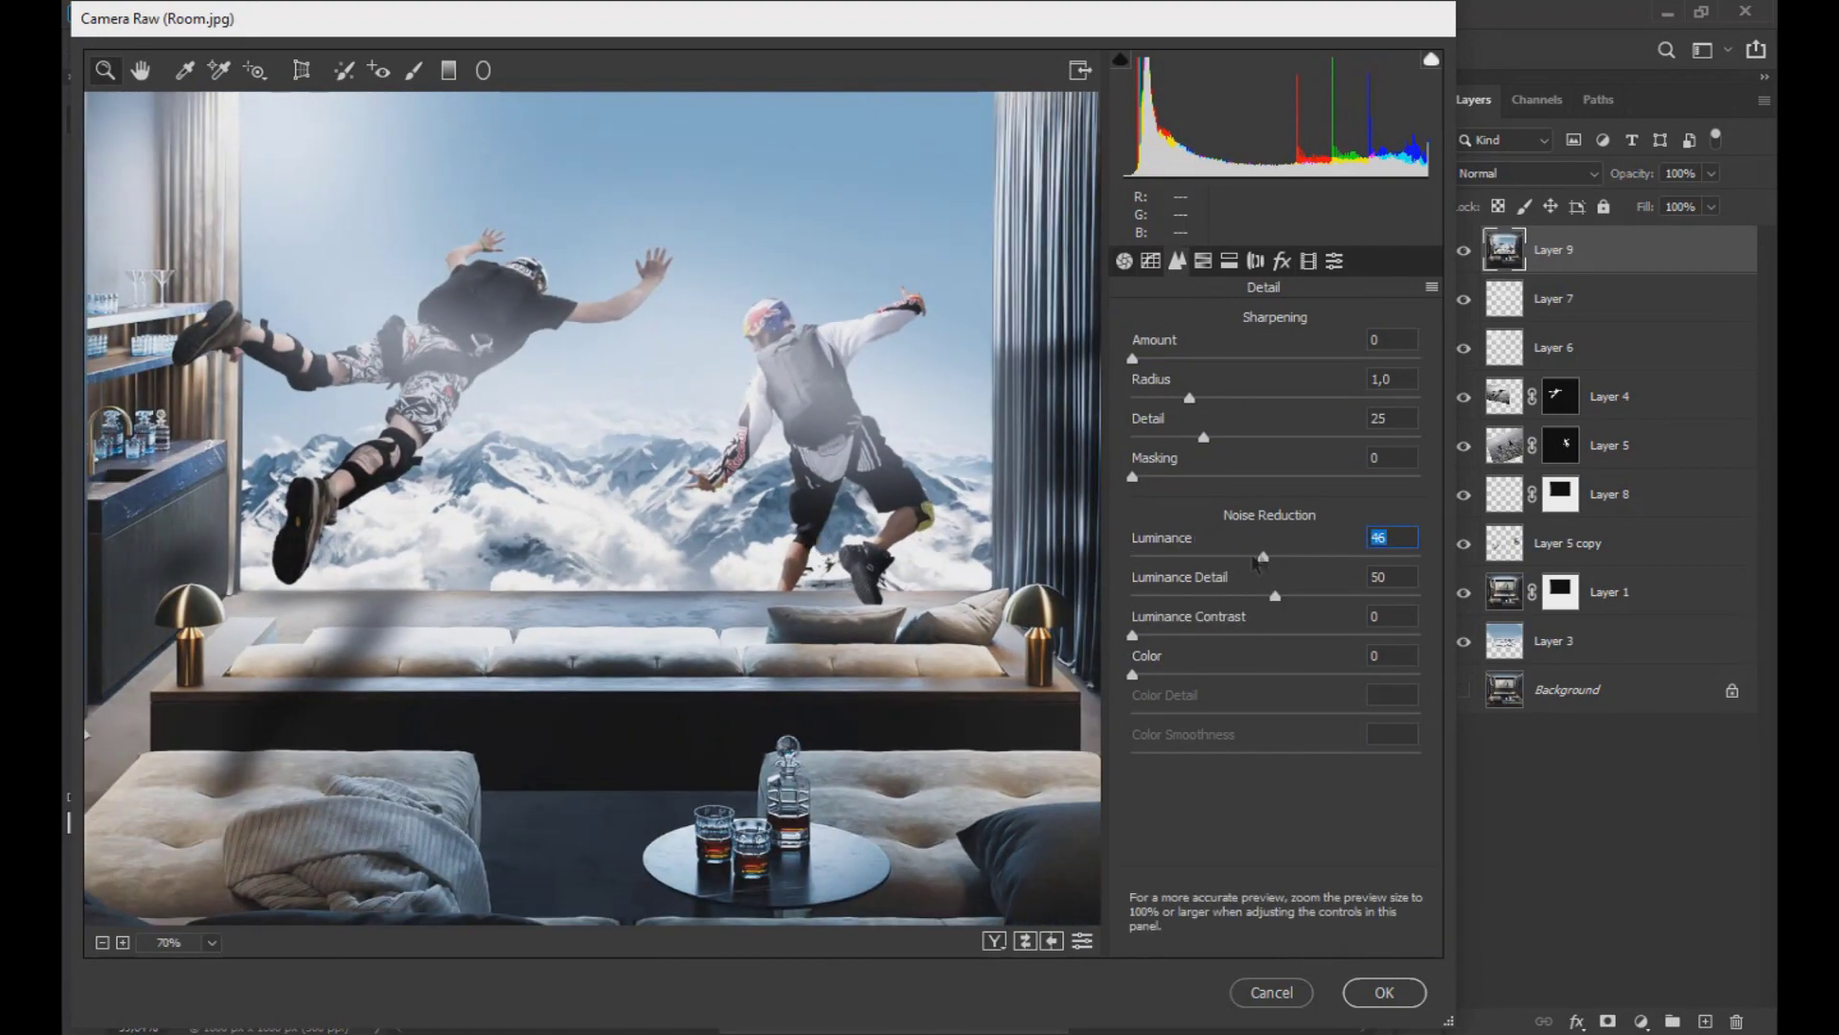
# - Set the Camera Raw Highlights to -8 and apply the filter to the merged layer
pyautogui.click(1127, 261)
pyautogui.moveTo(1277, 648); pyautogui.dragTo(1273, 646)
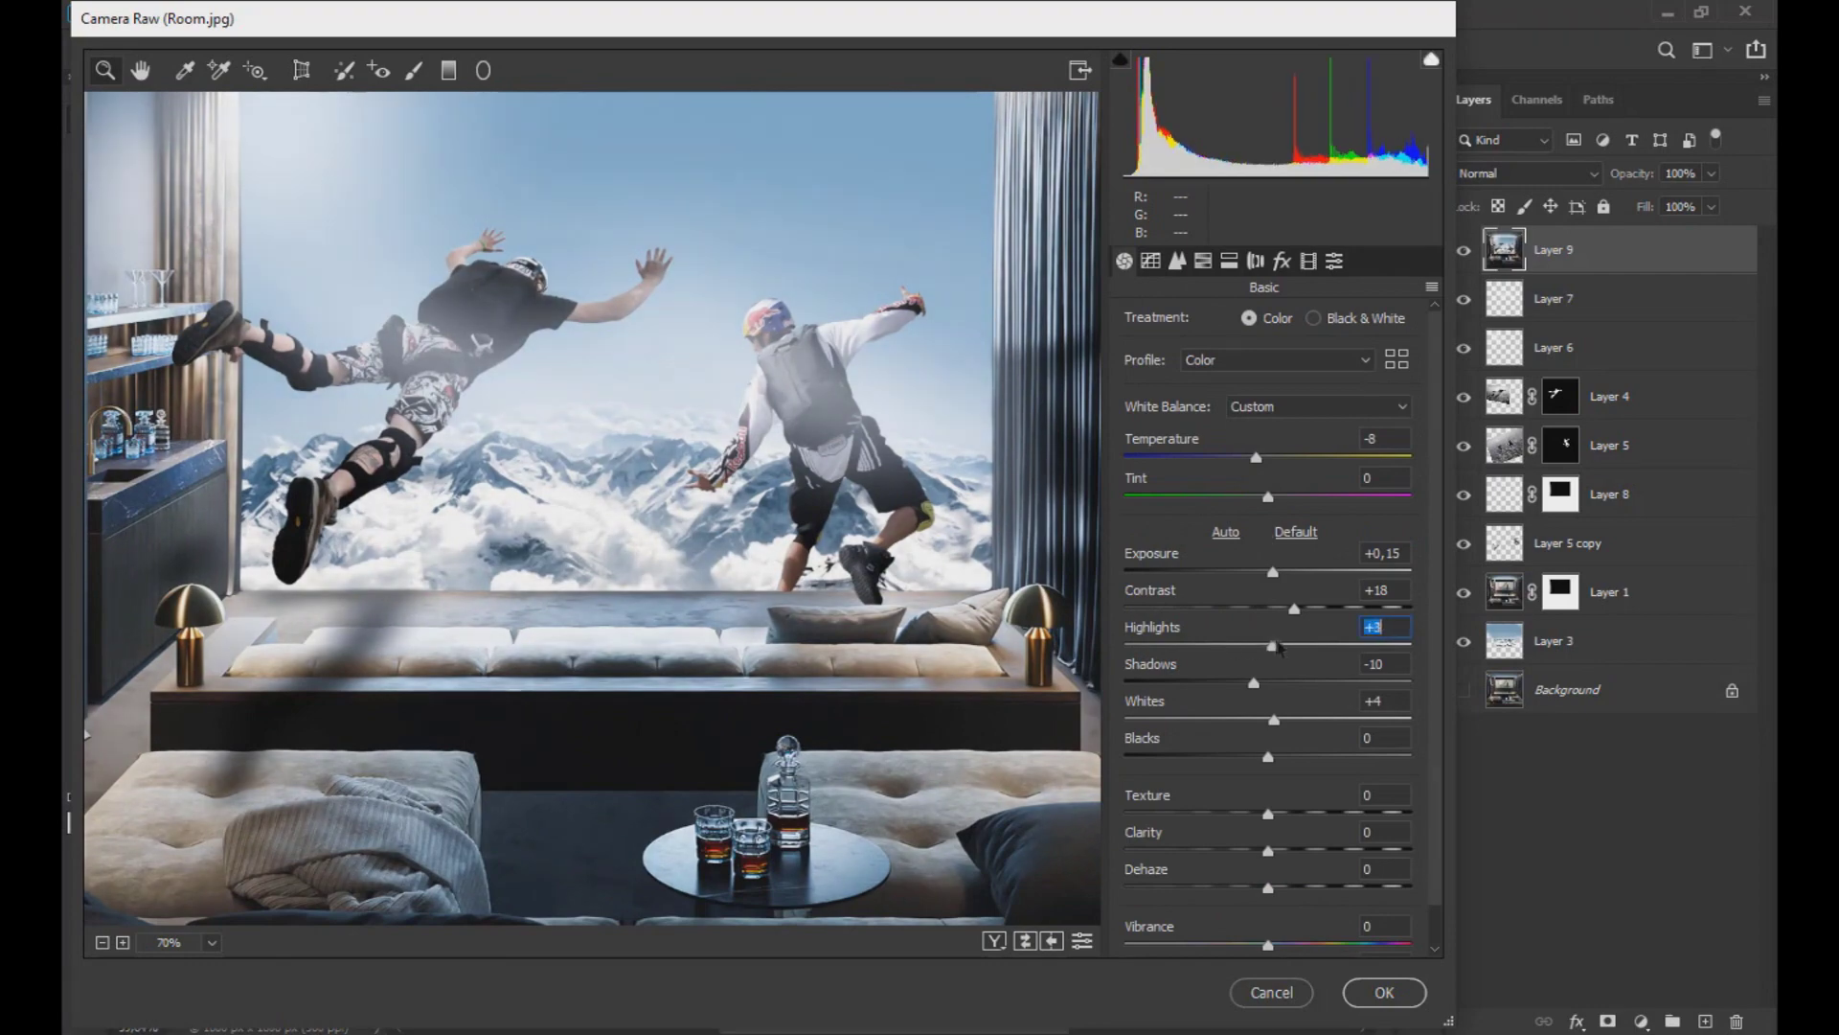
pyautogui.scroll(-5, 848, 336)
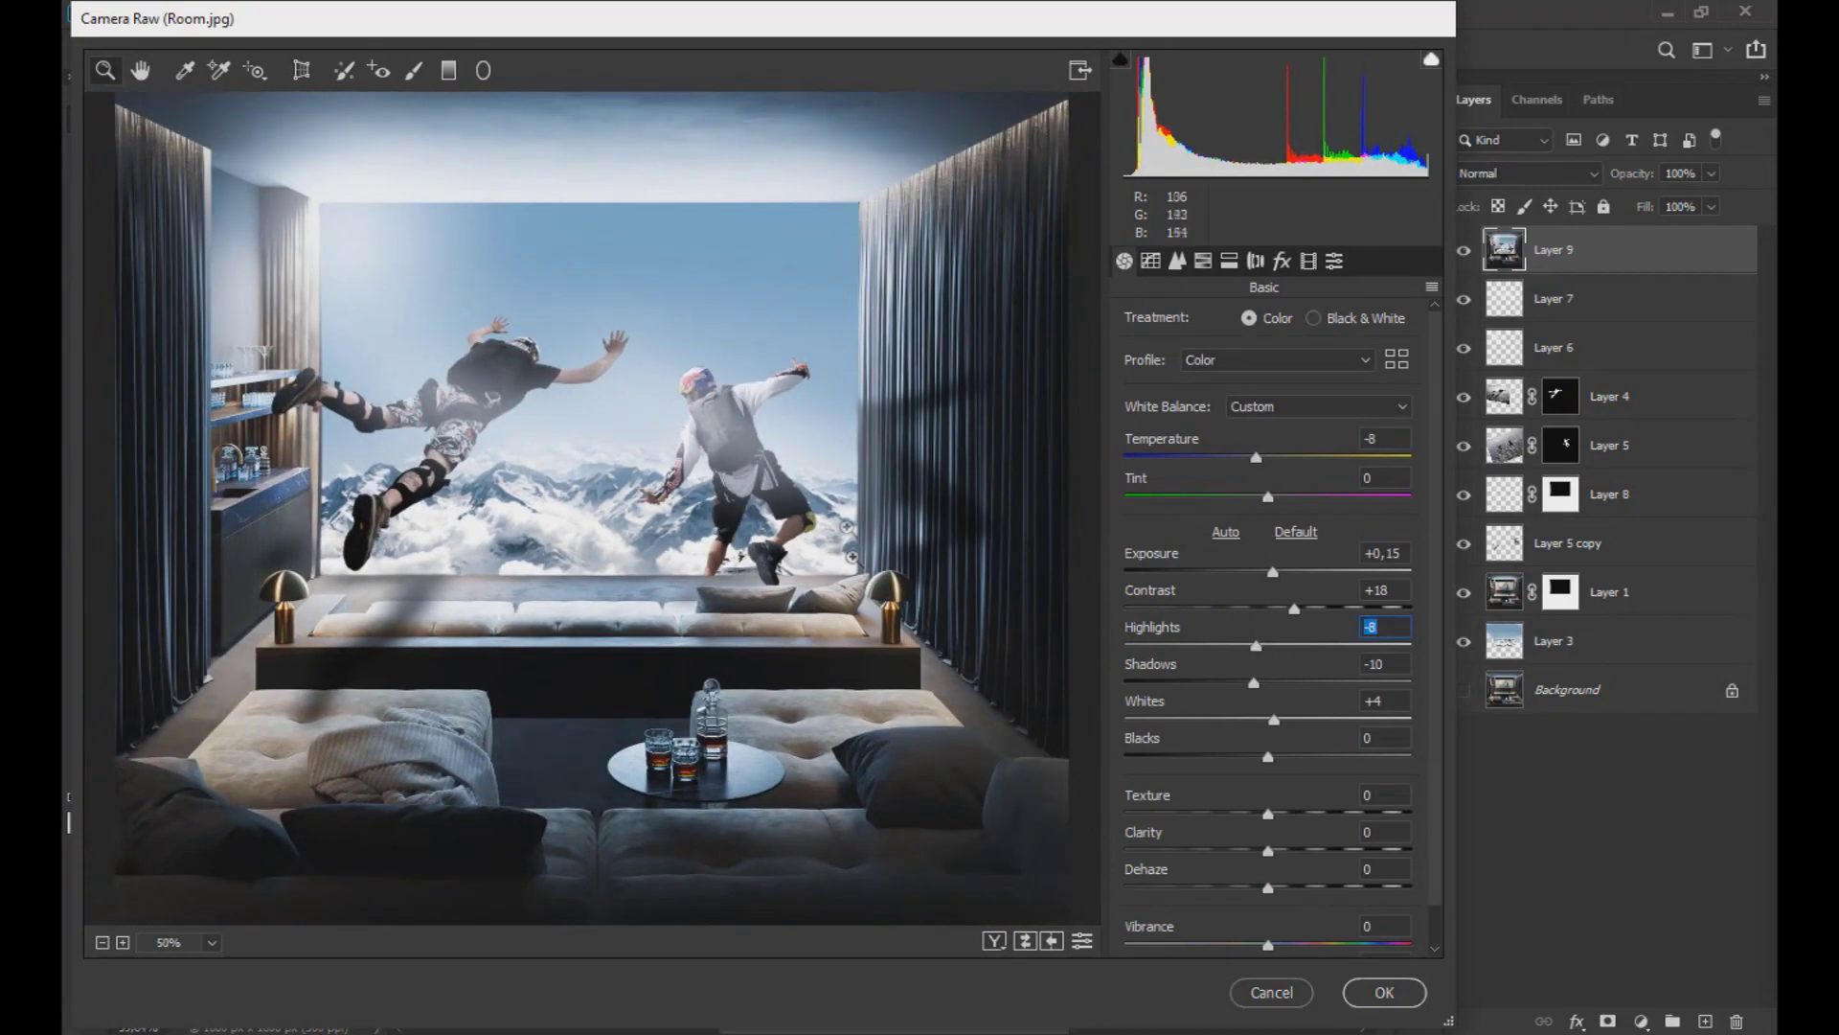
pyautogui.scroll(-1, 840, 352)
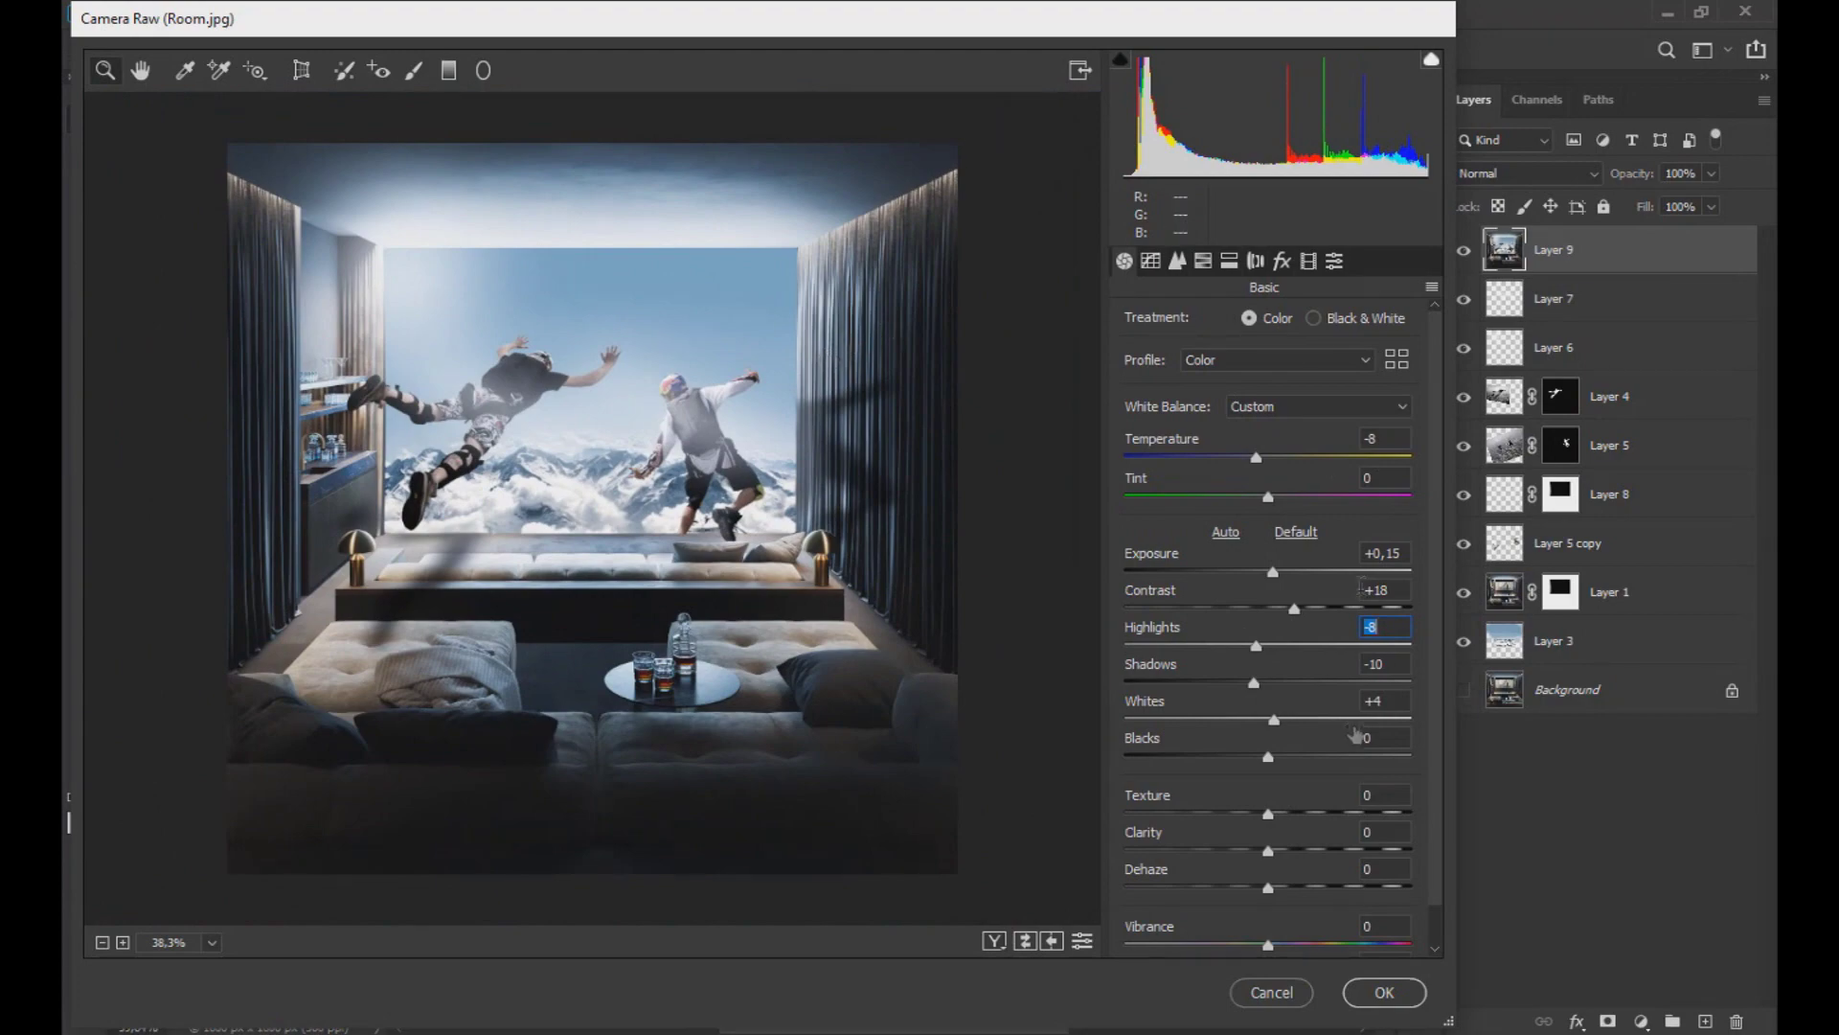
pyautogui.click(1395, 1005)
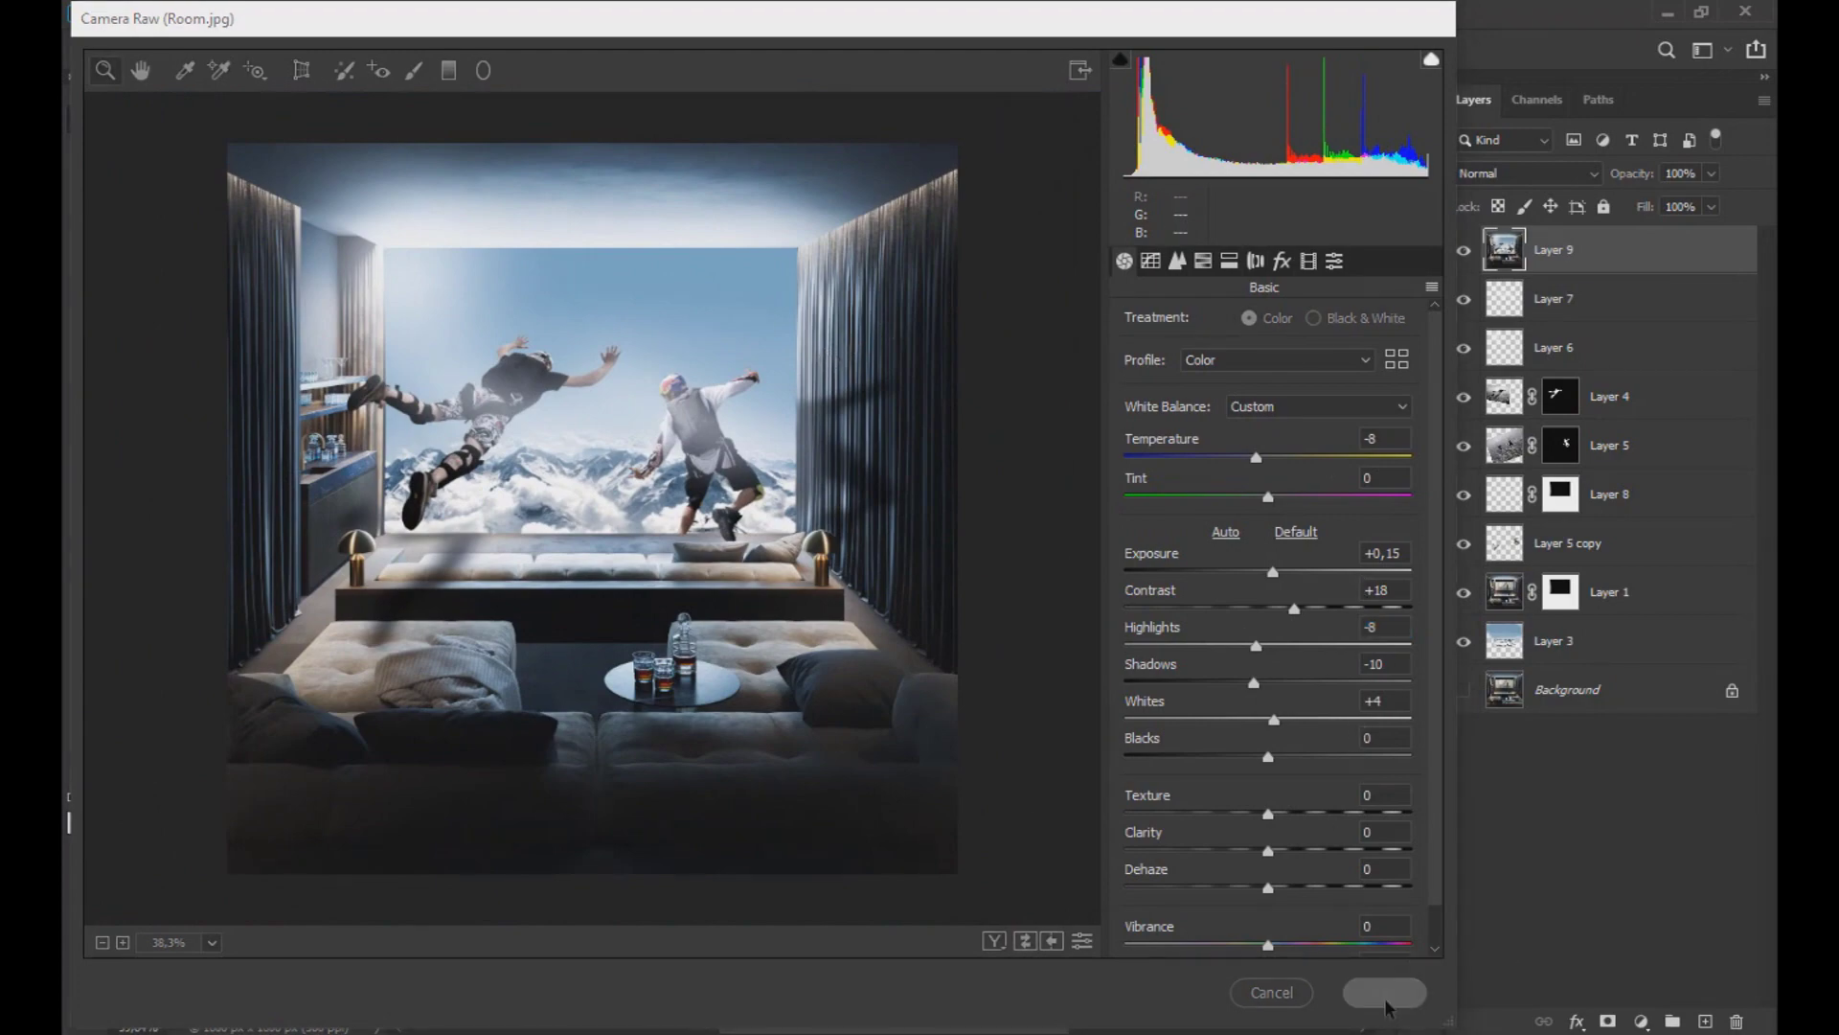